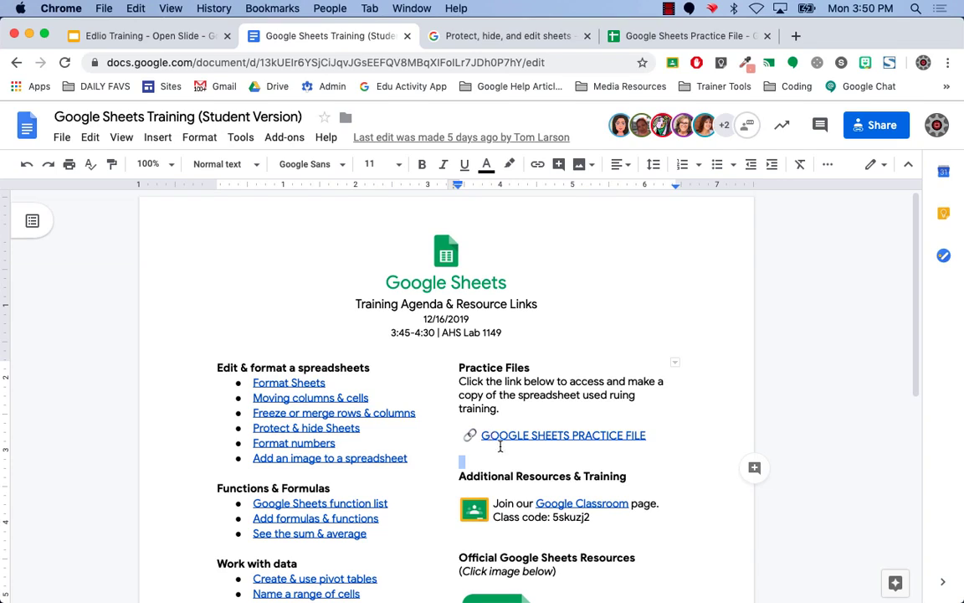
Close the browser page about protecting and hiding sheets, and open the "formatting sheets" sheet of the Google Sheets Practice File.
key(Up)
mouse_move(916, 323)
mouse_down()
mouse_move(922, 390)
mouse_move(912, 310)
mouse_up()
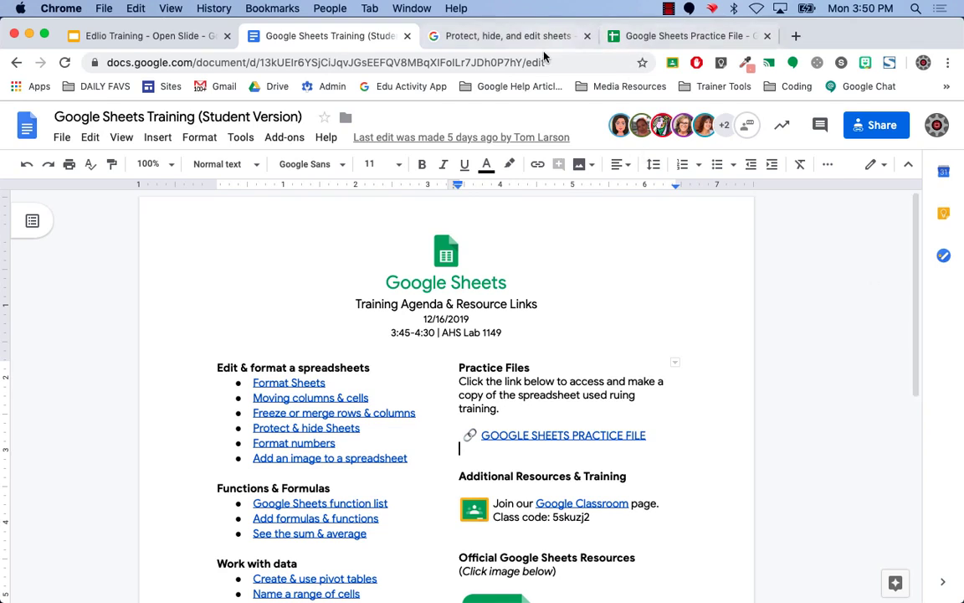
click(587, 36)
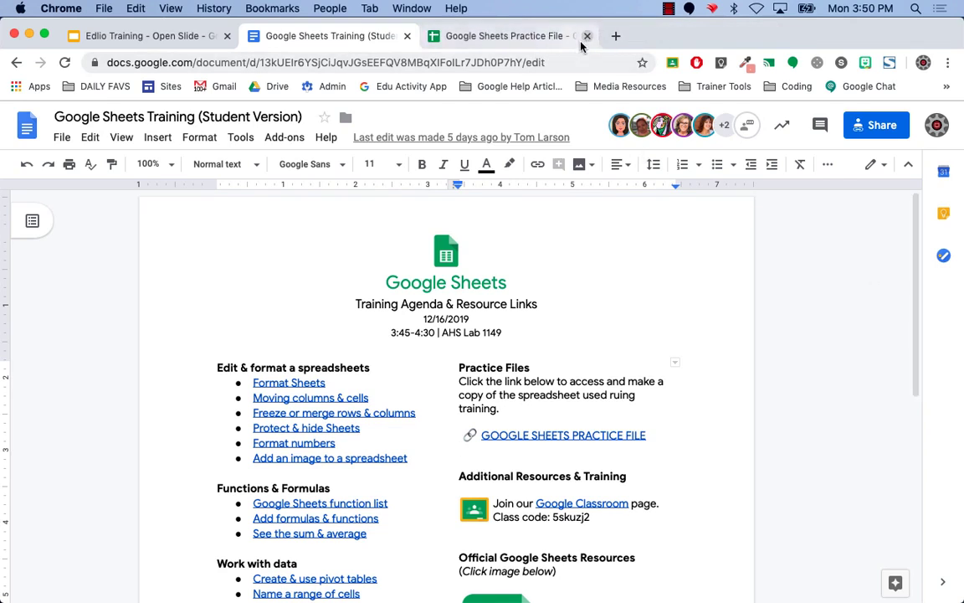
click(492, 36)
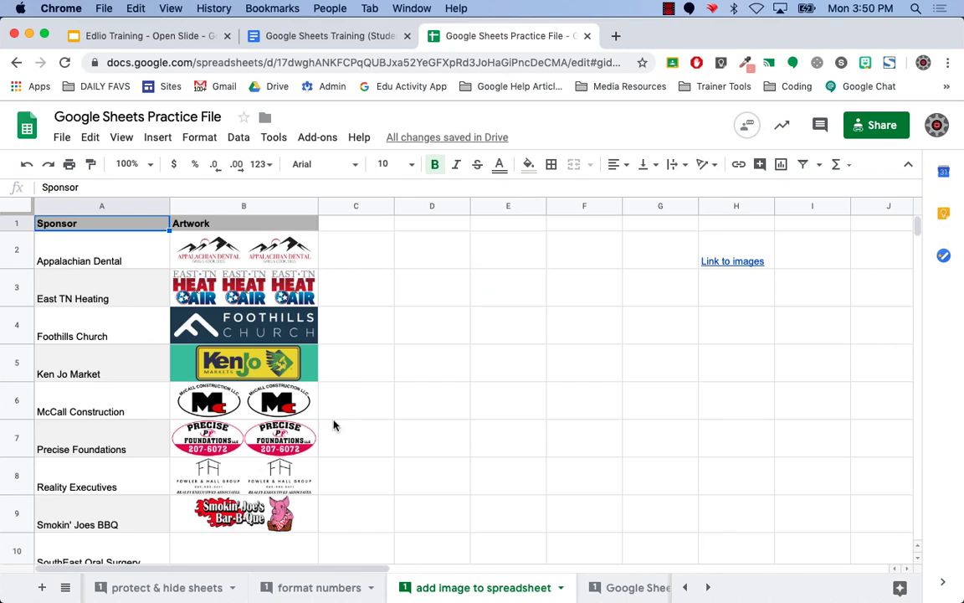
click(159, 590)
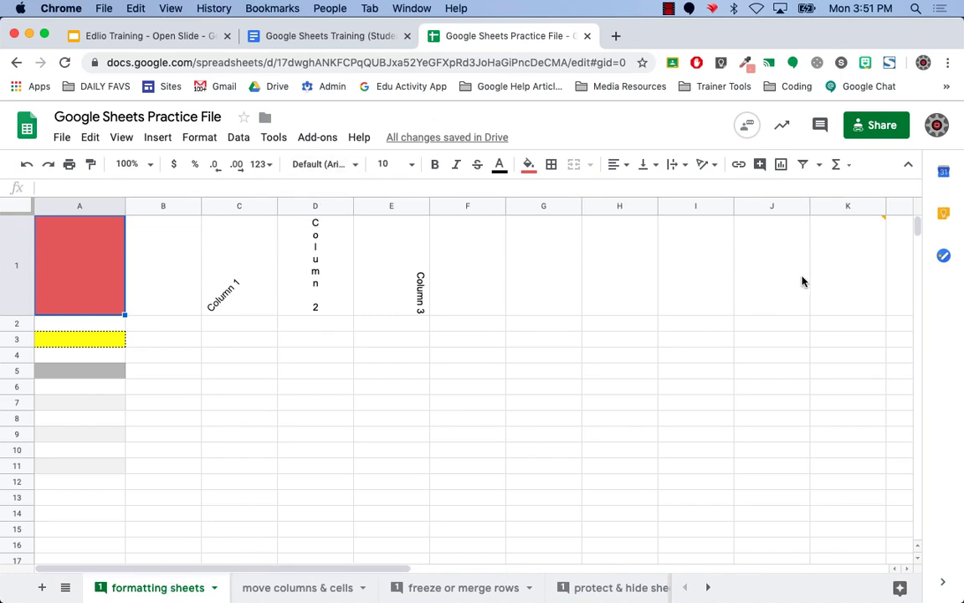
Examine the rotated headings Column 1, Column 2 and Column 3 in cells C1, D1 and E1.
mouse_move(826, 274)
click(207, 268)
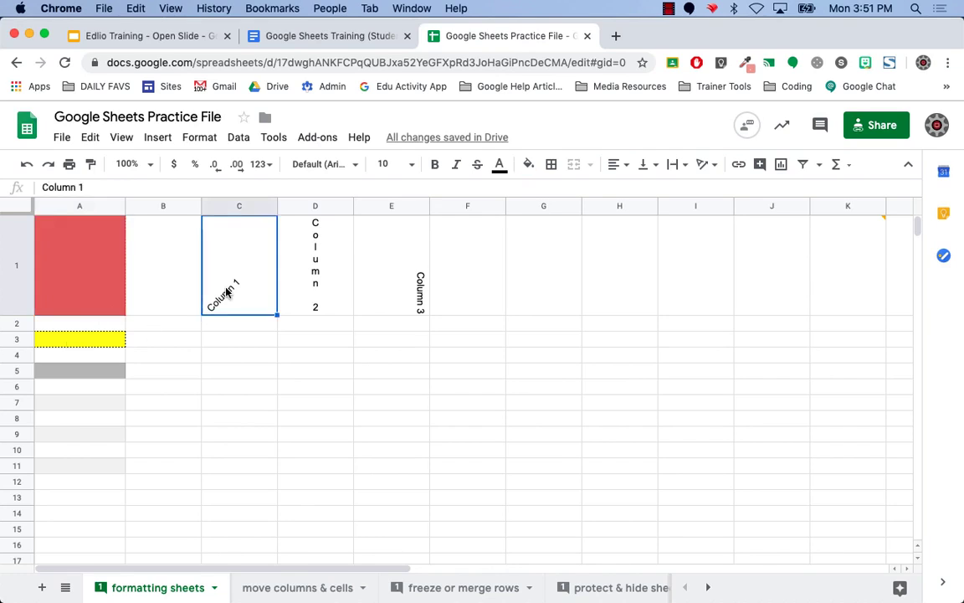
click(316, 274)
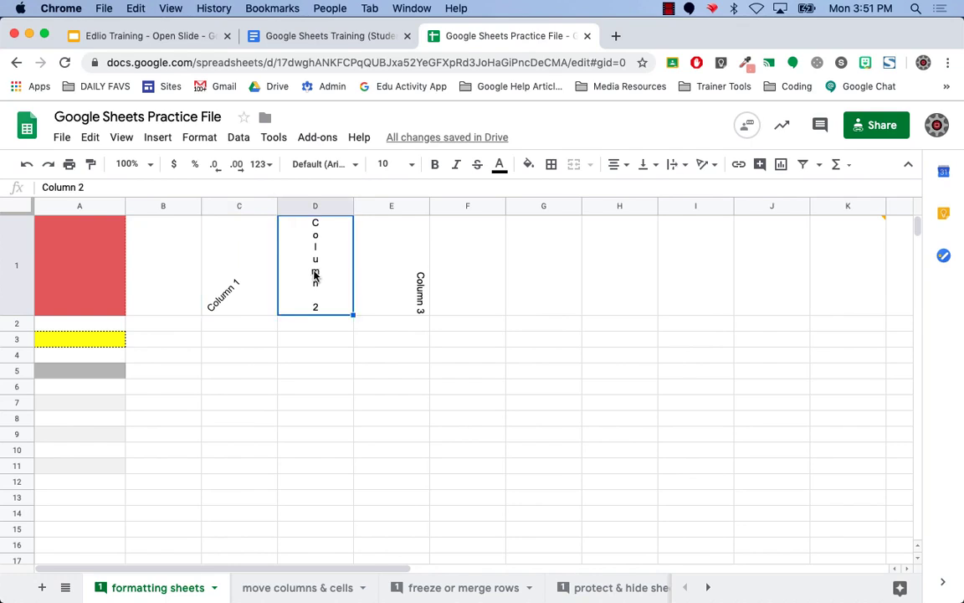
click(210, 264)
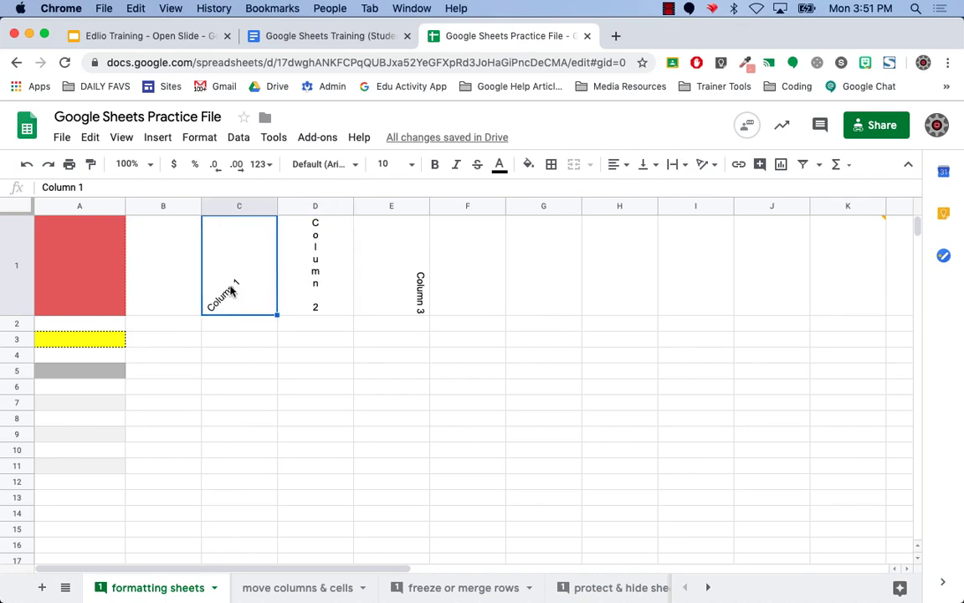
click(417, 284)
click(227, 289)
click(315, 281)
click(409, 286)
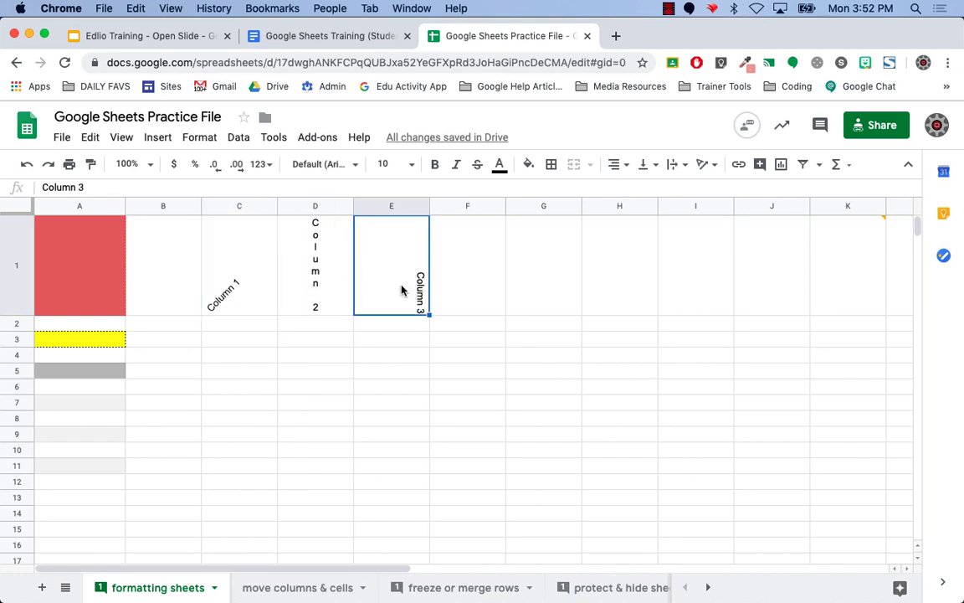
click(232, 289)
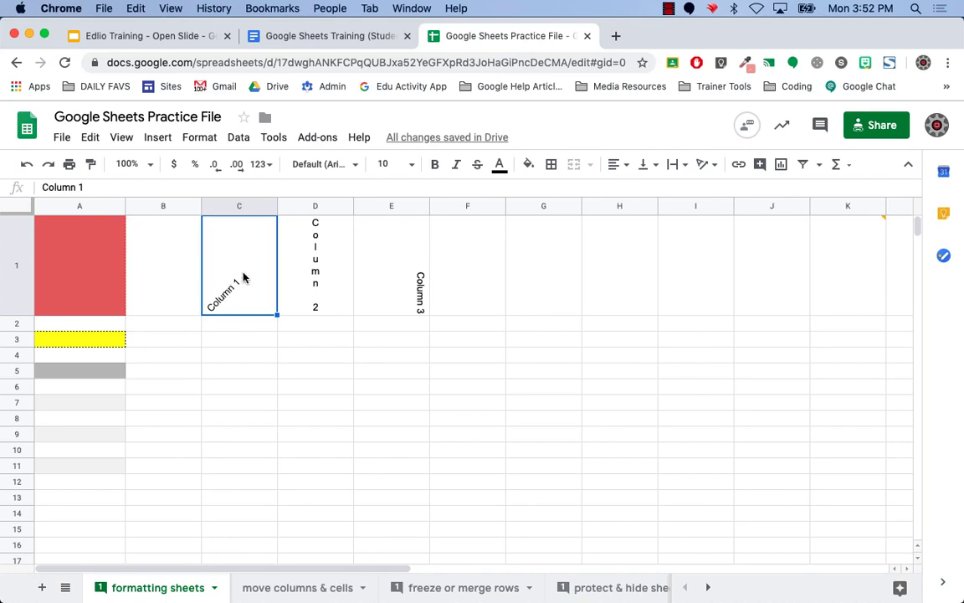
right_click(241, 228)
mouse_move(242, 229)
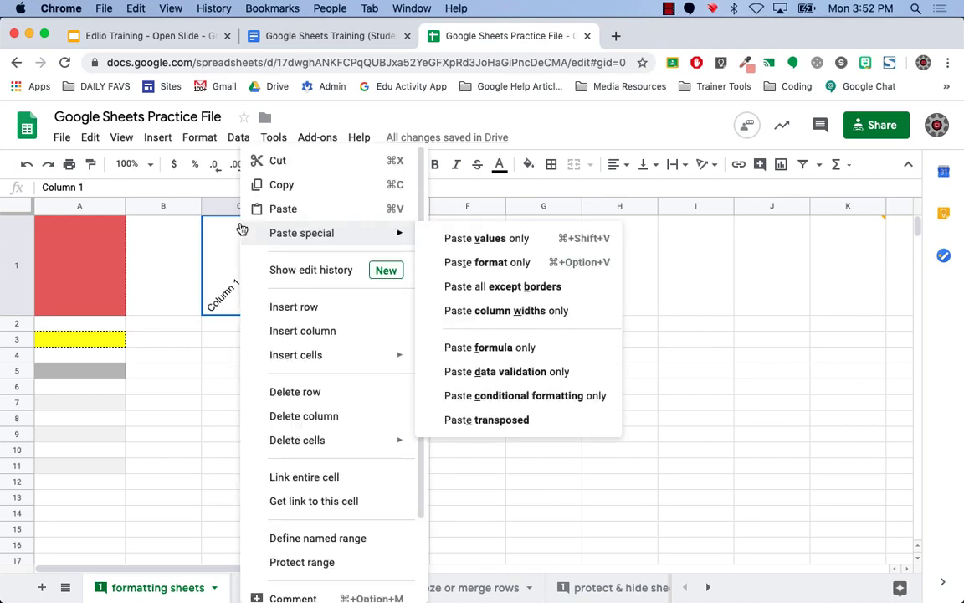
scroll(355, 409, down, 3)
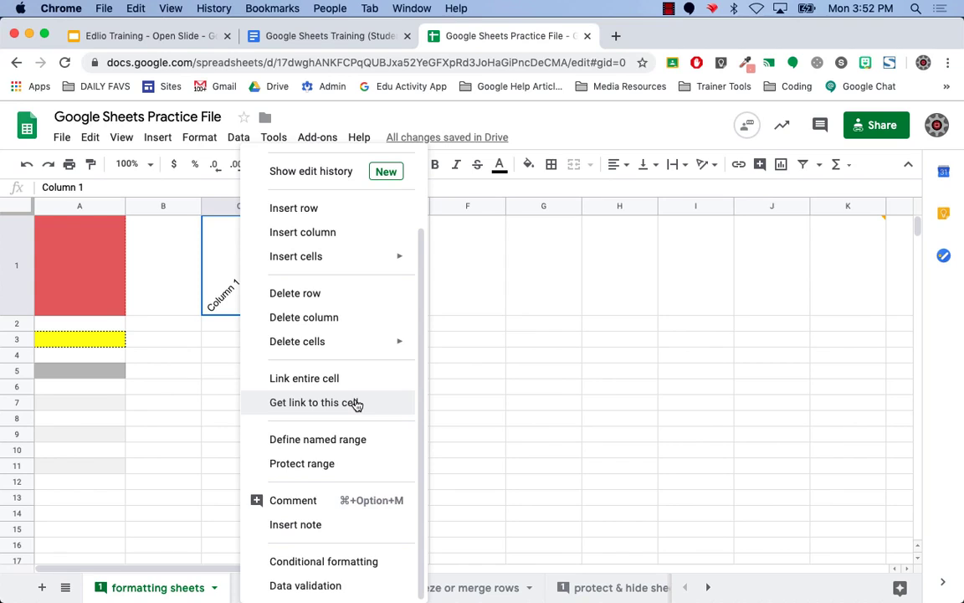
scroll(356, 404, up, 3)
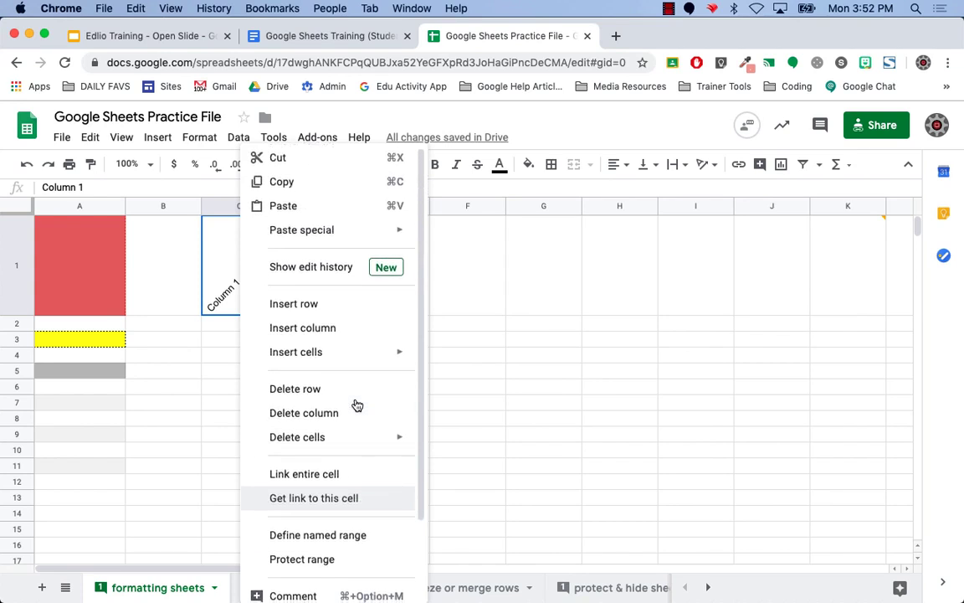
scroll(356, 405, down, 3)
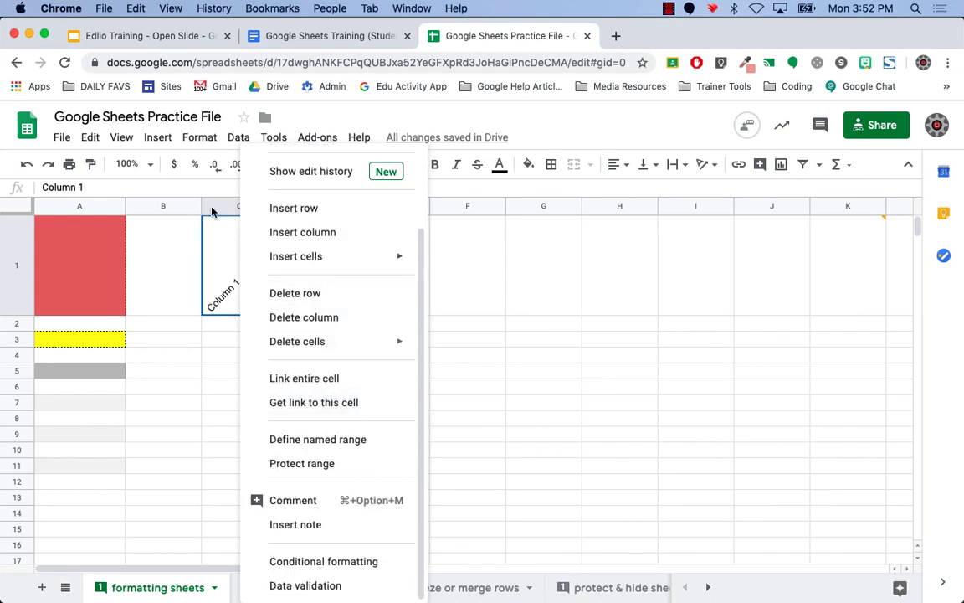
click(219, 239)
Review the text rotation options for the "Column 1" heading and compare it with the neighbouring heading.
click(196, 139)
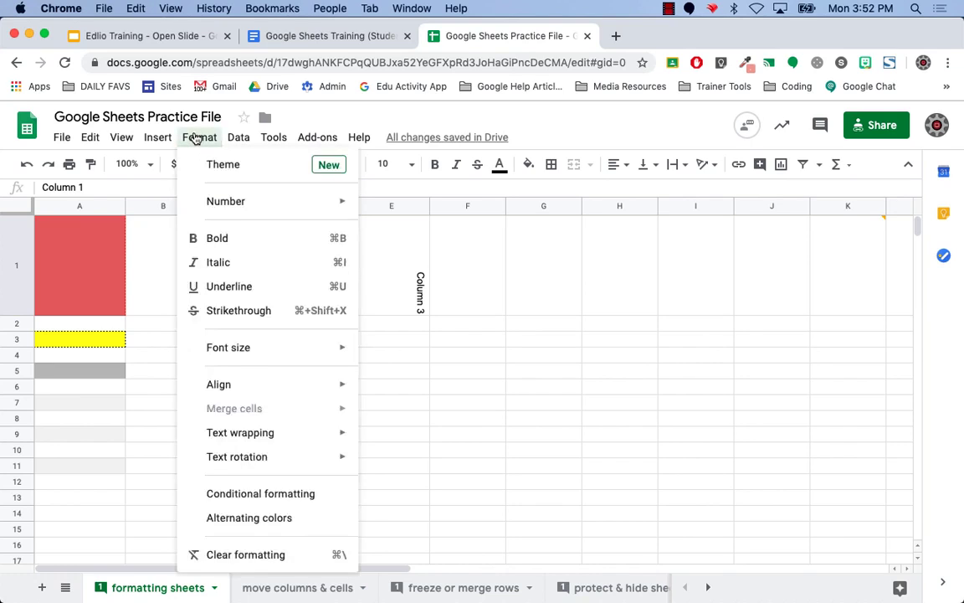
mouse_move(264, 444)
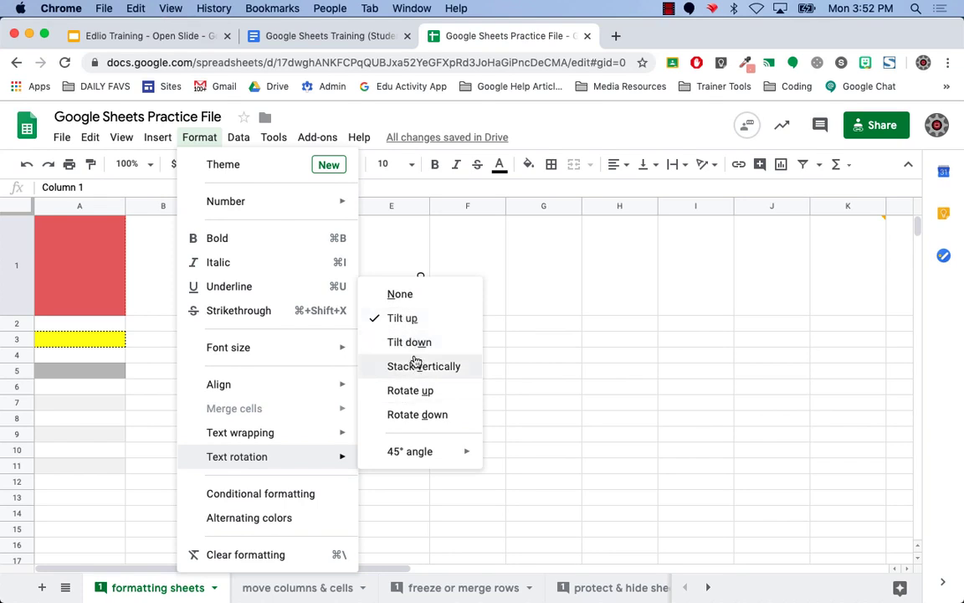
mouse_move(416, 456)
click(520, 274)
click(209, 293)
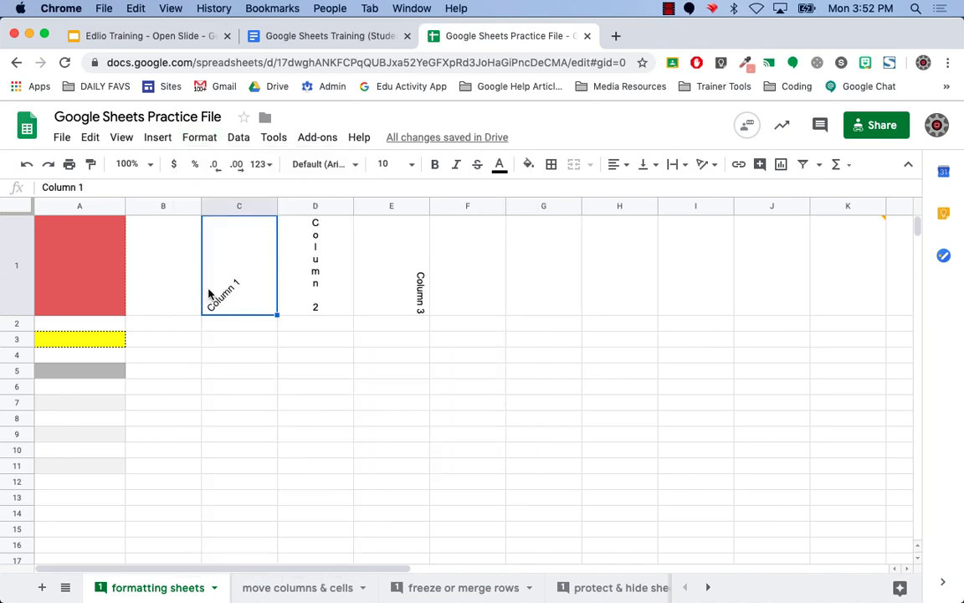
click(300, 283)
click(234, 301)
Zoom the sheet to 200% and inspect the dashed border around the yellow cell A3.
click(146, 167)
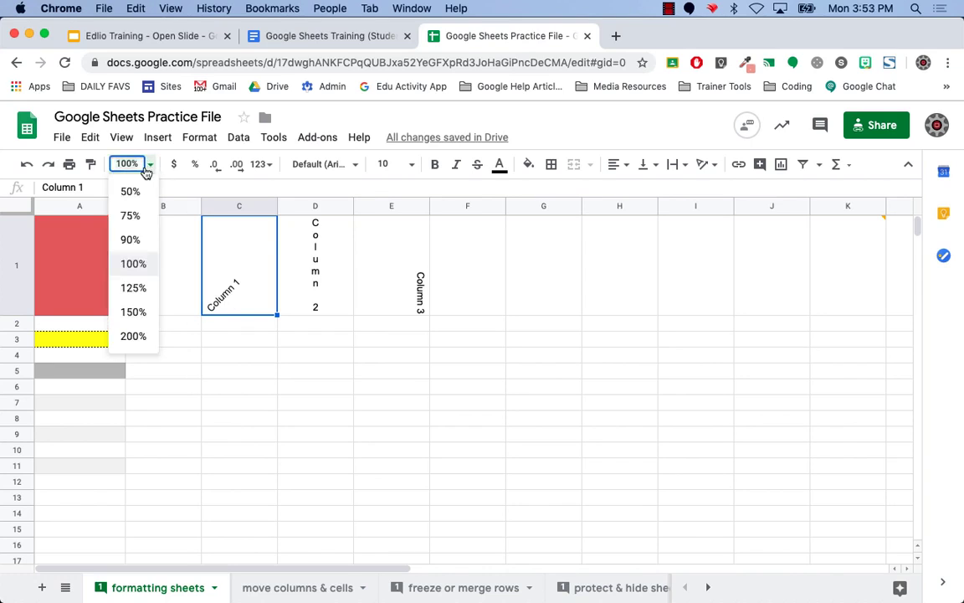
click(132, 336)
click(165, 483)
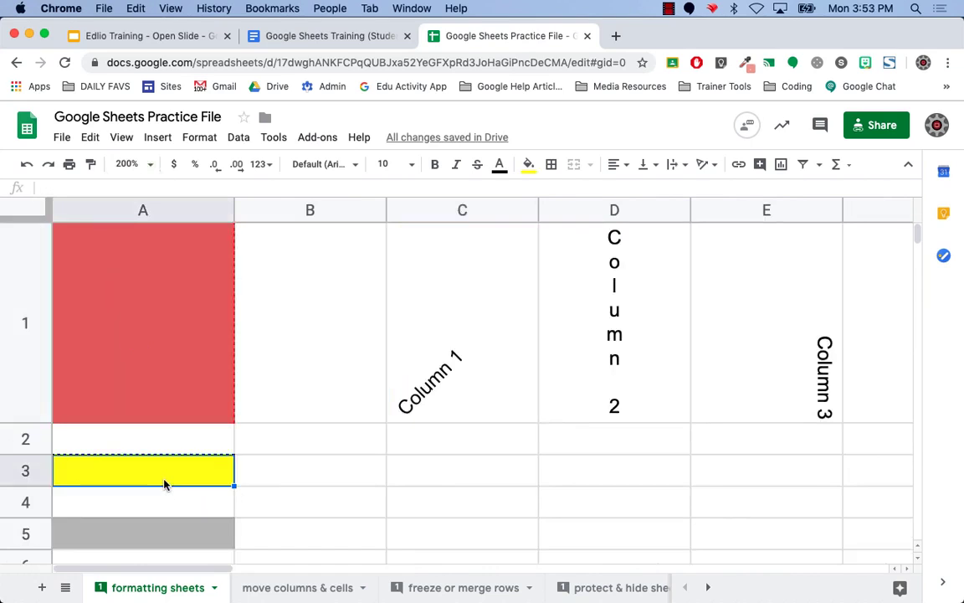
click(260, 476)
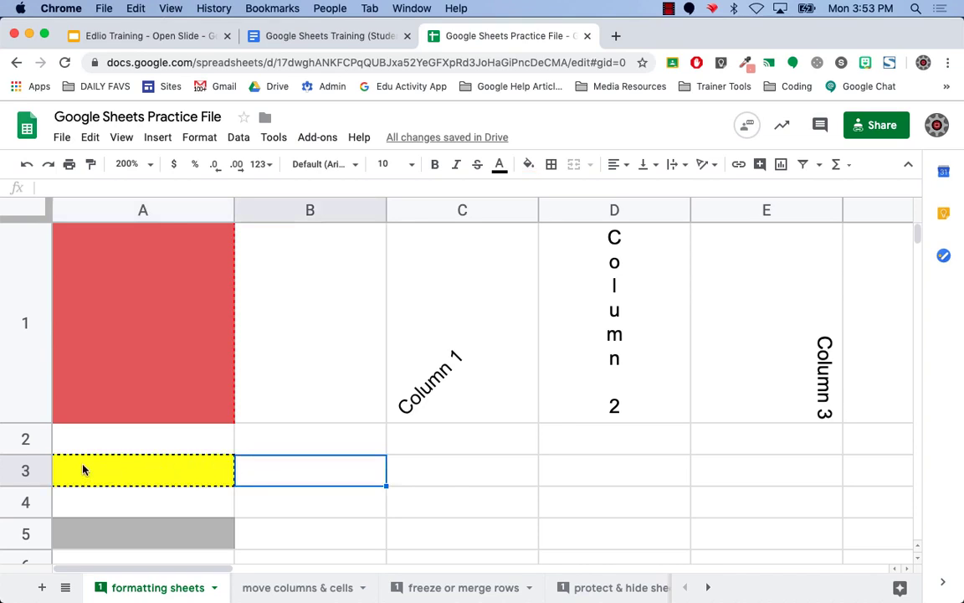
click(121, 470)
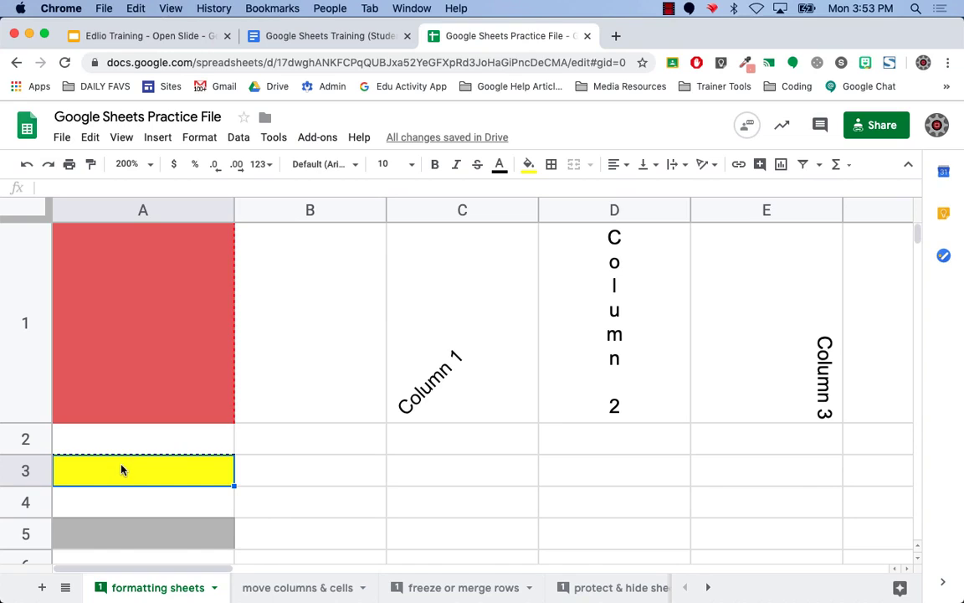
Review the border colour and line style options for the yellow cell A3, leaving its border as it is.
click(551, 165)
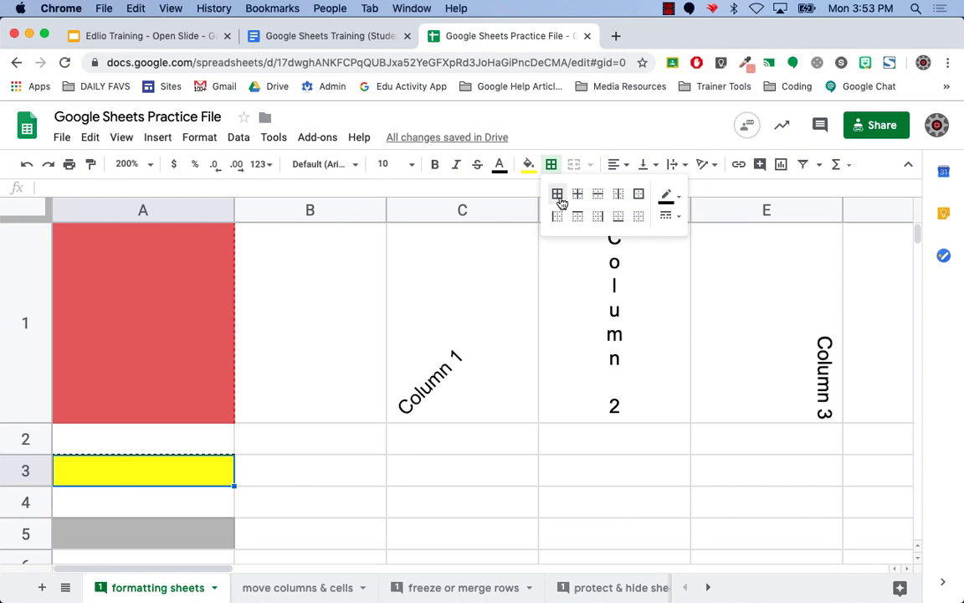
click(677, 199)
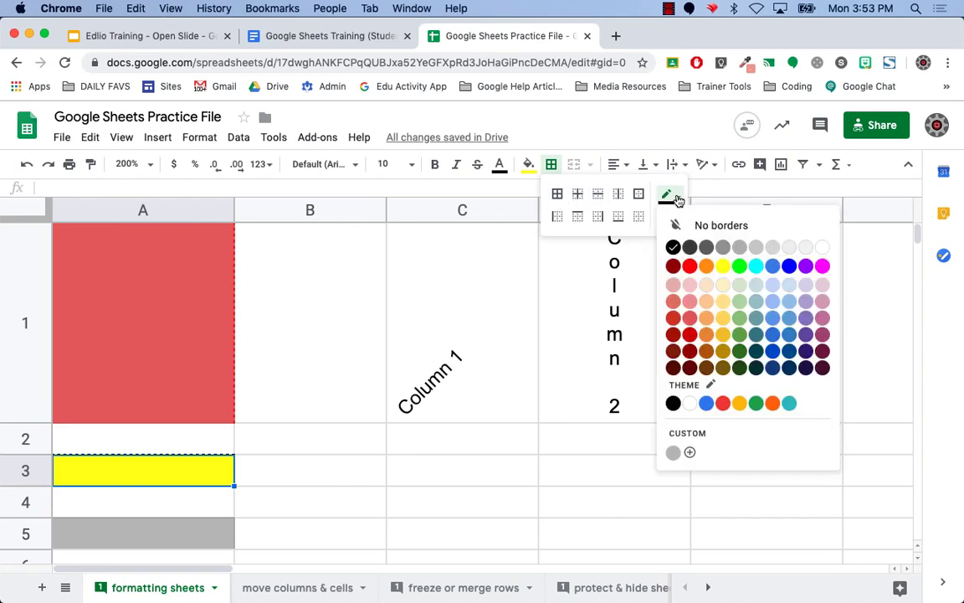
click(676, 201)
click(678, 217)
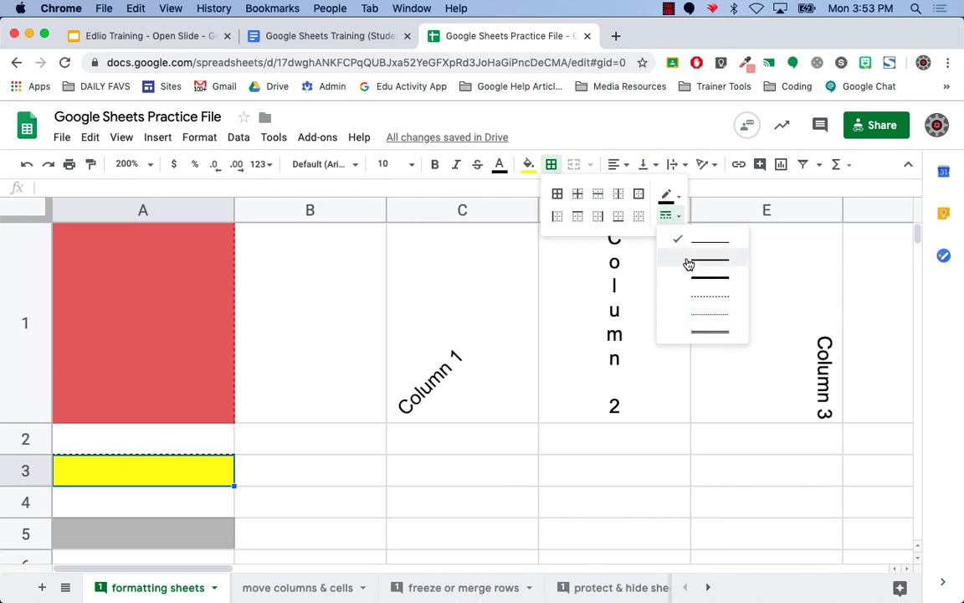
click(293, 476)
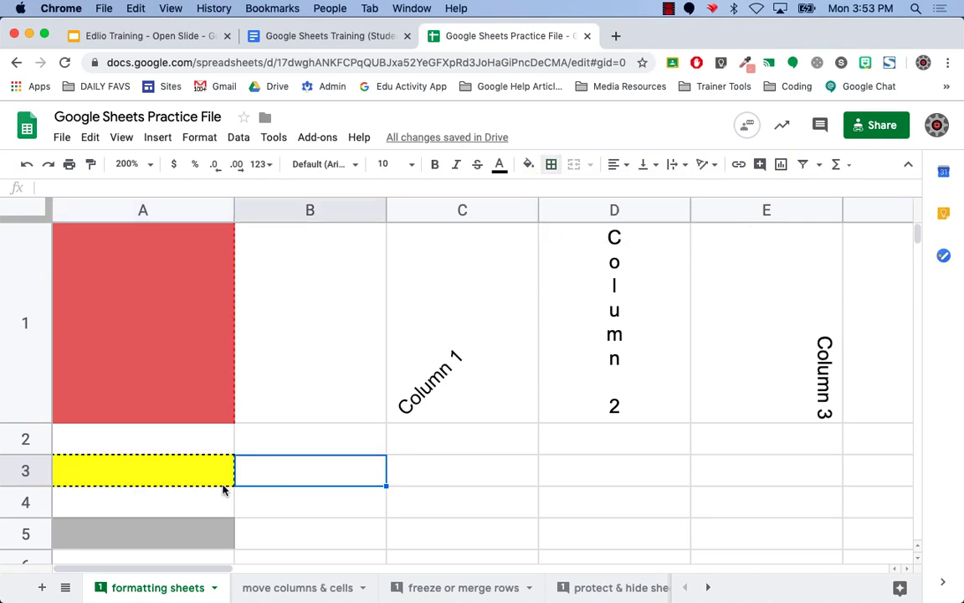
click(204, 482)
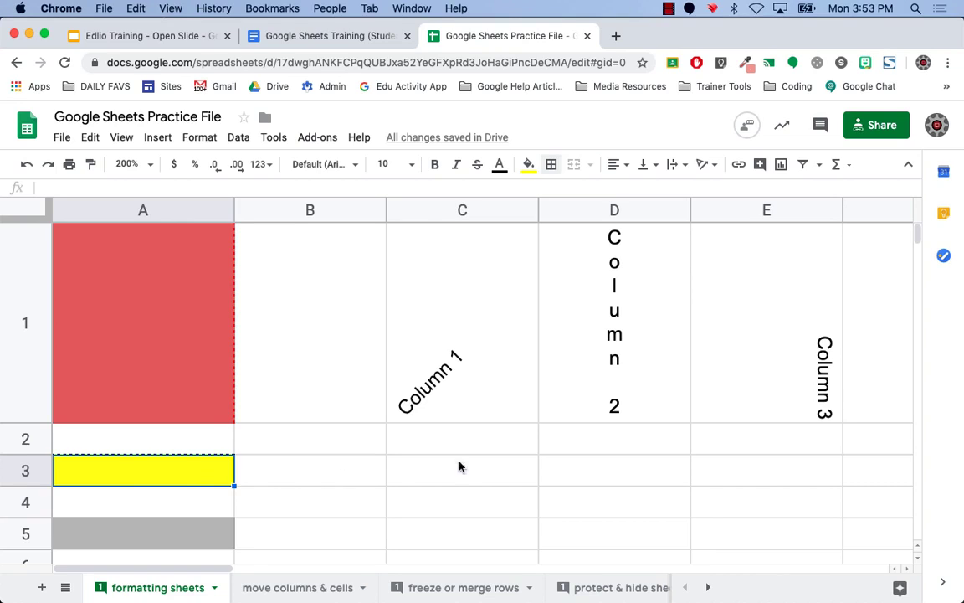
click(489, 469)
click(172, 473)
Return the sheet zoom to 100% and widen column A slightly.
click(149, 164)
click(133, 263)
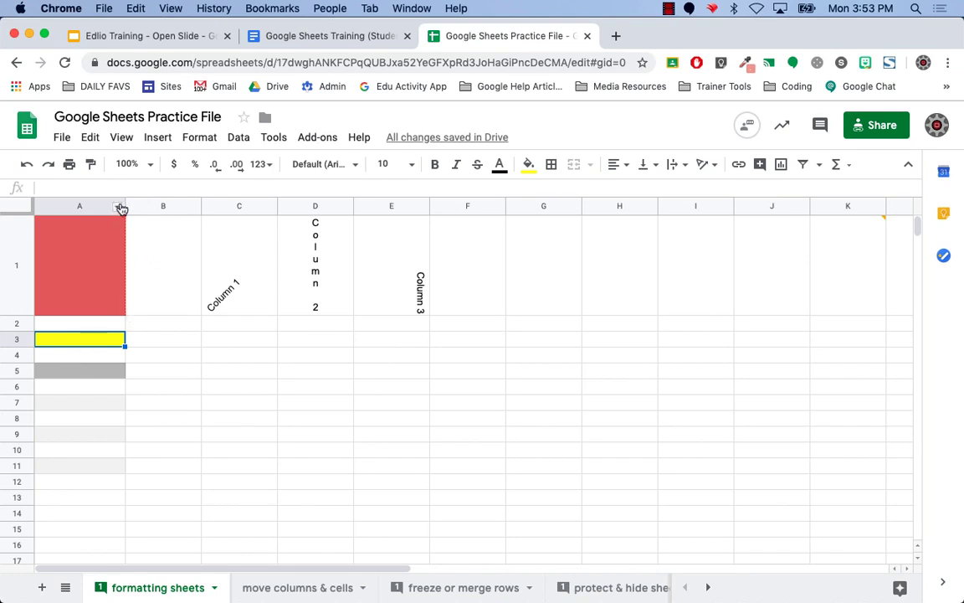
mouse_move(126, 205)
mouse_down()
mouse_move(188, 205)
mouse_move(121, 216)
mouse_move(159, 210)
mouse_move(144, 209)
mouse_up()
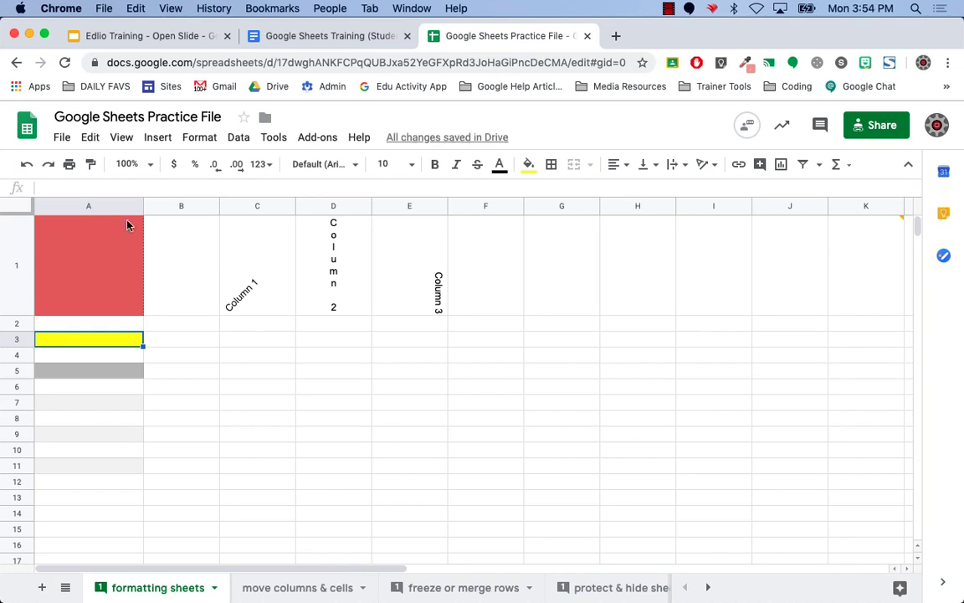
Review the resize options for row 1, including Fit to data, without applying them.
right_click(17, 245)
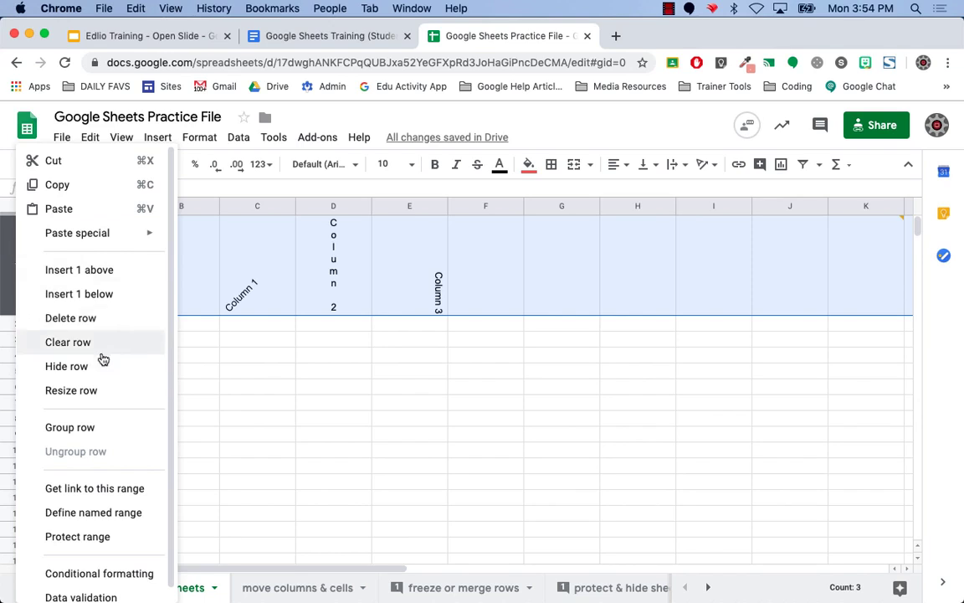
click(86, 390)
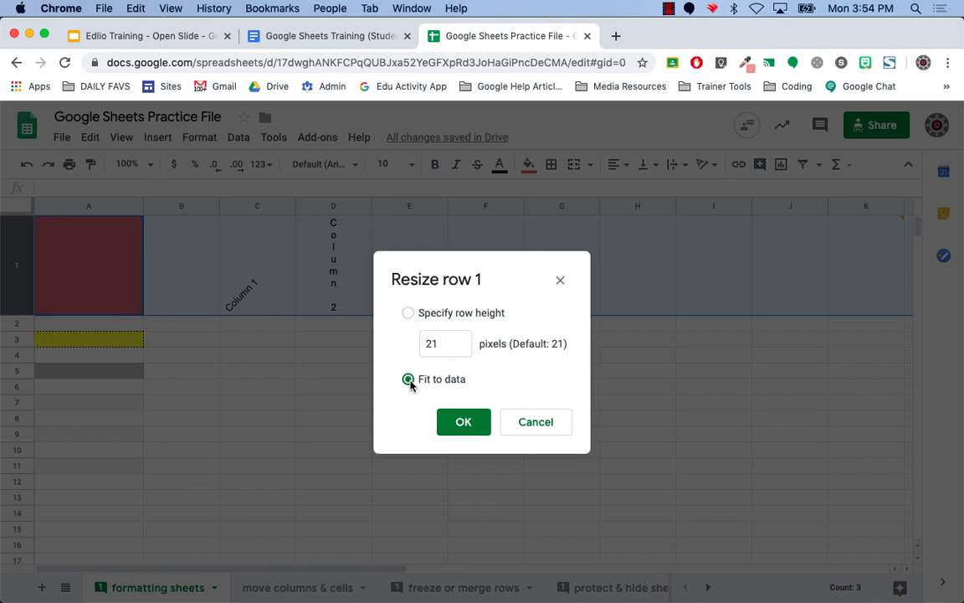
click(528, 423)
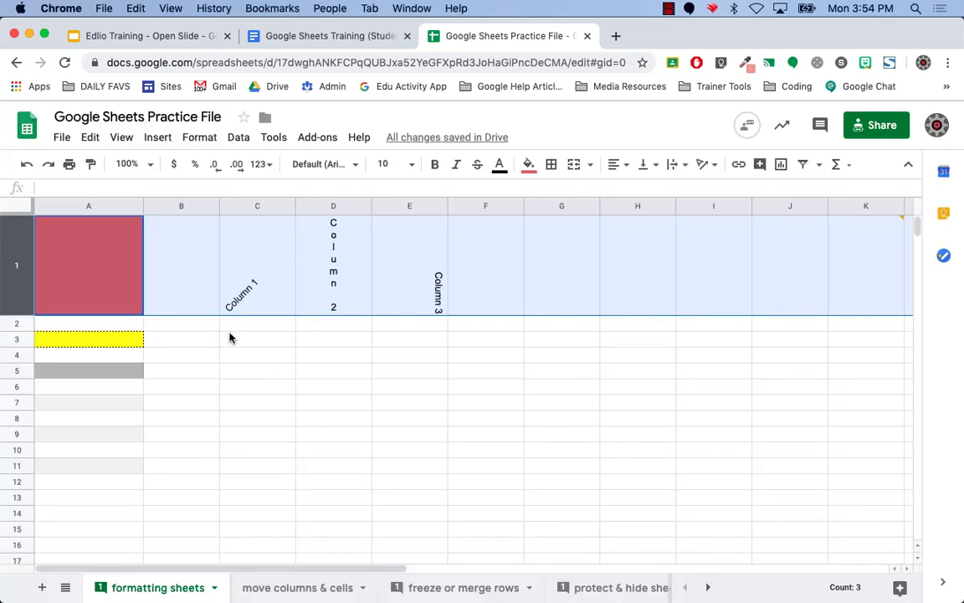
Set the height of rows 1 through 7 to 30 pixels.
click(20, 323)
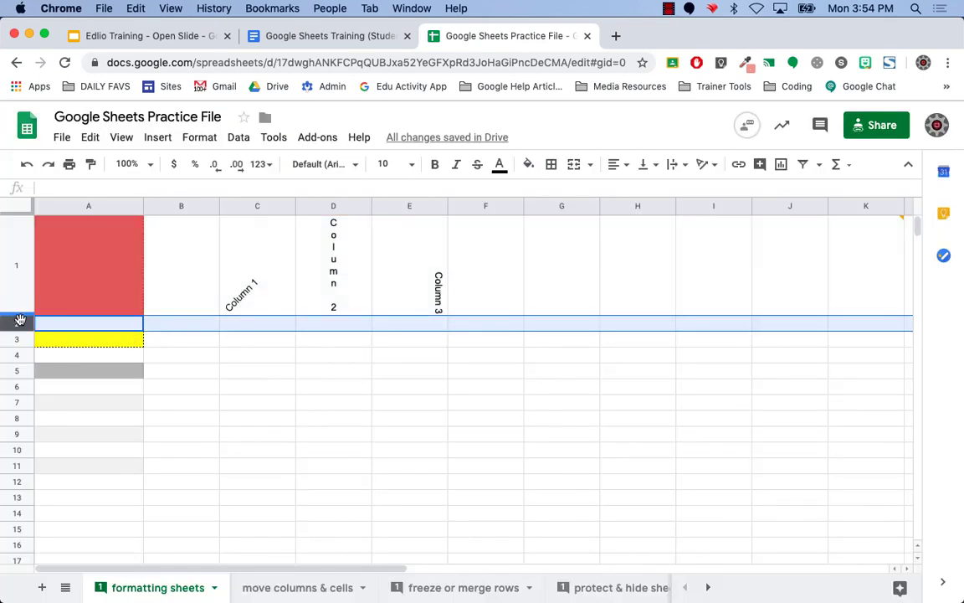
click(17, 240)
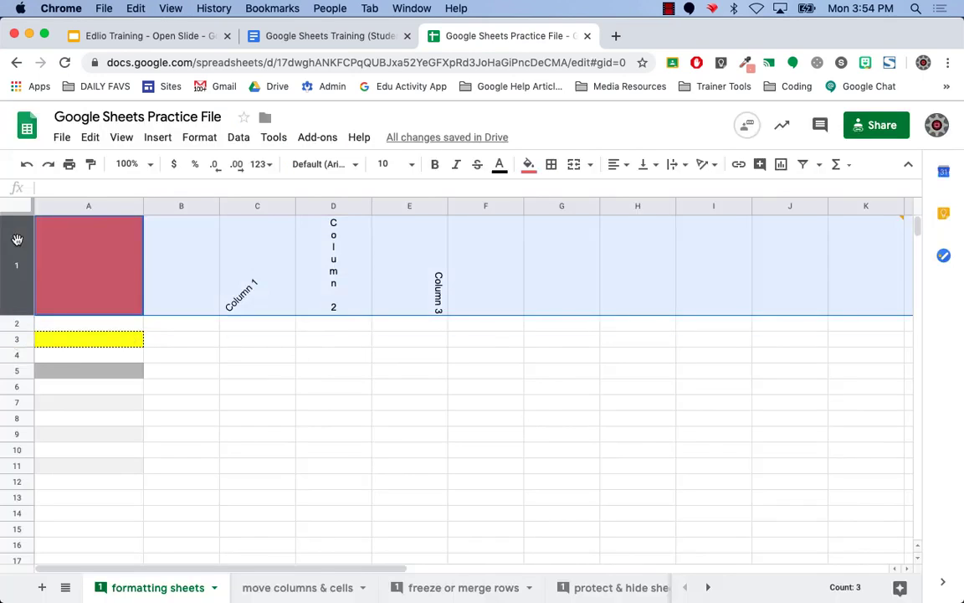
shift+click(17, 408)
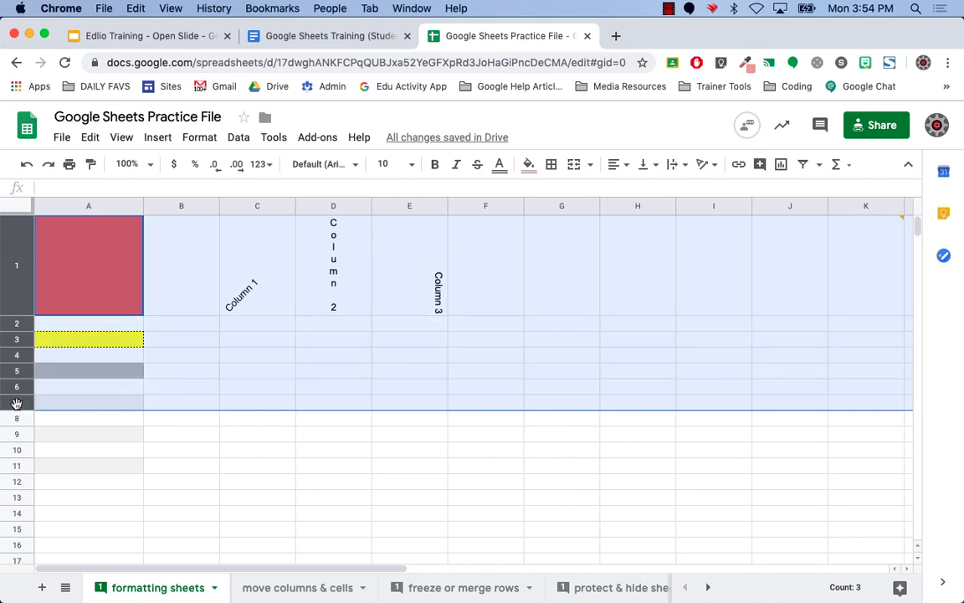
right_click(13, 251)
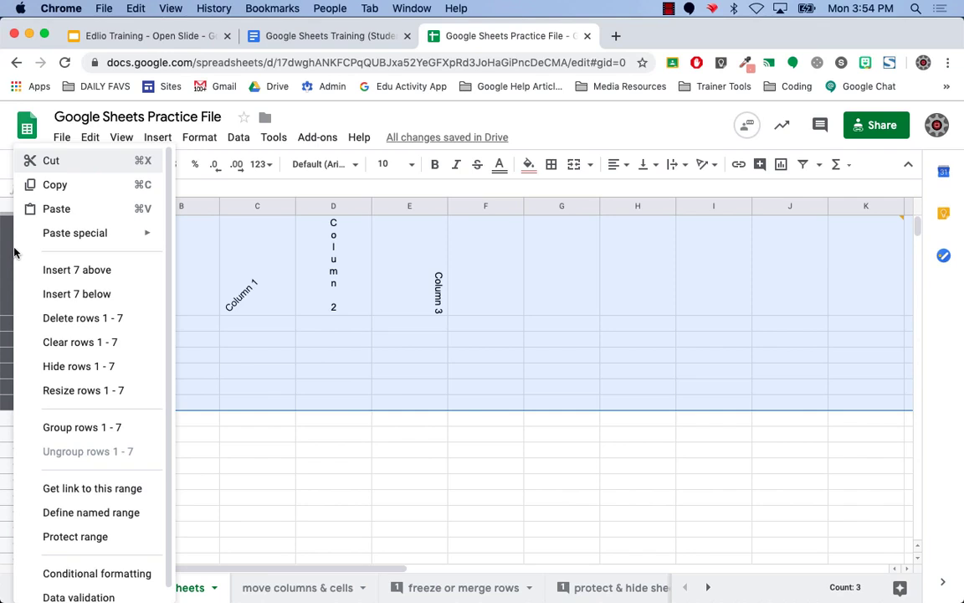
click(75, 390)
drag(457, 351, 419, 347)
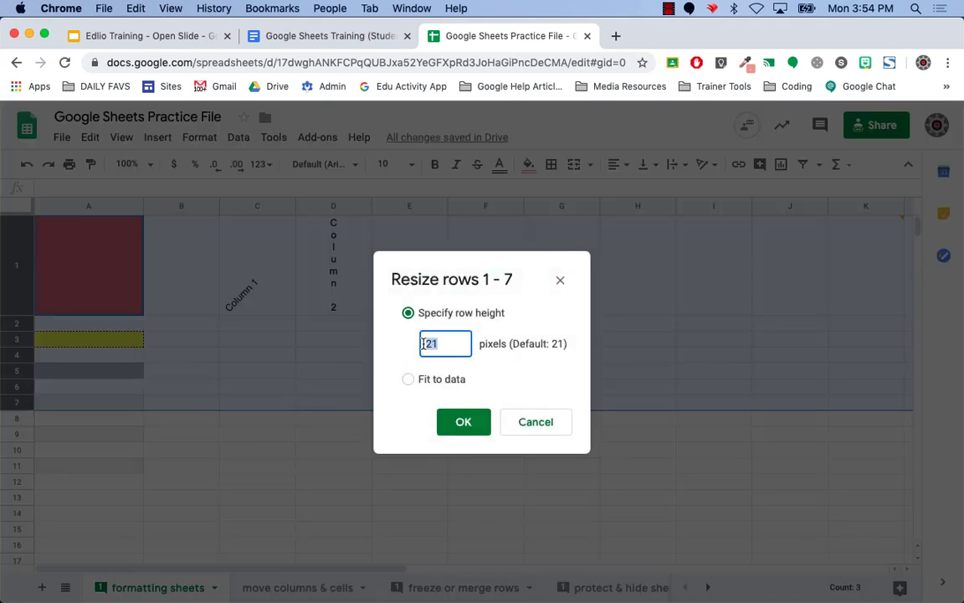
text(30)
click(463, 421)
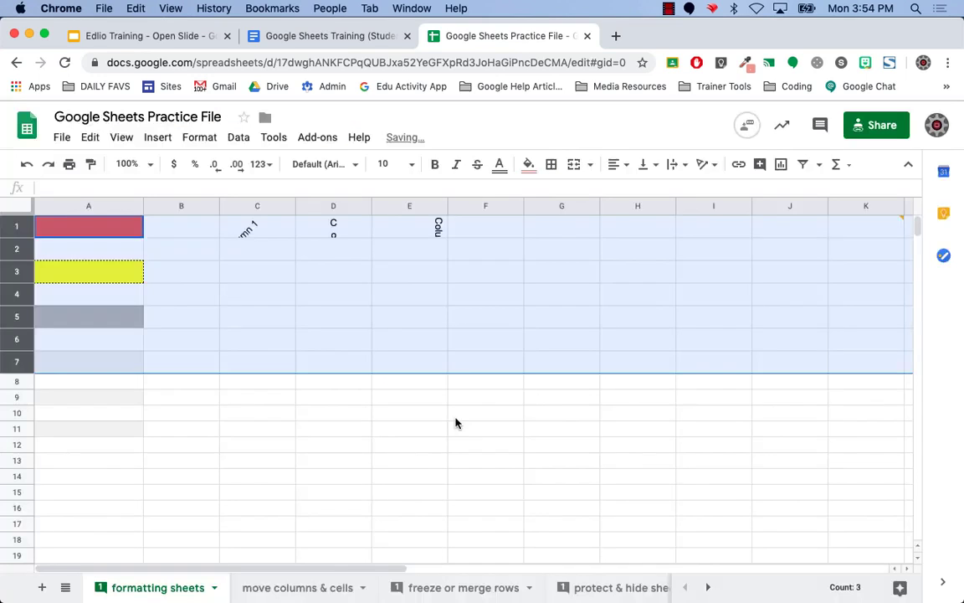
Check the resized rows and undo the row height change.
click(235, 386)
scroll(369, 271, down, 3)
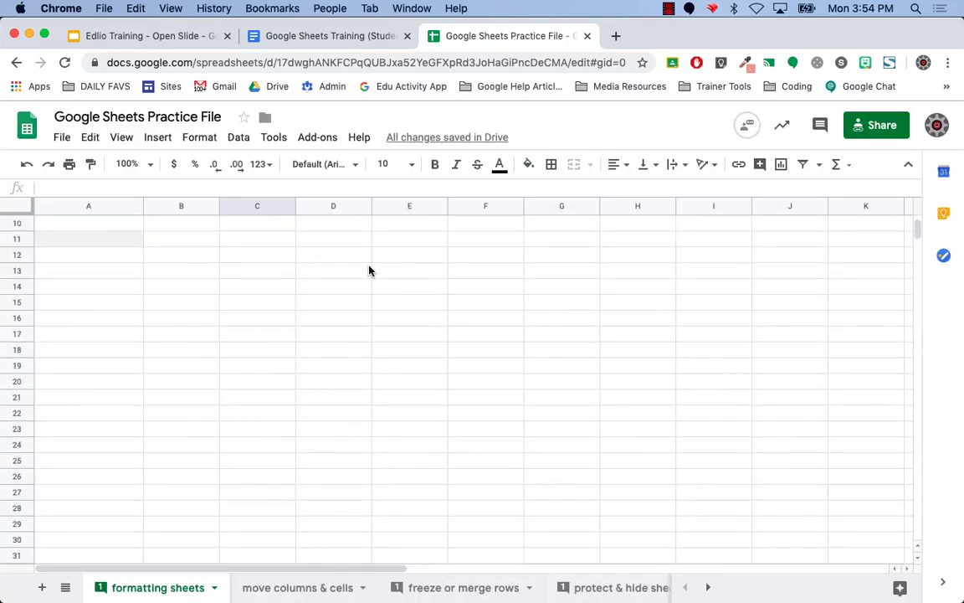
scroll(368, 270, up, 3)
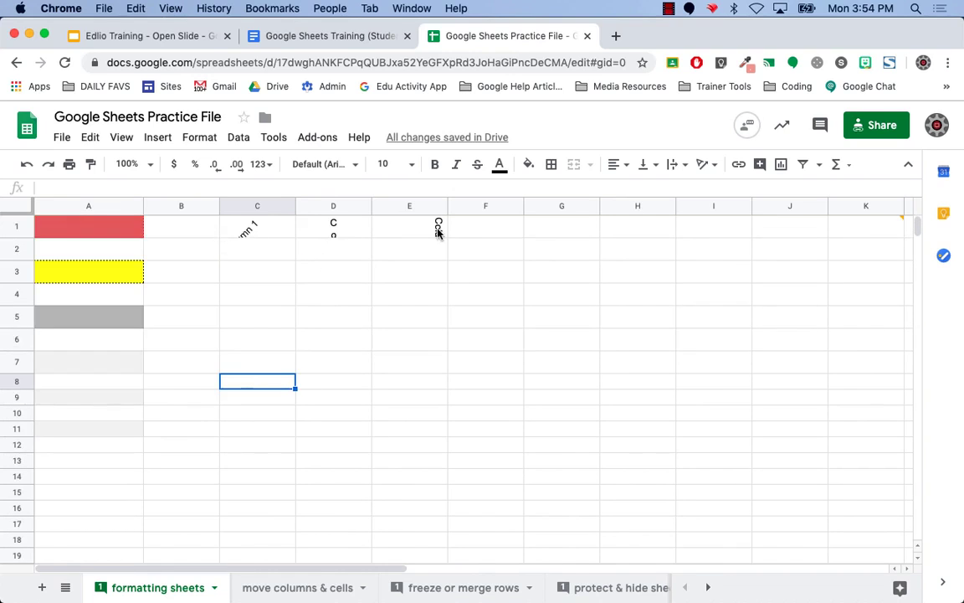
click(27, 164)
click(568, 369)
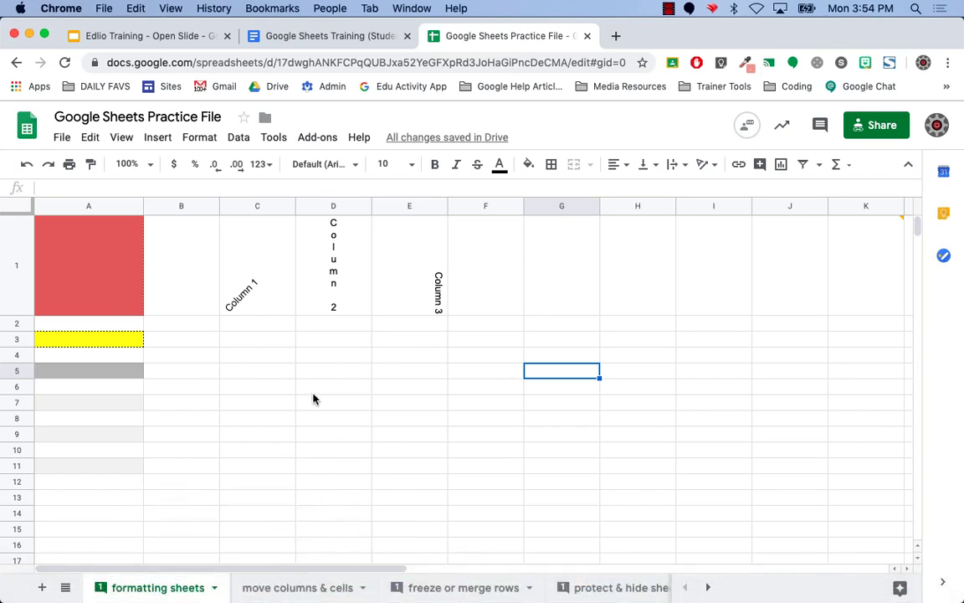
Switch to the "move columns & cells" sheet and set its zoom to 200%.
click(276, 589)
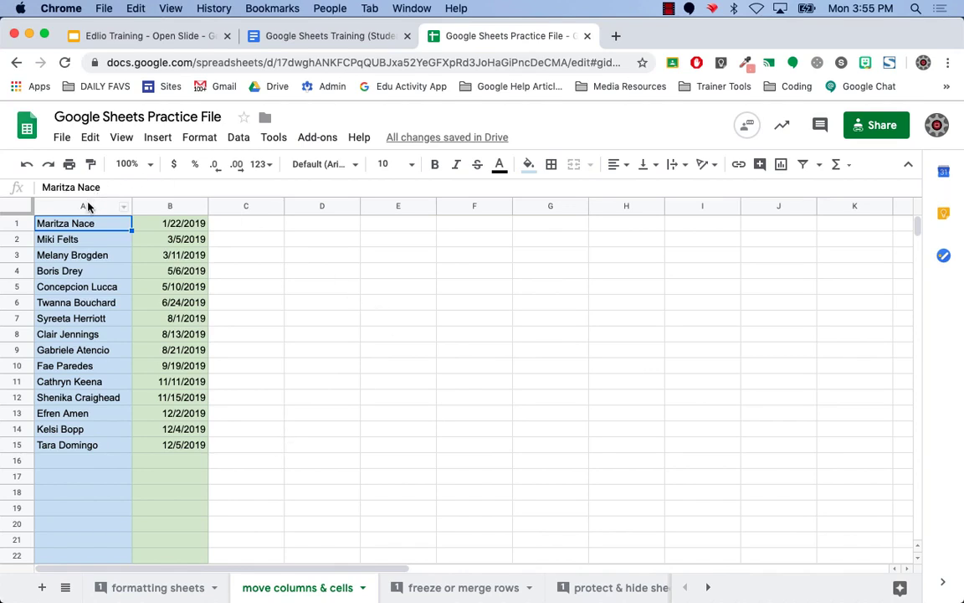
click(136, 164)
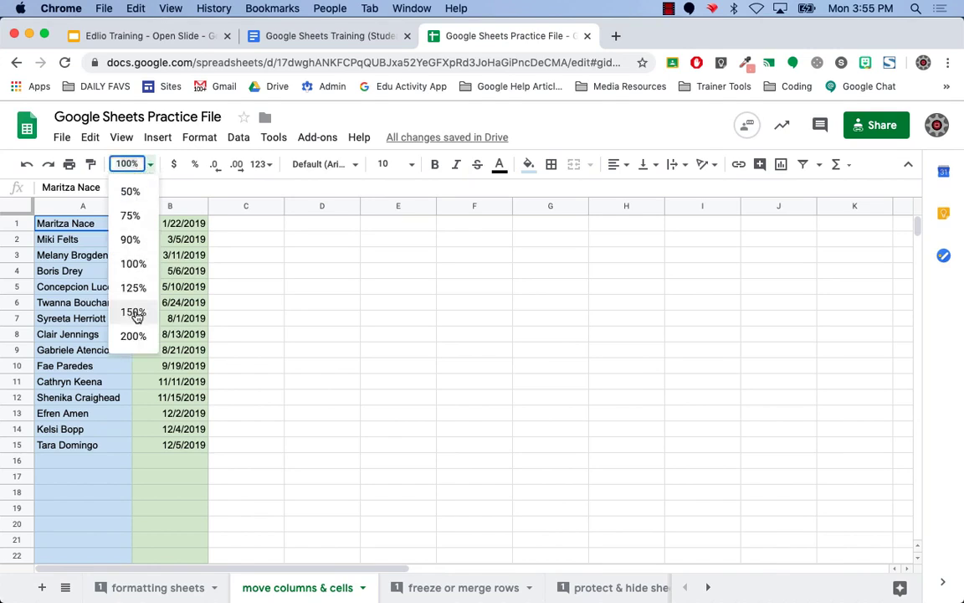
click(151, 165)
click(151, 165)
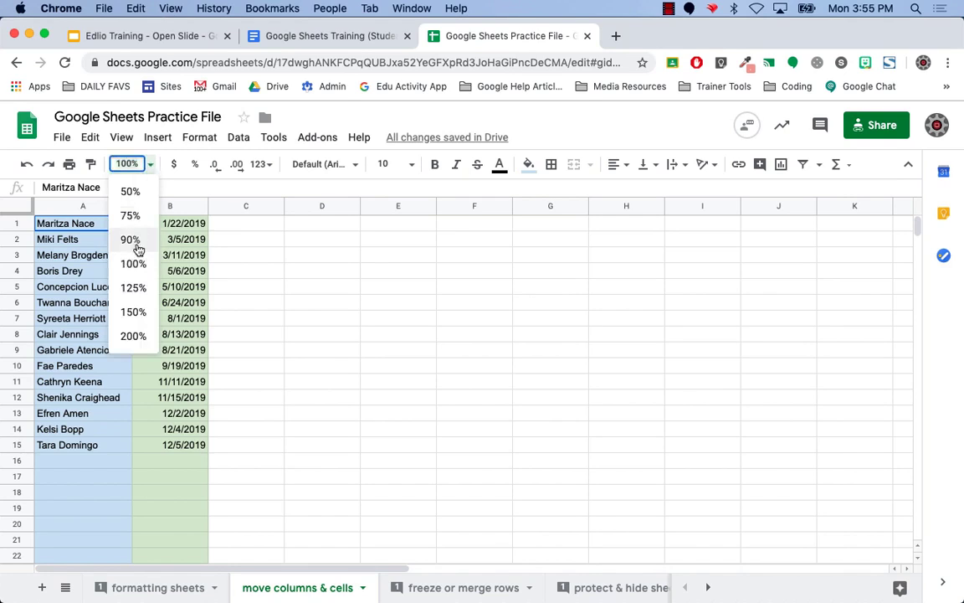
click(134, 336)
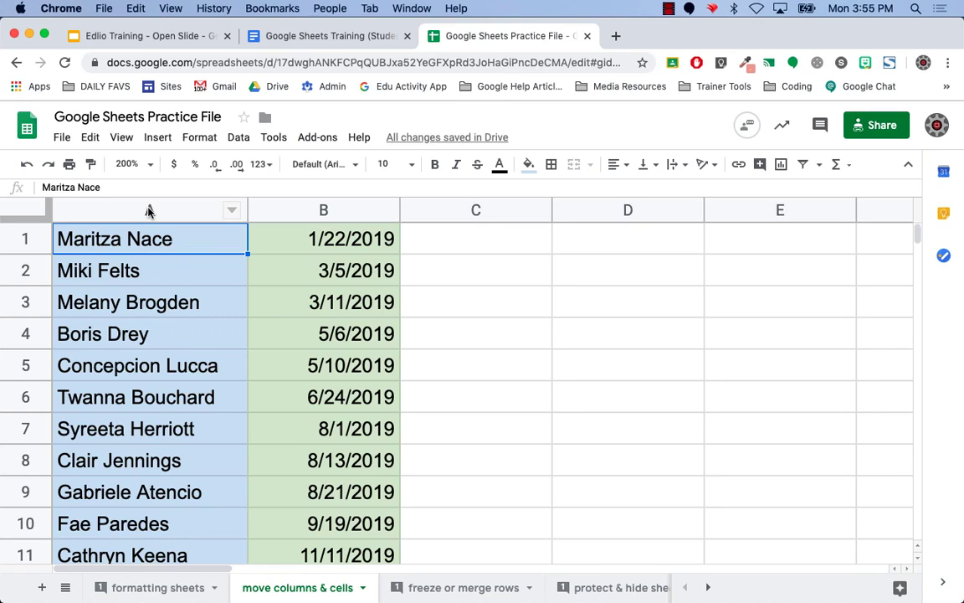
click(454, 267)
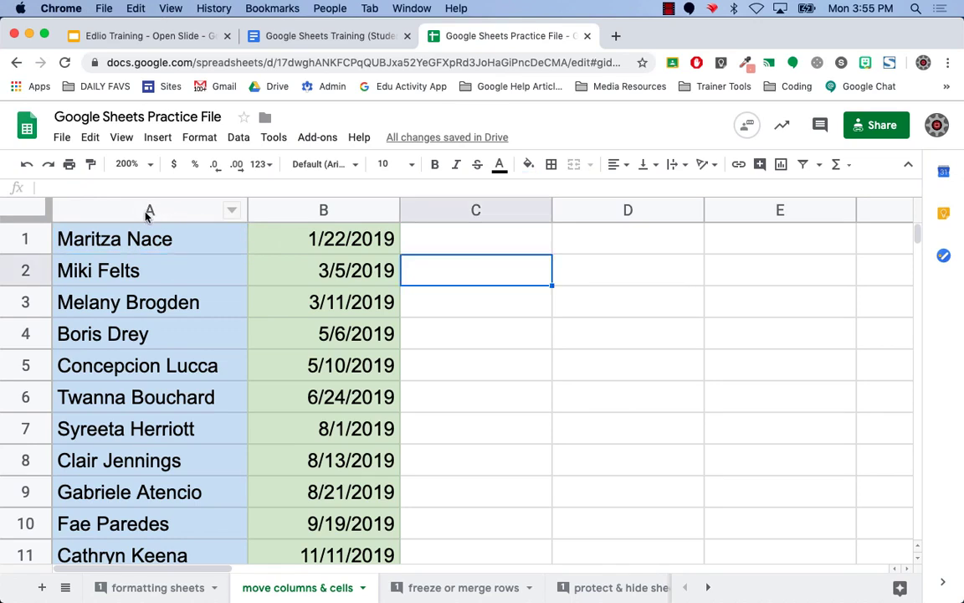
Practise swapping the names and dates columns back and forth, ending with the names column to the right of the dates.
click(146, 211)
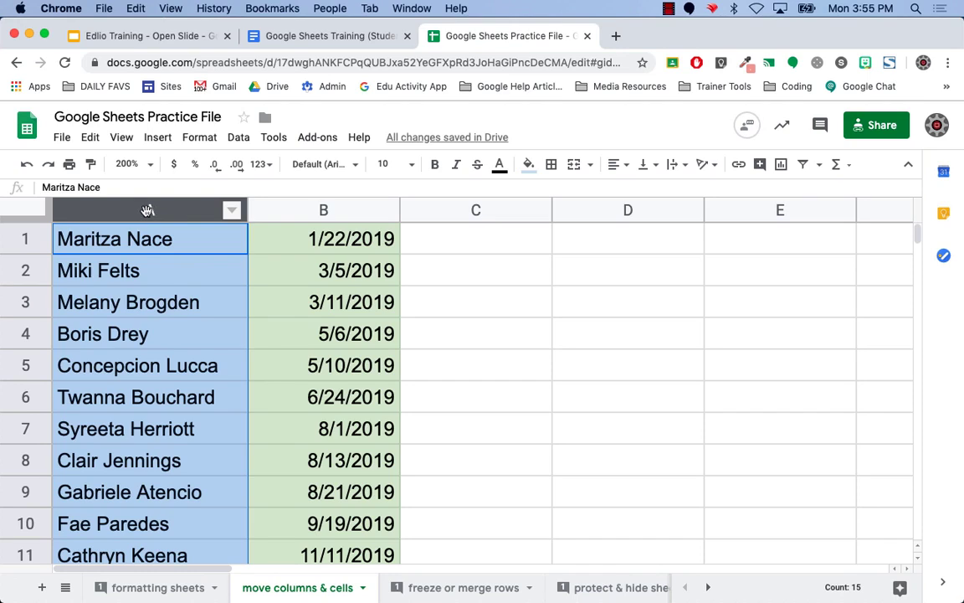
drag(147, 210, 394, 211)
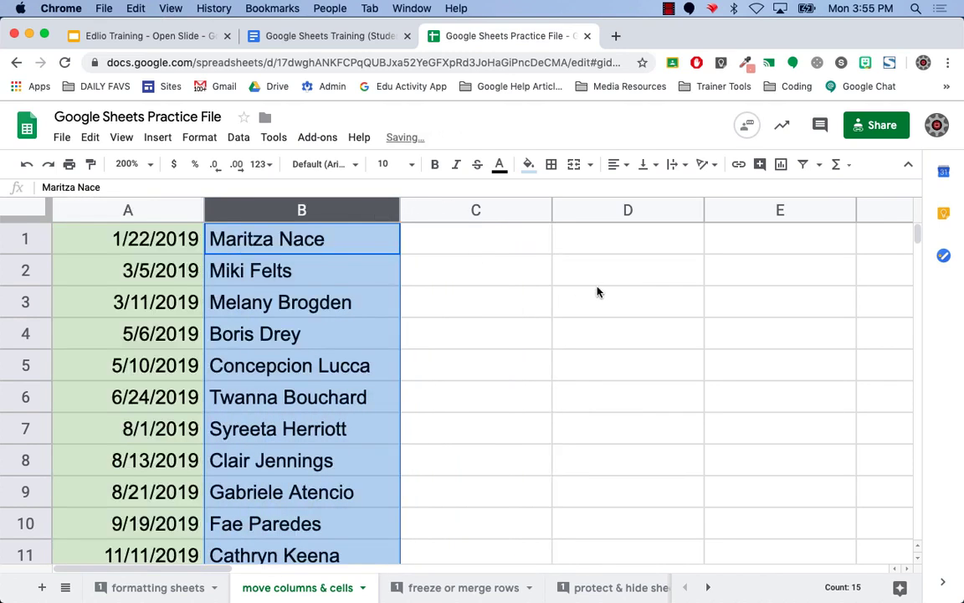
drag(305, 211, 143, 210)
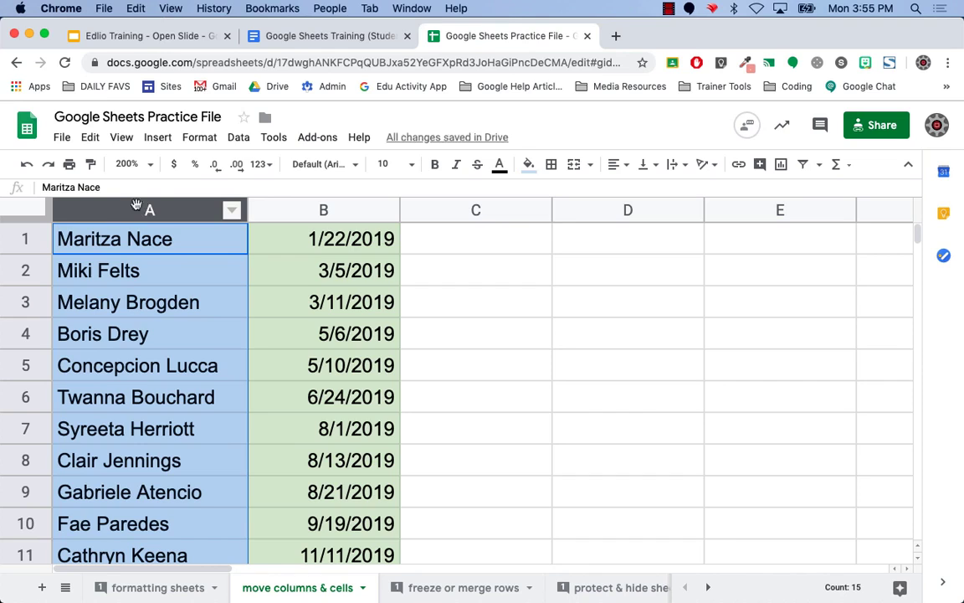
drag(134, 207, 396, 218)
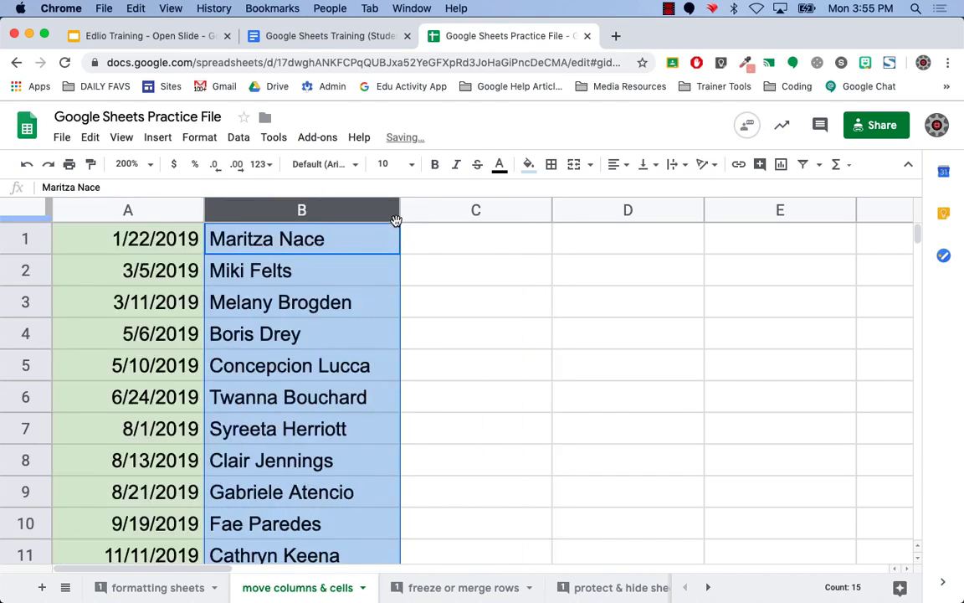
Move the names column out to column J and return the sheet zoom to 100%.
drag(299, 215, 223, 267)
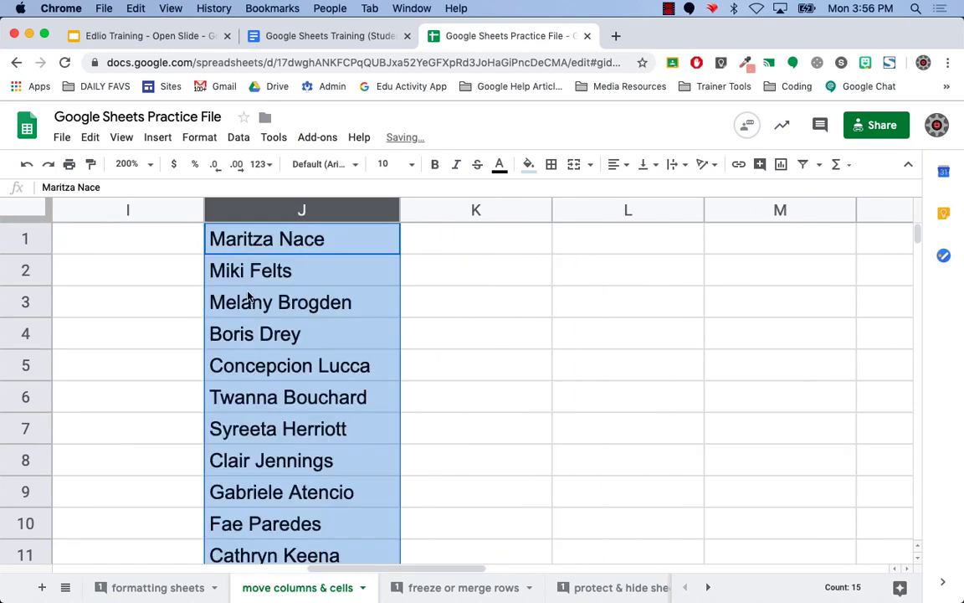
click(154, 165)
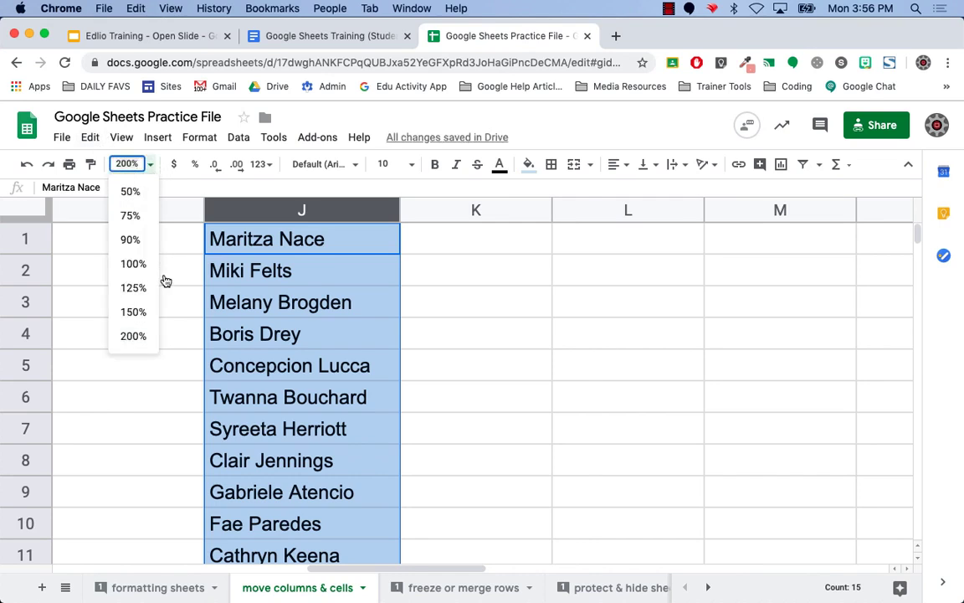
click(141, 264)
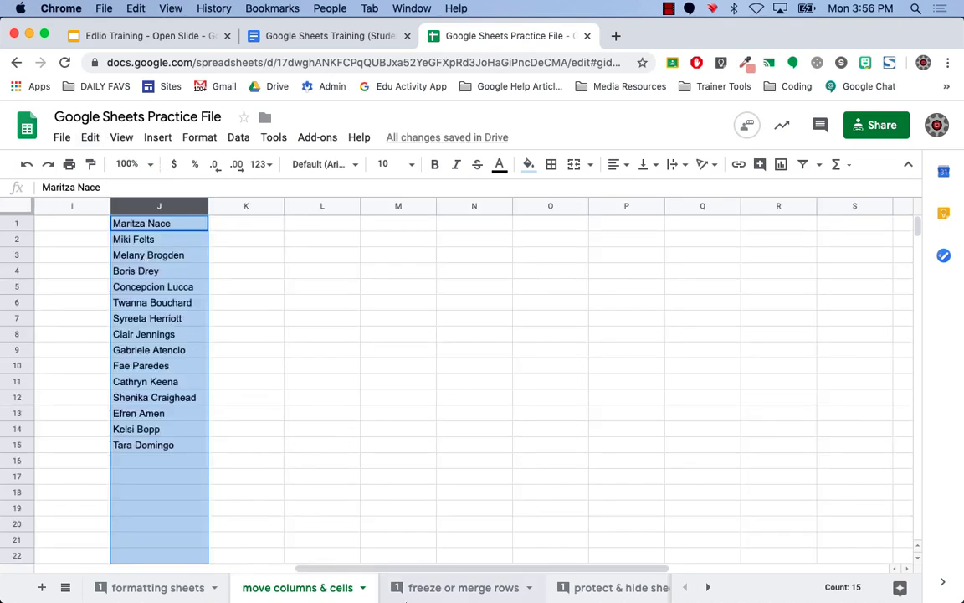
Move the names column from column J back to column B, directly beside the dates.
drag(372, 570, 1, 512)
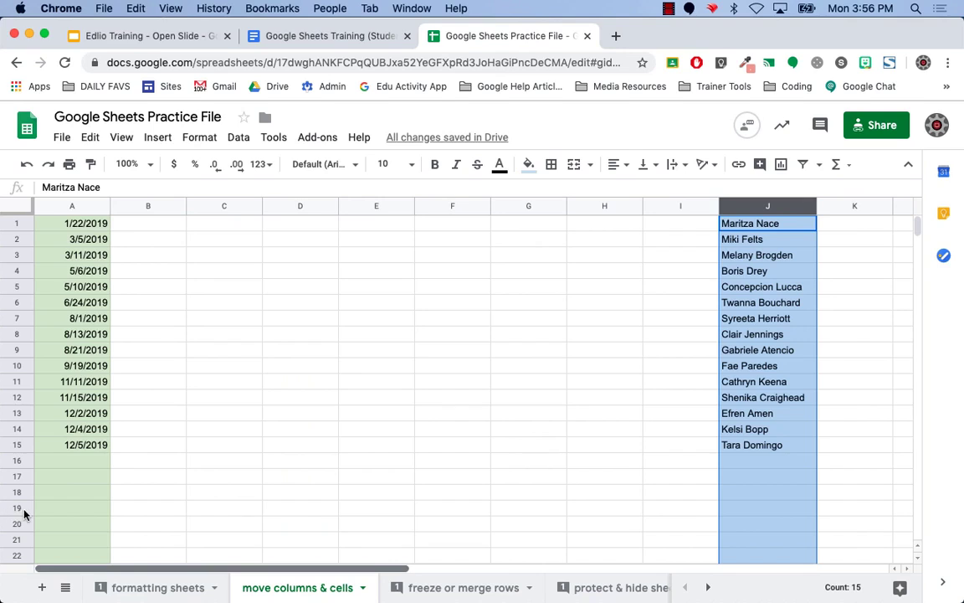
drag(768, 207, 168, 208)
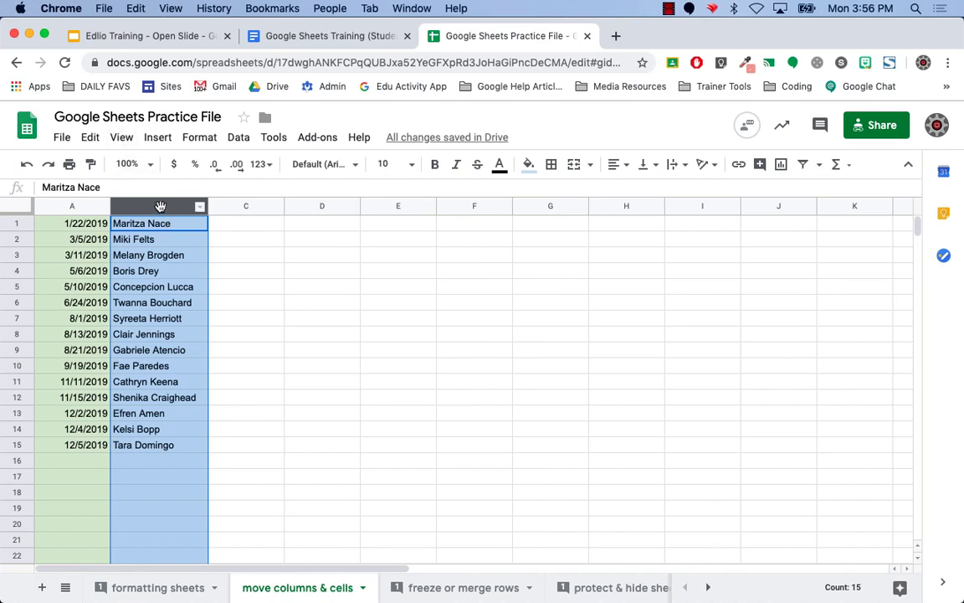
mouse_move(160, 206)
mouse_down()
mouse_move(276, 222)
mouse_move(211, 220)
mouse_move(171, 206)
mouse_move(211, 208)
mouse_move(110, 191)
mouse_move(159, 205)
mouse_up()
Switch to the "freeze or merge rows" sheet, set its zoom to 125% and scroll through the data.
click(469, 590)
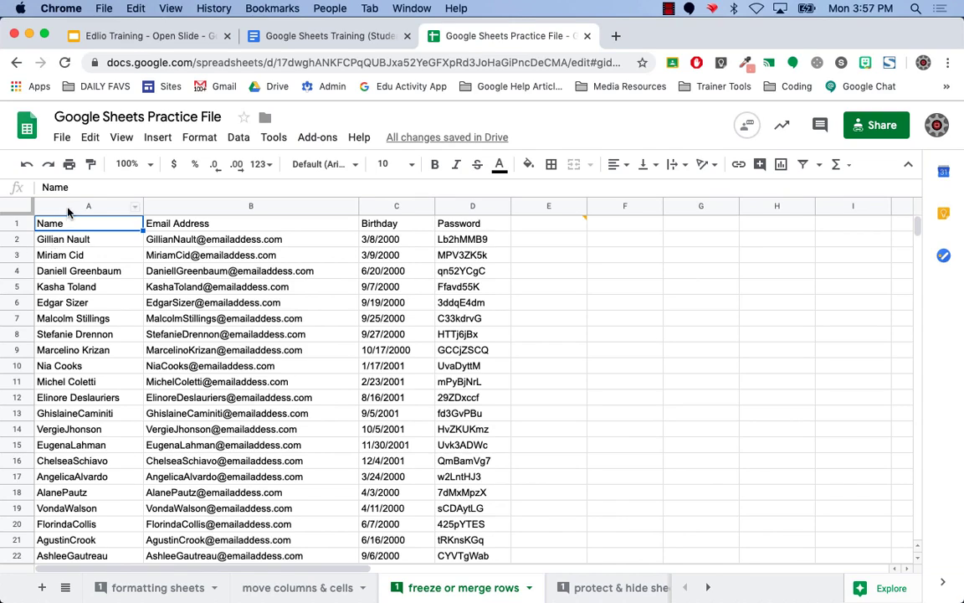
click(130, 164)
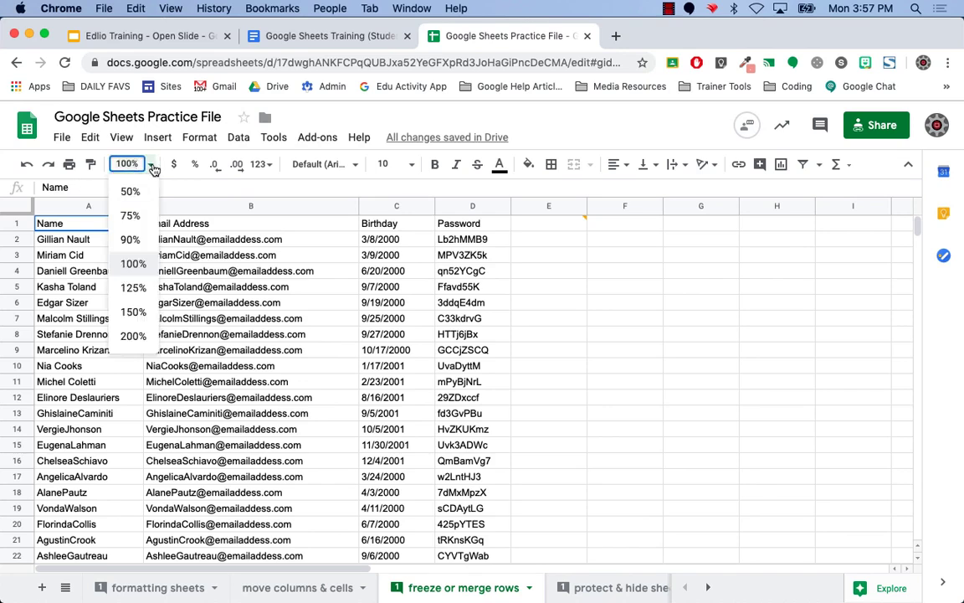
click(133, 287)
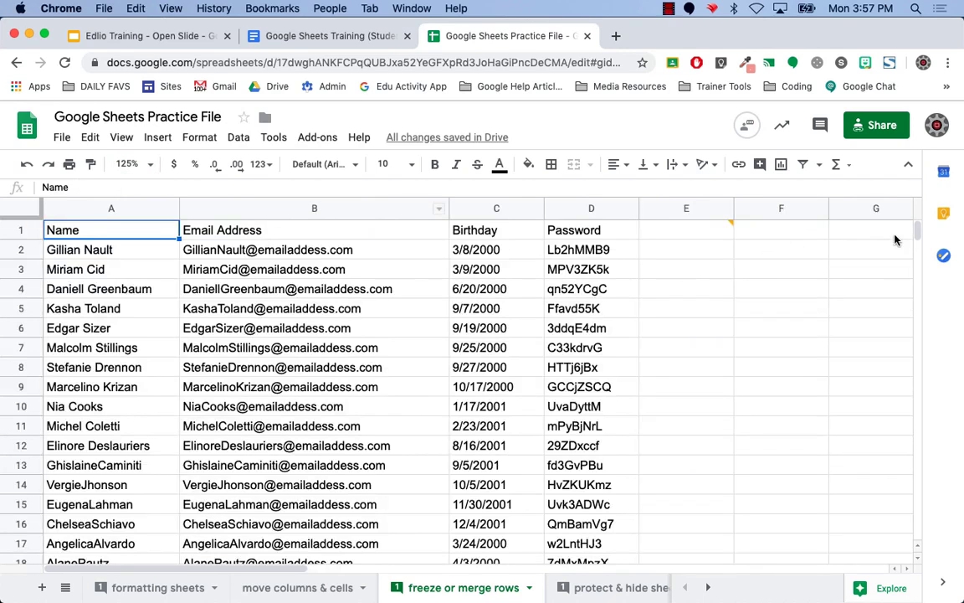
mouse_move(917, 230)
mouse_down()
mouse_move(919, 243)
mouse_move(925, 220)
mouse_up()
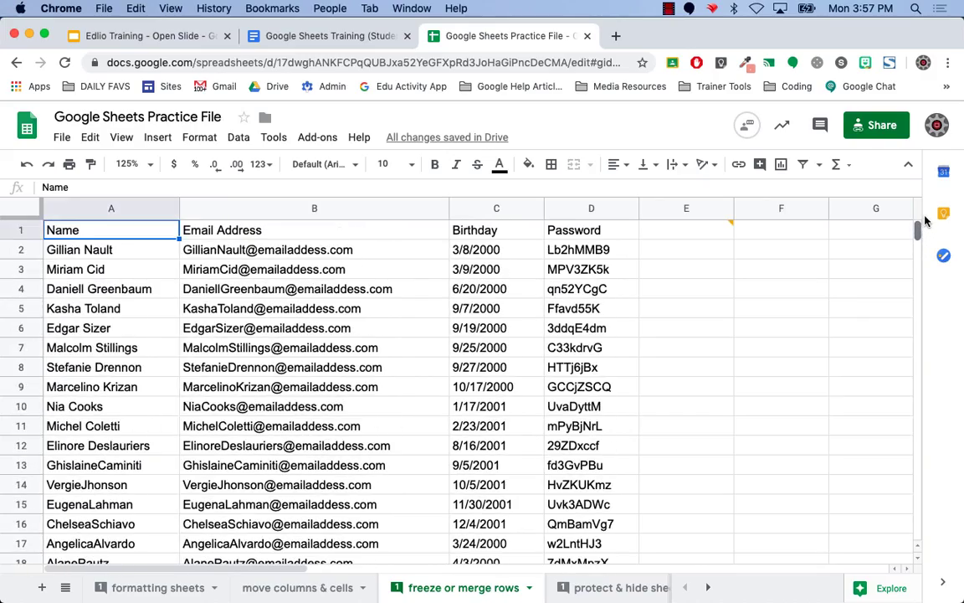
mouse_move(923, 226)
mouse_down()
mouse_move(929, 248)
mouse_move(924, 222)
mouse_up()
Freeze the header row (1 row) and scroll through the list to check it.
mouse_move(680, 232)
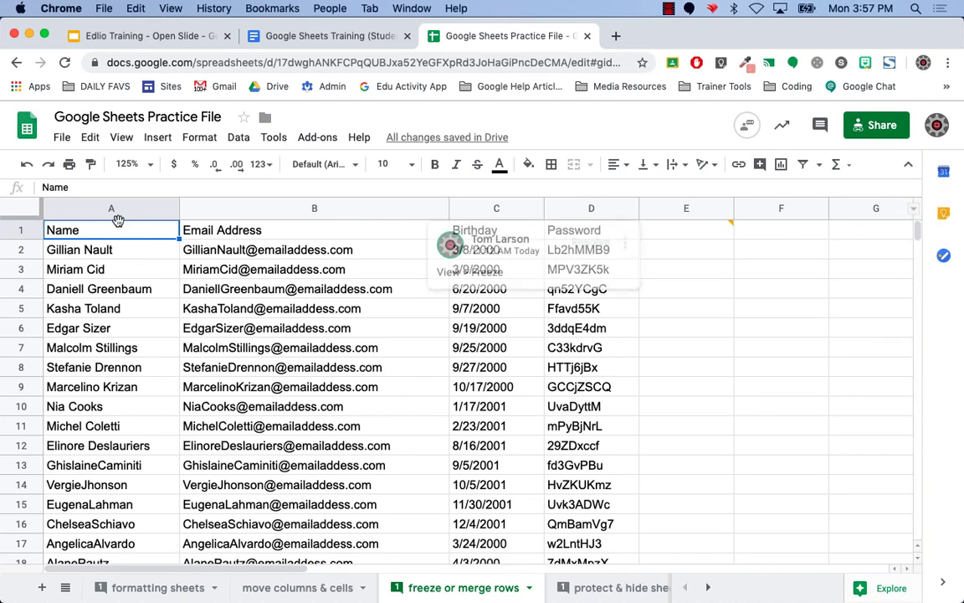
click(696, 233)
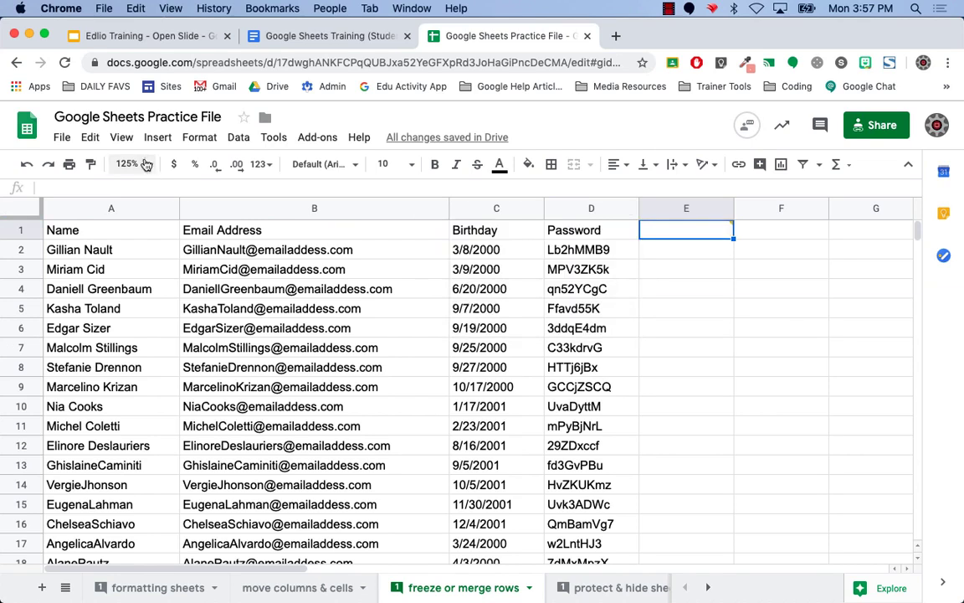
click(119, 138)
mouse_move(142, 170)
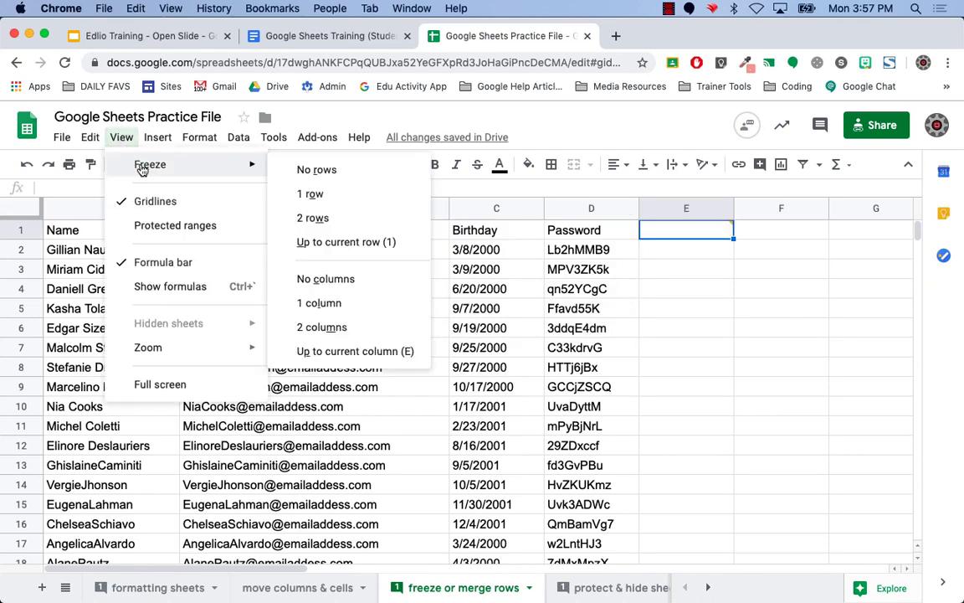
click(309, 196)
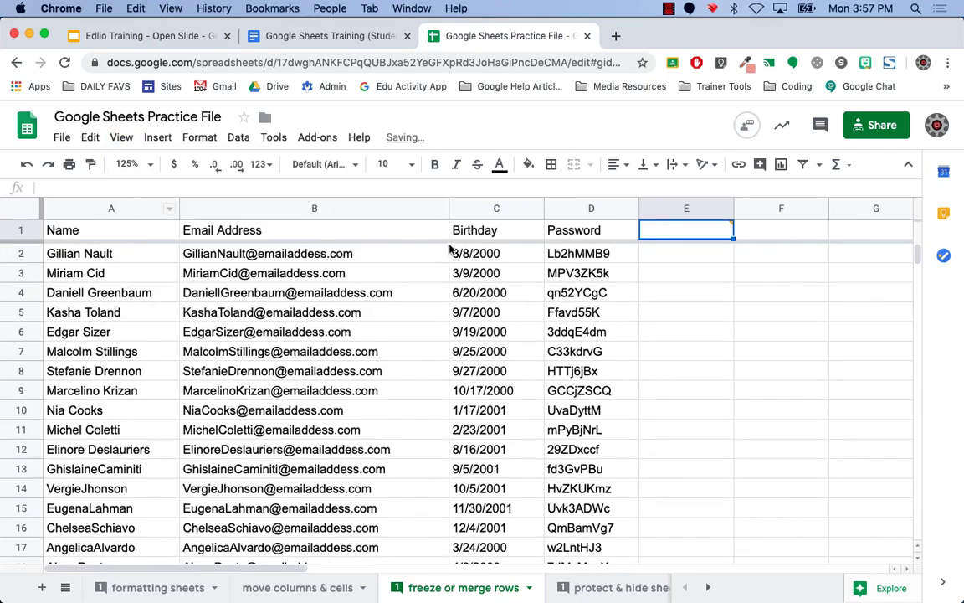
mouse_move(917, 254)
mouse_down()
mouse_move(918, 270)
mouse_move(919, 251)
mouse_up()
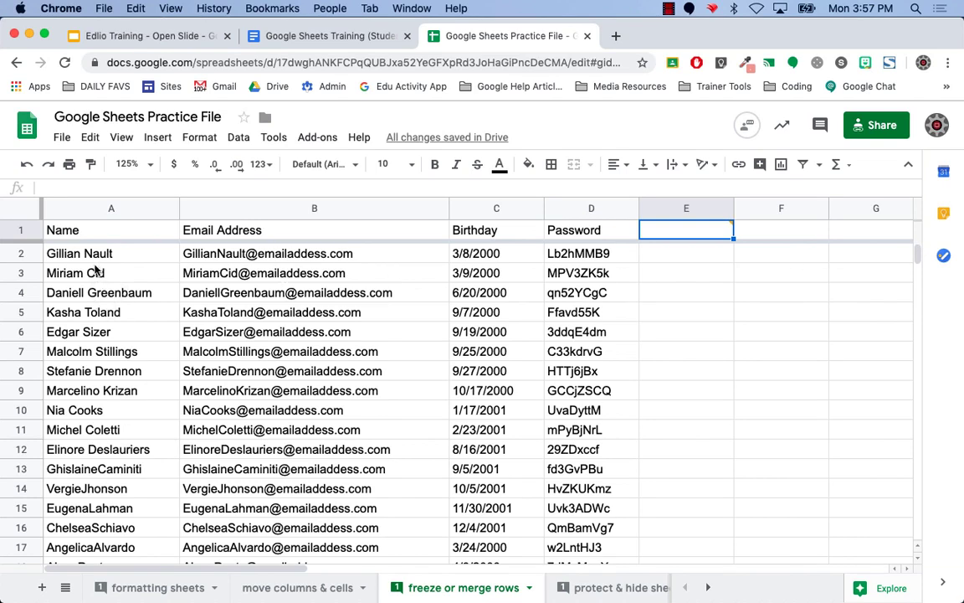
Freeze the sheet up to row 7 and scroll through the list to check it.
click(122, 140)
mouse_move(165, 173)
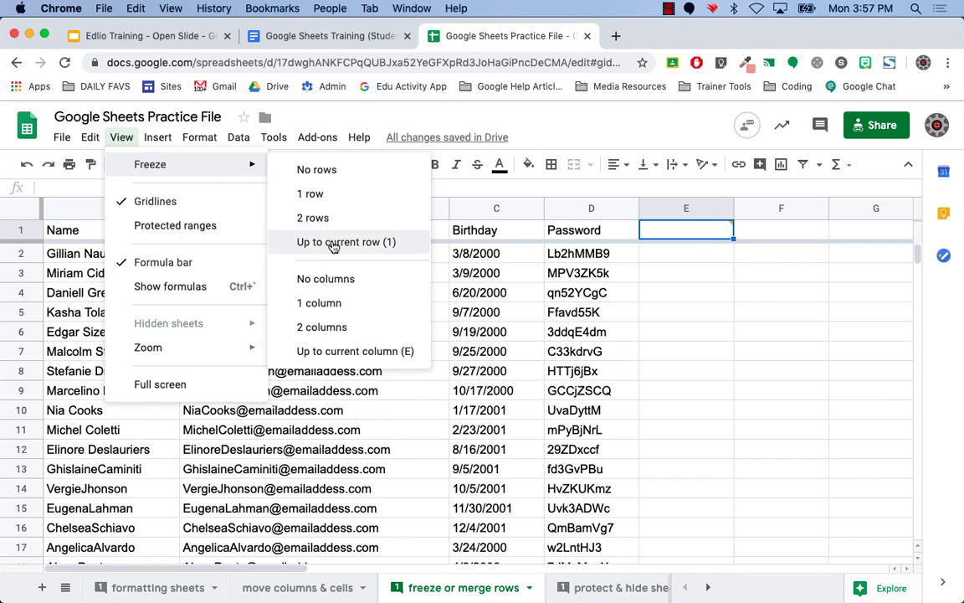
click(25, 351)
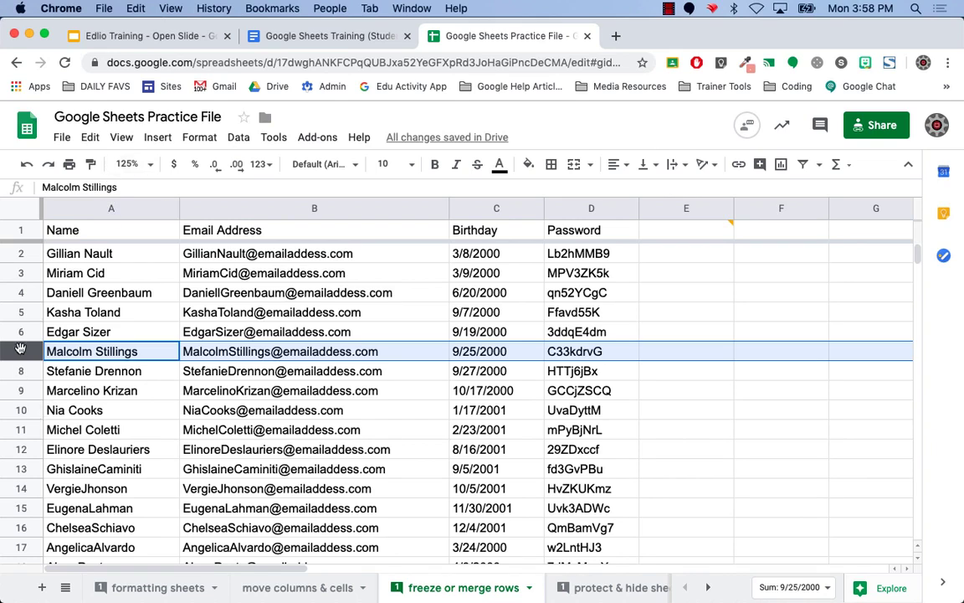
click(121, 138)
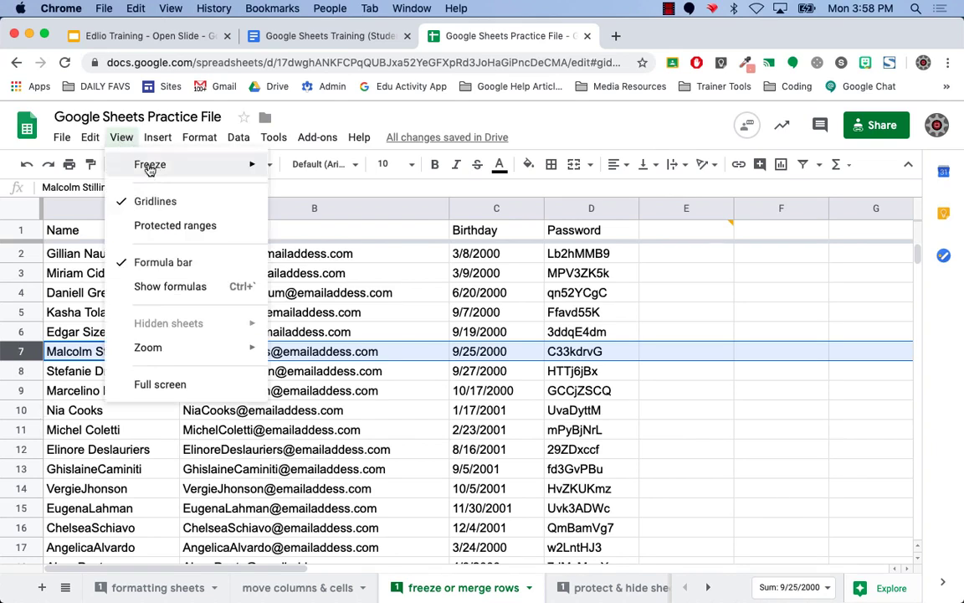
mouse_move(149, 168)
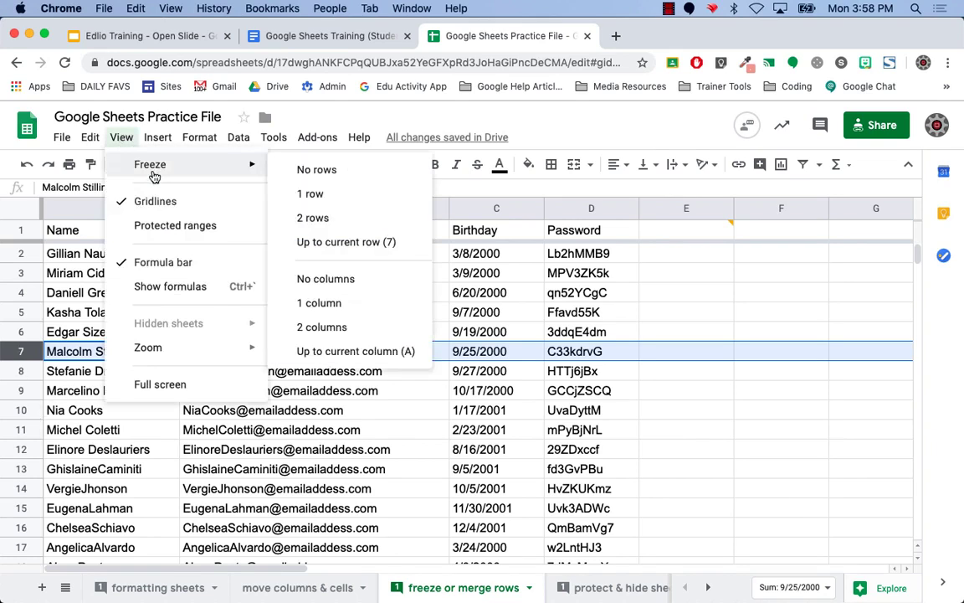
click(378, 247)
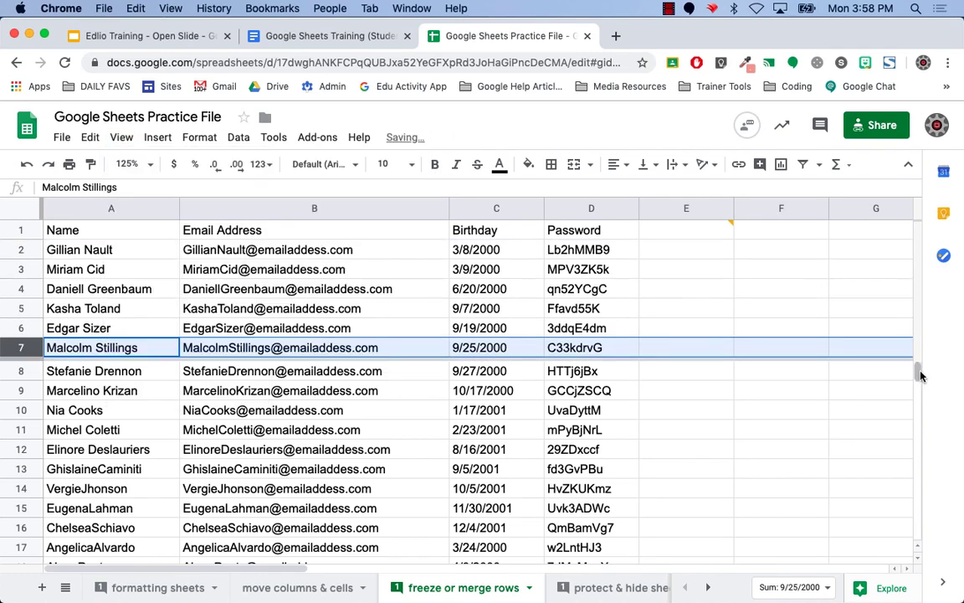
mouse_move(920, 376)
mouse_down()
mouse_move(919, 388)
mouse_move(924, 358)
mouse_up()
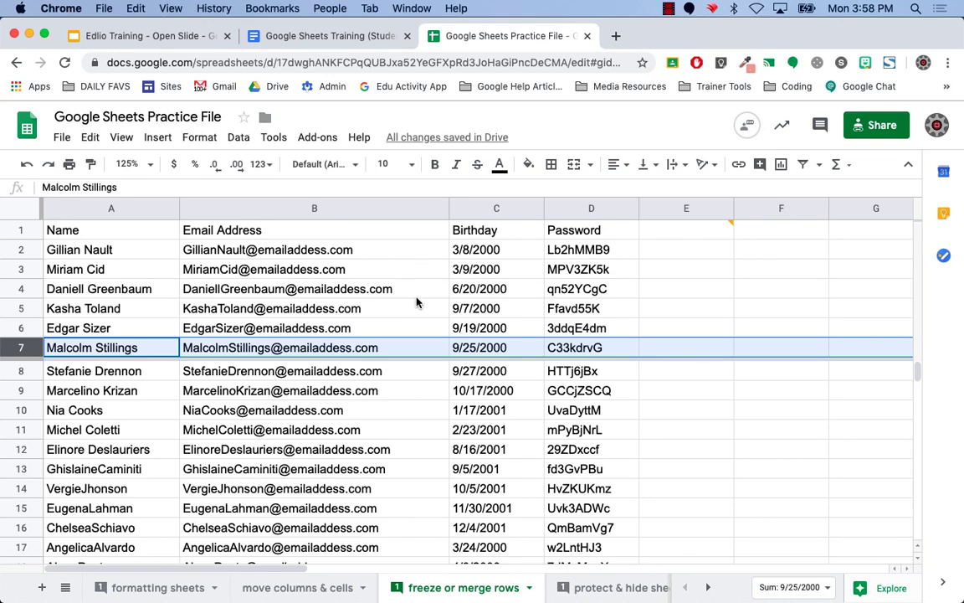
click(494, 209)
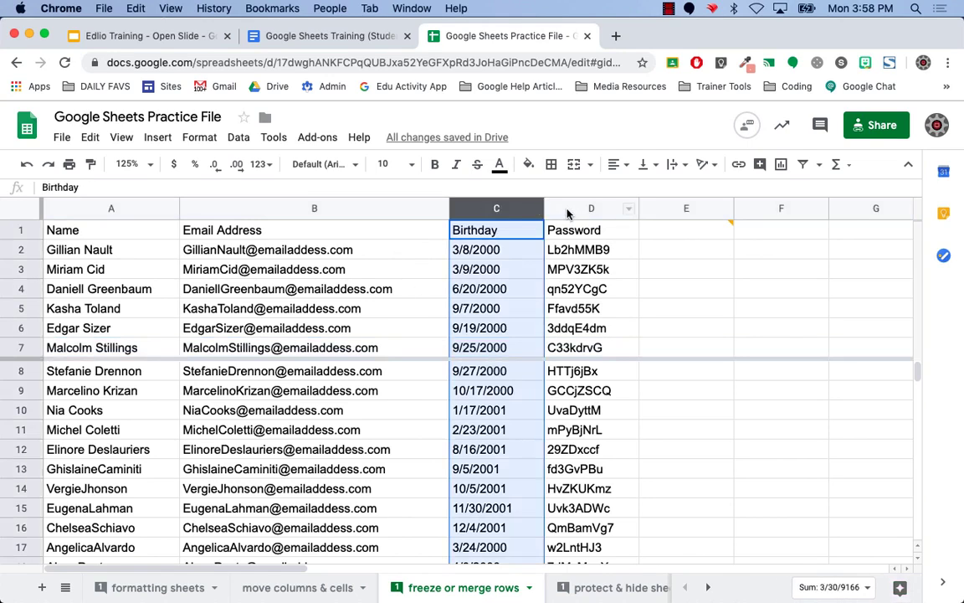
shift+click(572, 209)
click(198, 139)
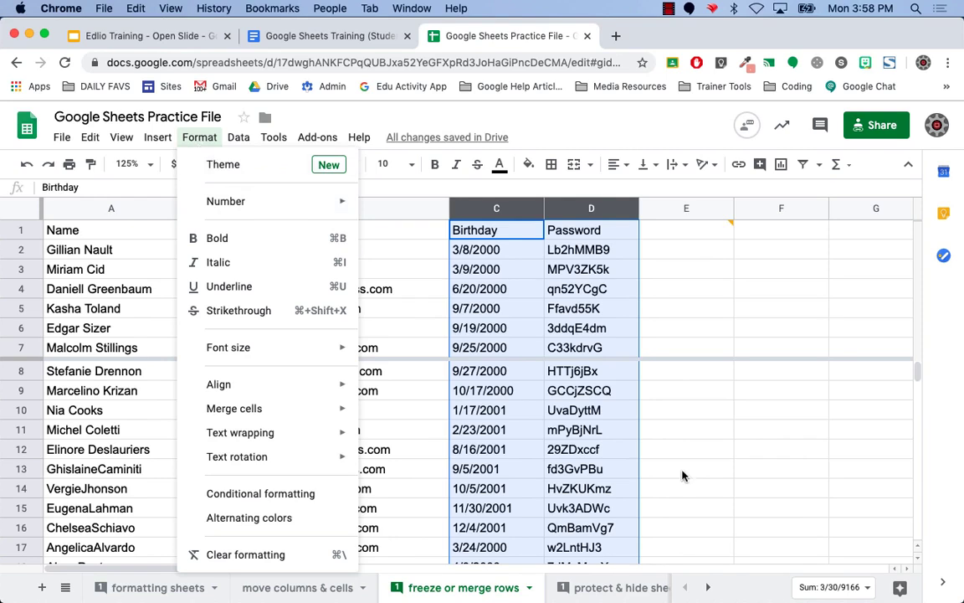
click(668, 291)
click(661, 232)
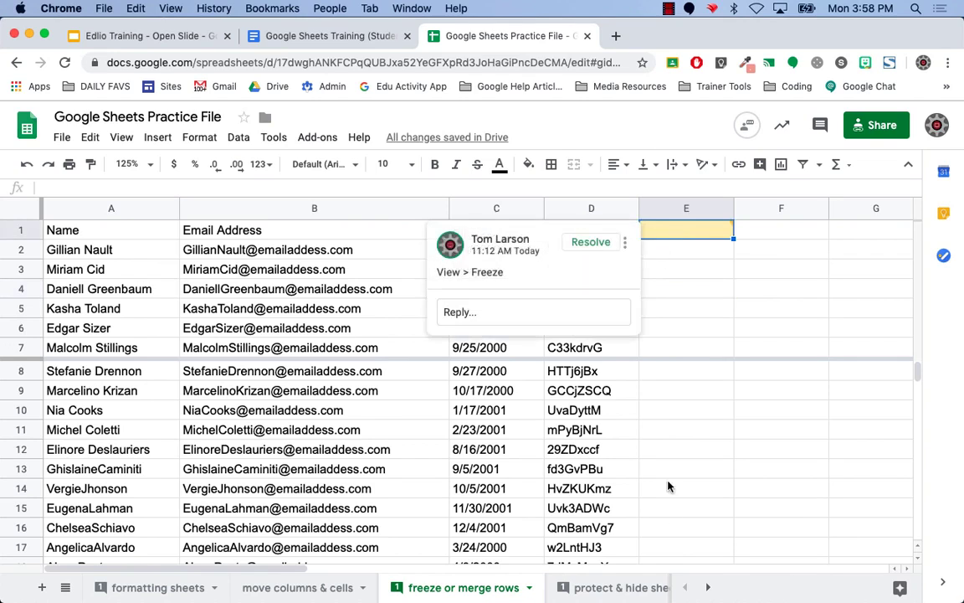
click(689, 529)
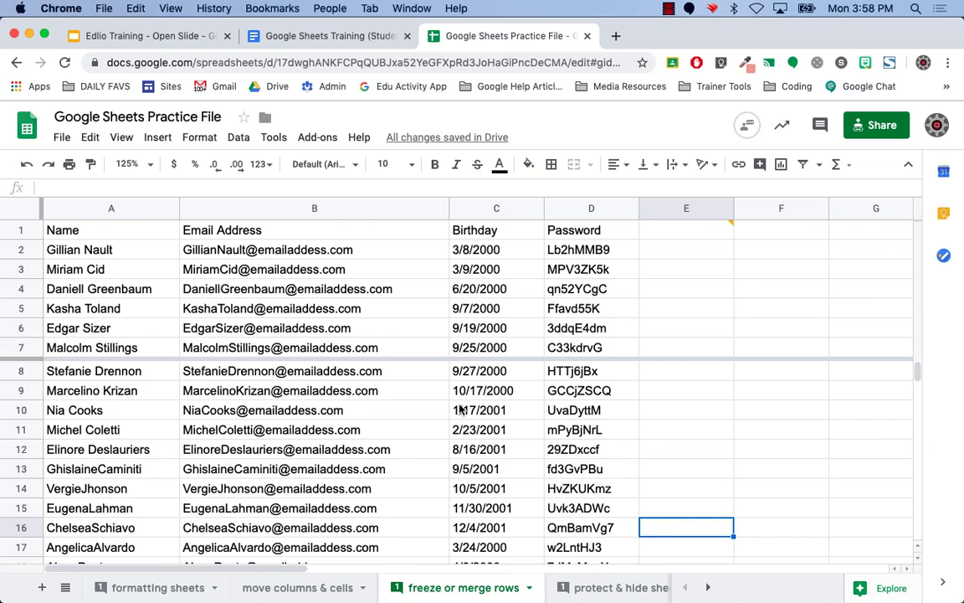
Look at the merge options available for cells C2:D2, leaving them without merging.
click(479, 253)
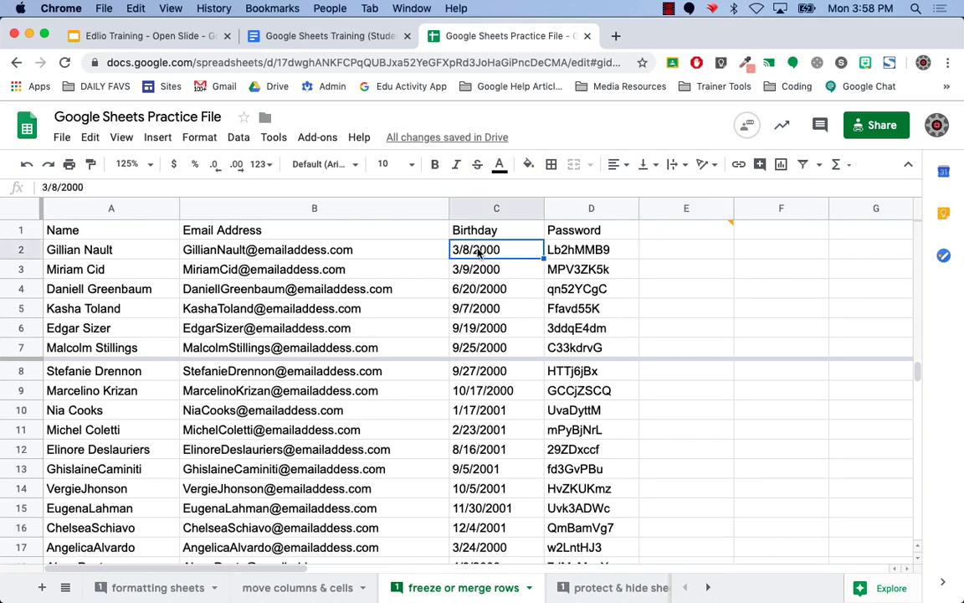
shift+click(569, 249)
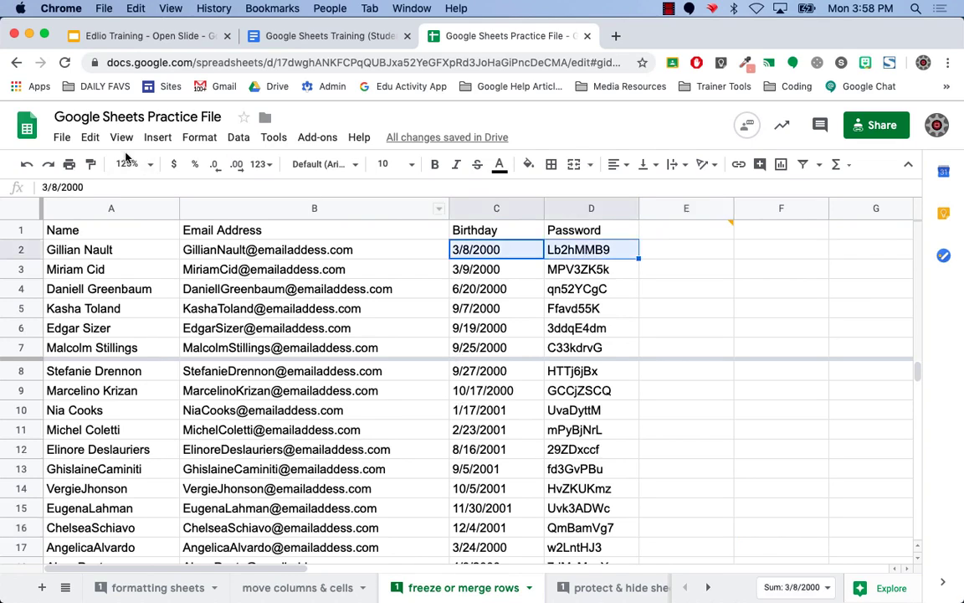
click(199, 139)
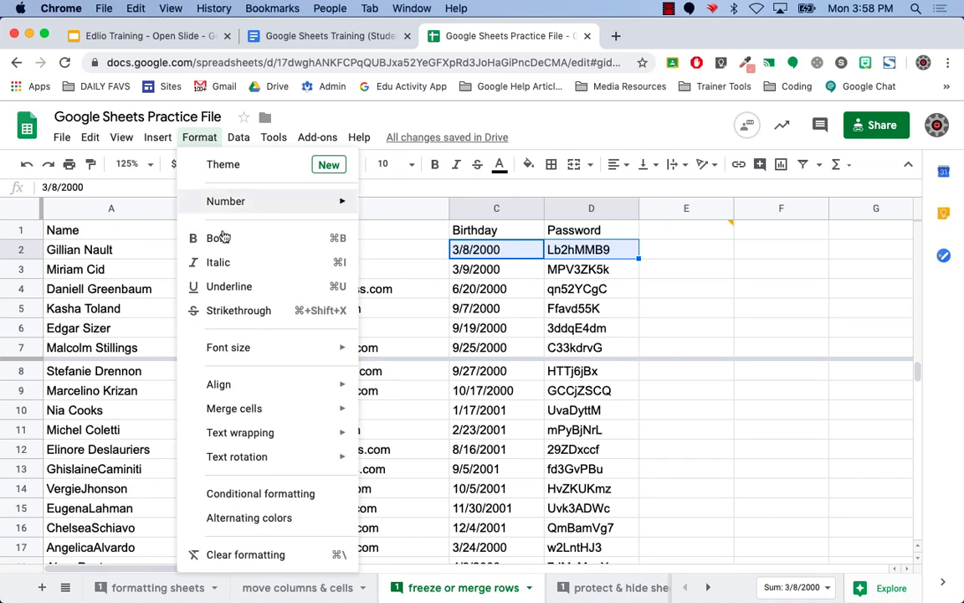
mouse_move(255, 416)
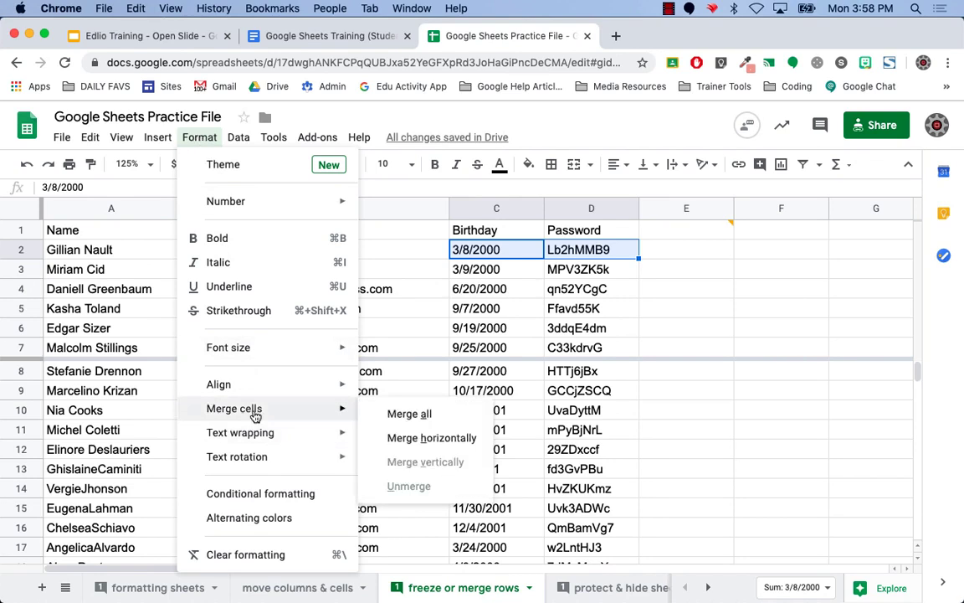
click(728, 313)
click(754, 447)
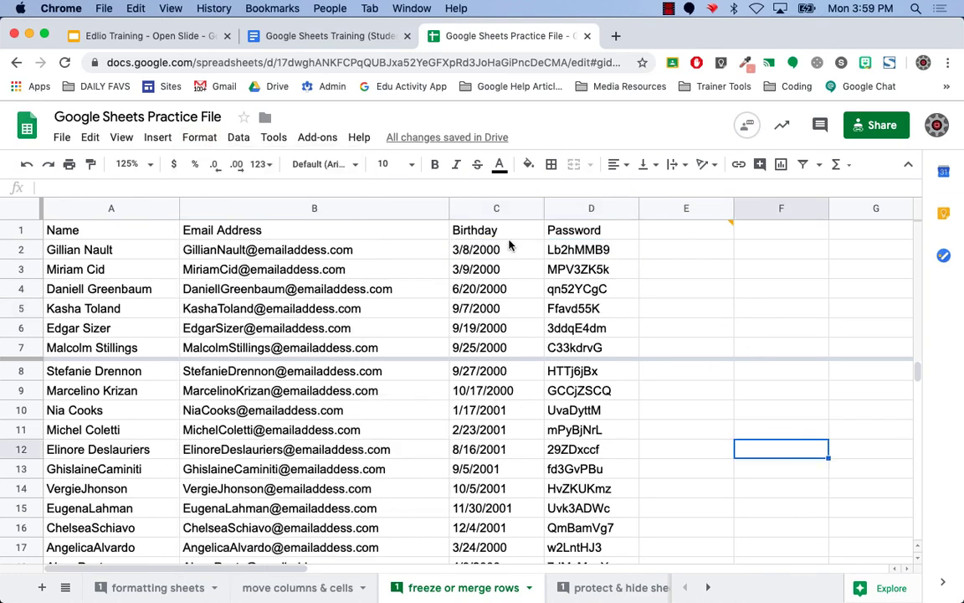
click(477, 204)
click(591, 208)
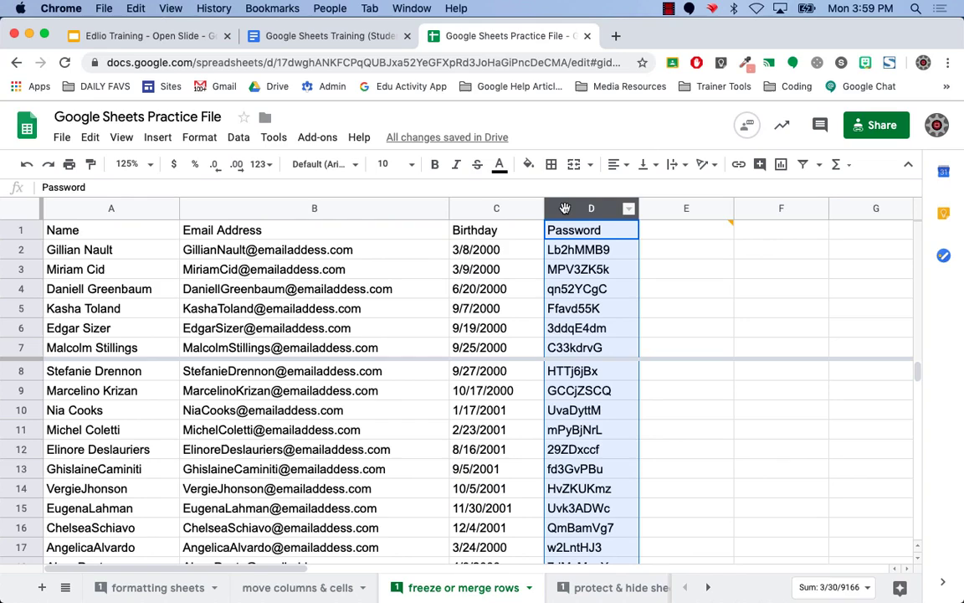
click(485, 208)
click(586, 209)
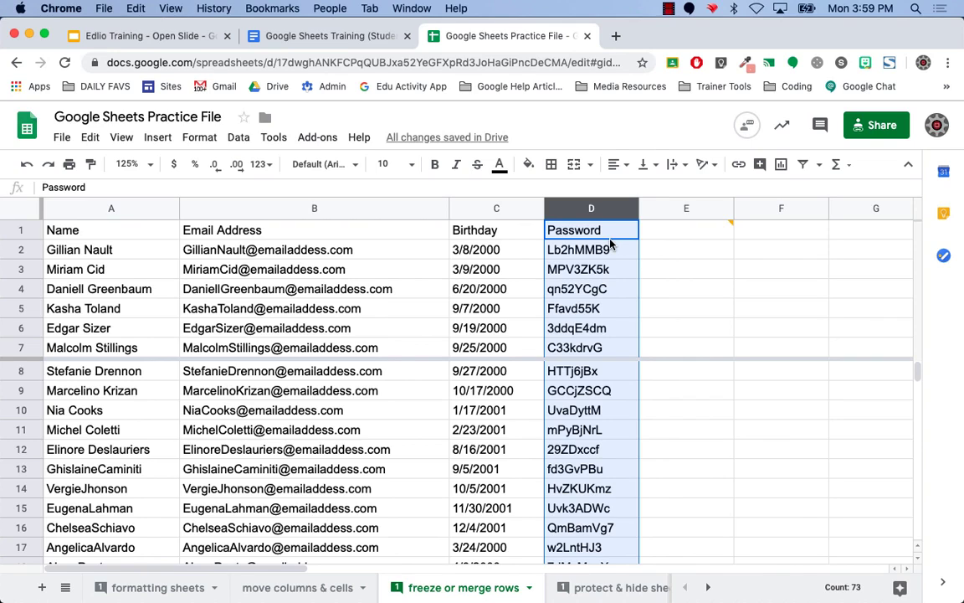
Switch to the "protect & hide sheets" sheet, look at the comment on cell K1 and return to the first columns.
click(605, 588)
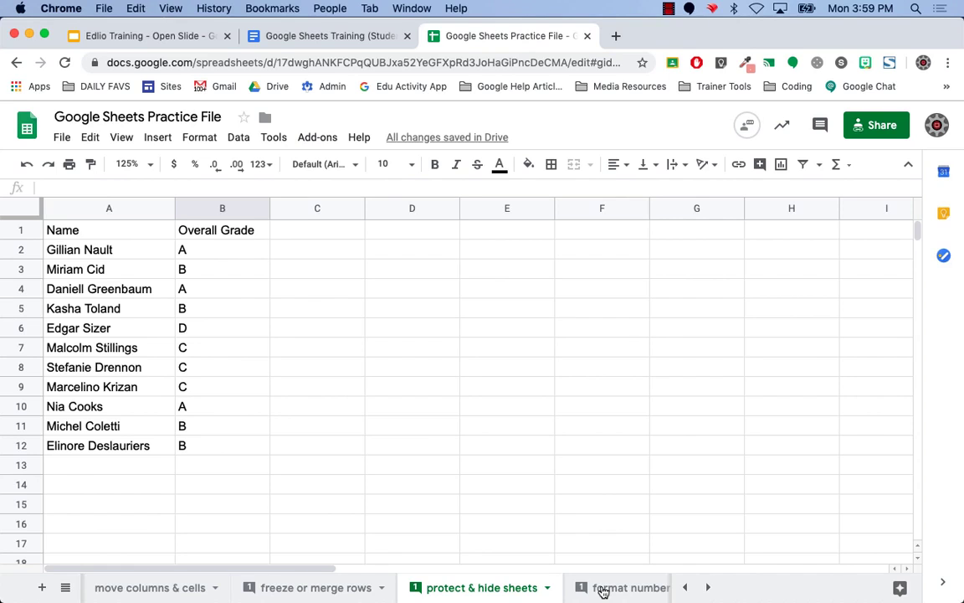
mouse_move(583, 591)
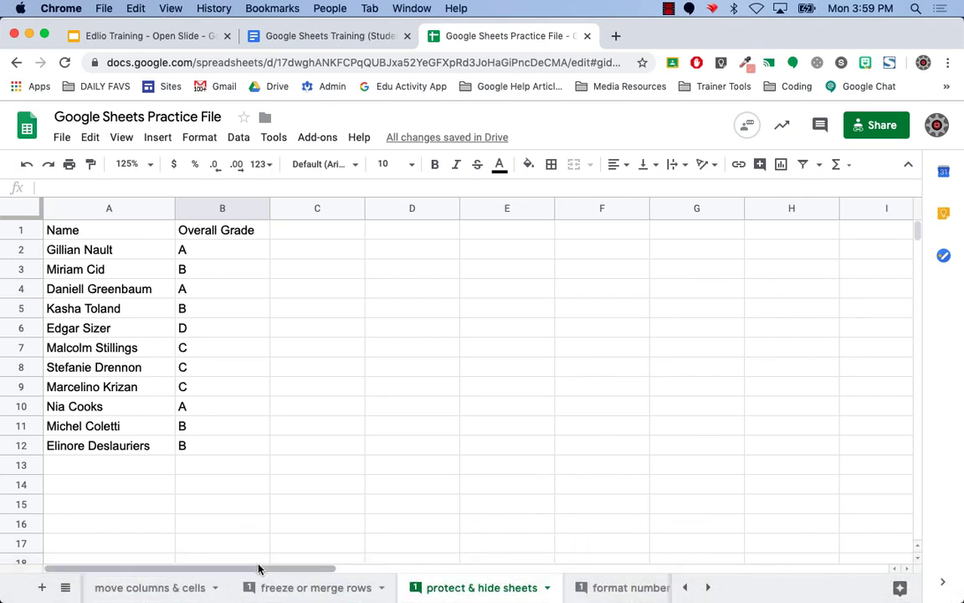
drag(259, 569, 377, 569)
mouse_move(771, 228)
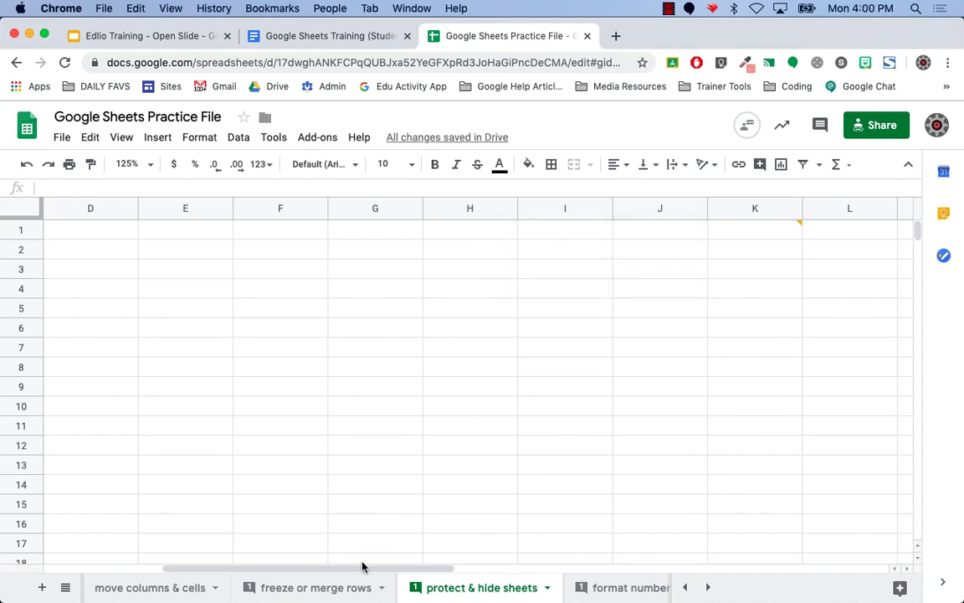
drag(361, 570, 190, 579)
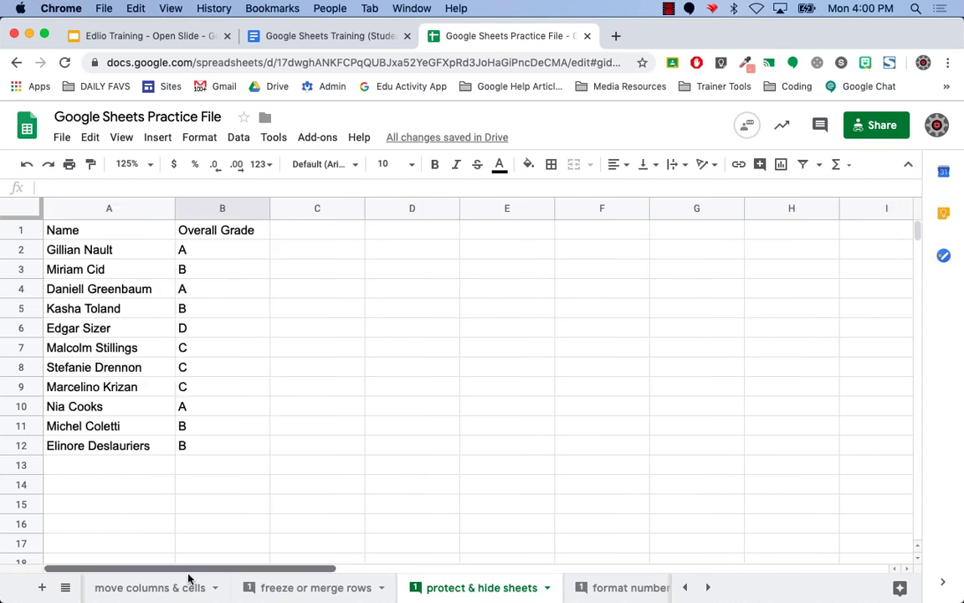
Start a protected range for the overall grades in cells B2:B12.
click(217, 238)
drag(220, 244, 224, 454)
click(238, 251)
click(272, 274)
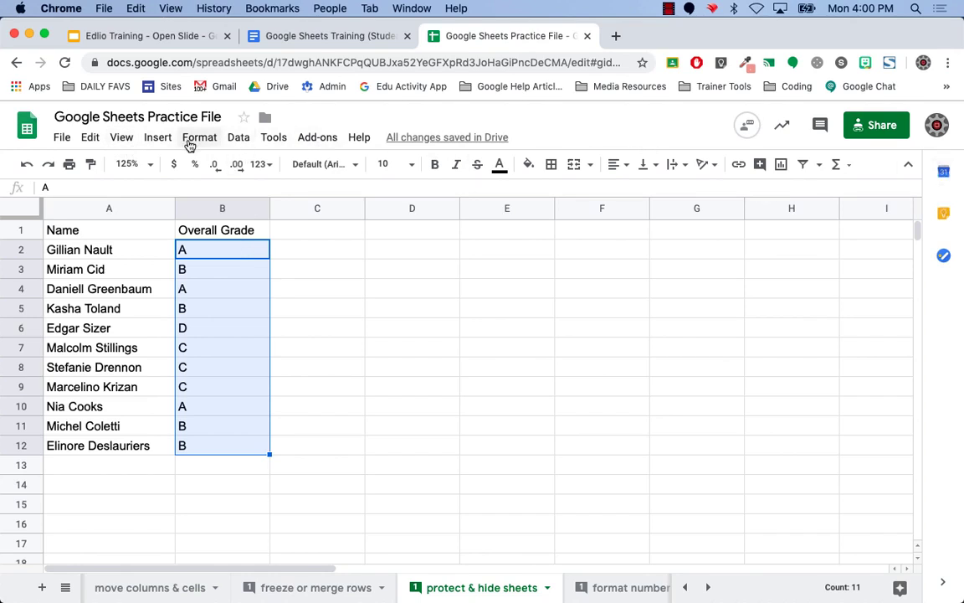
right_click(229, 249)
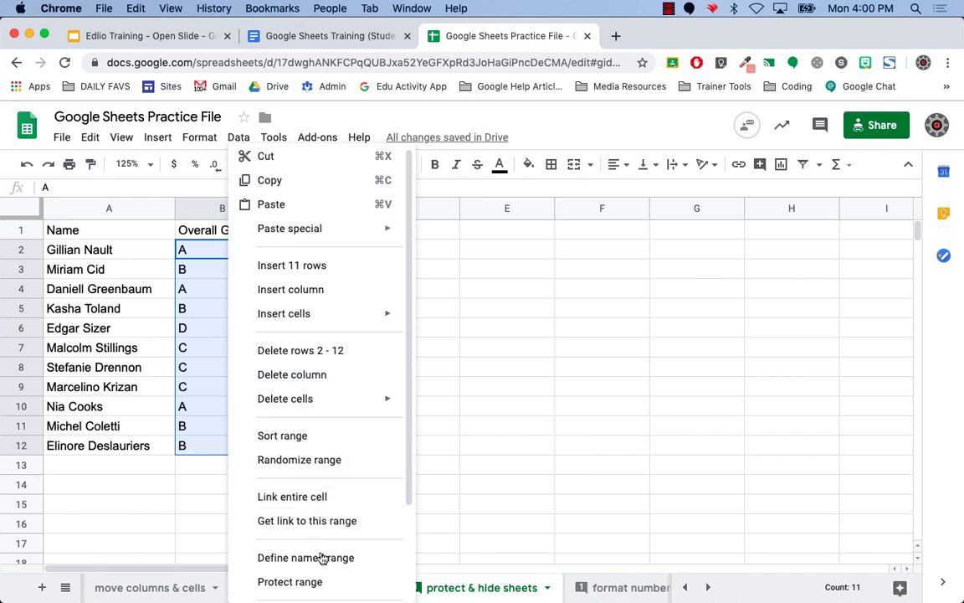
click(317, 582)
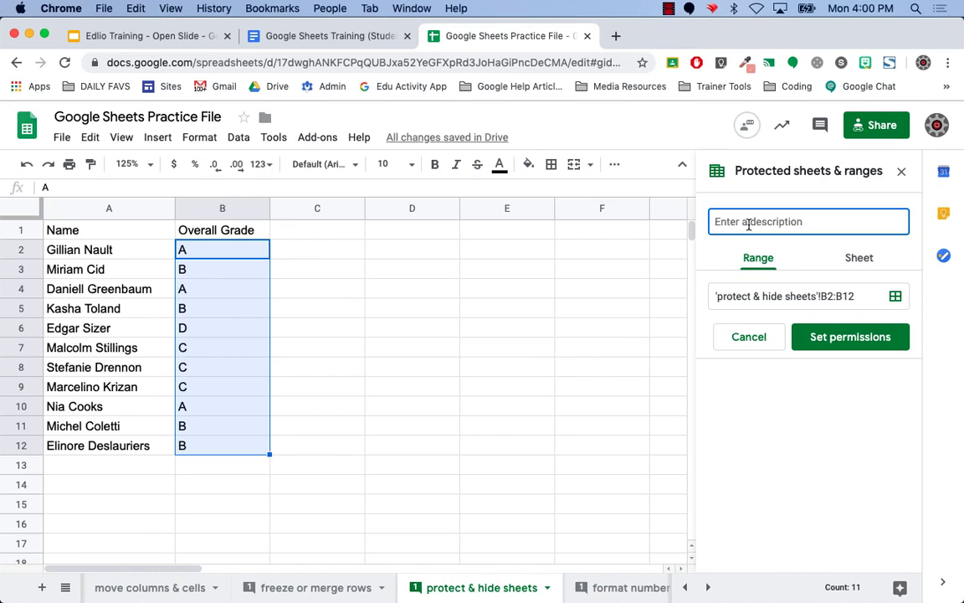
Describe the protected range as "Don't Mess with my grades", then review its editing permissions and close them without adding editors.
text(Don't Mes)
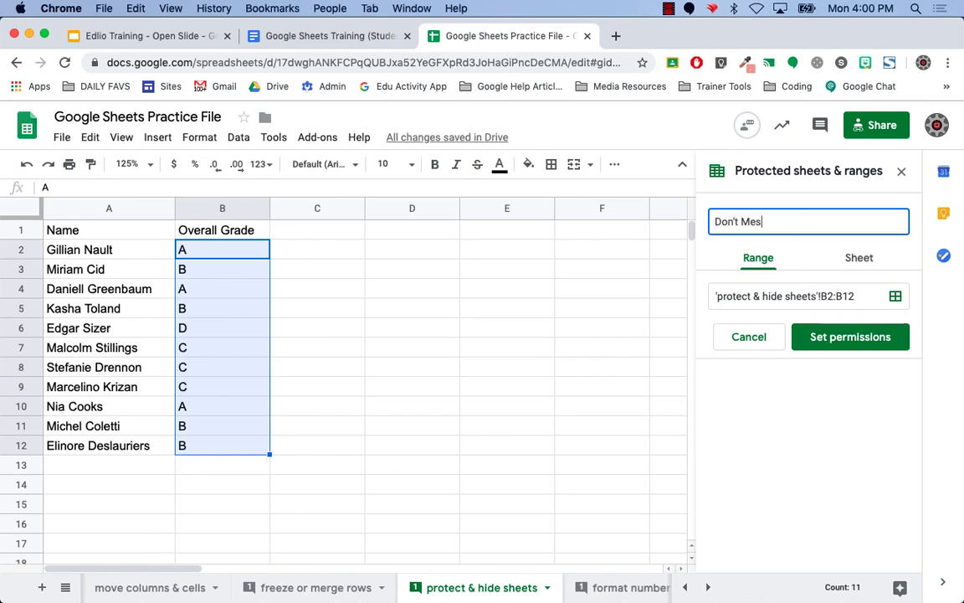
text(s with my grades)
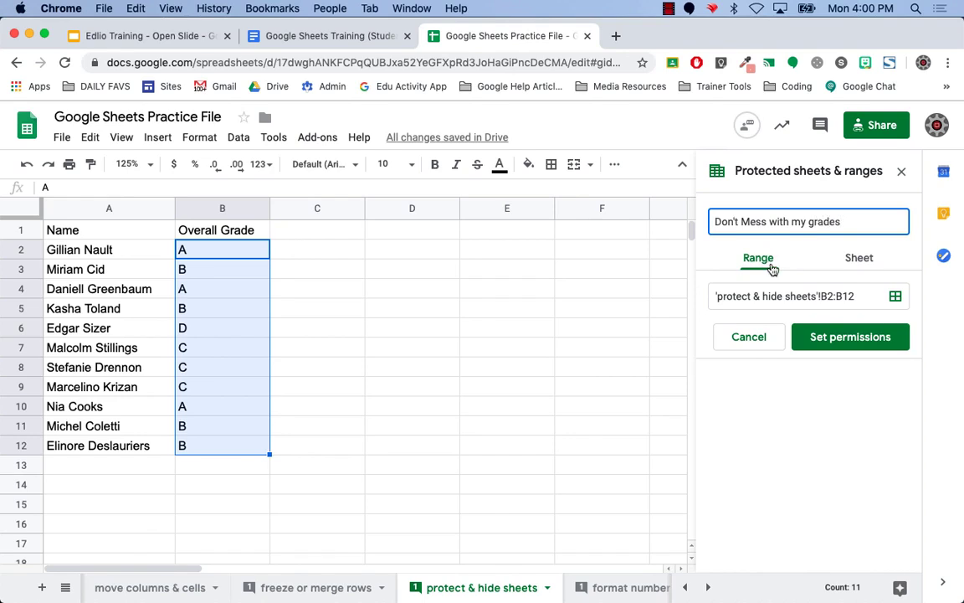
click(844, 335)
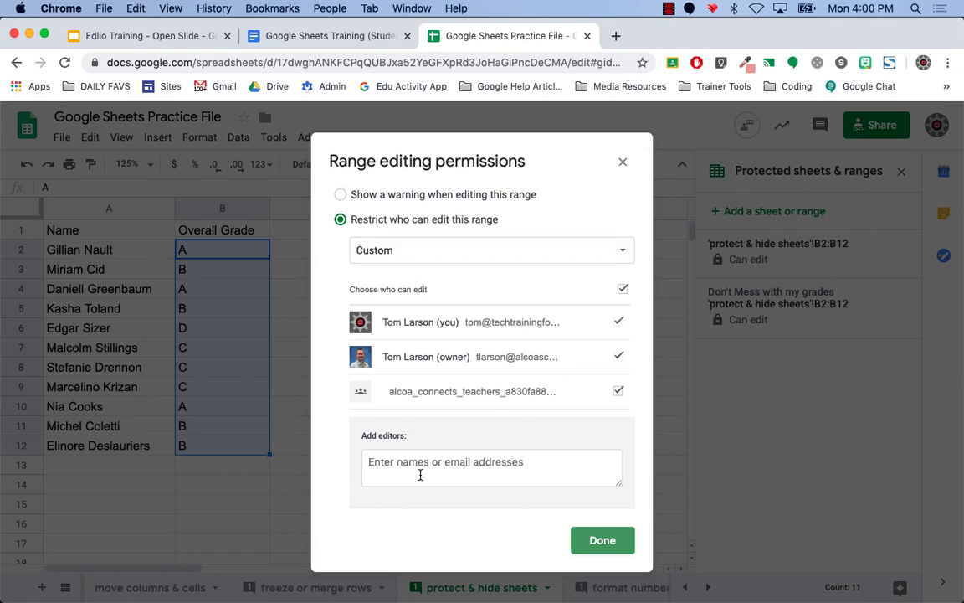
click(418, 462)
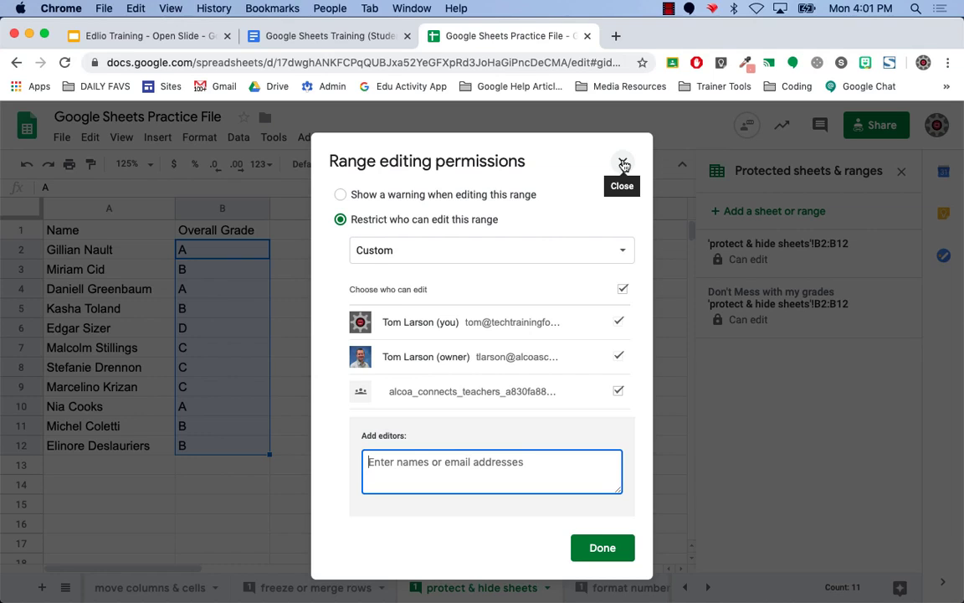
click(624, 165)
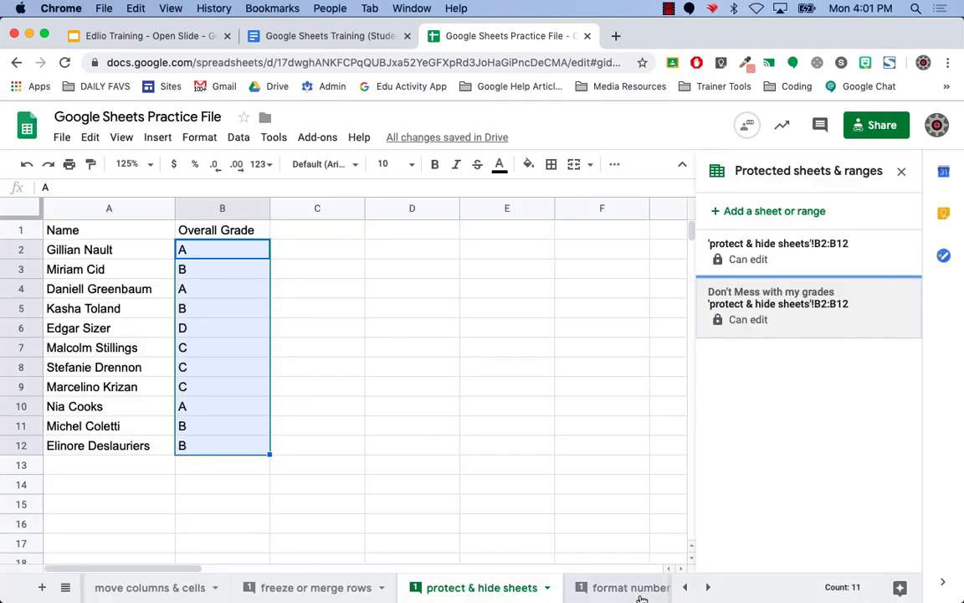
Switch to the "format numbers" sheet and close the protected sheets and ranges sidebar.
click(638, 591)
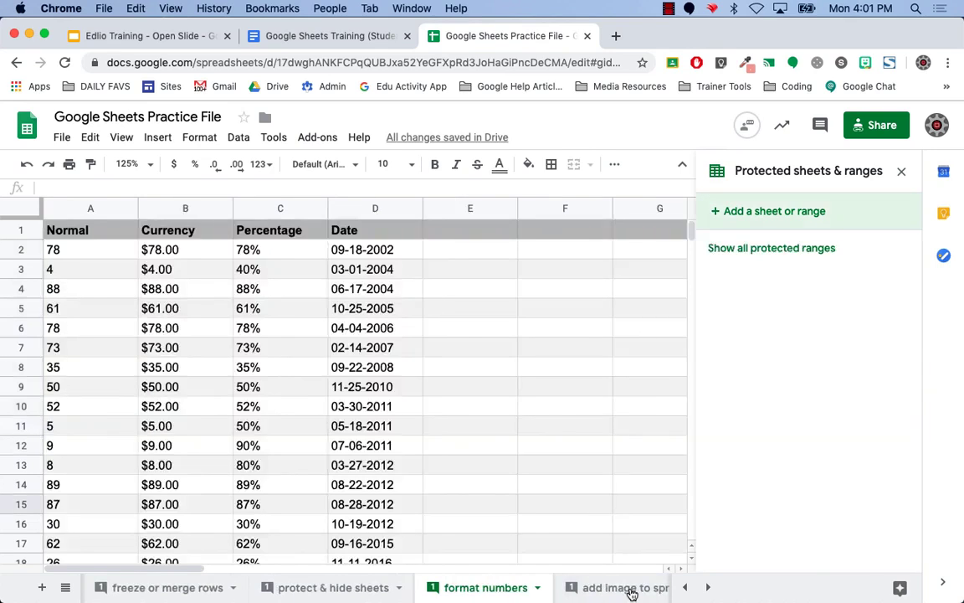
click(901, 171)
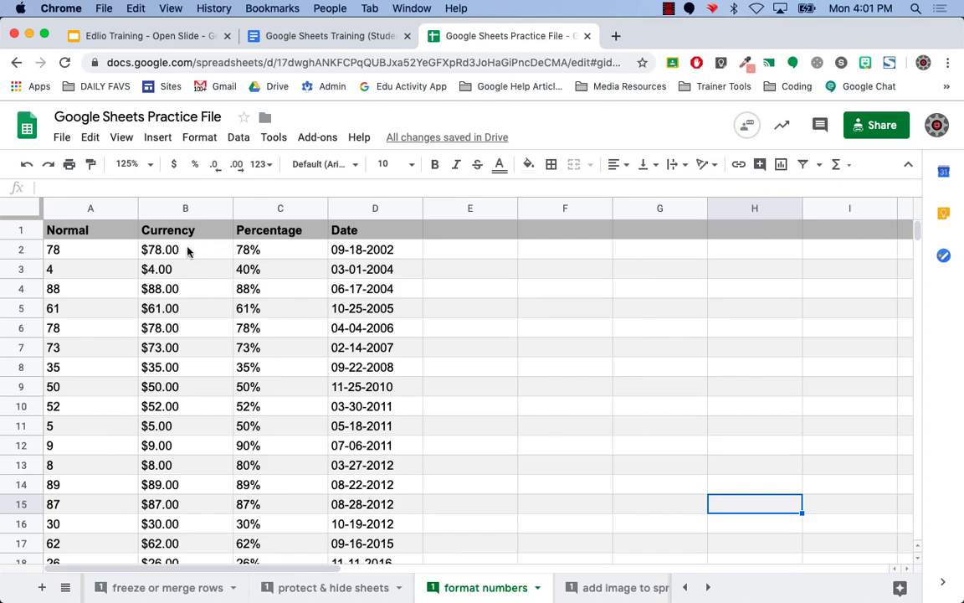
Try the Currency (rounded) format on cells B2:B9 and undo it.
drag(187, 249, 191, 400)
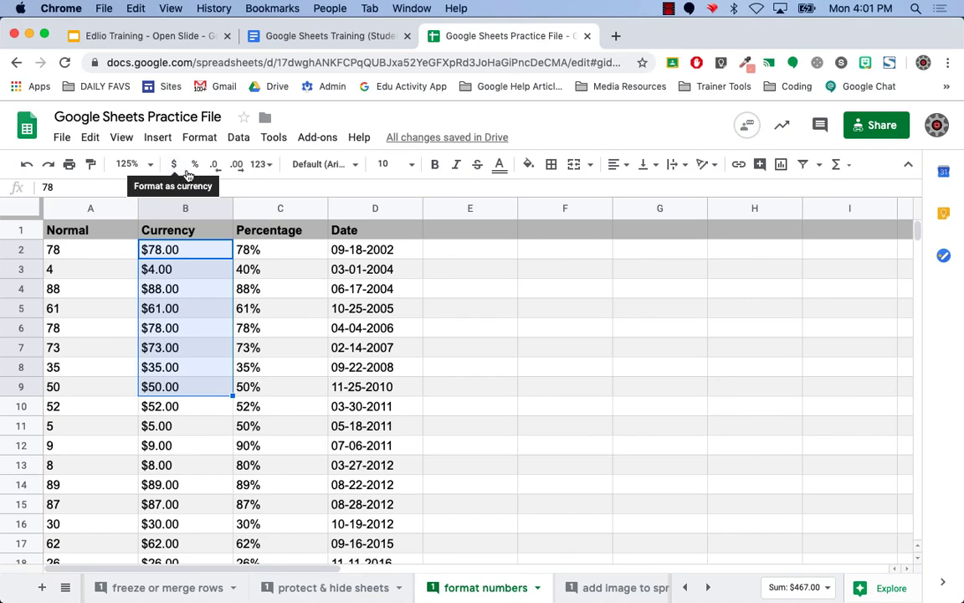
click(266, 166)
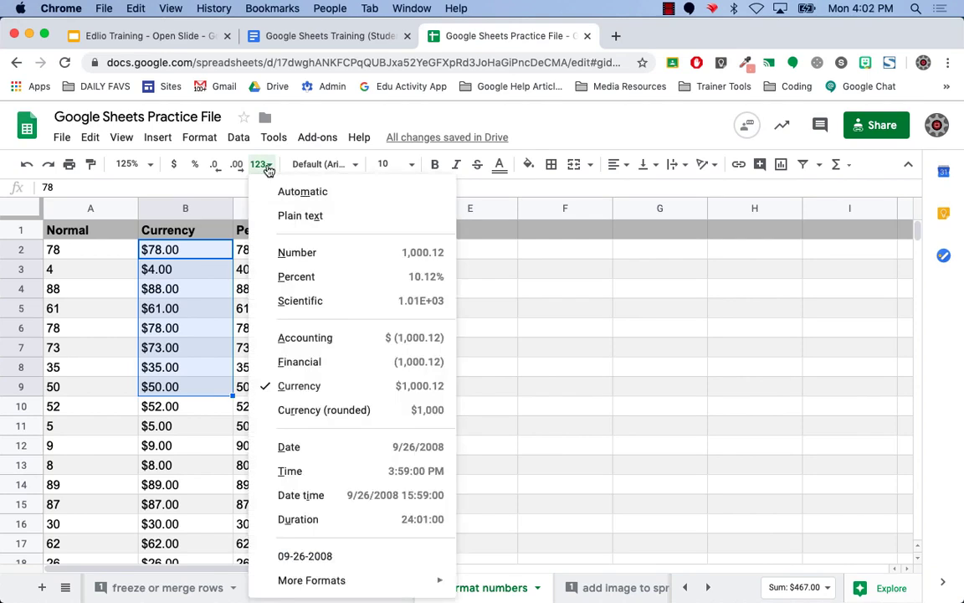
click(322, 410)
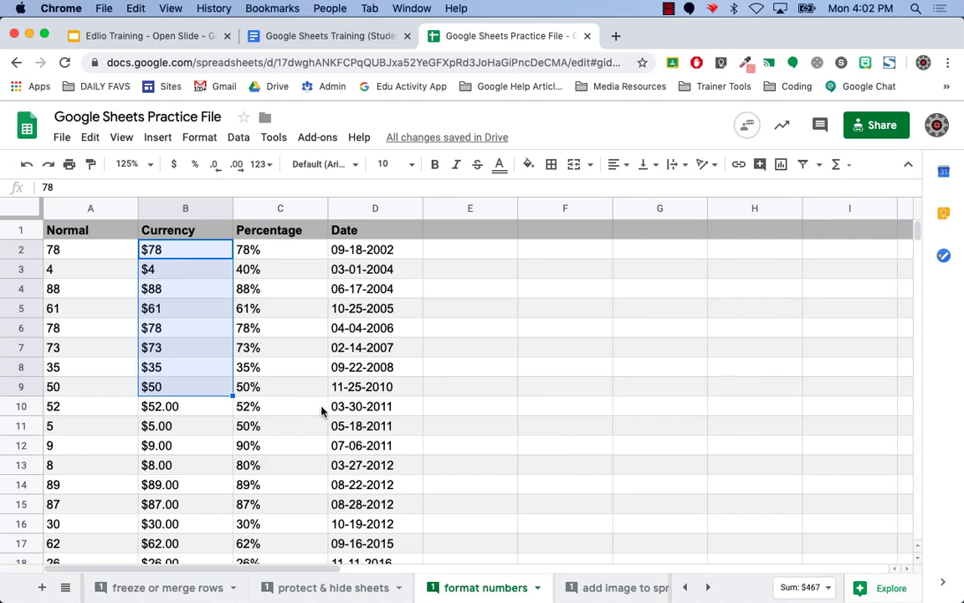
click(26, 165)
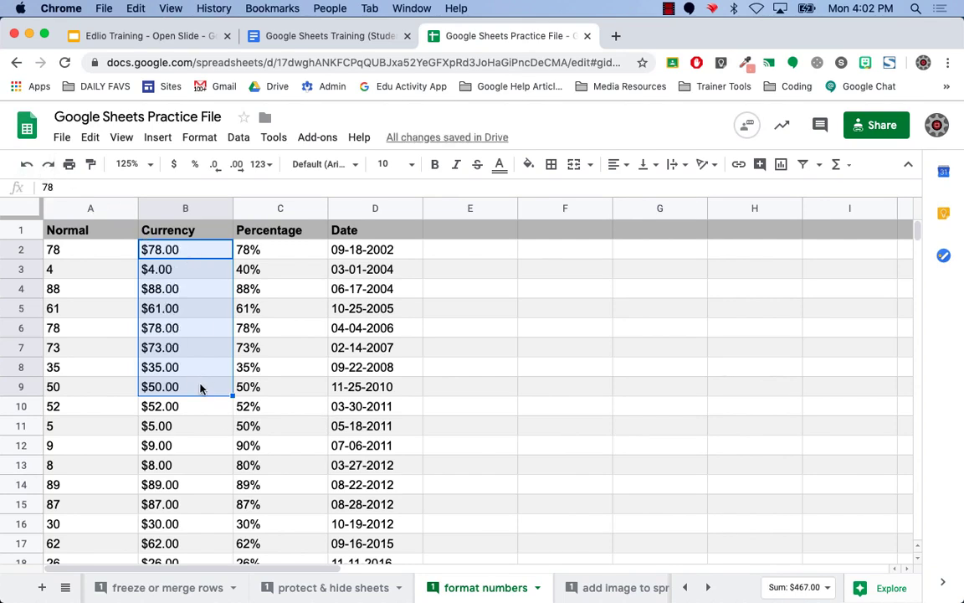
Try the Currency (rounded) and Accounting formats on cells B2:B9, undoing each one.
click(265, 165)
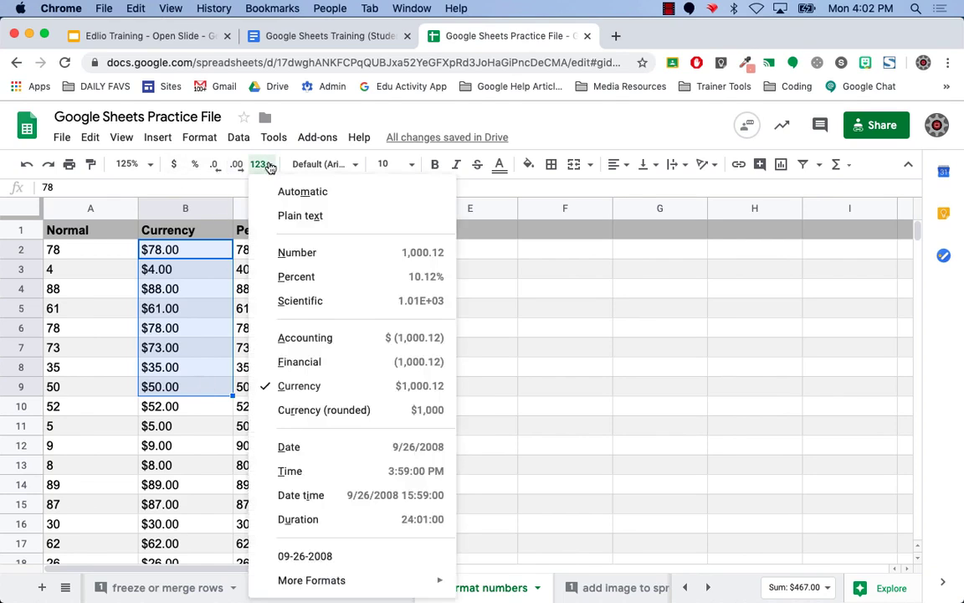
click(335, 412)
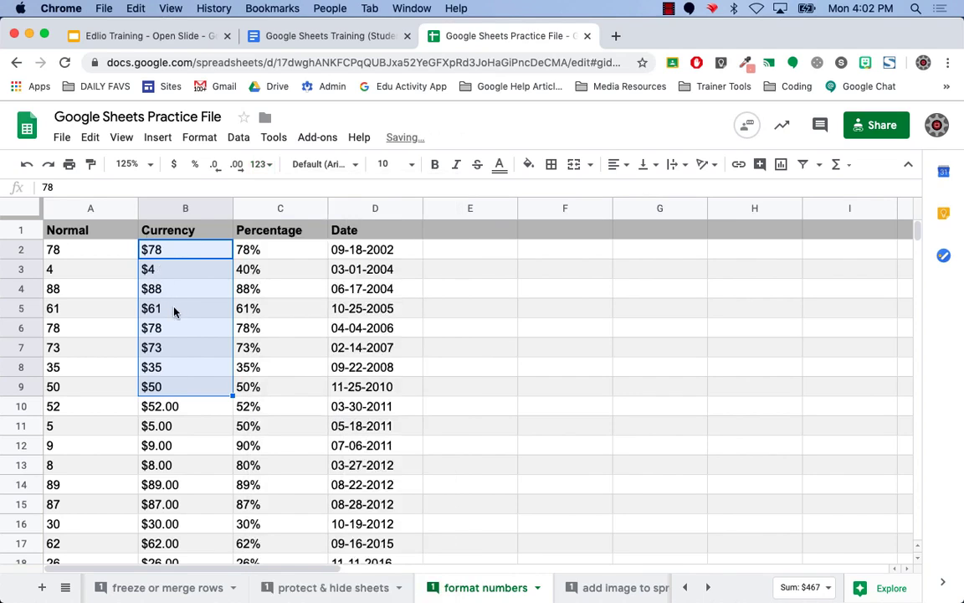
click(26, 165)
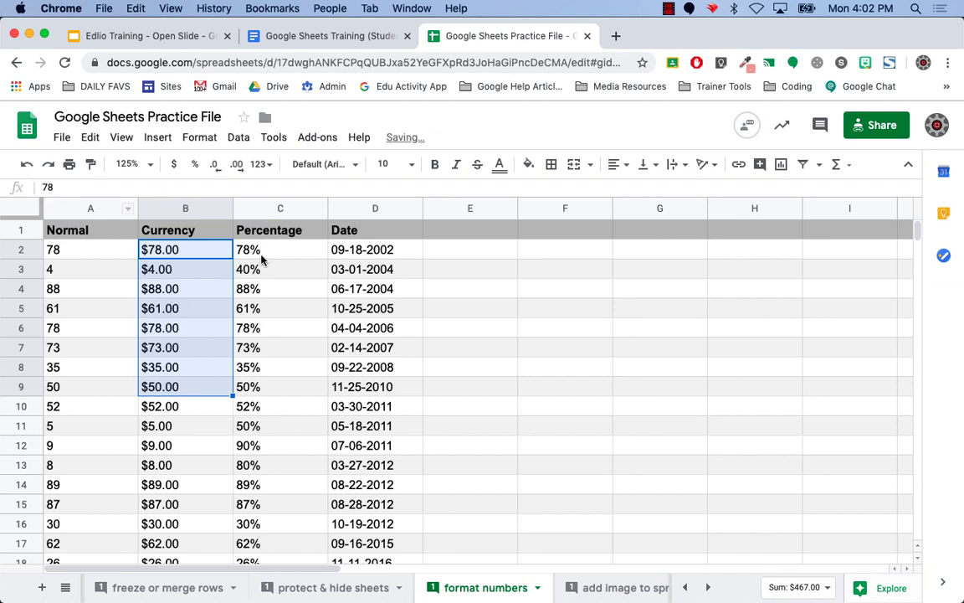
click(199, 138)
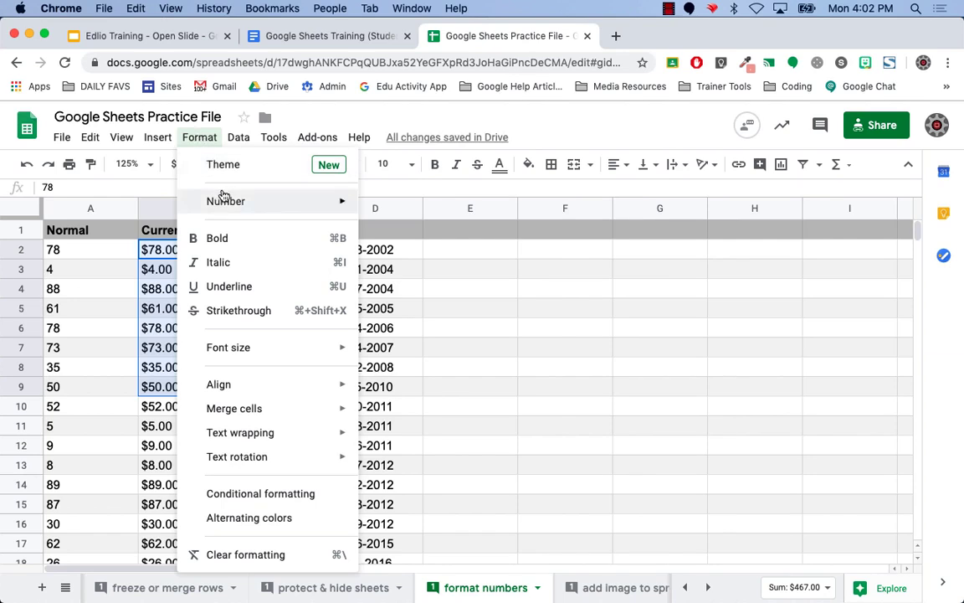
mouse_move(224, 200)
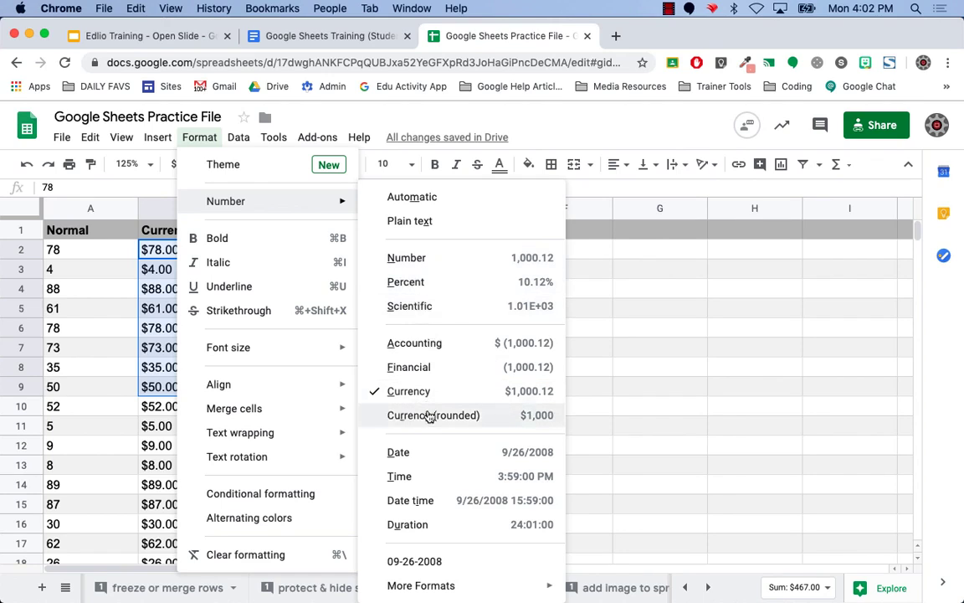
click(414, 343)
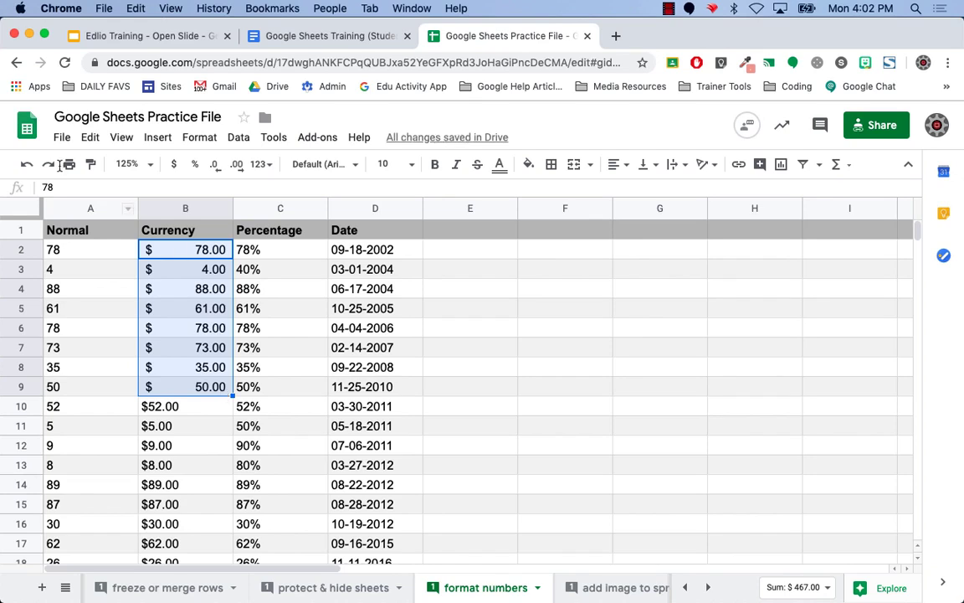
click(27, 163)
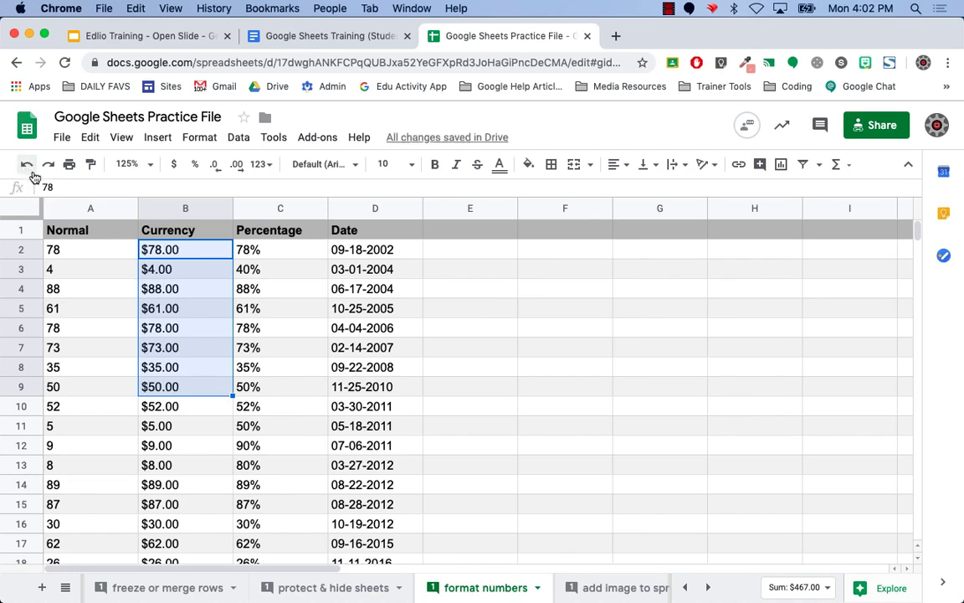
Apply the "Tuesday, August 5, 1930" date format to cells D2:D10 and widen column D to fit the full dates.
click(357, 251)
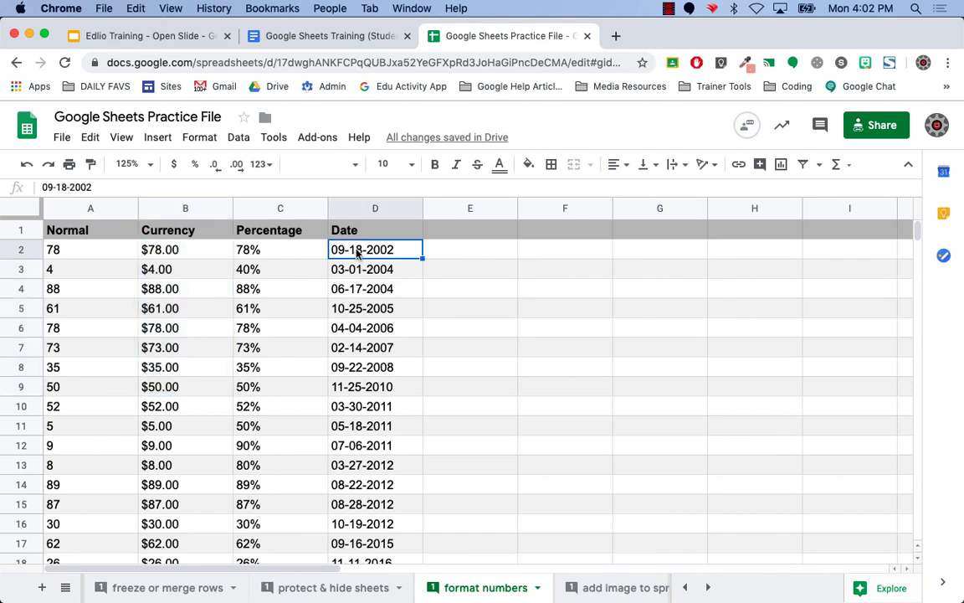
shift+click(371, 408)
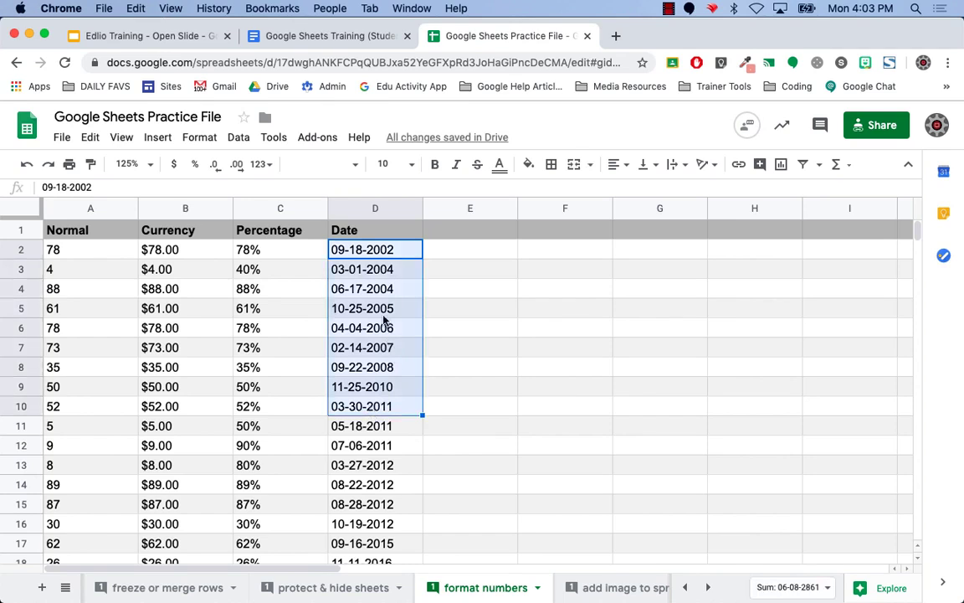
click(197, 138)
mouse_move(239, 206)
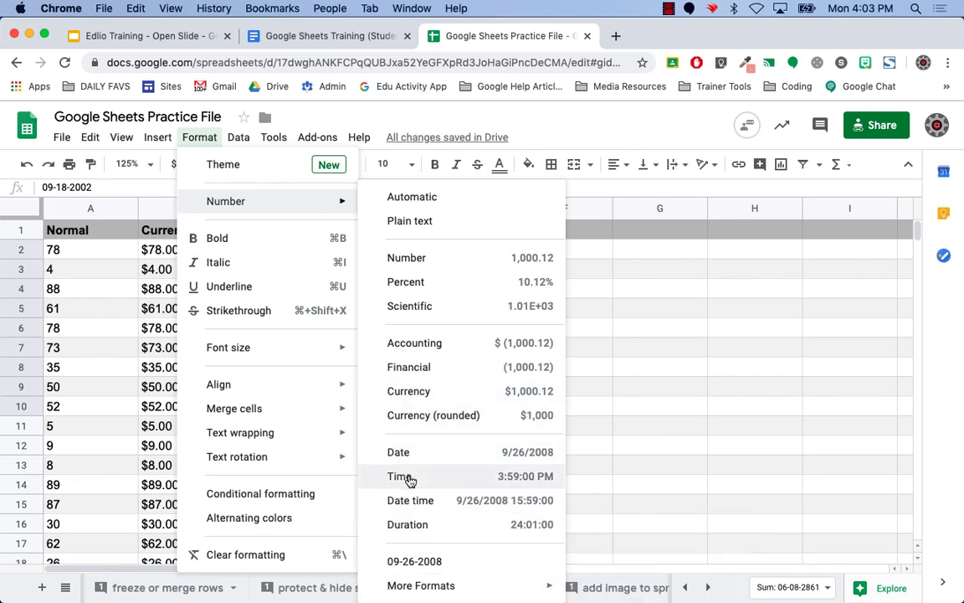
mouse_move(431, 583)
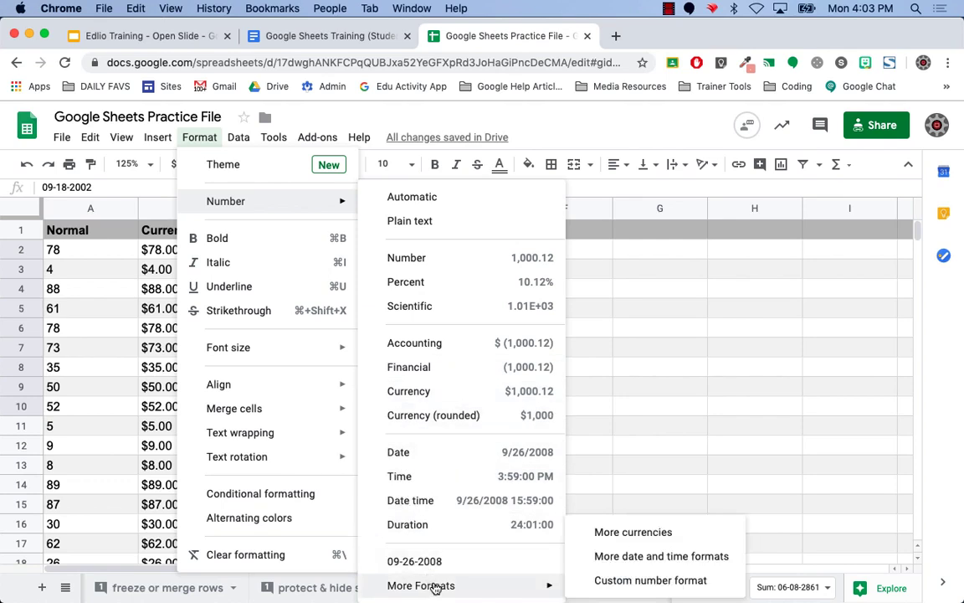
click(639, 557)
drag(649, 312, 647, 500)
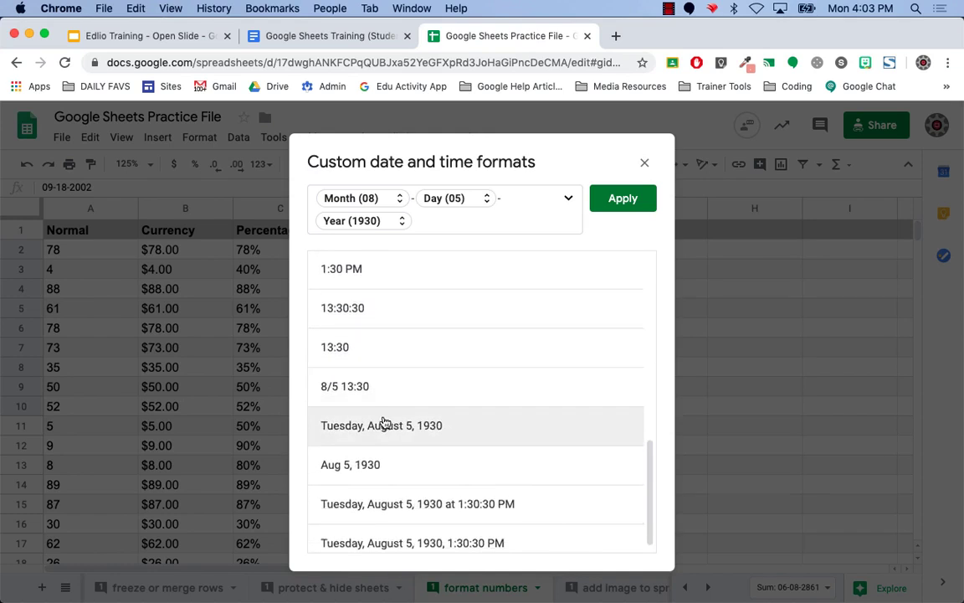
click(383, 425)
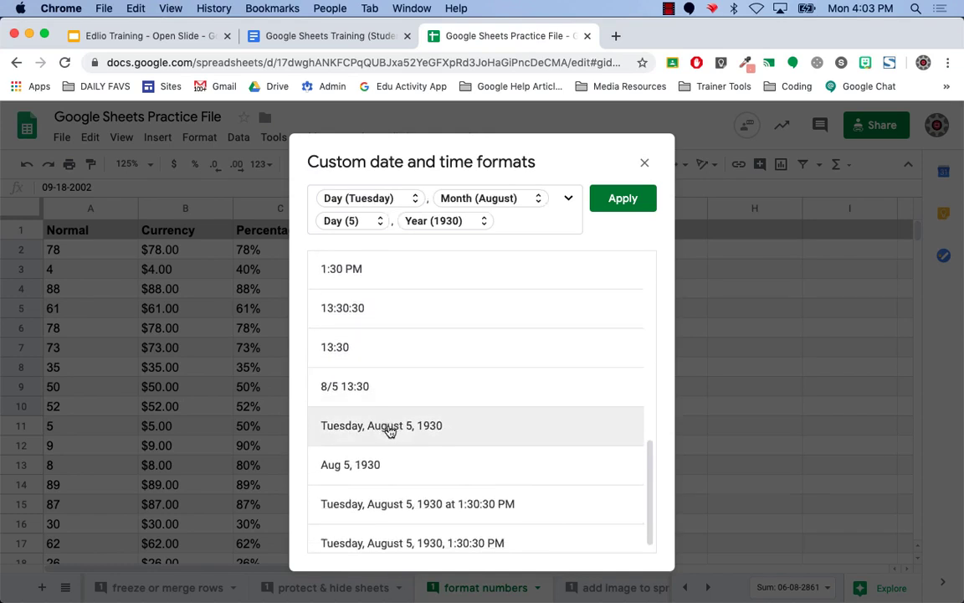
click(622, 199)
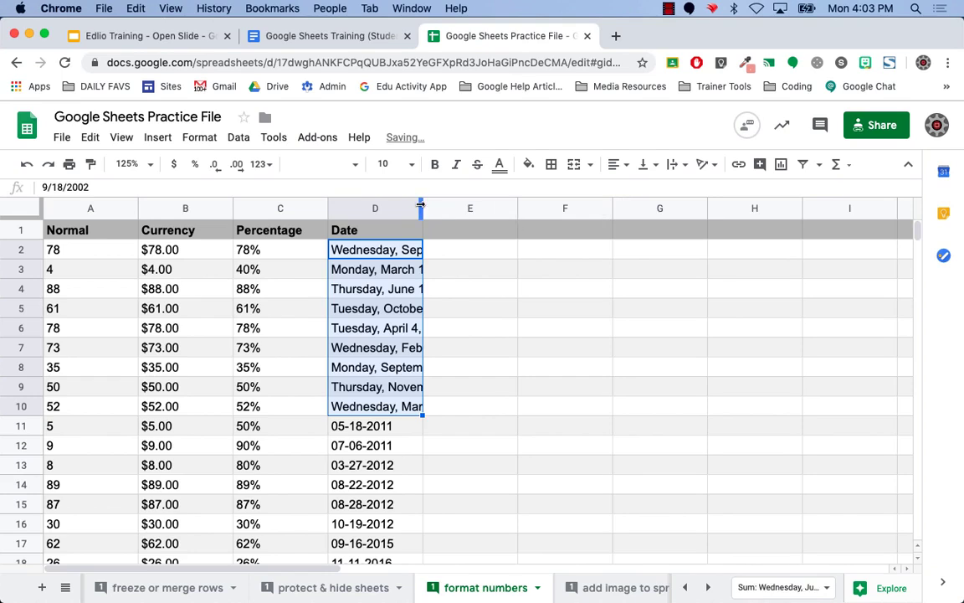
drag(423, 208, 551, 211)
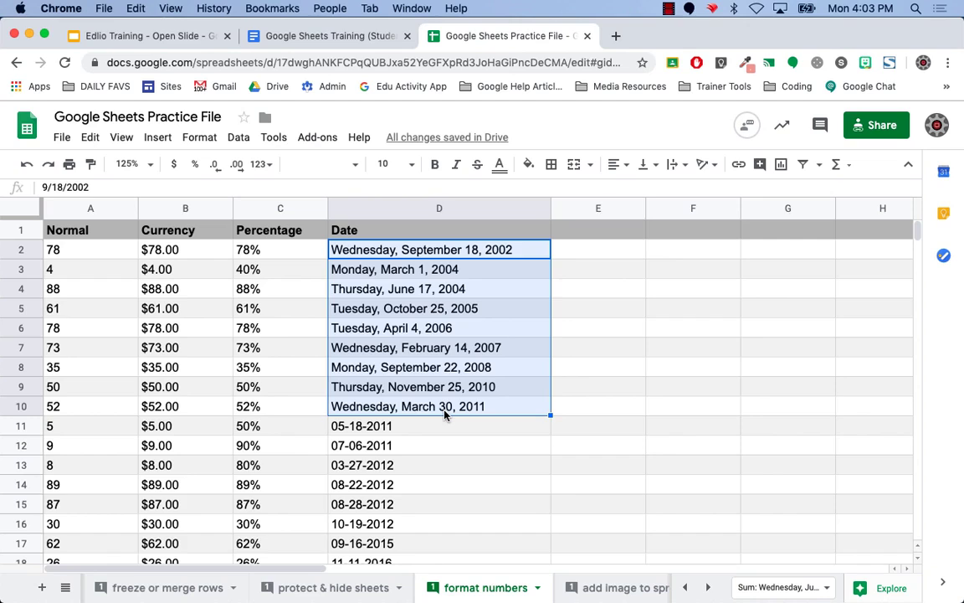
Switch to the "add image to spreadsheet" sheet and set the zoom to 100%.
click(614, 588)
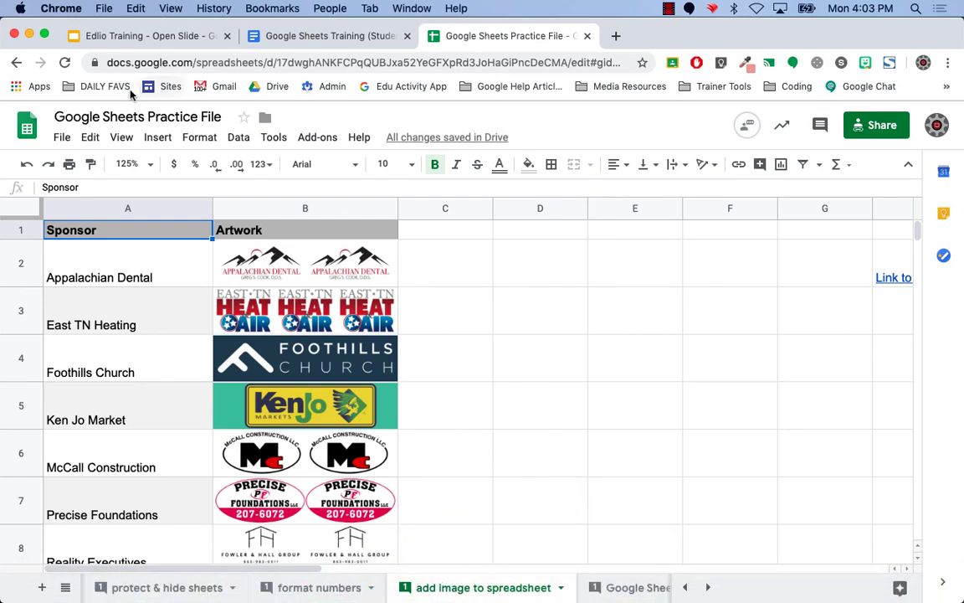
click(155, 138)
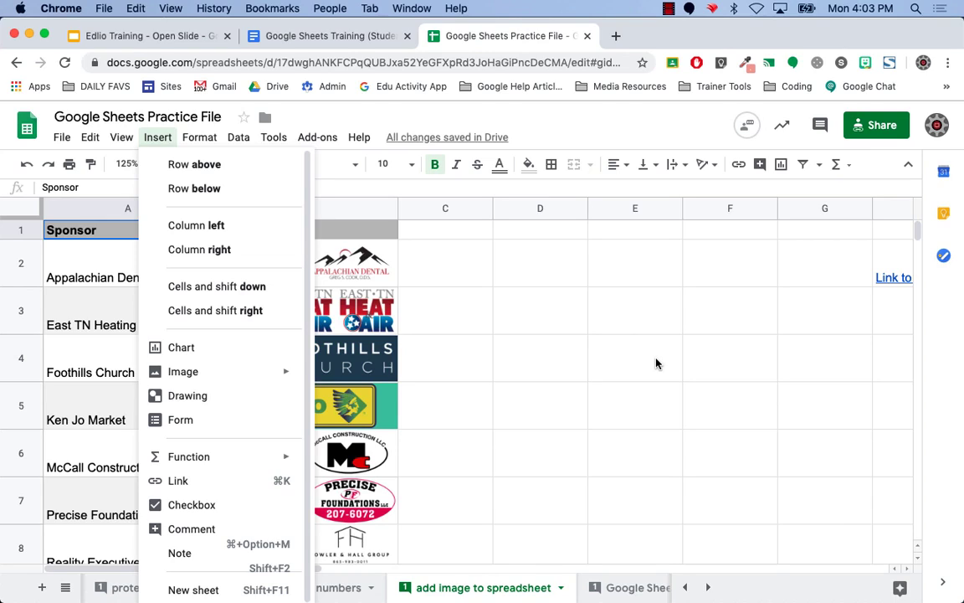
click(626, 360)
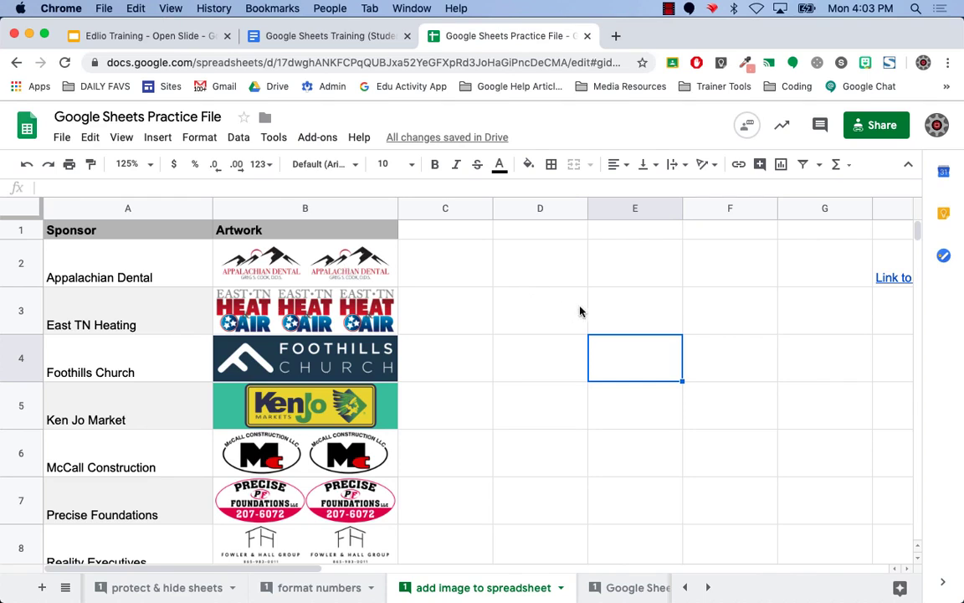
click(136, 164)
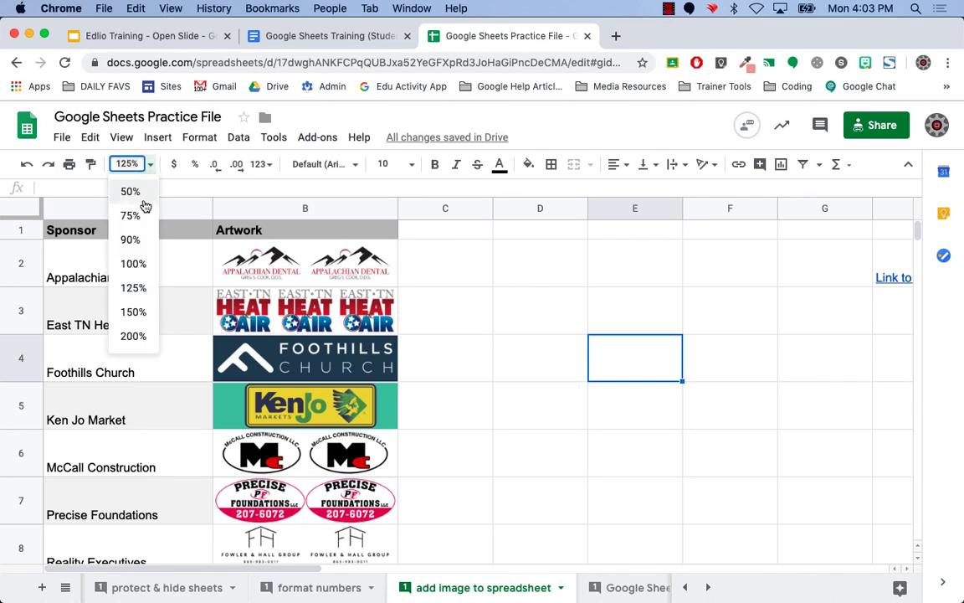
click(134, 263)
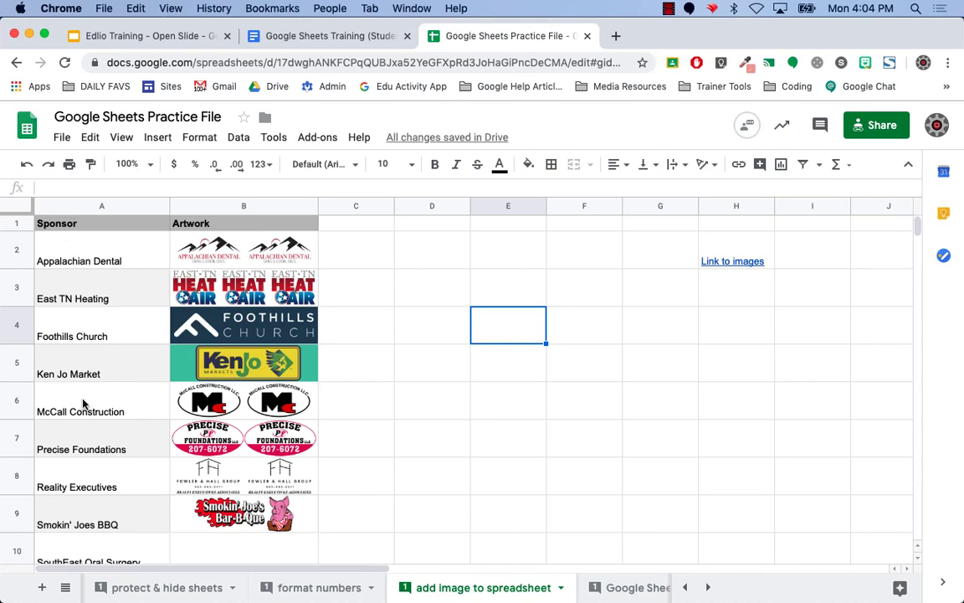
Review the image insertion options for the Appalachian Dental artwork cell B2.
click(223, 256)
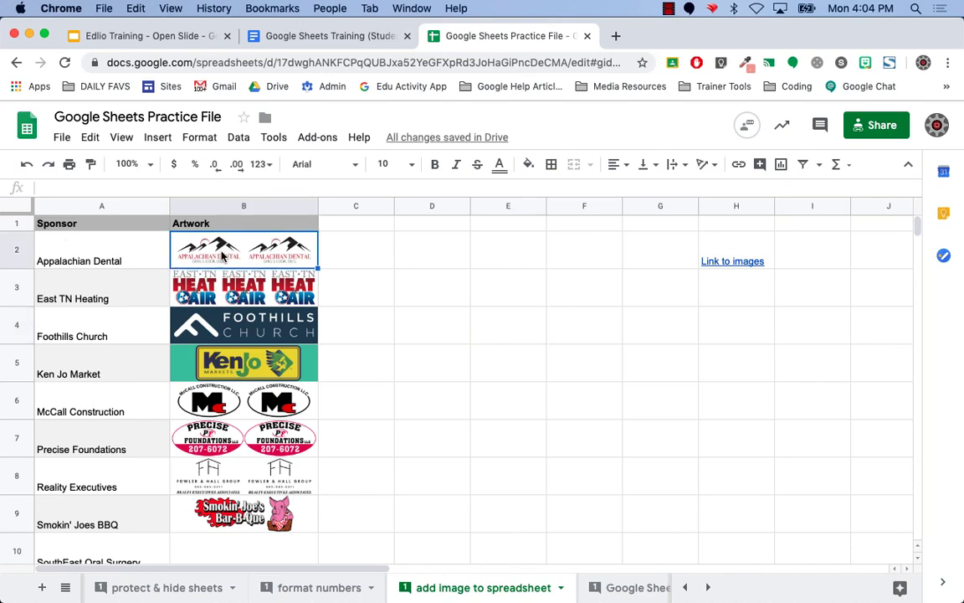
click(157, 138)
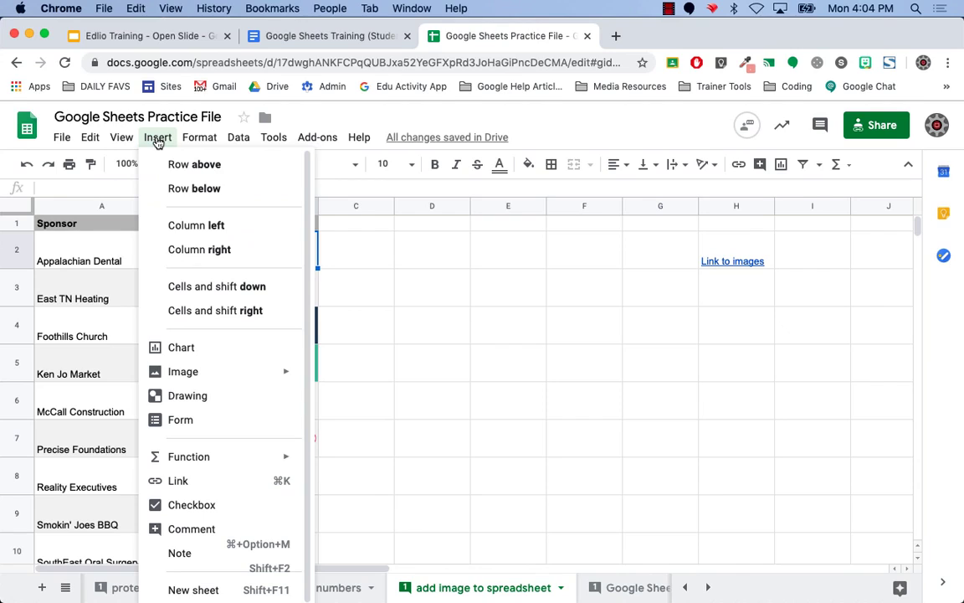
mouse_move(214, 384)
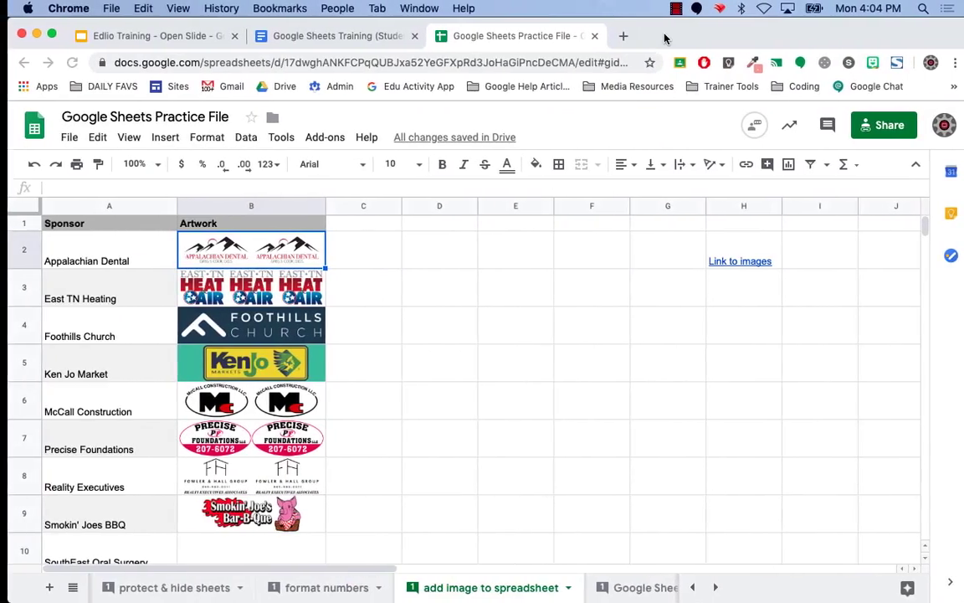
Switch to the "Digital Scorers Table Ads 2019-20" spreadsheet and examine the Duration choices for Appalachian Dental without changing them.
key(ctrl+Right)
key(ctrl+Right)
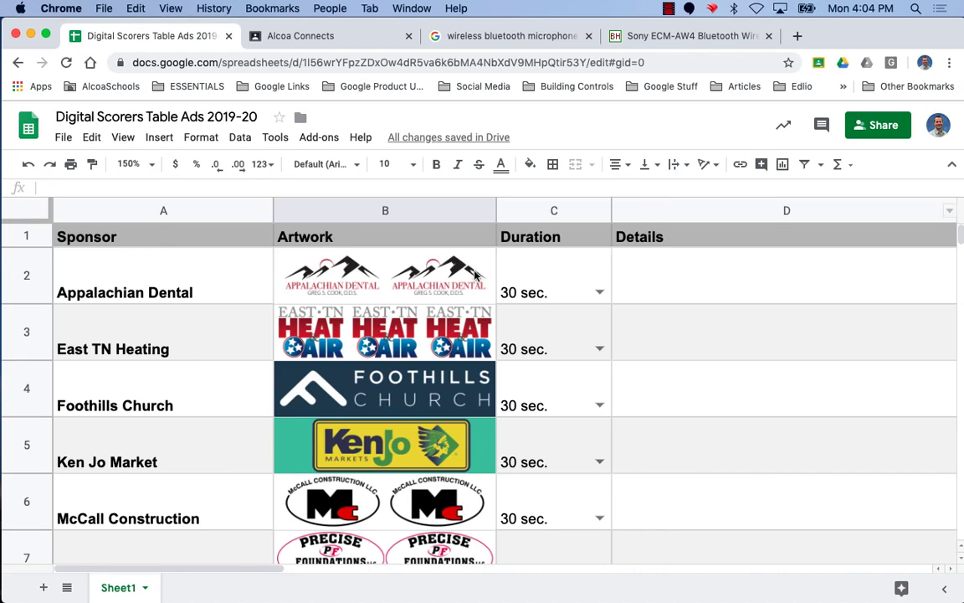
click(599, 292)
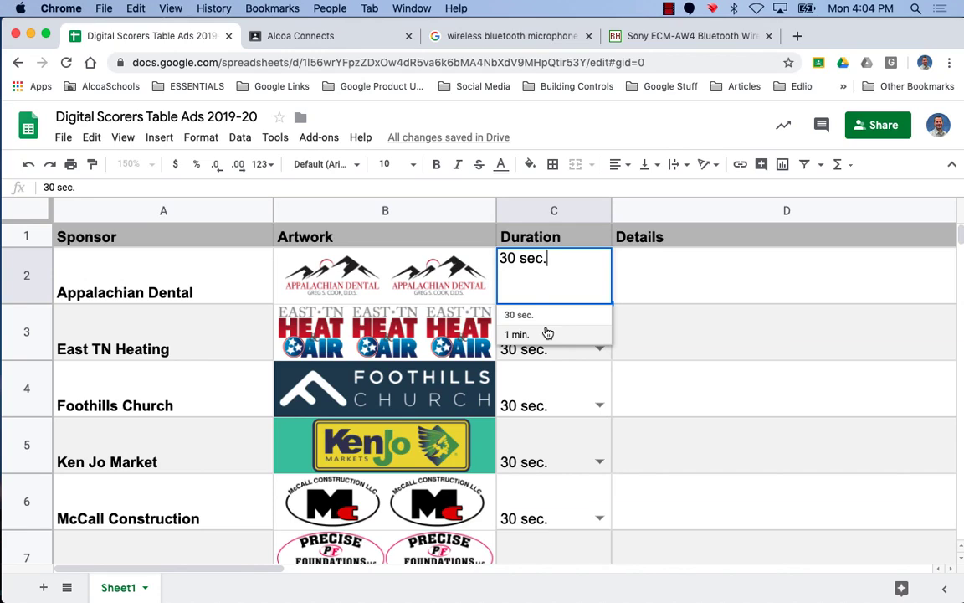
click(636, 295)
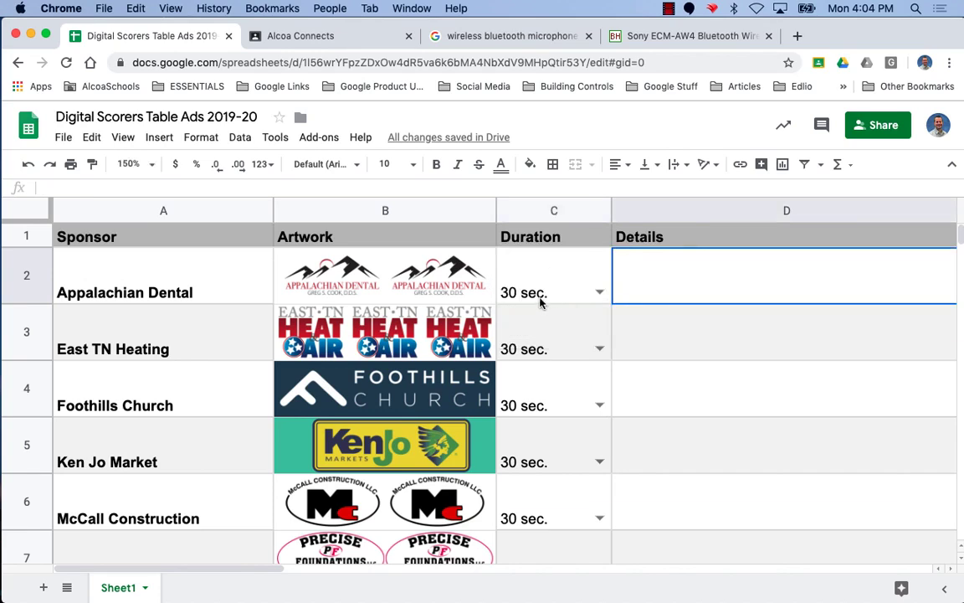
click(600, 292)
key(Escape)
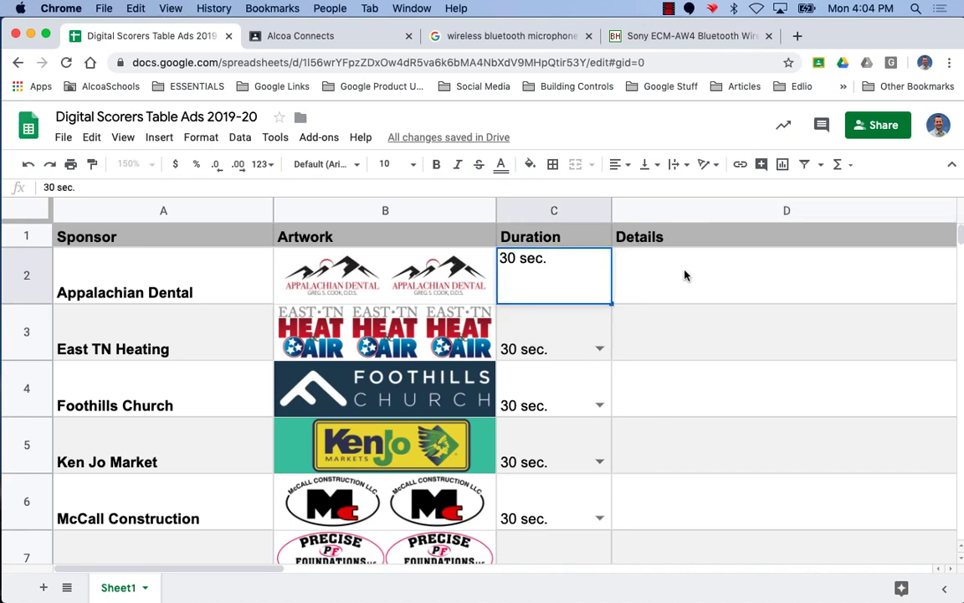
Return to the Google Sheets Practice File and preview the "Link to images" address in cell H2.
key(ctrl+Left)
key(ctrl+Left)
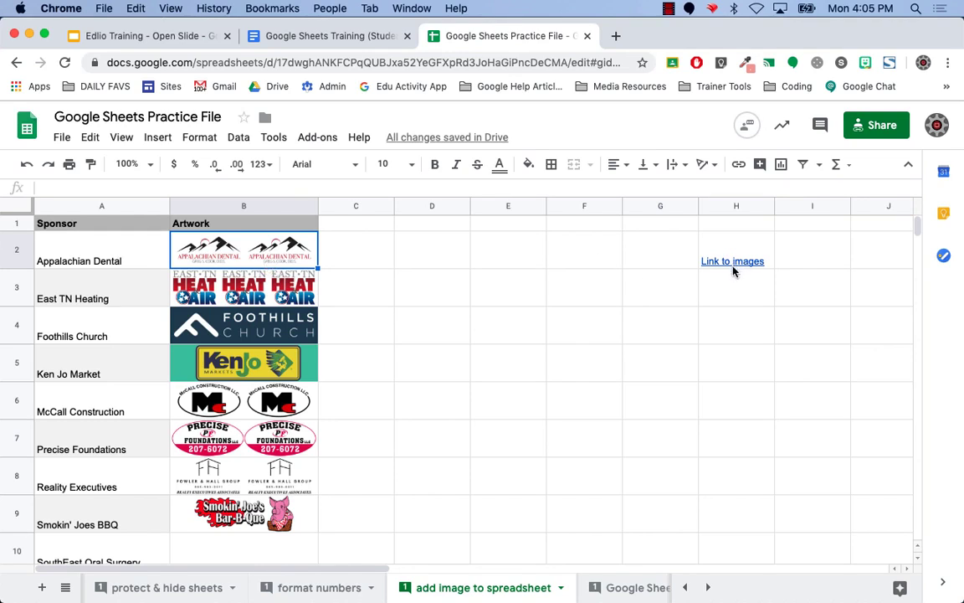
mouse_move(738, 268)
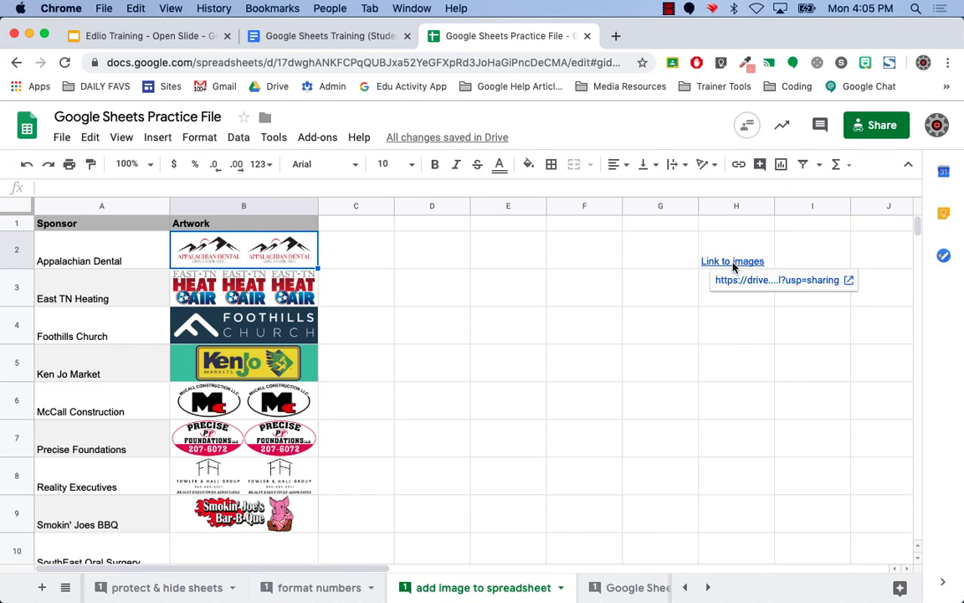
Switch to the "Google Sheets function list" sheet and open the online help page listing all functions.
click(710, 588)
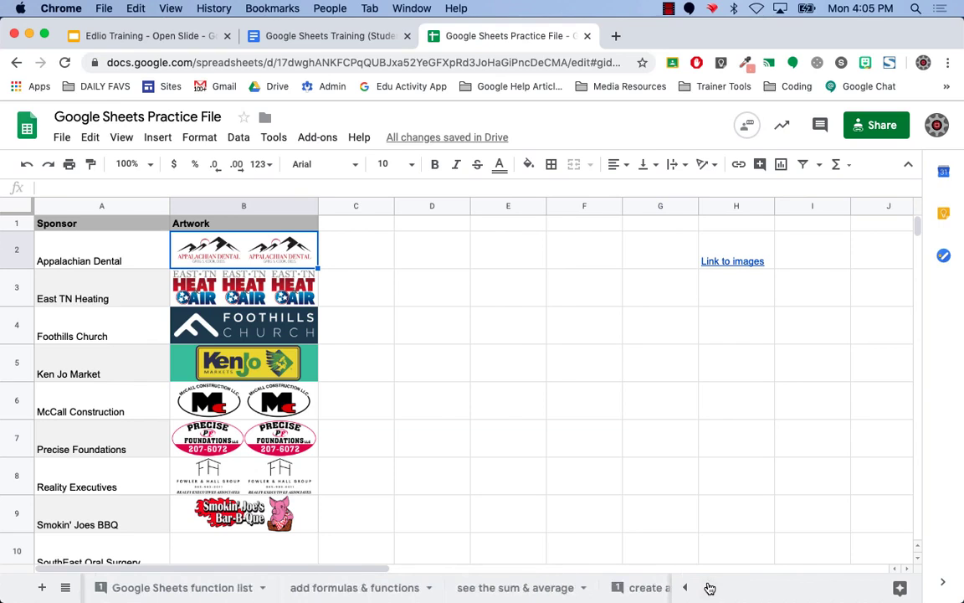
click(684, 588)
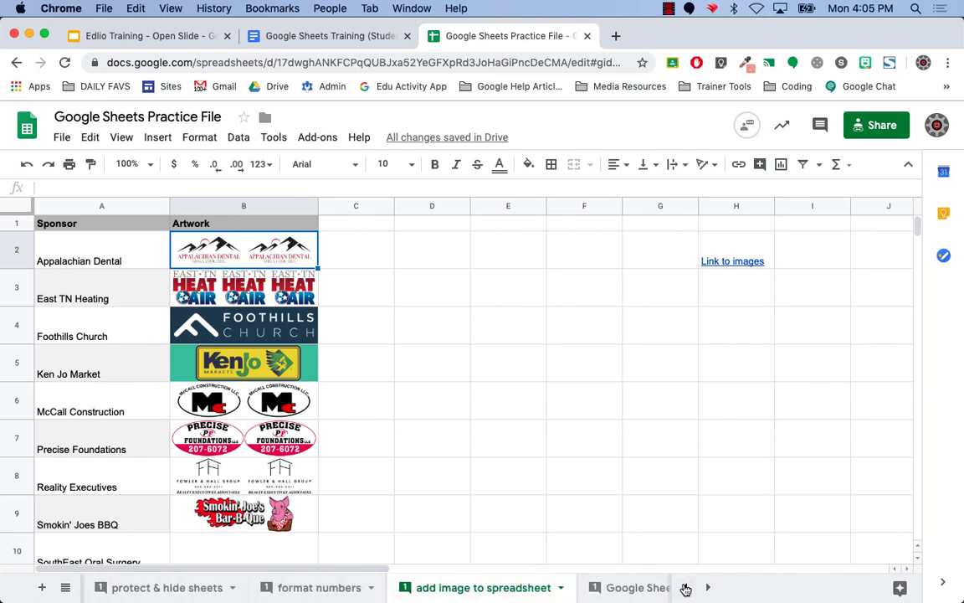
click(642, 588)
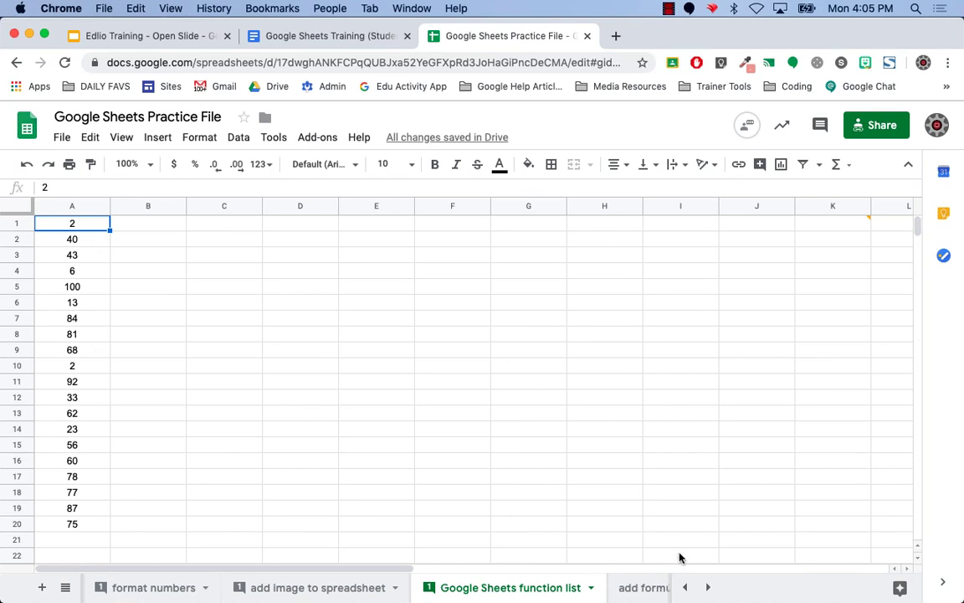
mouse_move(425, 146)
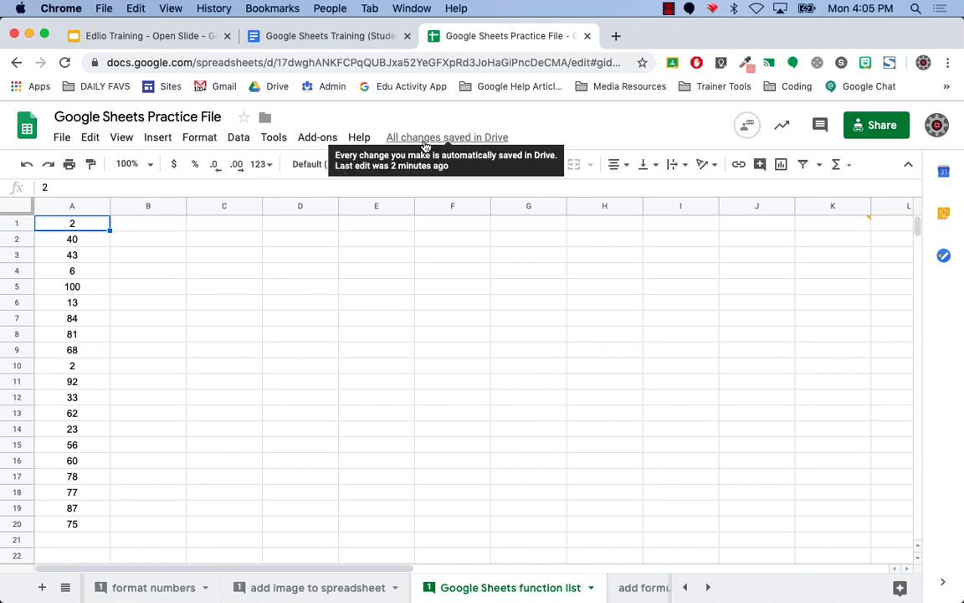
click(359, 138)
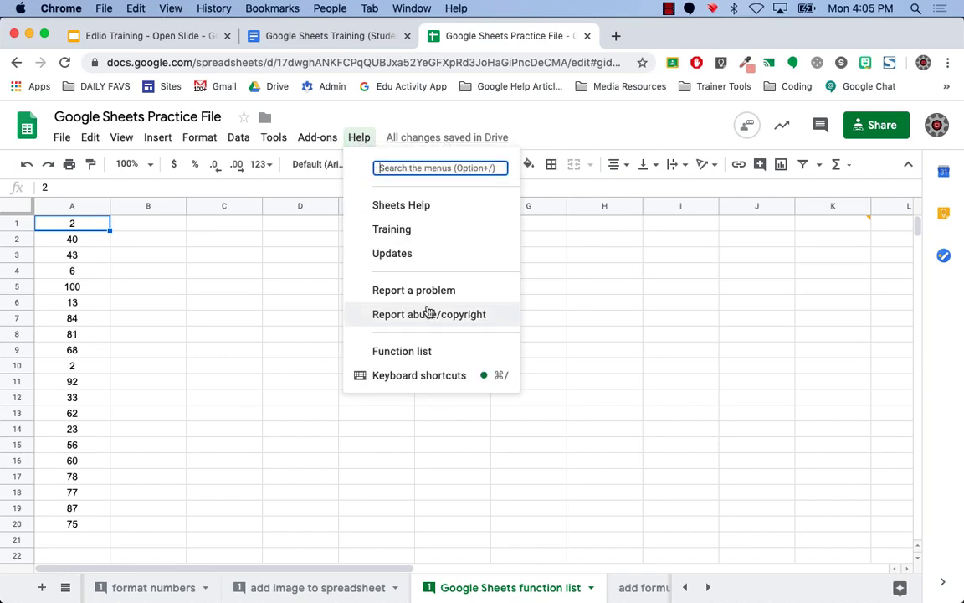
click(466, 351)
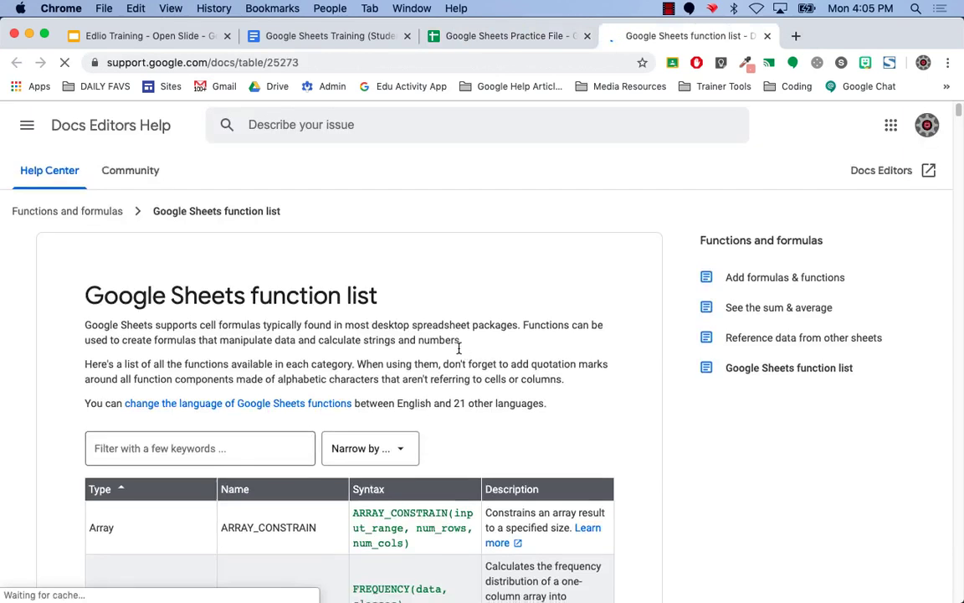
Look through the Google Sheets function list help page, then close it and return to the practice file.
scroll(458, 347, down, 4)
scroll(459, 347, down, 3)
scroll(921, 122, down, 5)
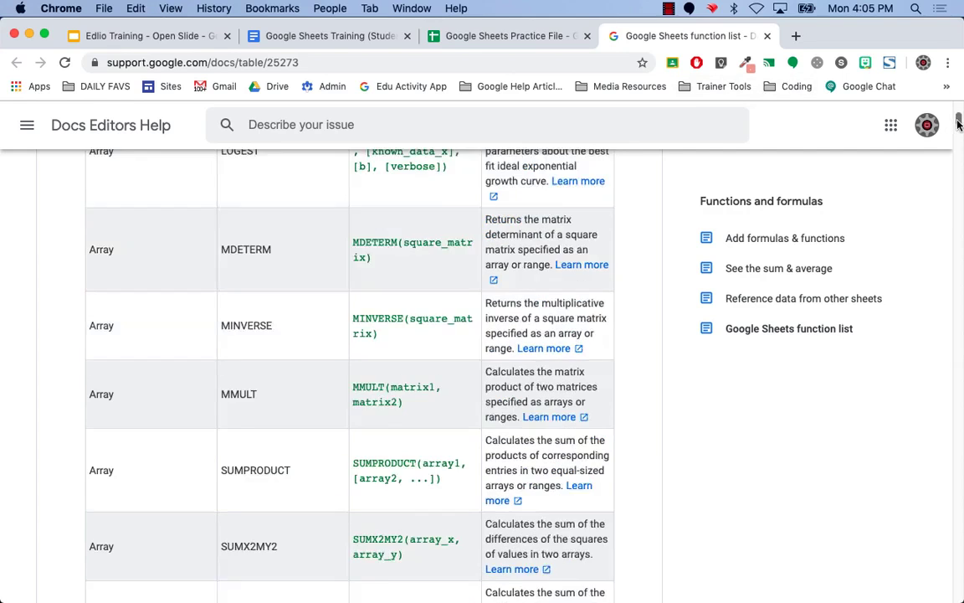
scroll(959, 125, down, 9)
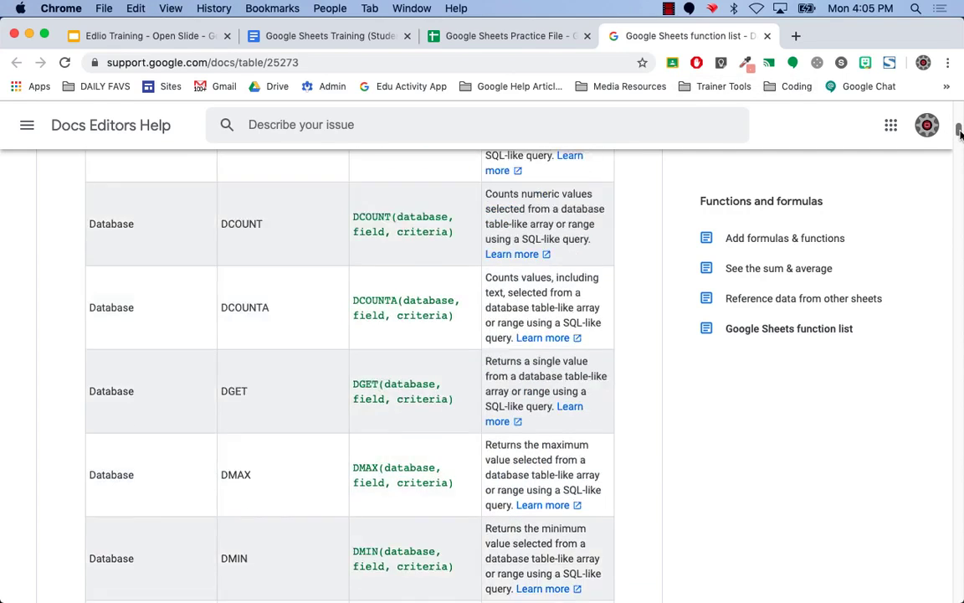
scroll(960, 134, down, 7)
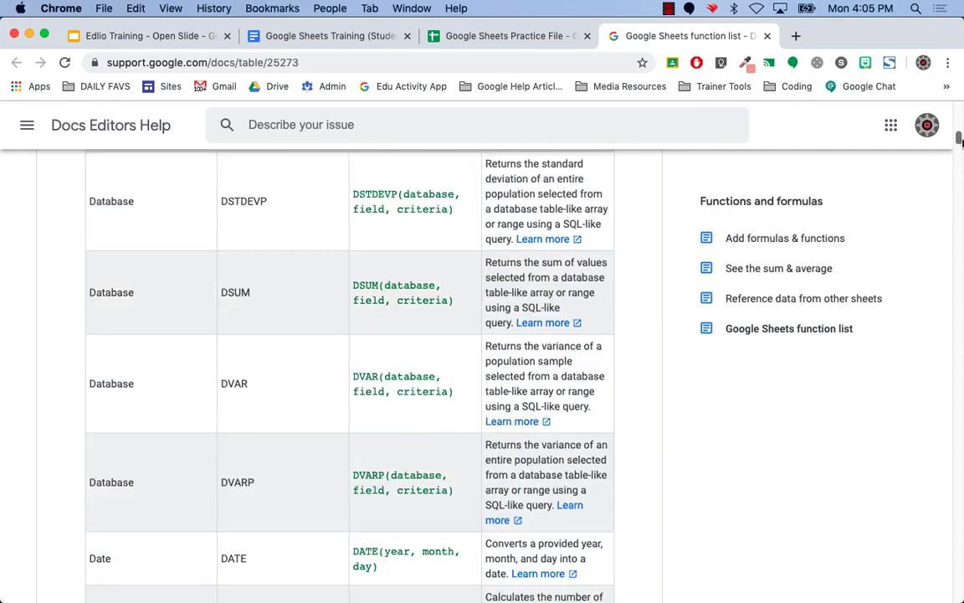
drag(960, 140, 958, 108)
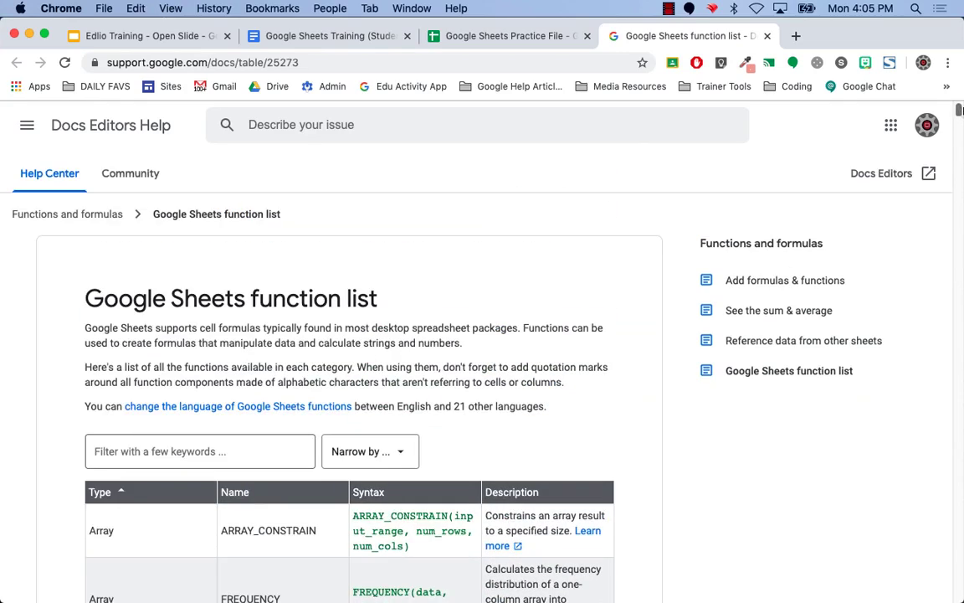
click(769, 38)
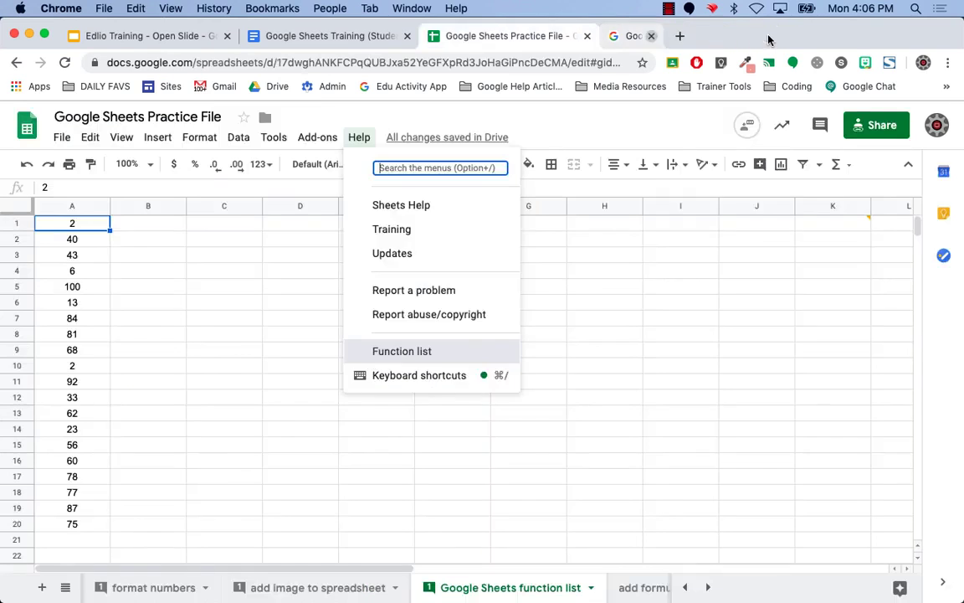
click(674, 125)
Open the "add formulas & functions" sheet and examine the Min, Max and Count headings in row 21.
click(707, 587)
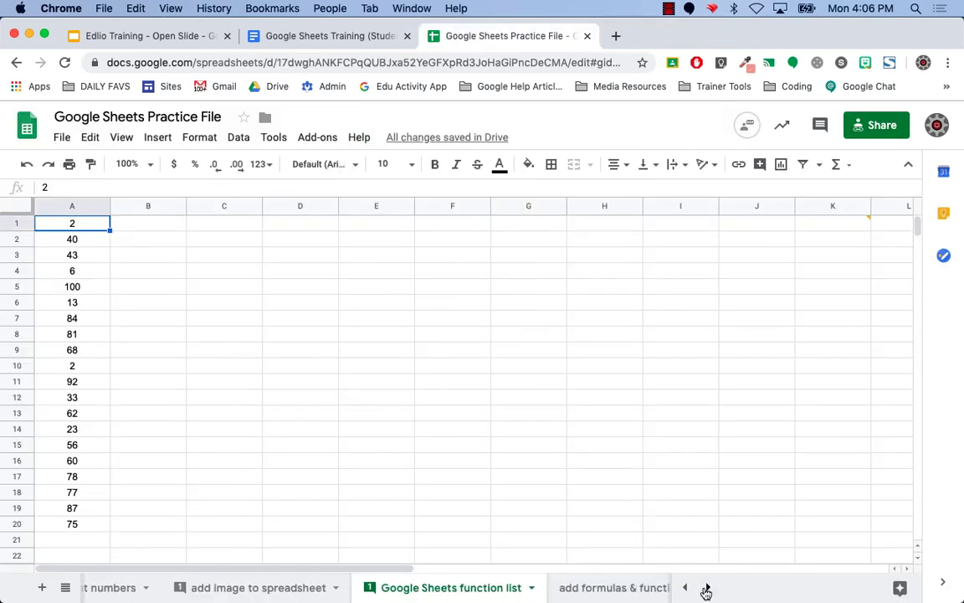
click(708, 587)
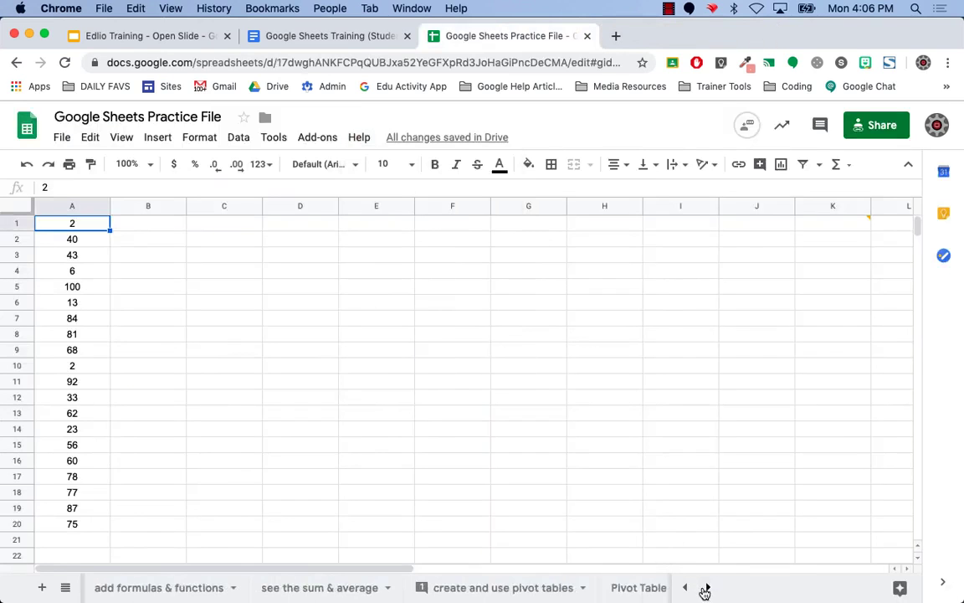
click(155, 587)
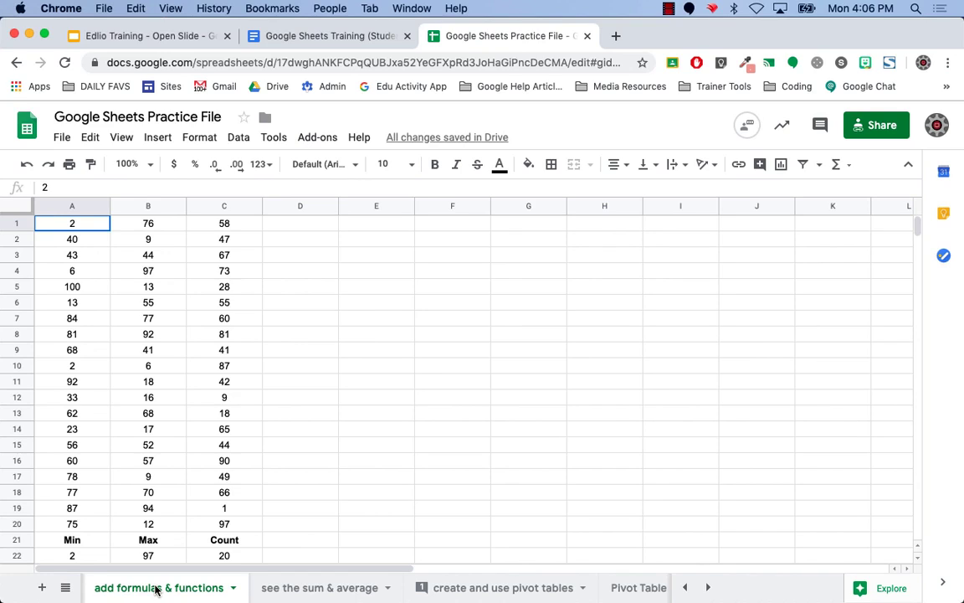
click(149, 165)
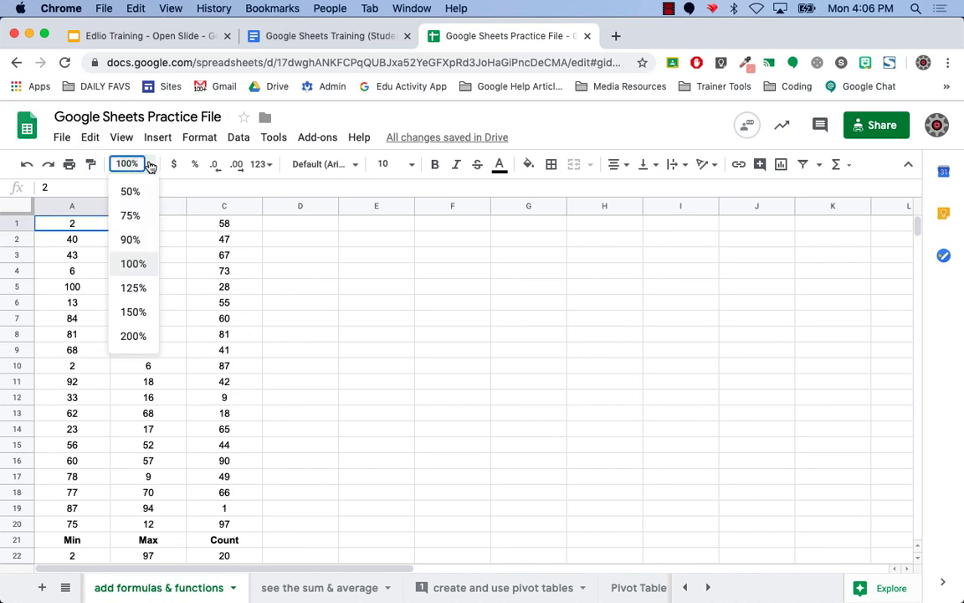
click(133, 336)
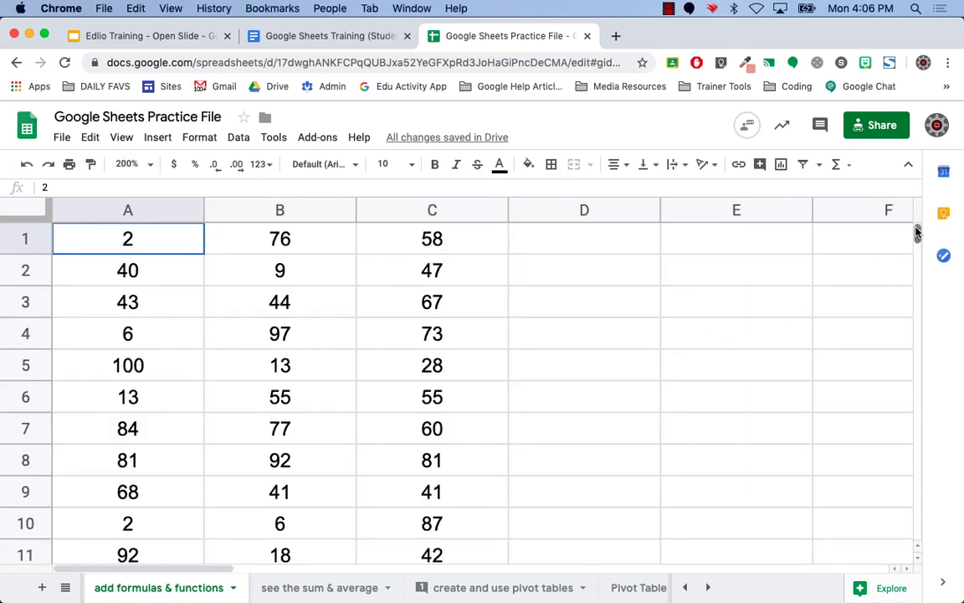
drag(918, 232, 918, 242)
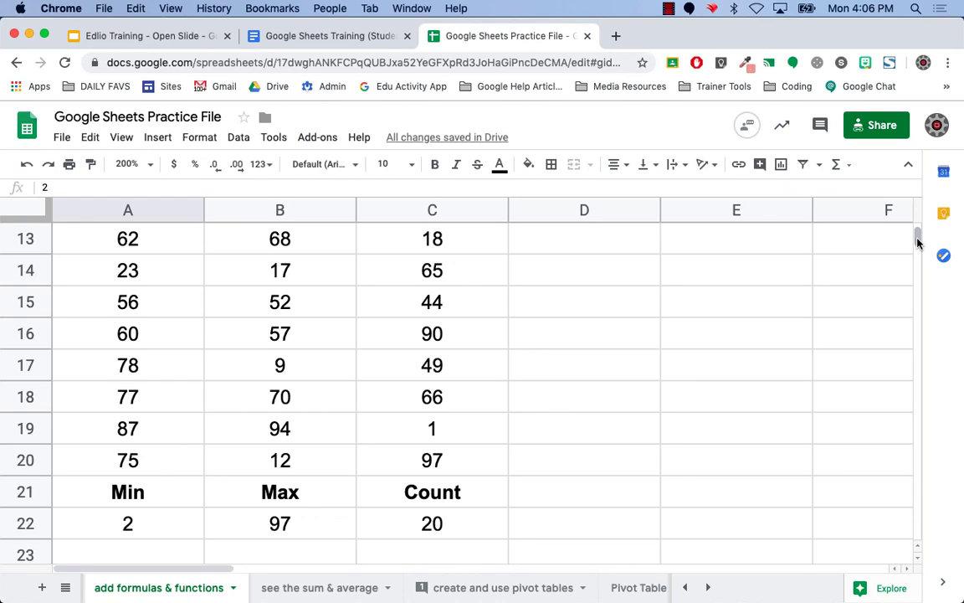
click(139, 494)
click(279, 494)
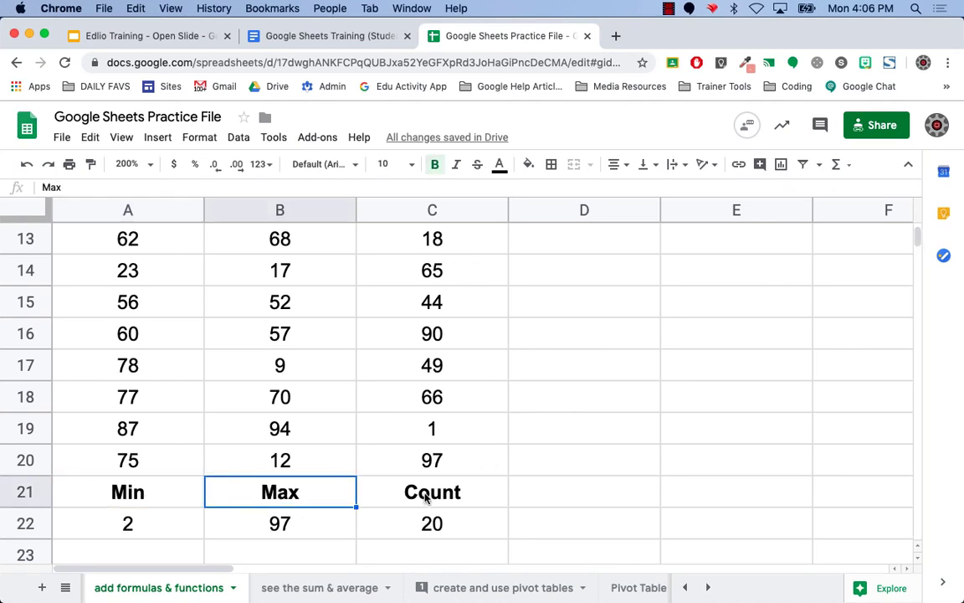
click(467, 502)
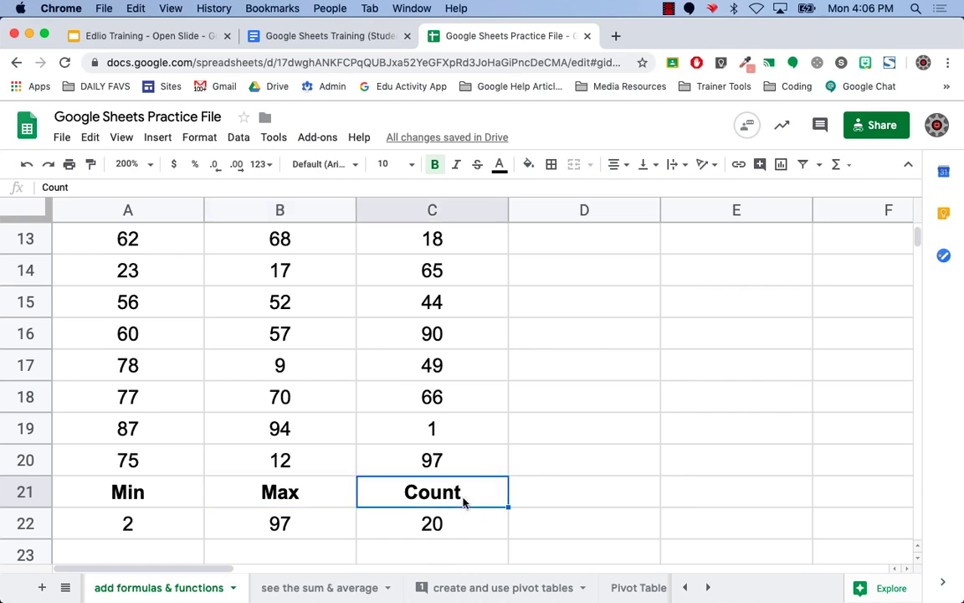
click(108, 497)
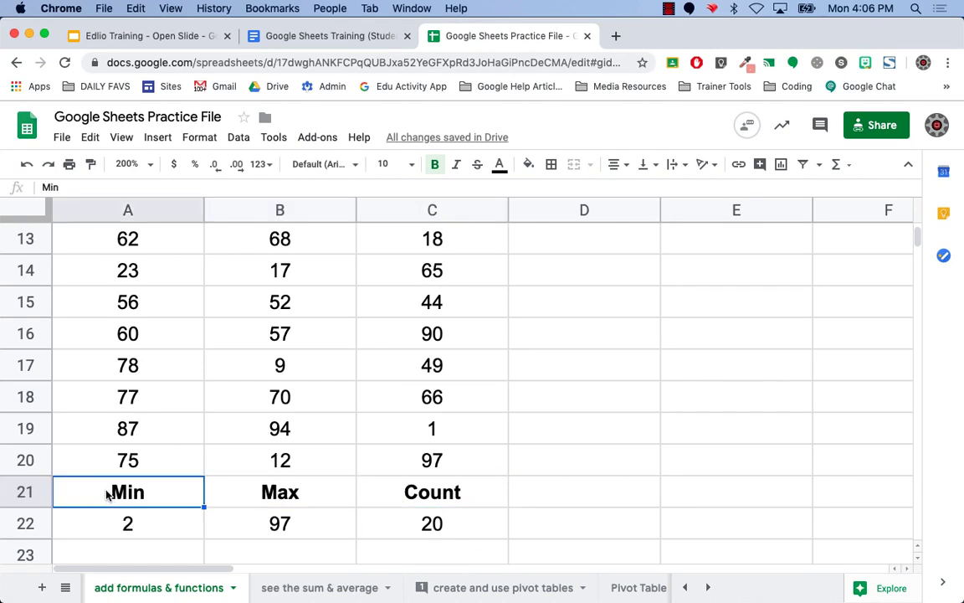
Inspect the COUNT, MAX and MIN formulas in row 22 beneath their headings.
click(406, 527)
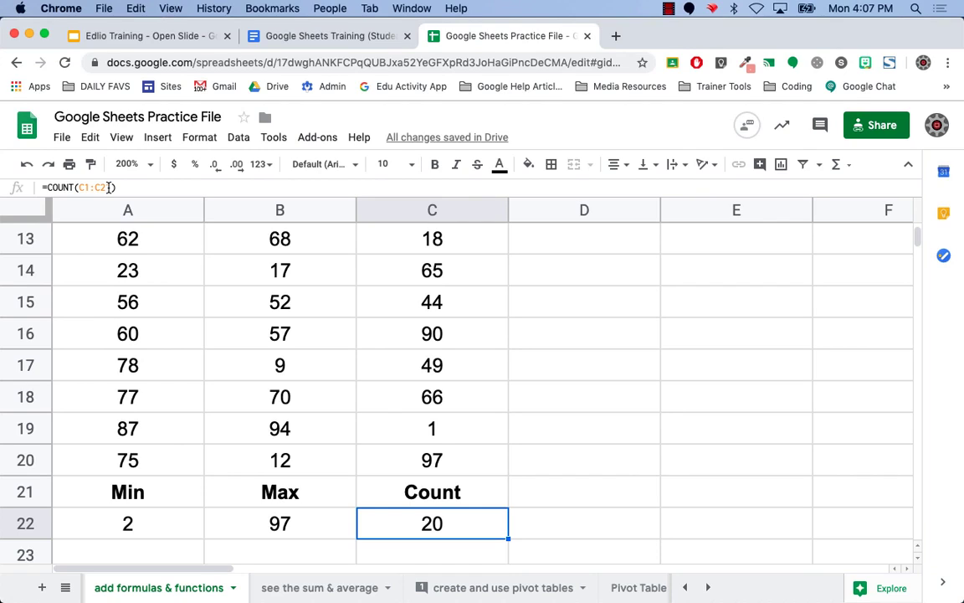
click(290, 529)
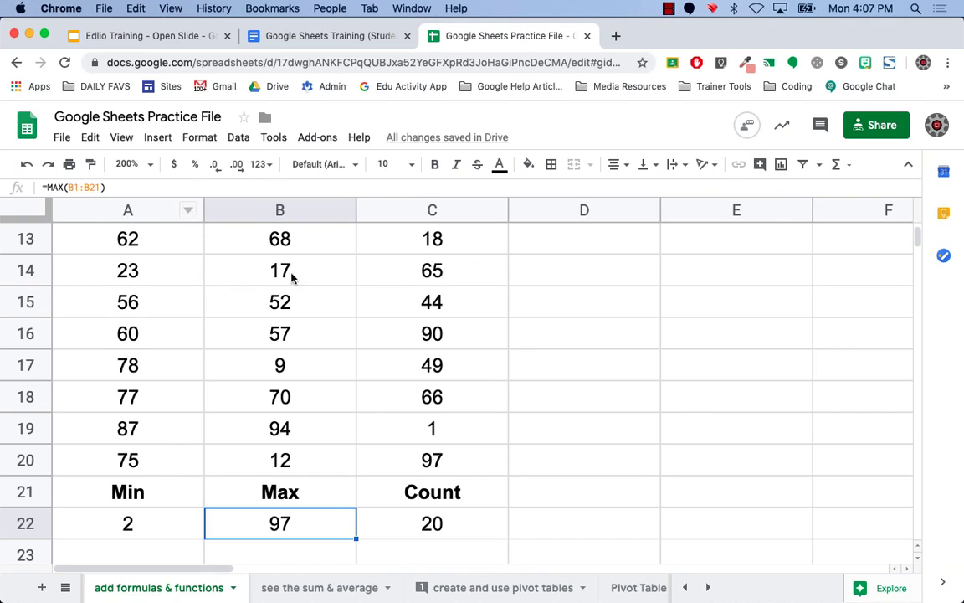
click(137, 165)
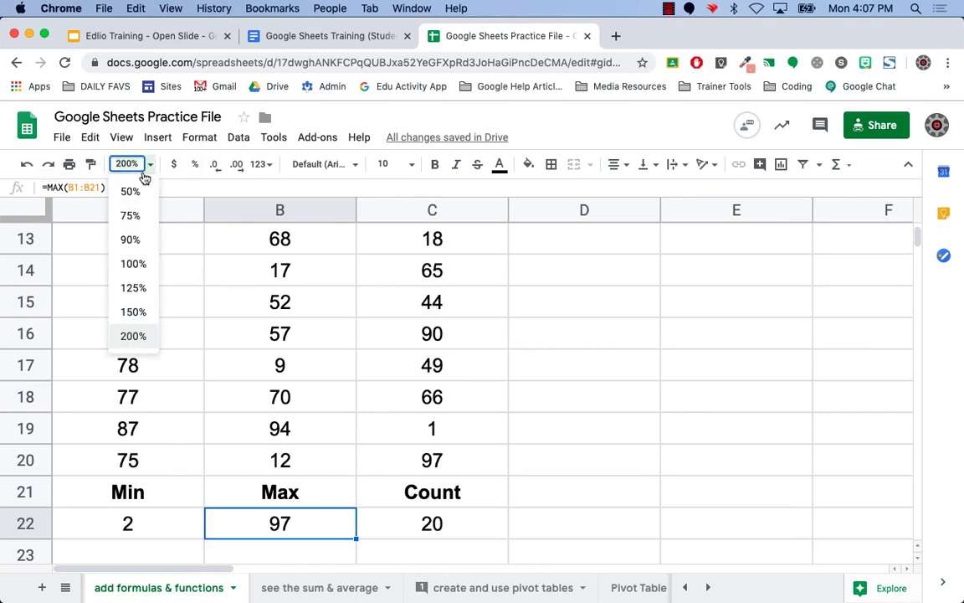
click(130, 216)
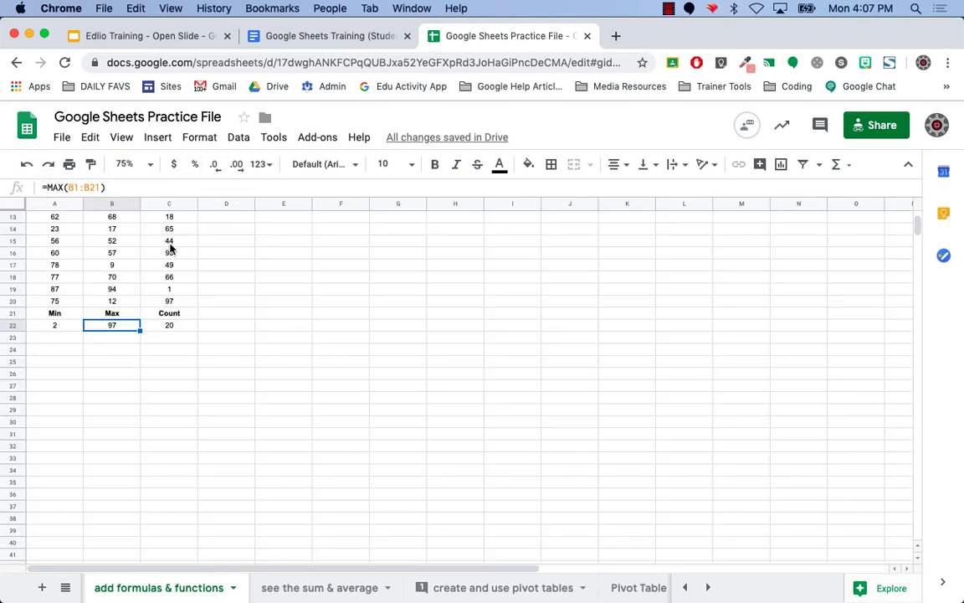
click(142, 161)
click(134, 263)
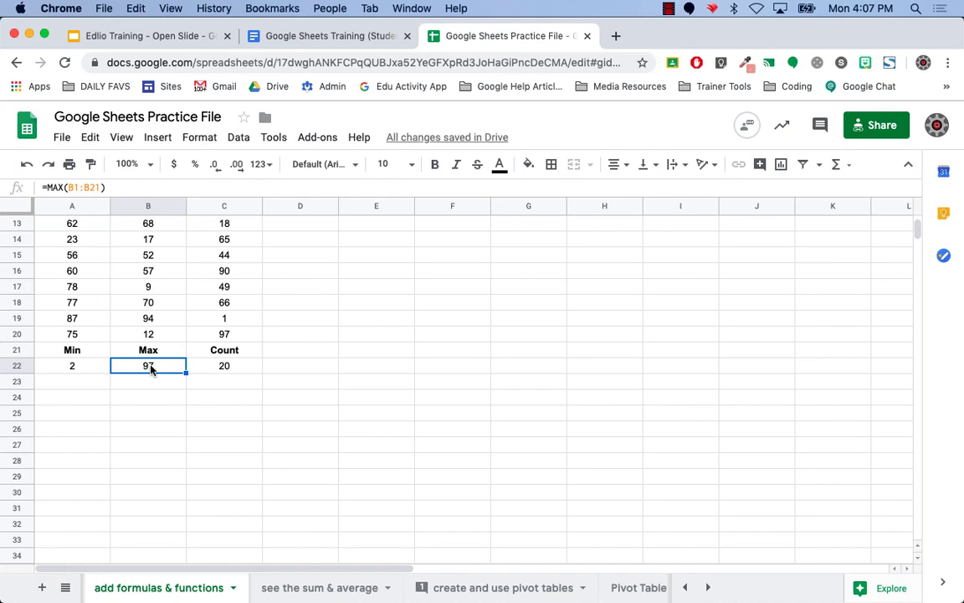
click(78, 366)
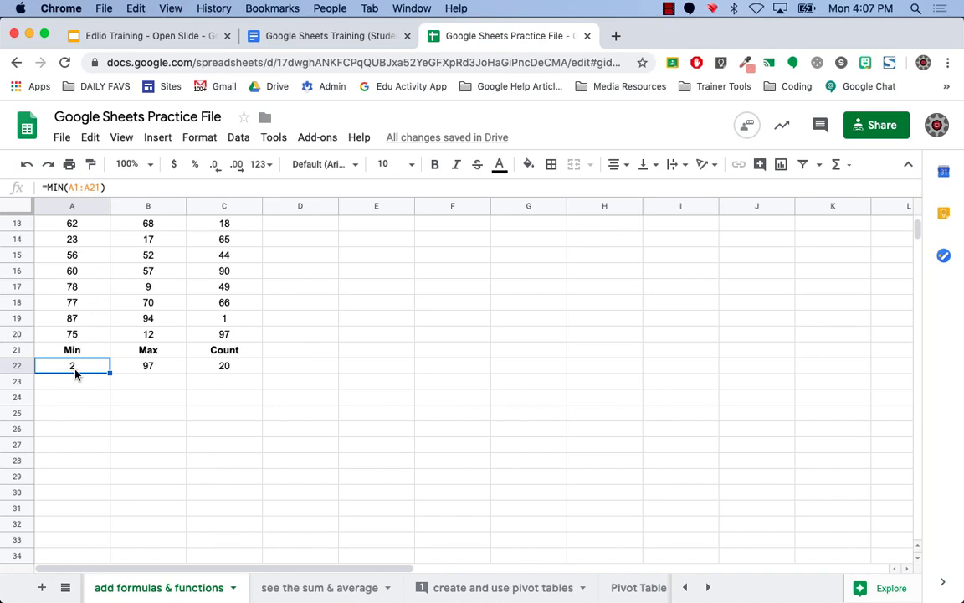
click(222, 366)
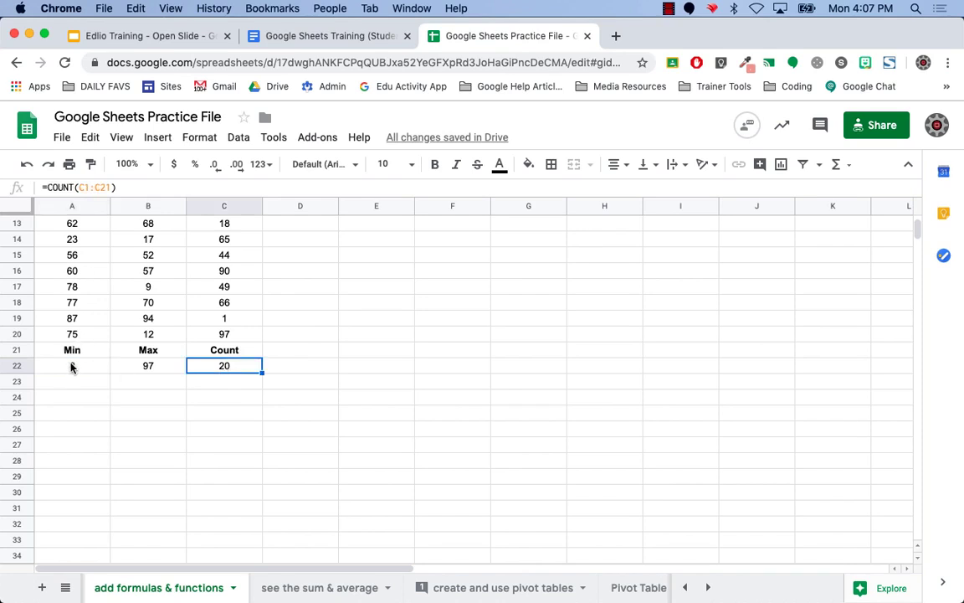
click(71, 368)
Clear cell C22 and insert a new COUNT function there over the range C1:C20.
click(220, 368)
key(BackSpace)
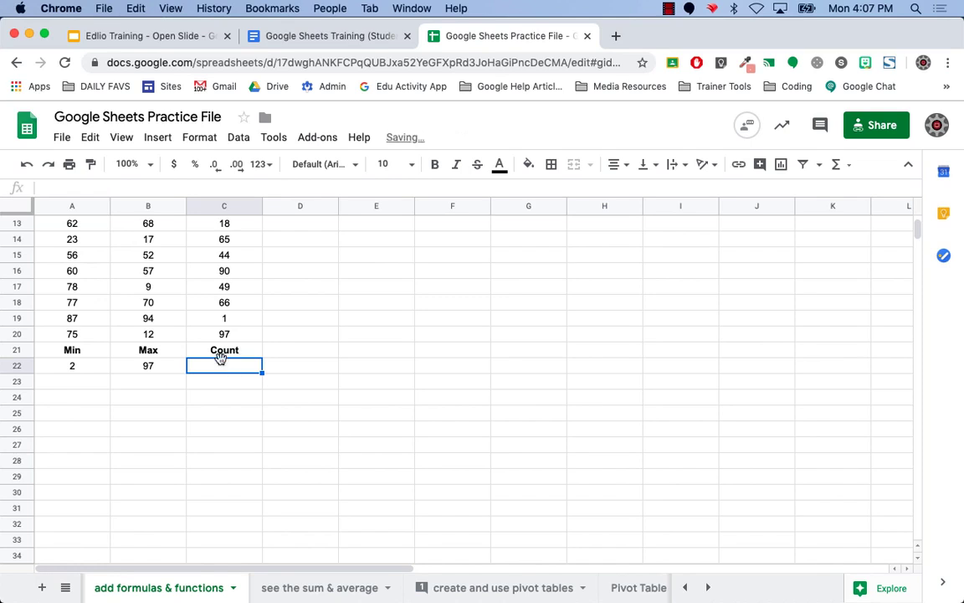
click(147, 164)
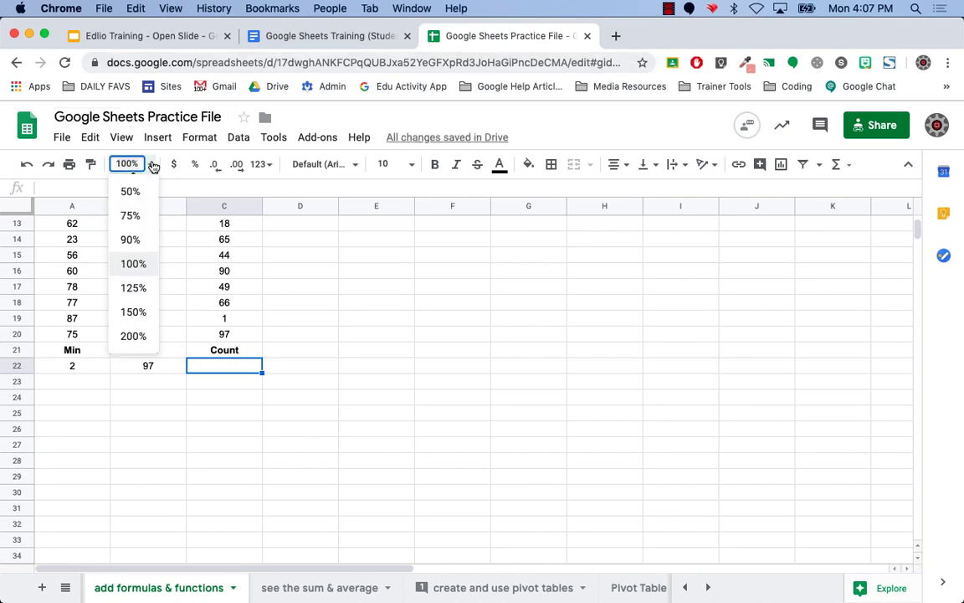
click(133, 288)
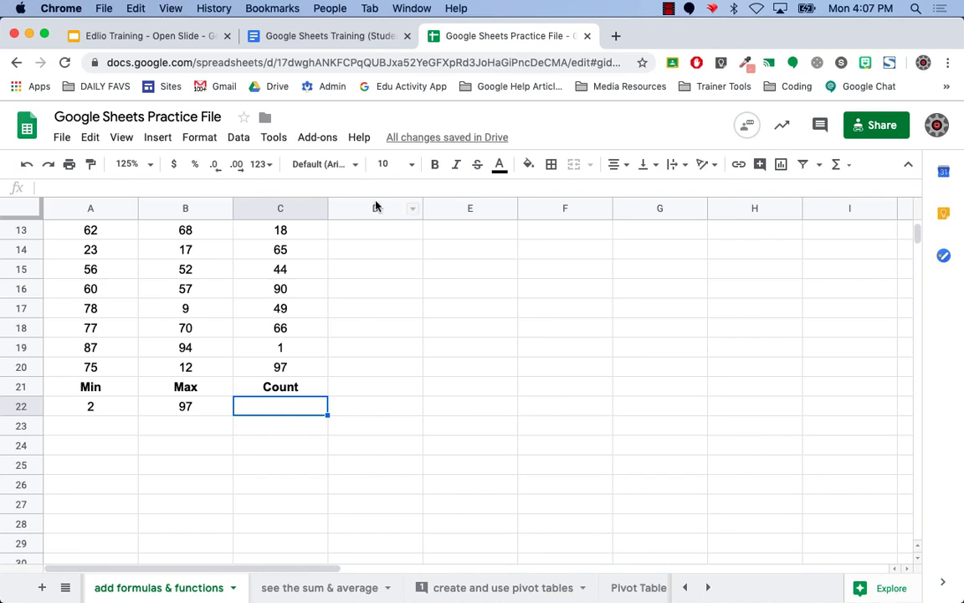
click(853, 167)
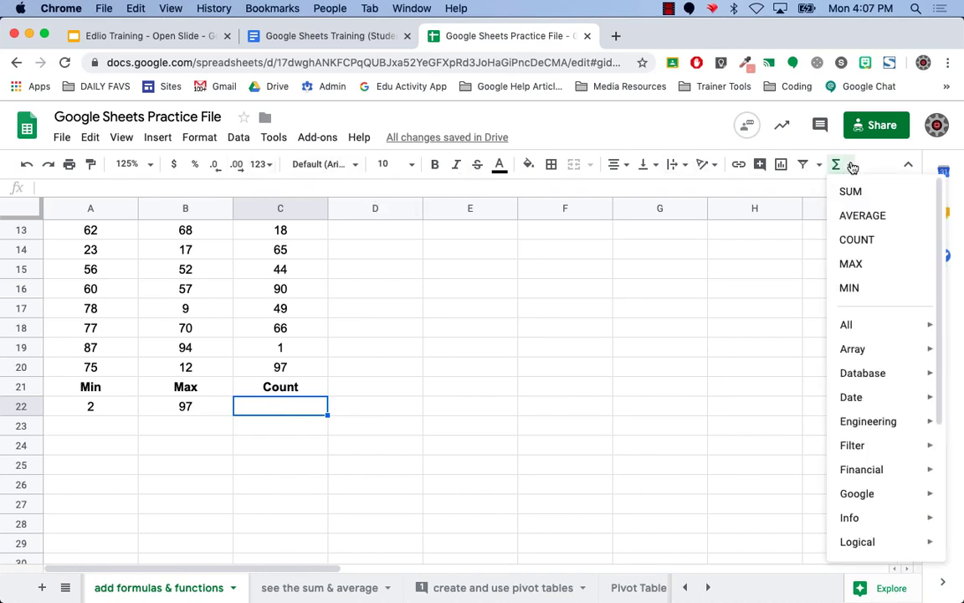
click(859, 239)
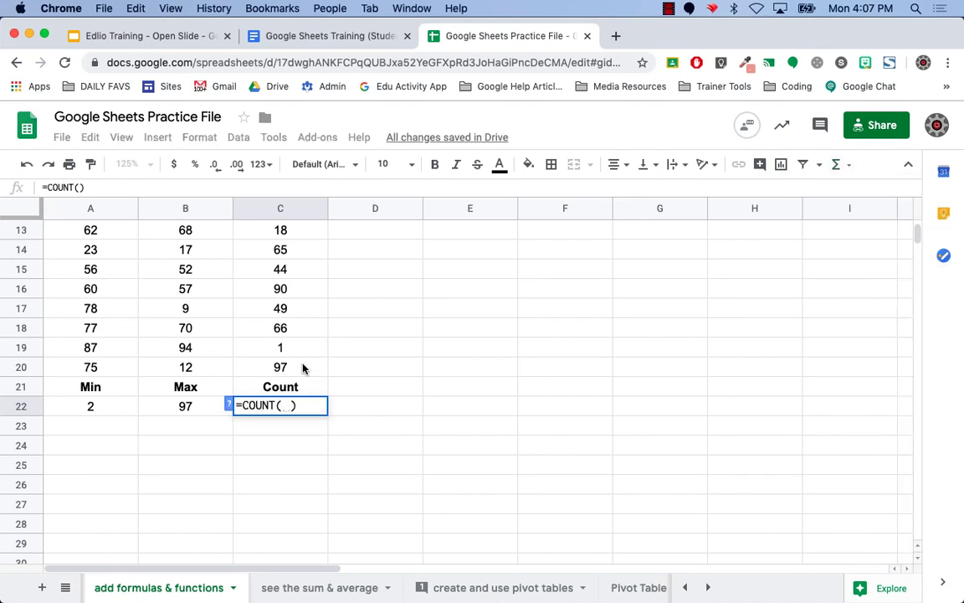
drag(301, 367, 287, 230)
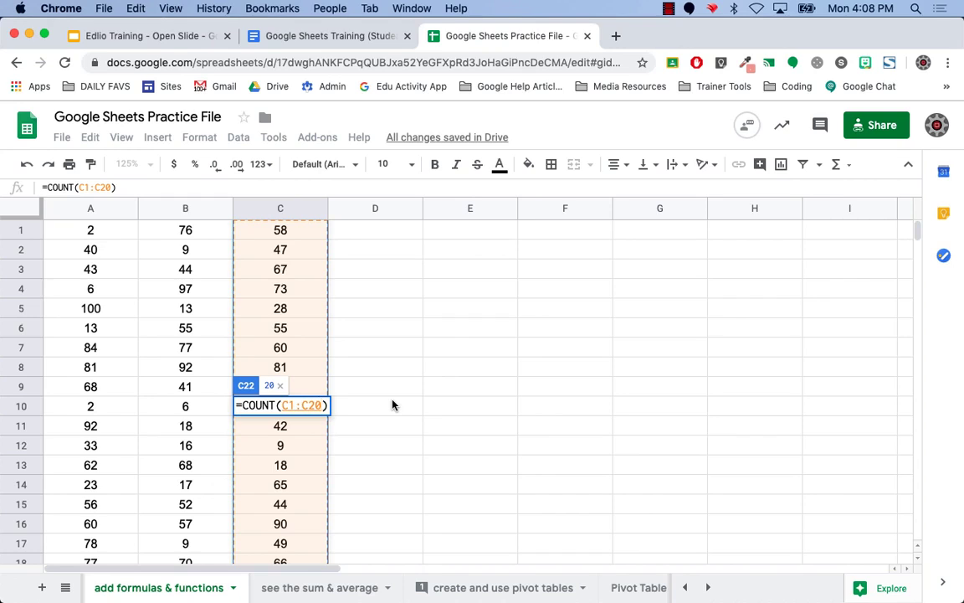
key(Return)
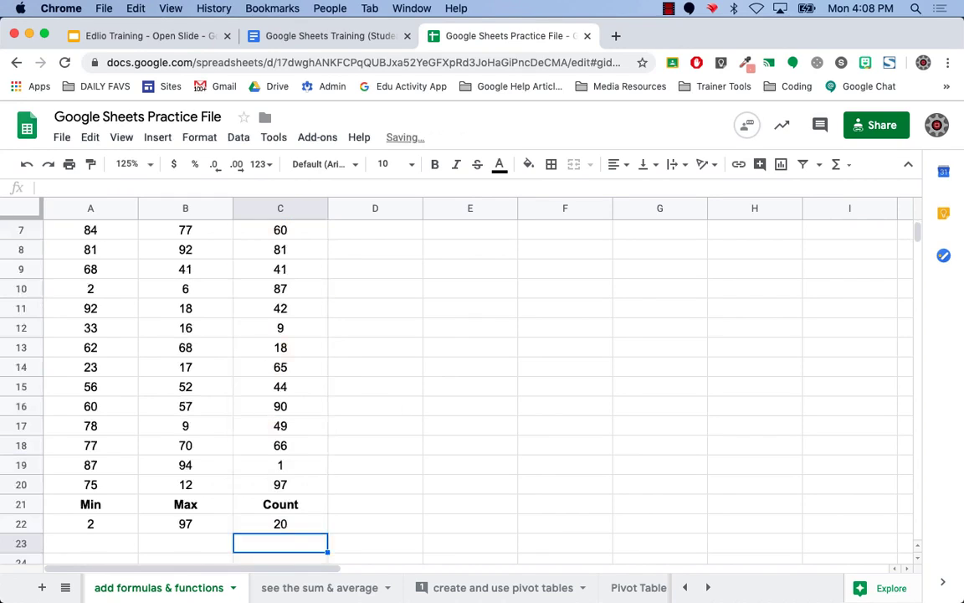
click(298, 525)
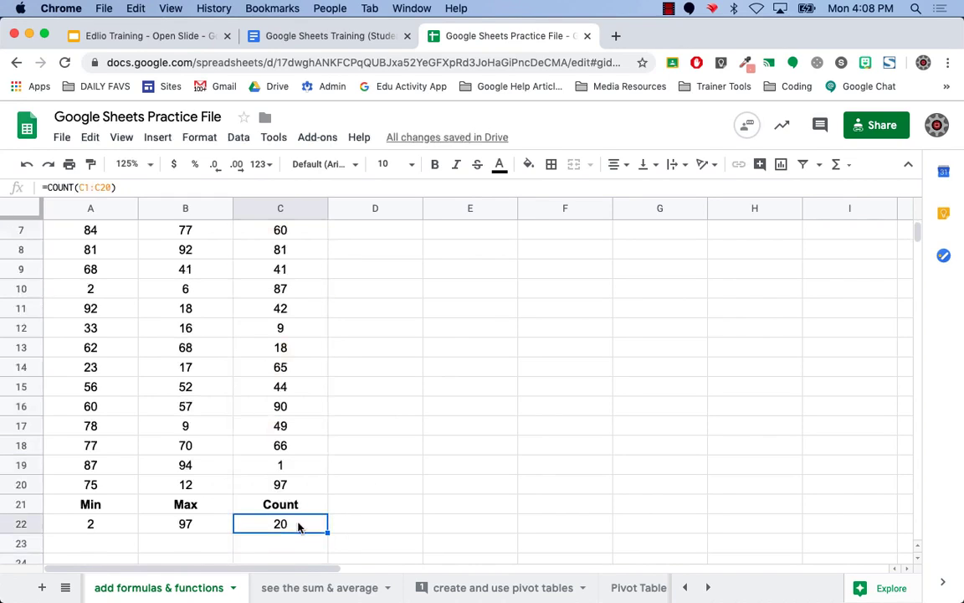
Set cell C10 to 100 and recheck the Count formula in C22.
click(284, 288)
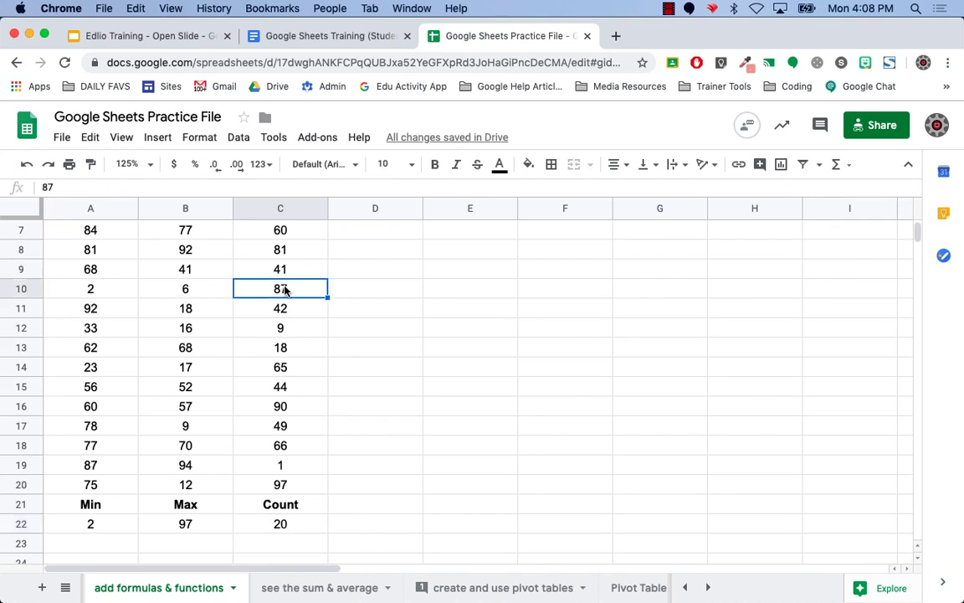
text(100)
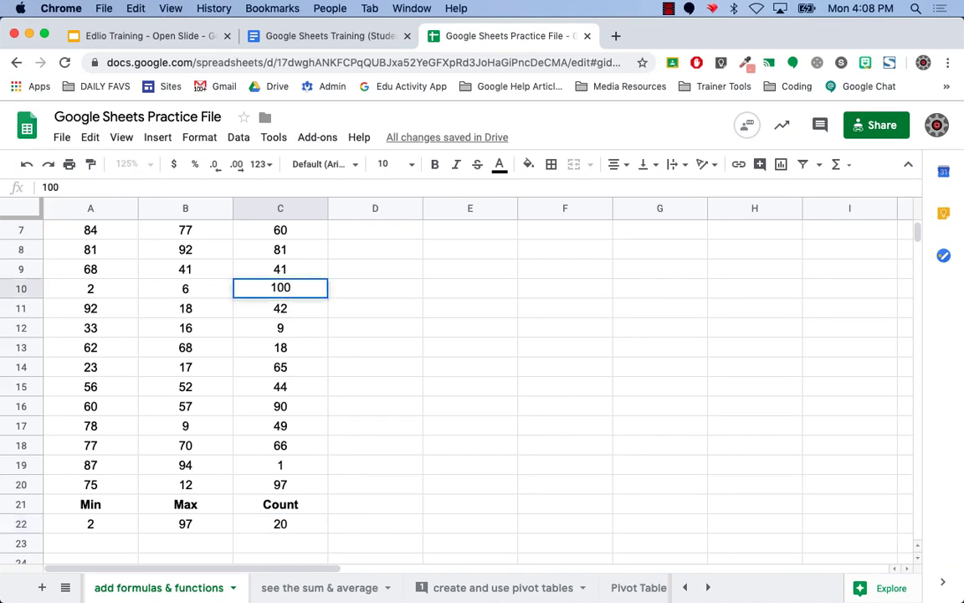
key(Return)
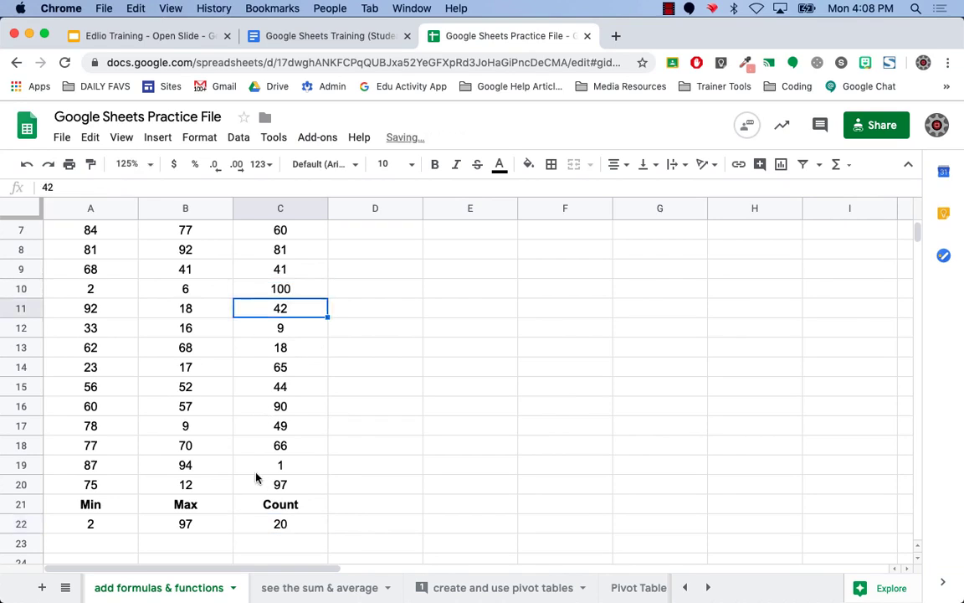
click(276, 445)
click(281, 525)
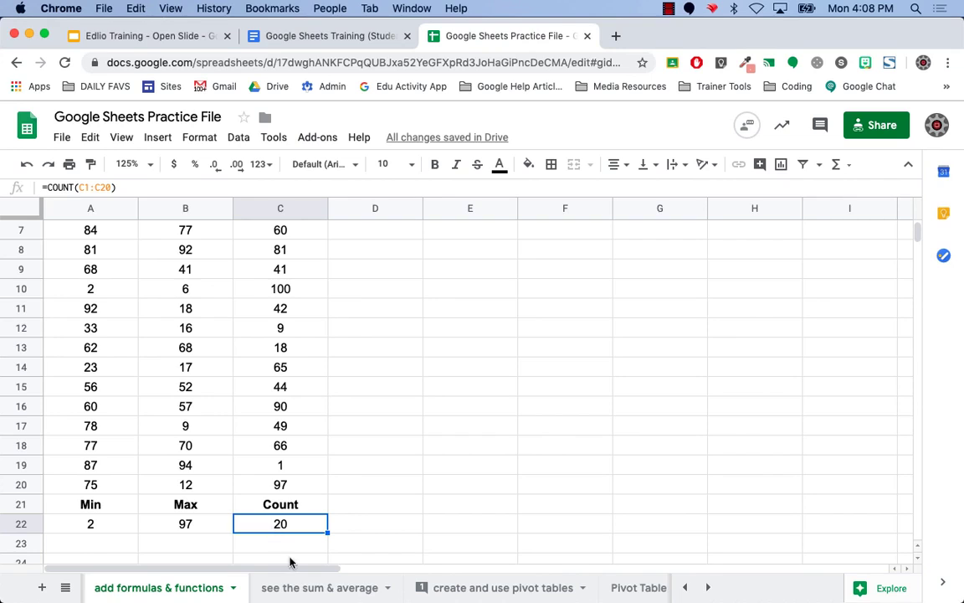
Open the "see the sum & average" sheet and set its zoom to 100% to show the Average and Sum rows.
click(305, 589)
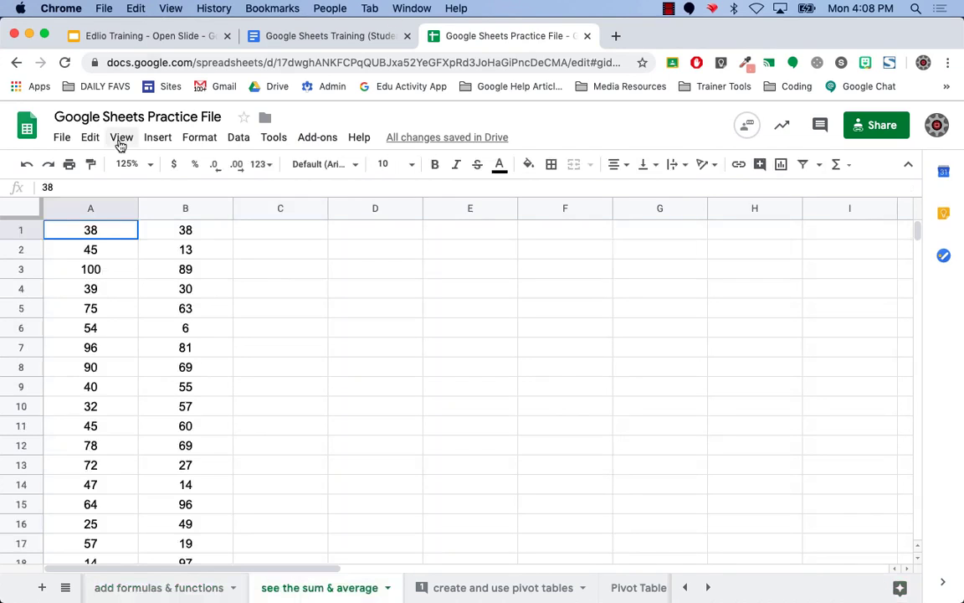
click(147, 164)
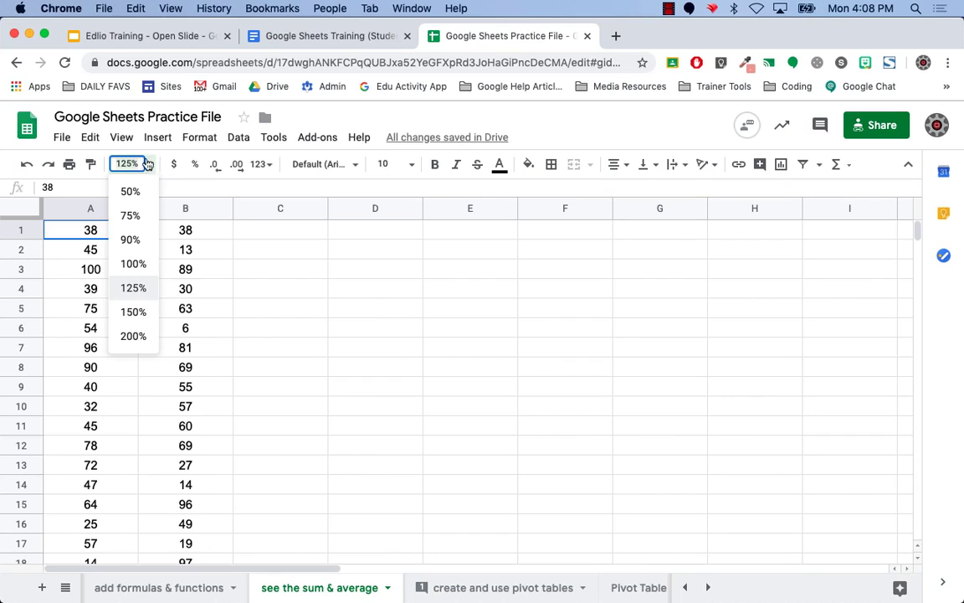
click(149, 266)
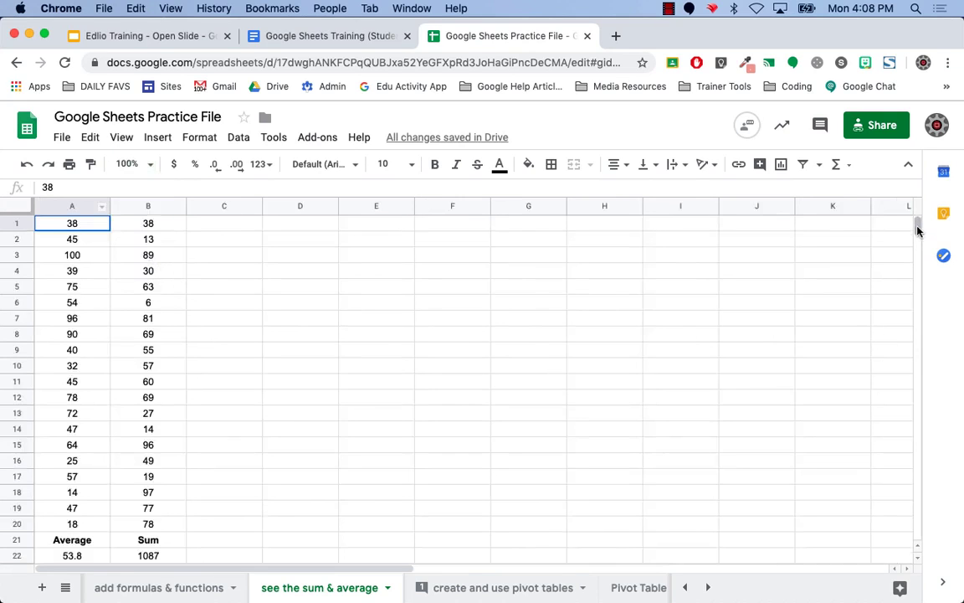
scroll(917, 222, down, 2)
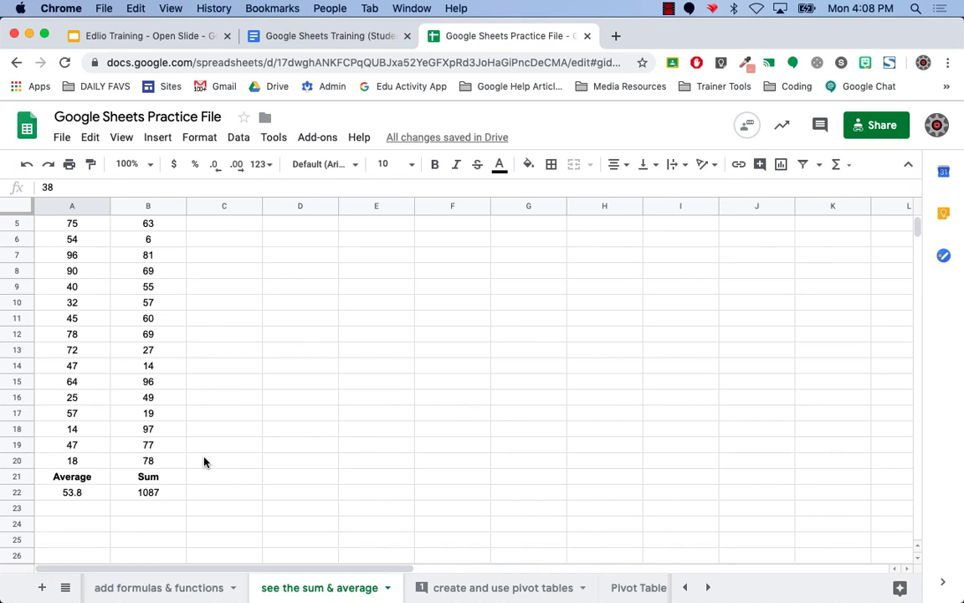
Inspect the SUM and AVERAGE formulas in row 22 and the list of available functions.
click(159, 494)
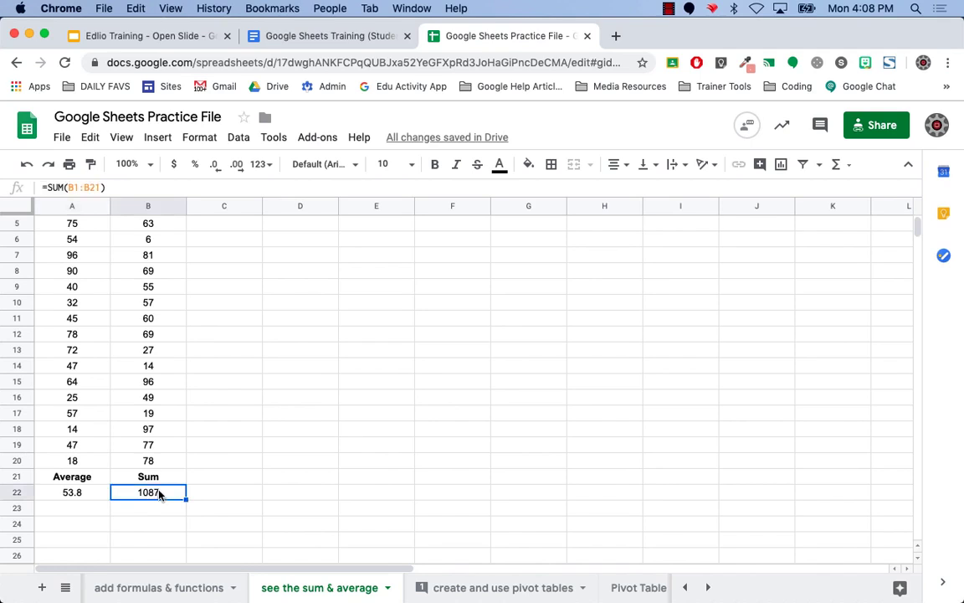
click(850, 166)
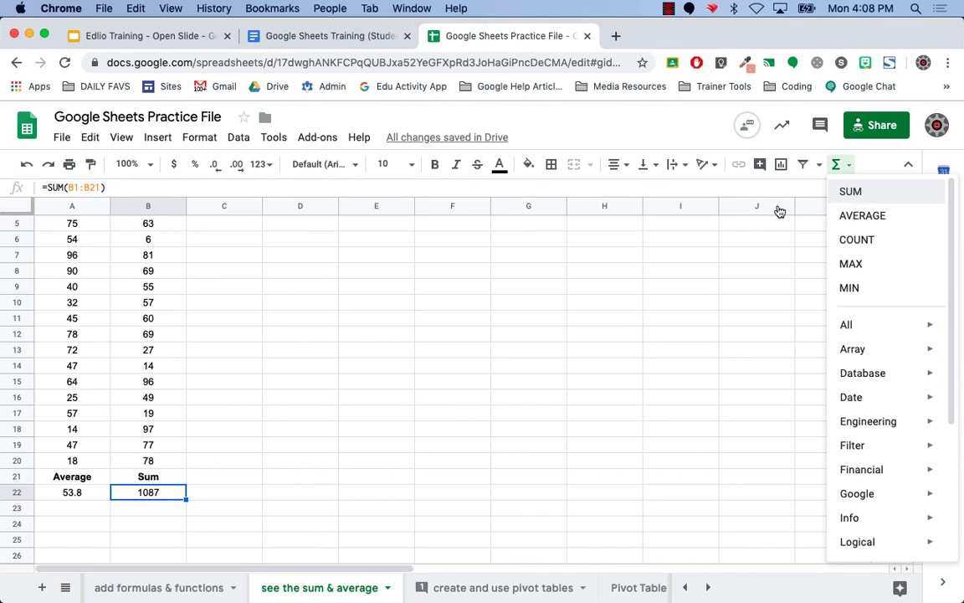
click(77, 496)
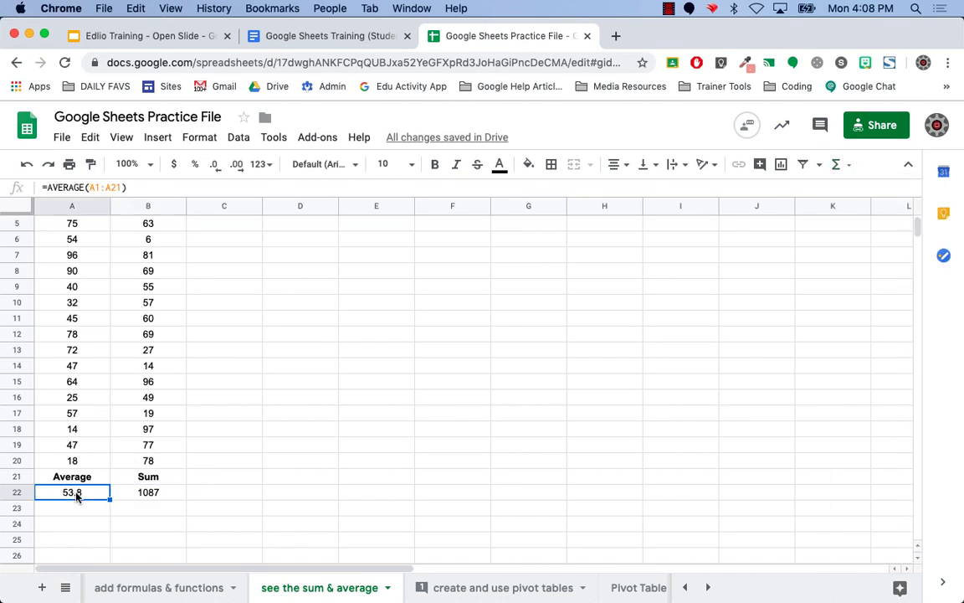
click(153, 498)
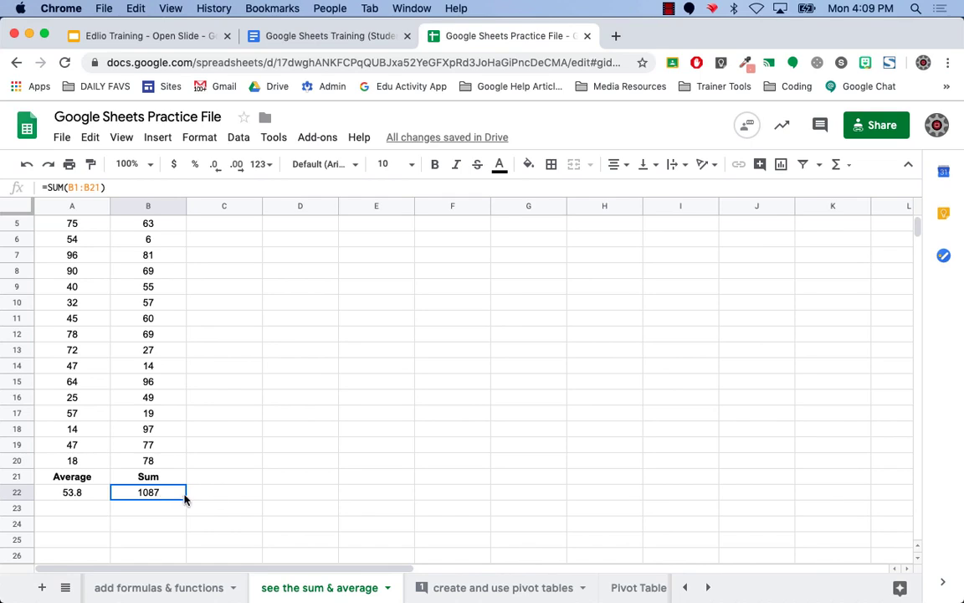
Look over the student data on the "create and use pivot tables" sheet and the finished table on "Pivot Table Results".
click(463, 588)
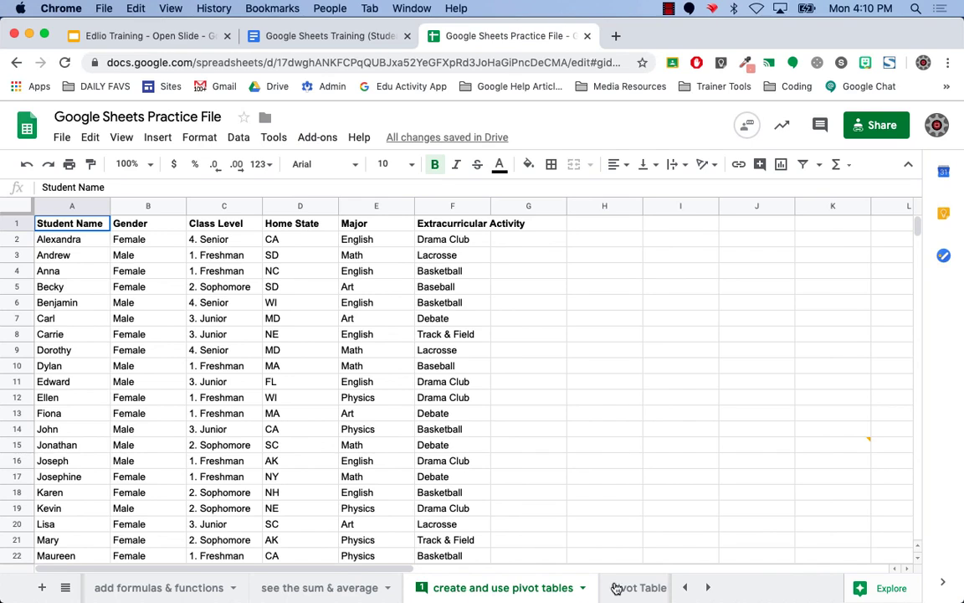
click(709, 587)
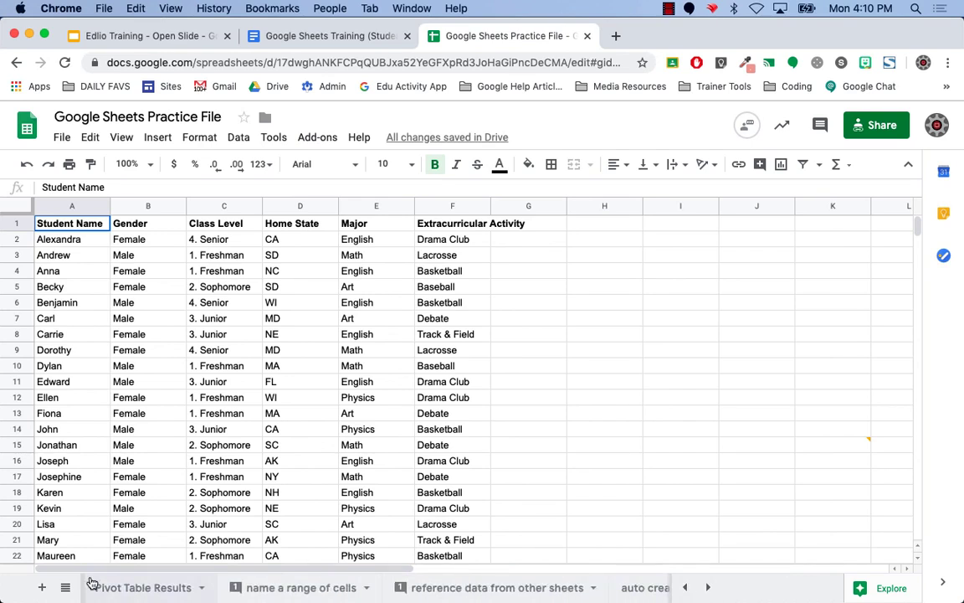
click(128, 591)
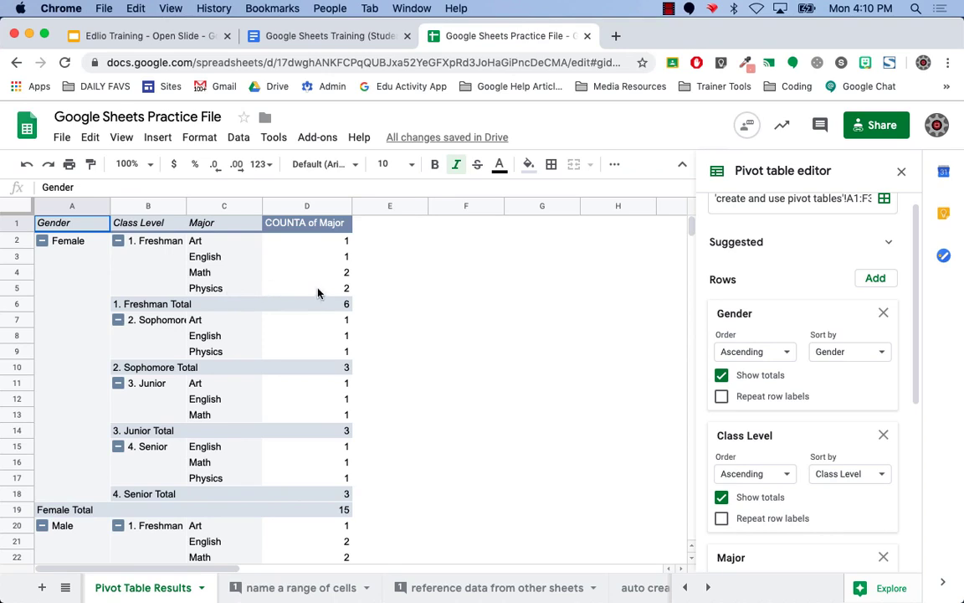
click(345, 290)
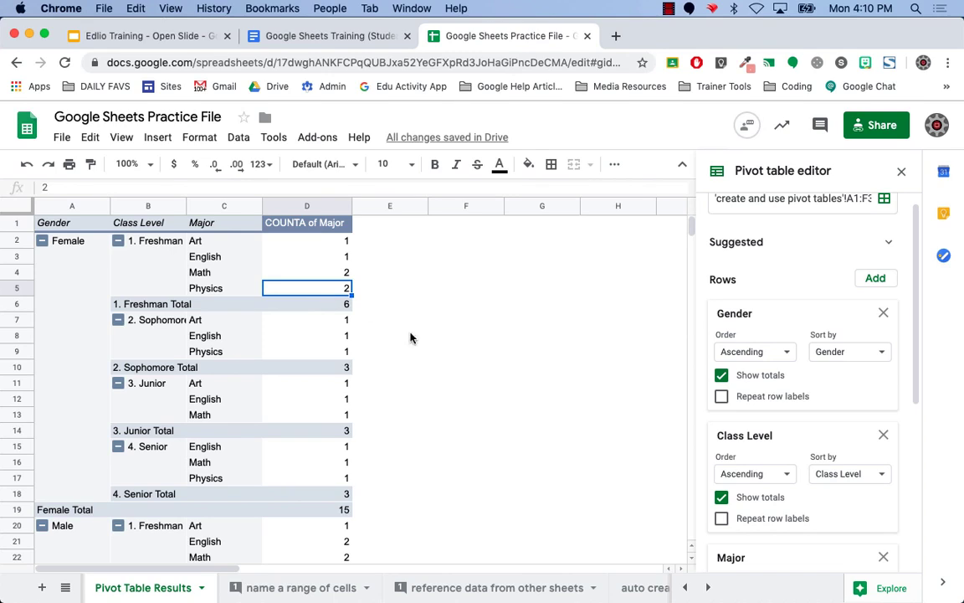
Create a pivot table in a new sheet from the range A1:F31 of the "create and use pivot tables" sheet.
click(685, 588)
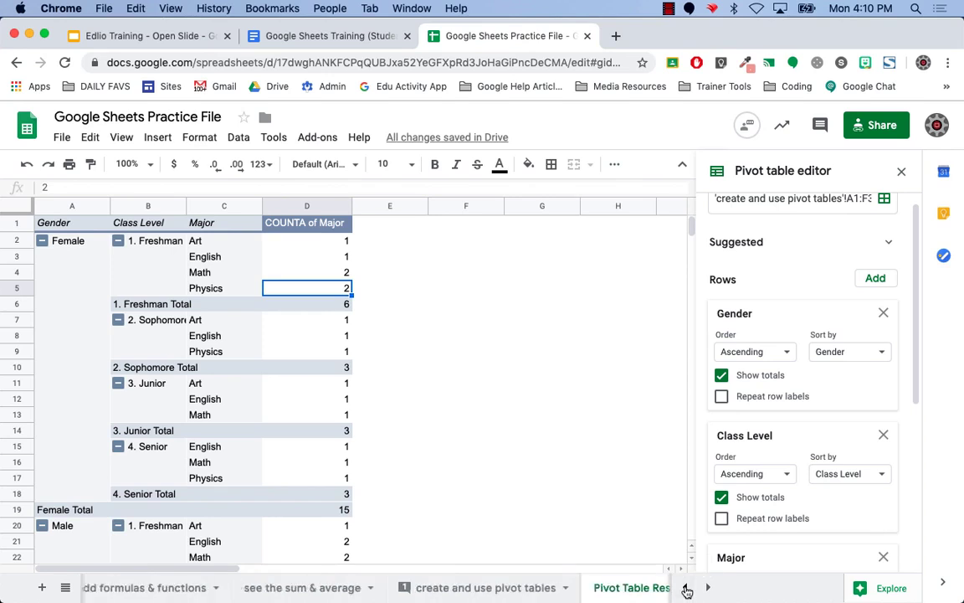
click(533, 589)
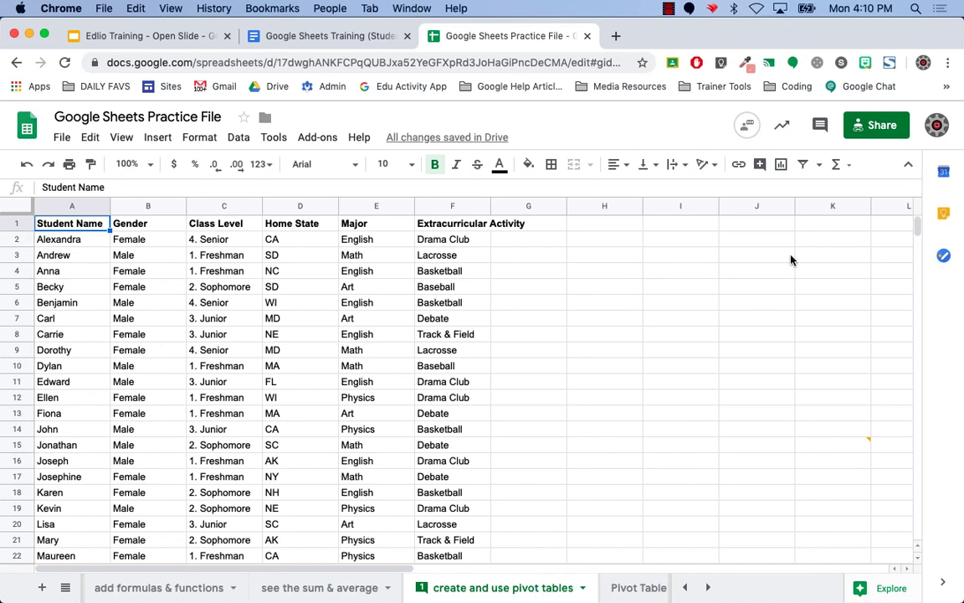
drag(304, 576, 234, 577)
drag(394, 570, 266, 573)
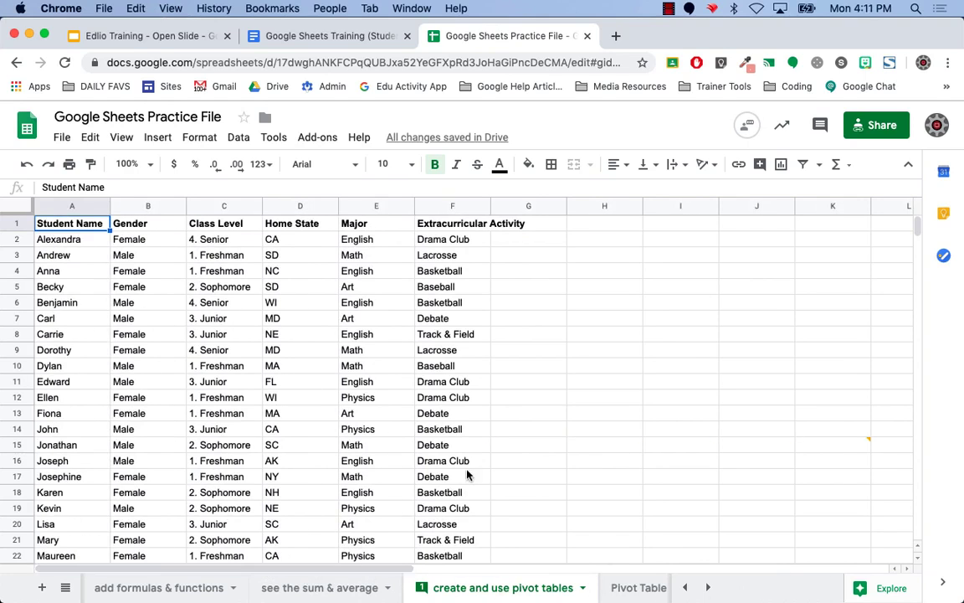
mouse_move(916, 219)
mouse_down()
mouse_move(916, 240)
mouse_move(918, 218)
mouse_up()
click(237, 137)
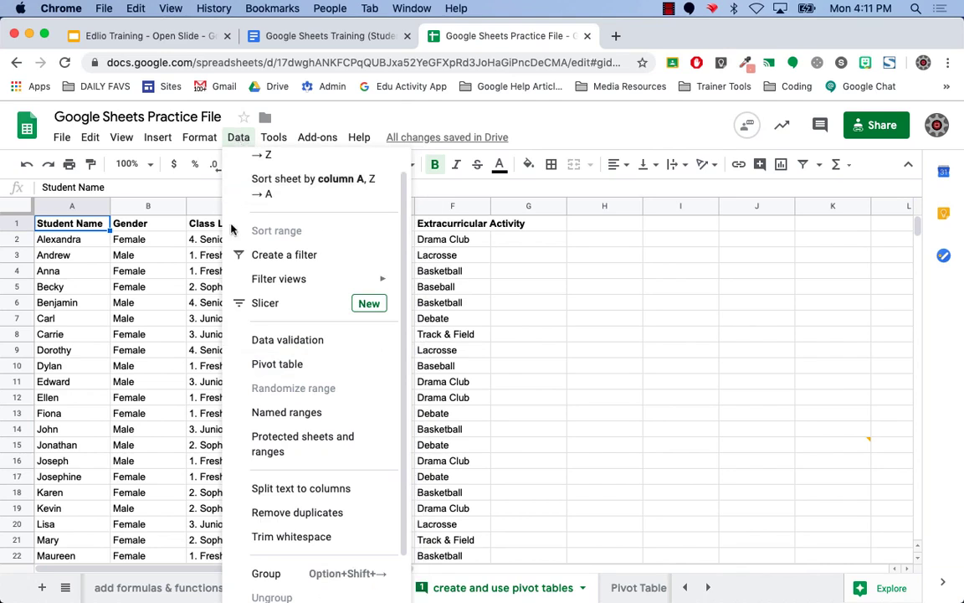
click(276, 335)
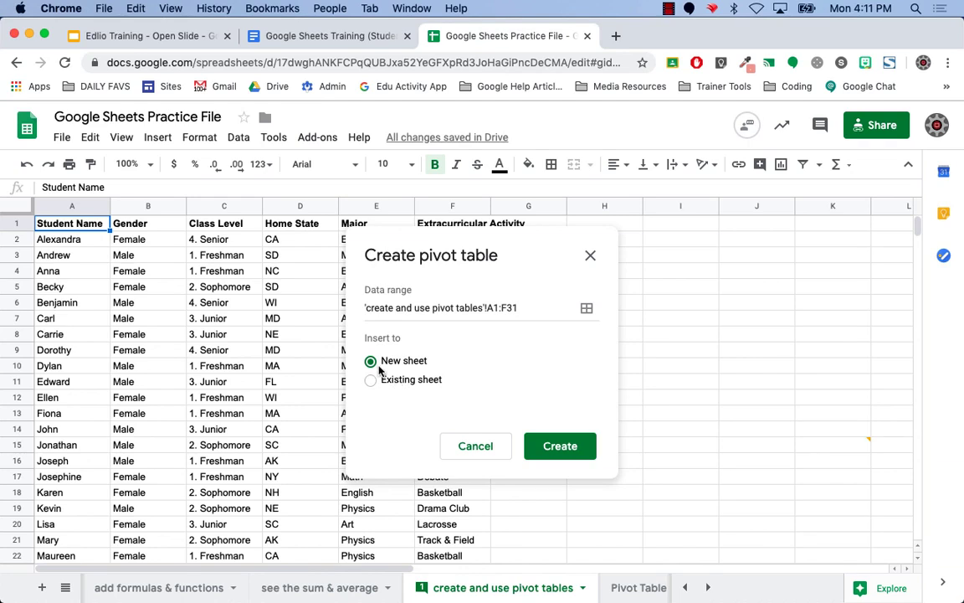
click(566, 448)
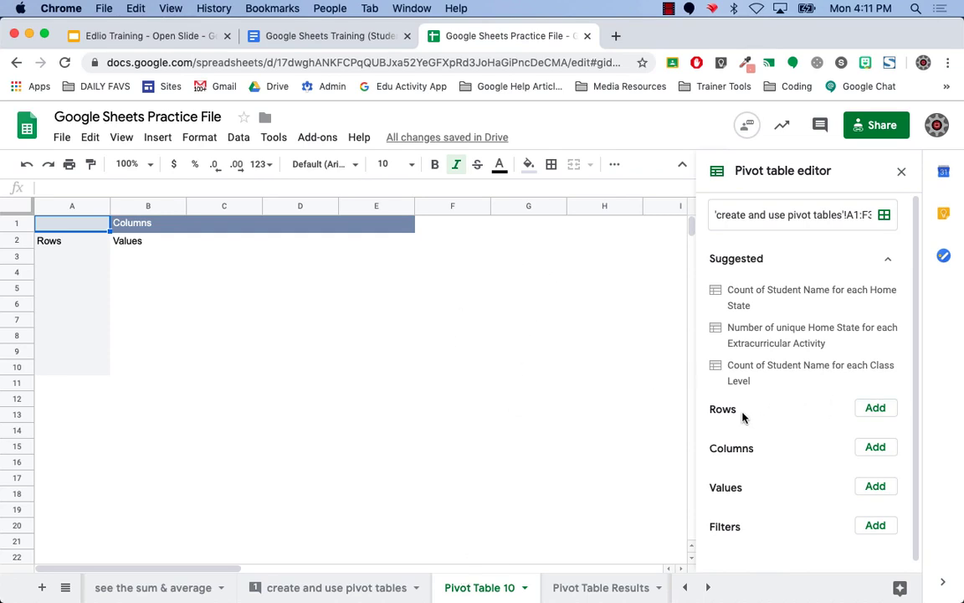
Add Gender, Class Level and Major as row fields of the new pivot table.
click(872, 411)
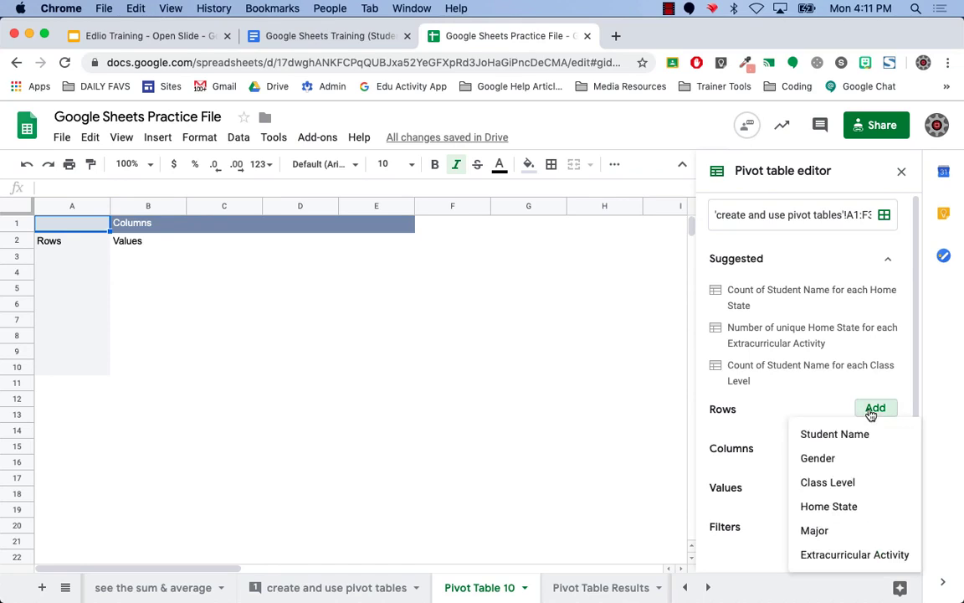
click(837, 459)
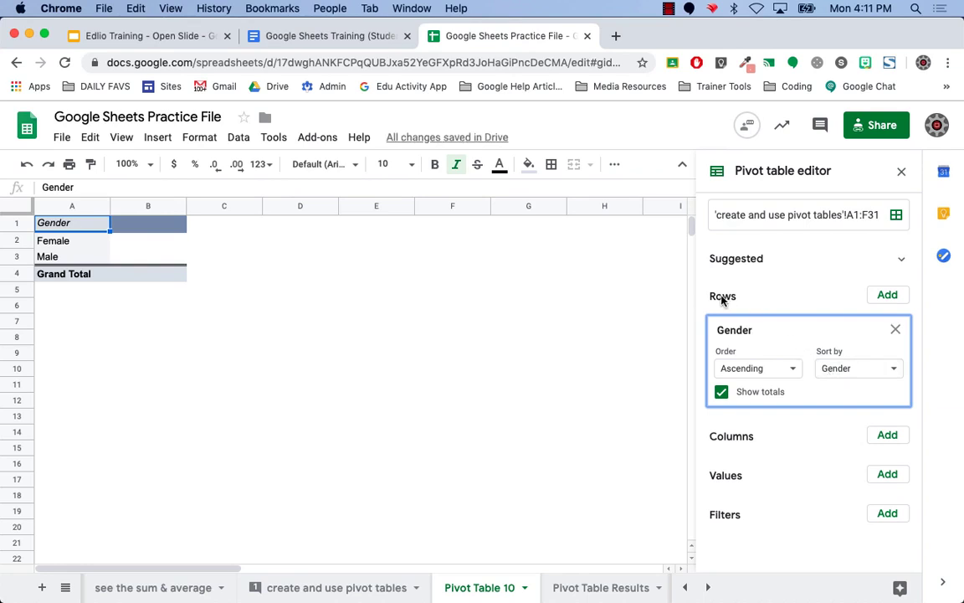
click(887, 295)
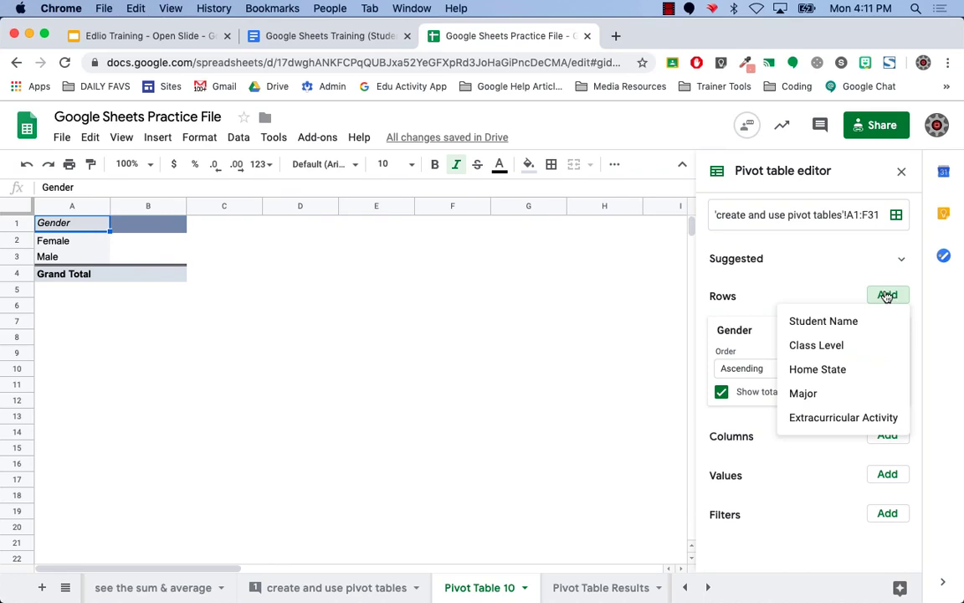
click(836, 348)
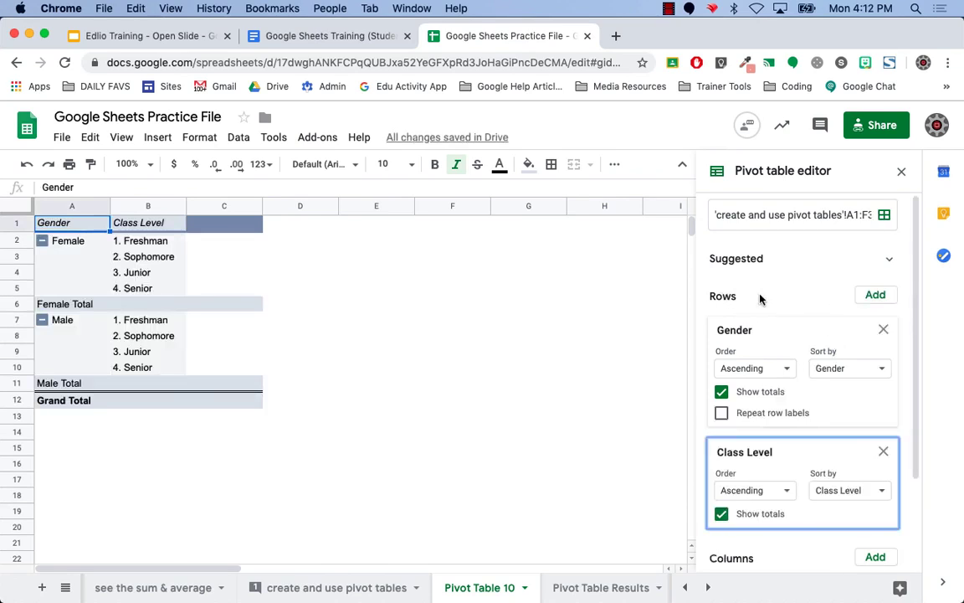
click(871, 299)
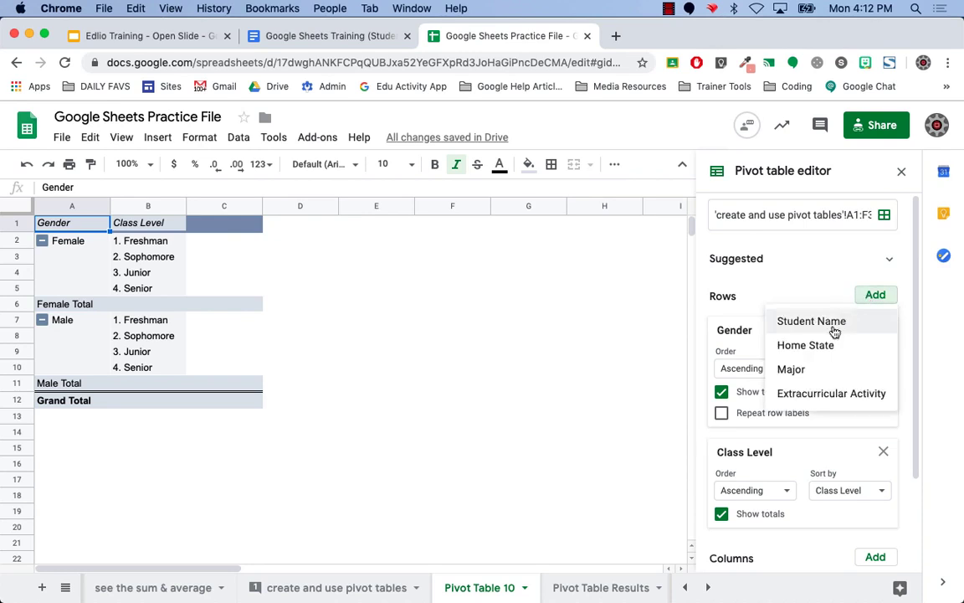
click(792, 369)
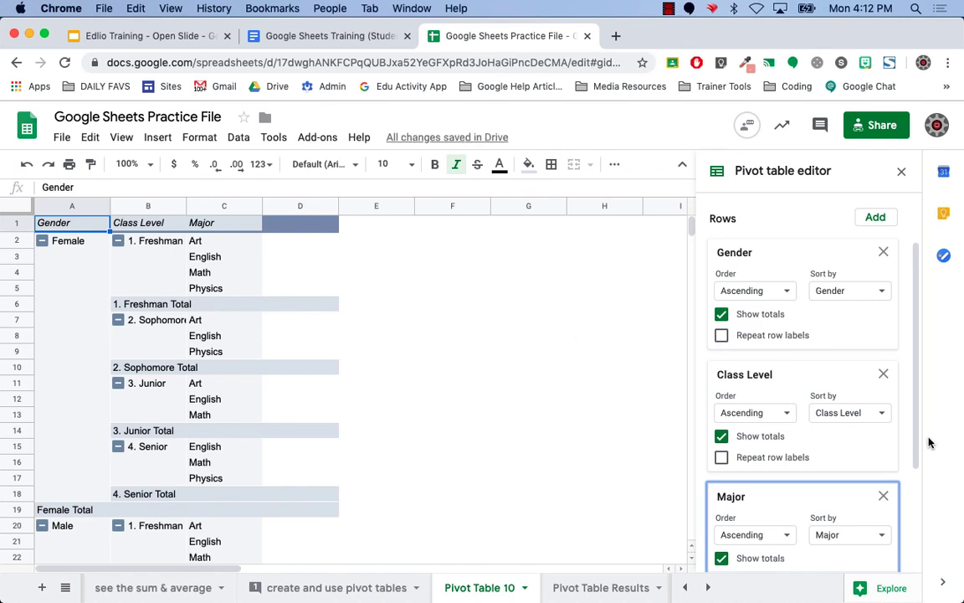
Add Gender as the pivot table's value field and widen column D to fit its COUNTA of Gender heading.
drag(915, 430, 932, 549)
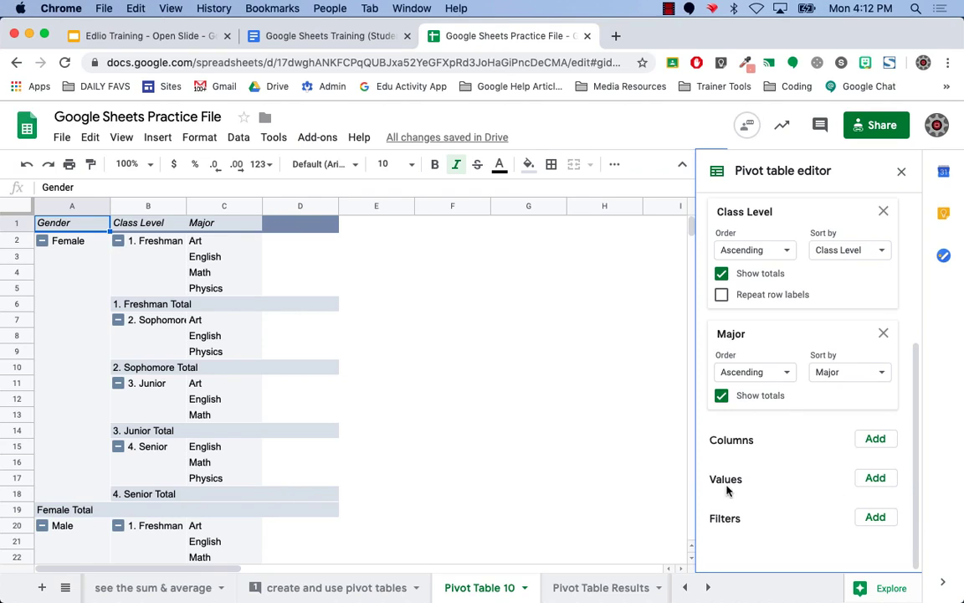
click(875, 479)
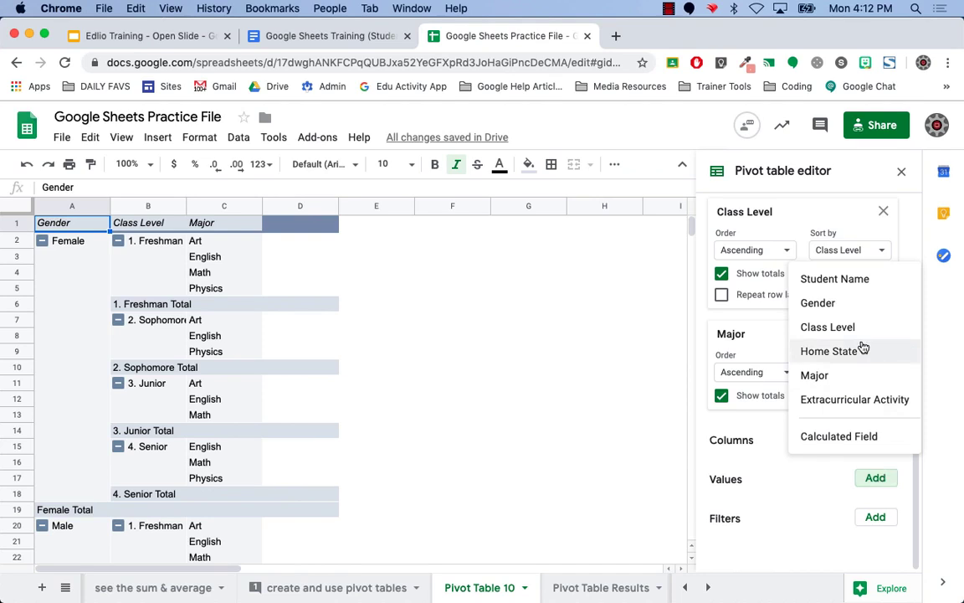
click(819, 303)
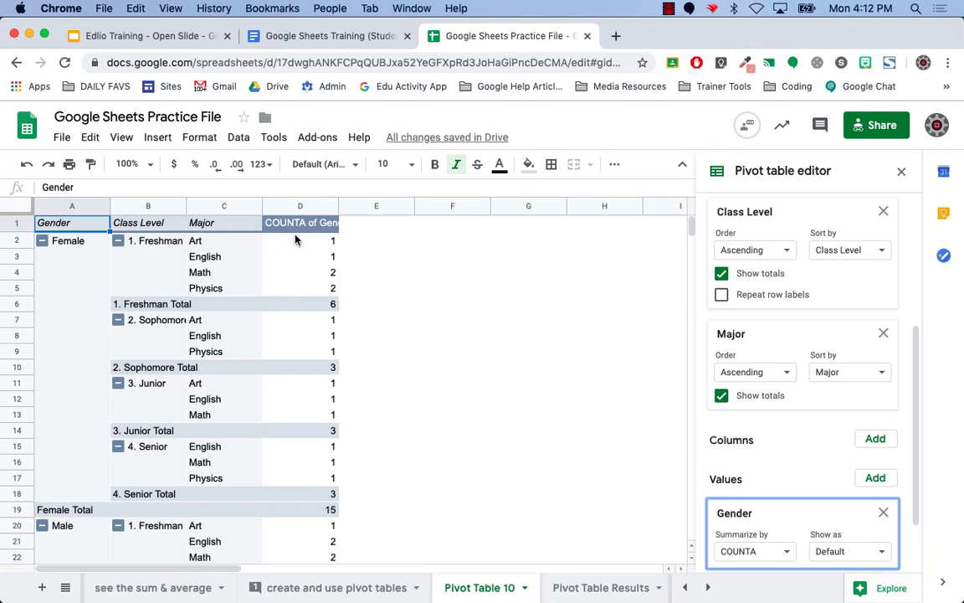
drag(338, 205, 393, 205)
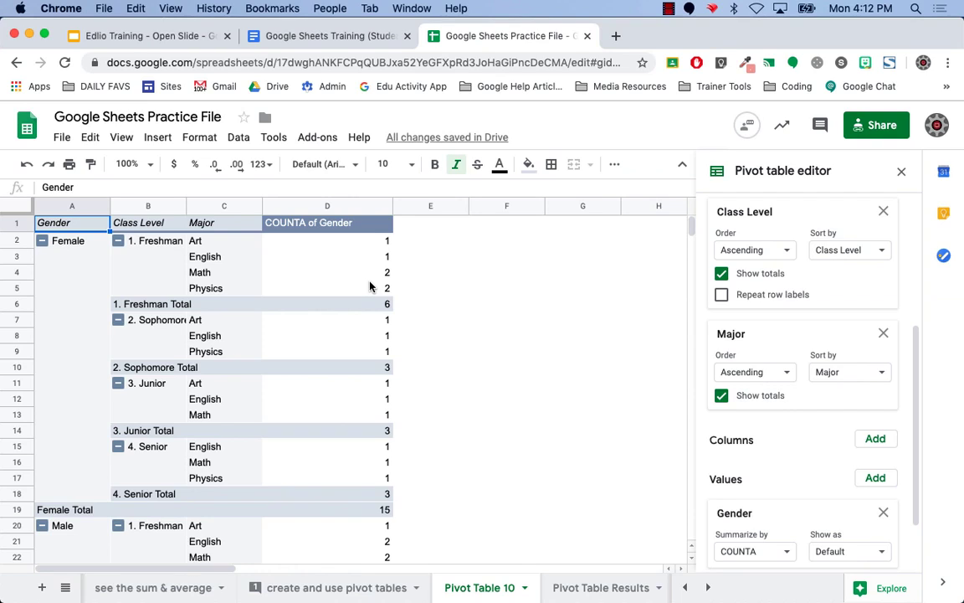
Open the "name a range of cells" sheet and inspect the Total Office Referrals formula in D16 and the comment in J1.
click(599, 590)
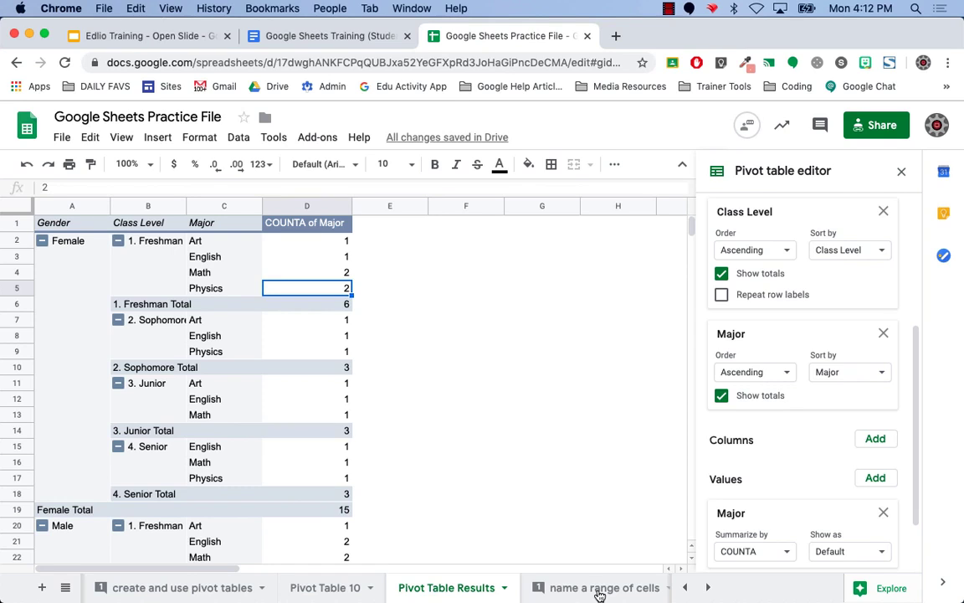
click(600, 591)
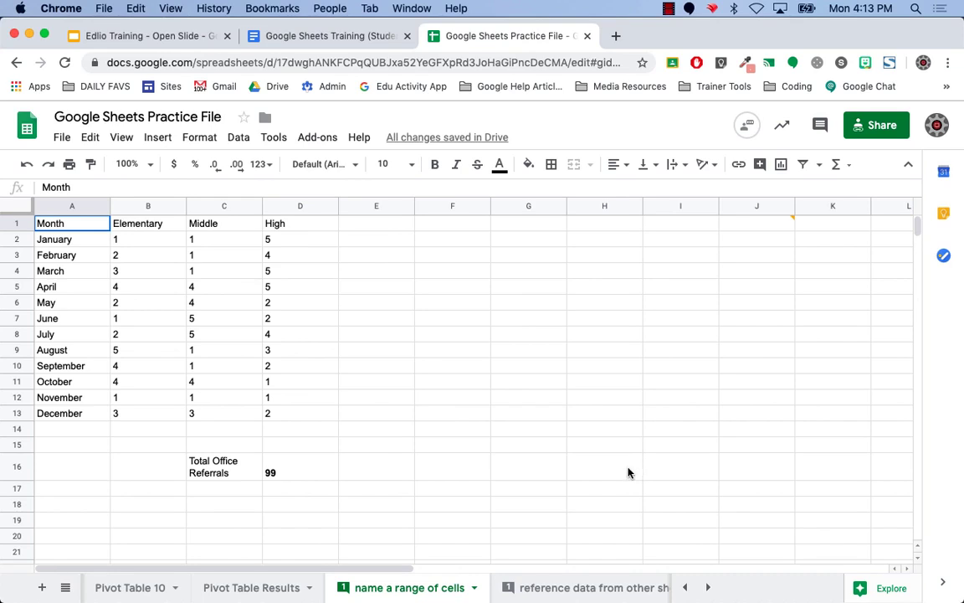
click(287, 475)
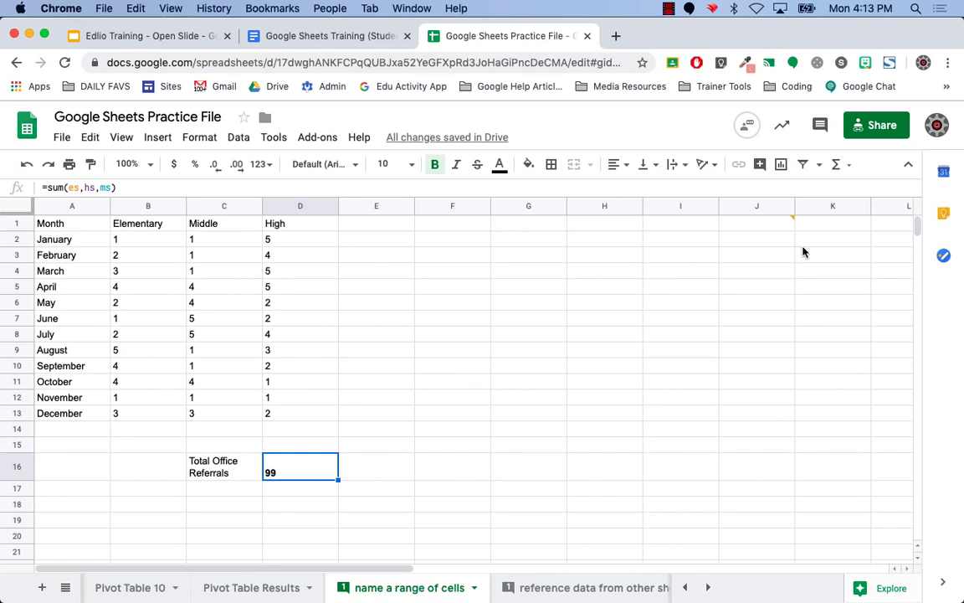
click(760, 229)
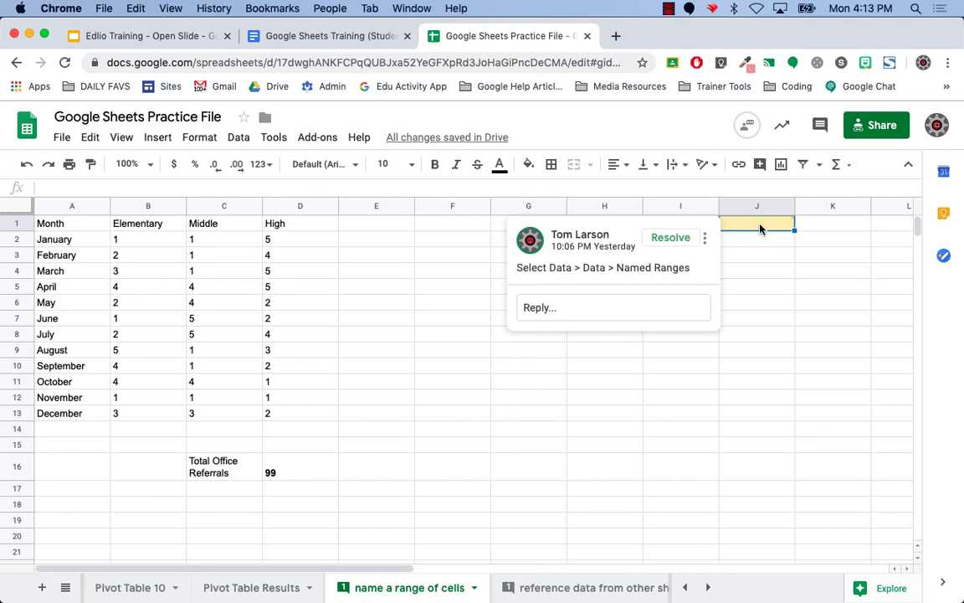
Review the existing named ranges es, hs and ms with D2:D13 selected, and inspect the sum formula in D16 that uses them.
click(278, 334)
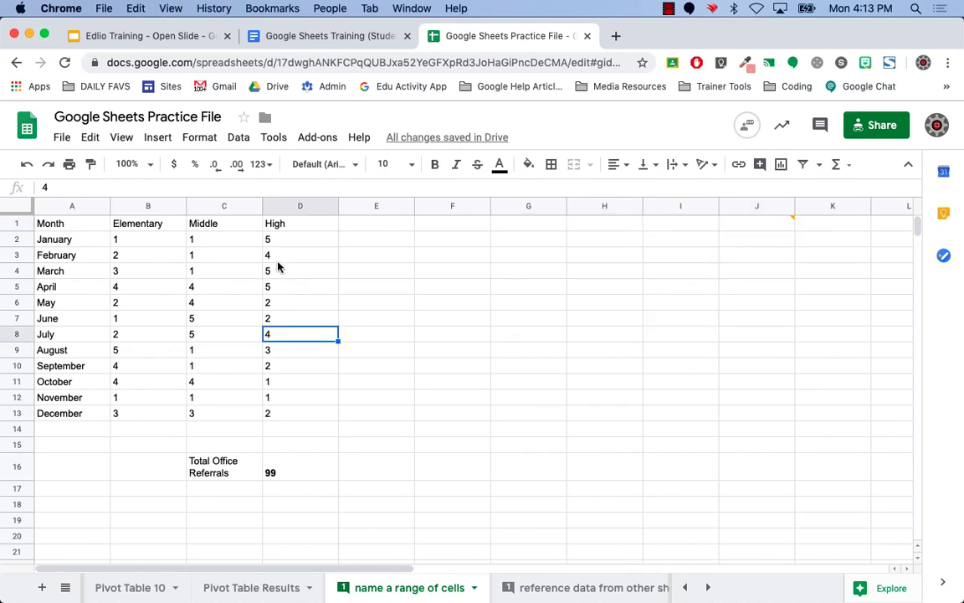
click(271, 241)
drag(270, 241, 294, 413)
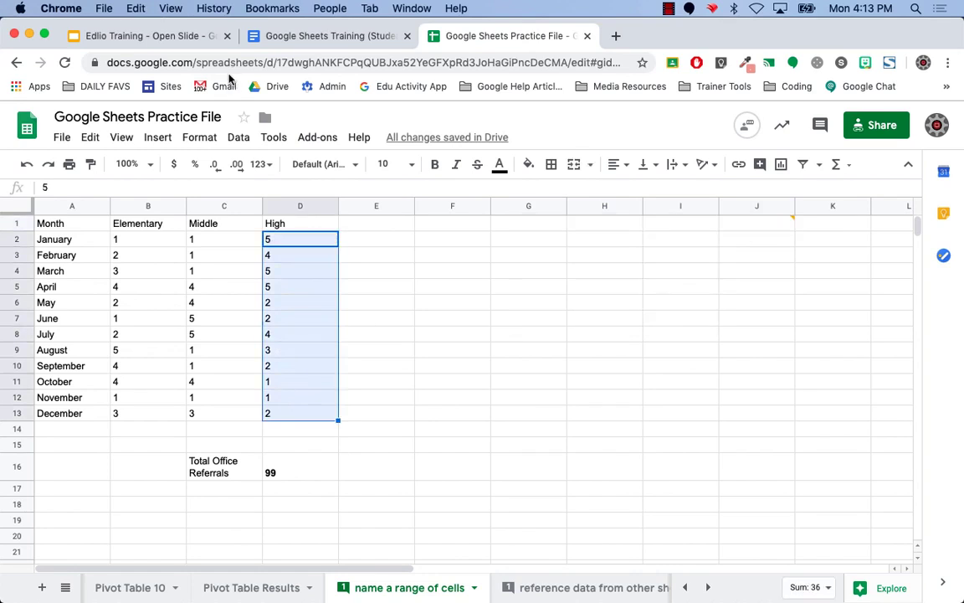
click(239, 138)
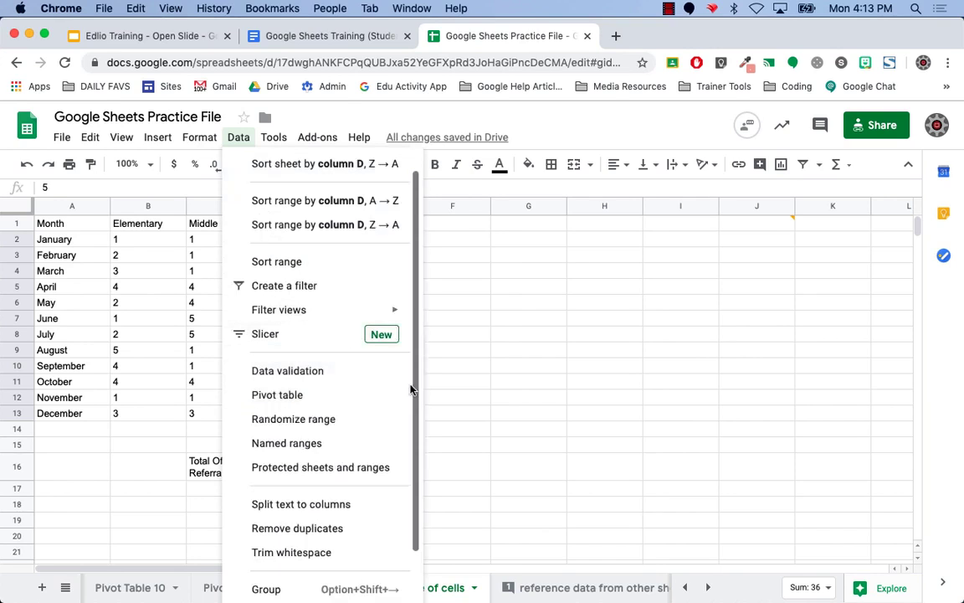
click(317, 443)
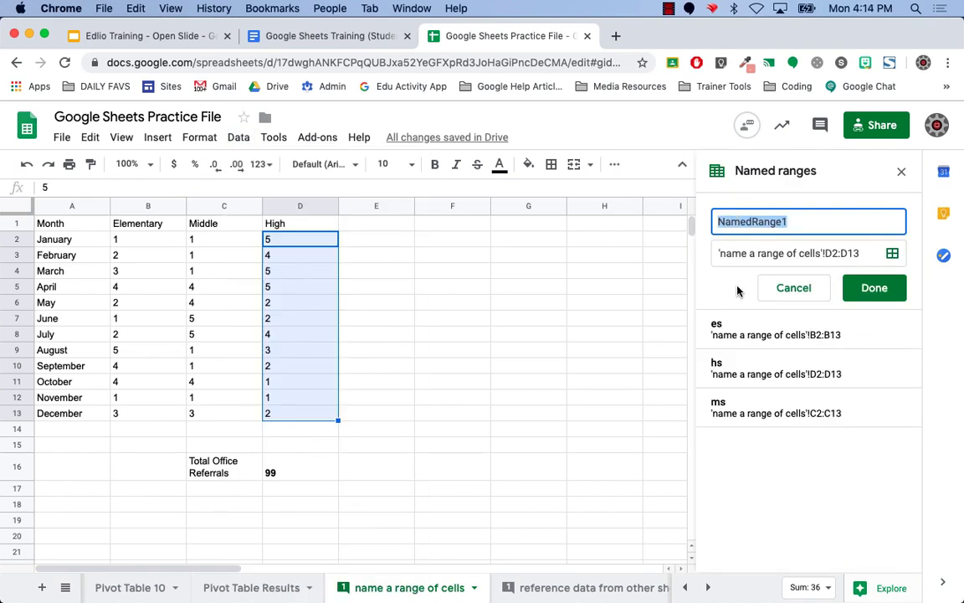
mouse_move(716, 328)
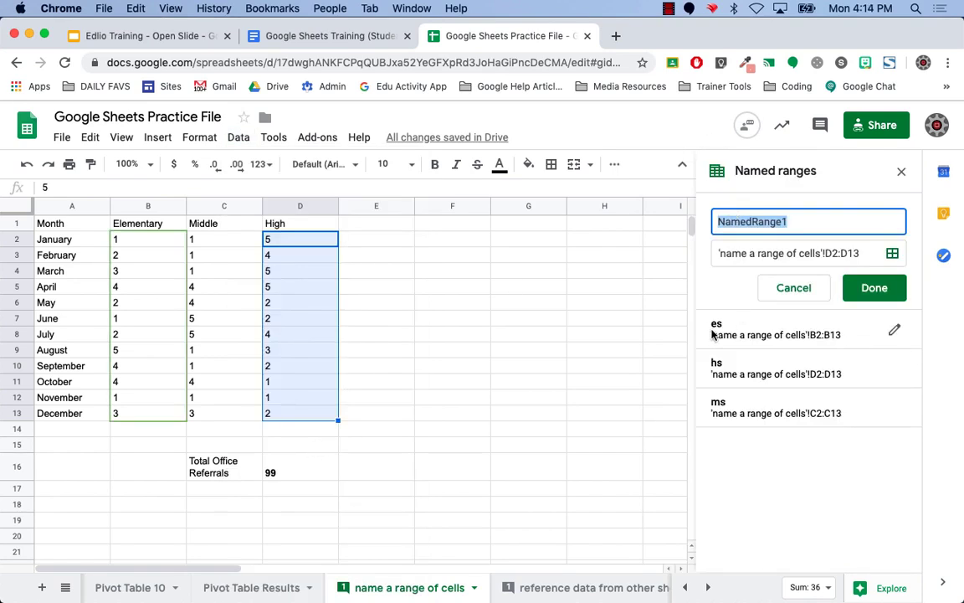
mouse_move(705, 409)
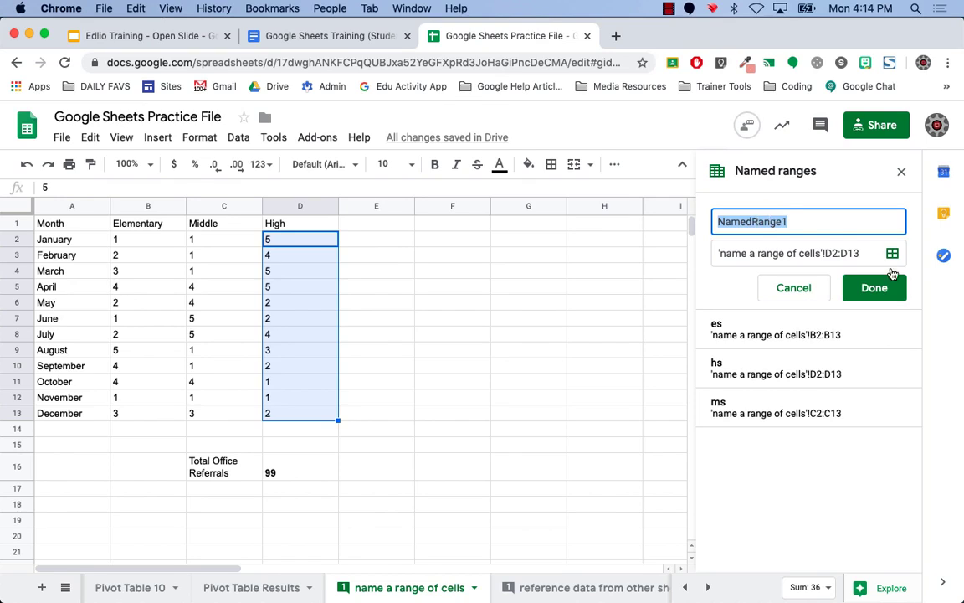
click(304, 476)
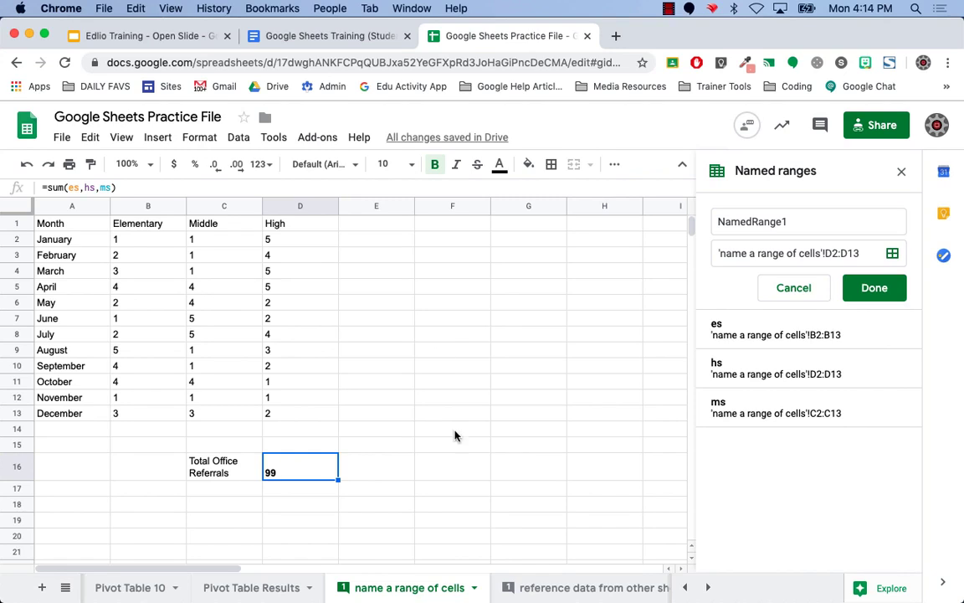
Open the "reference data from other sheets" sheet to view the formula in A1 and dismiss the named ranges pane.
click(709, 587)
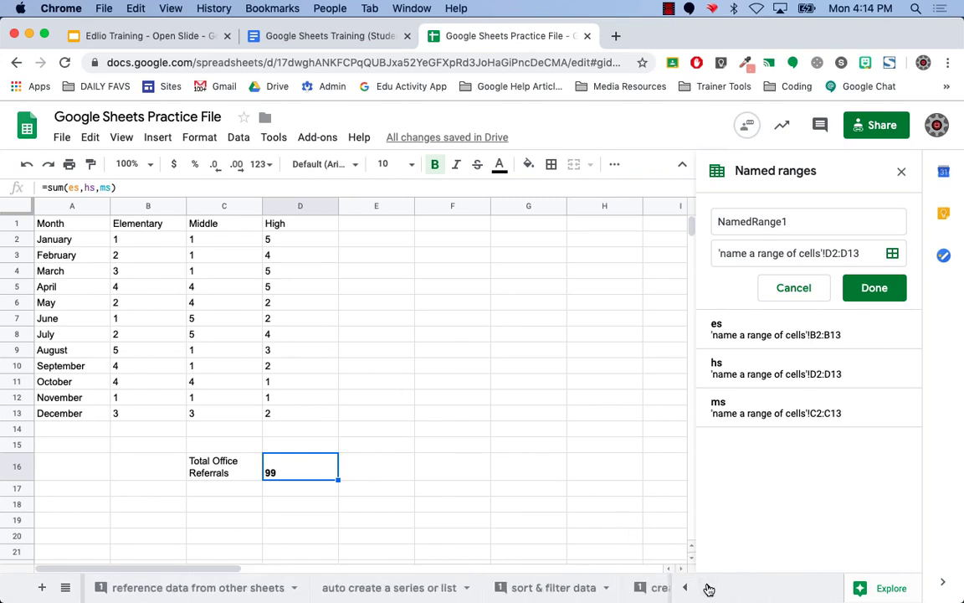
click(190, 589)
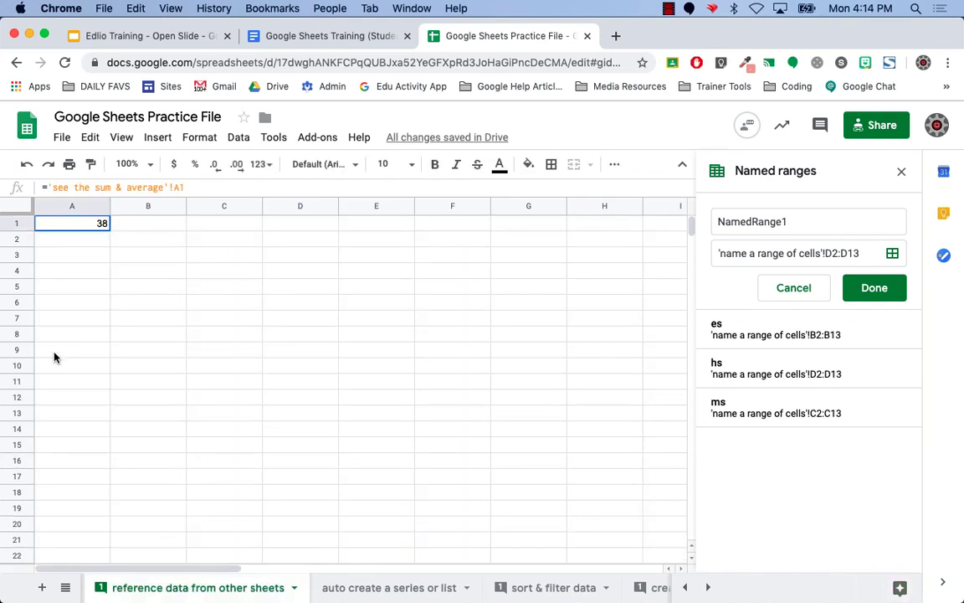
click(903, 174)
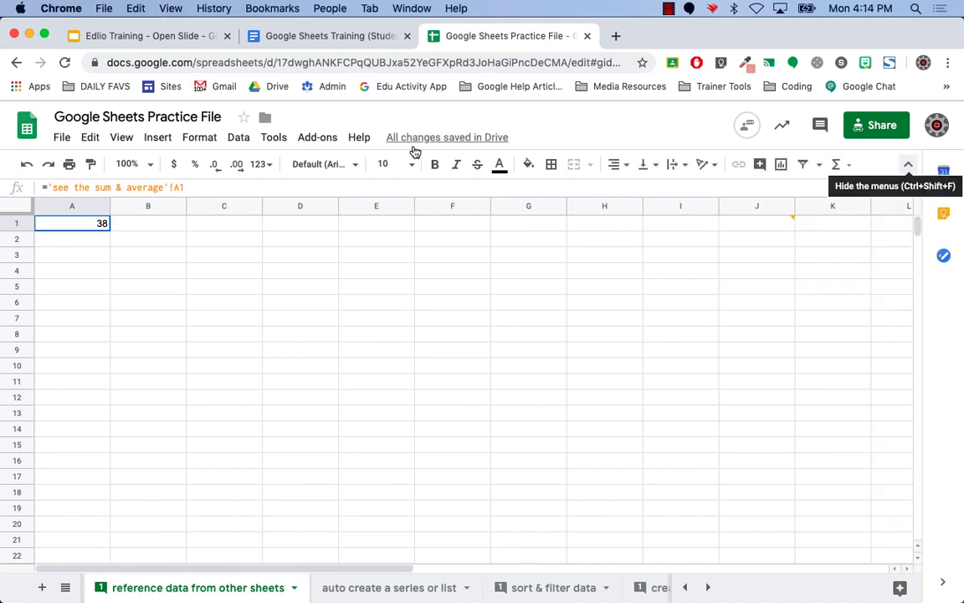
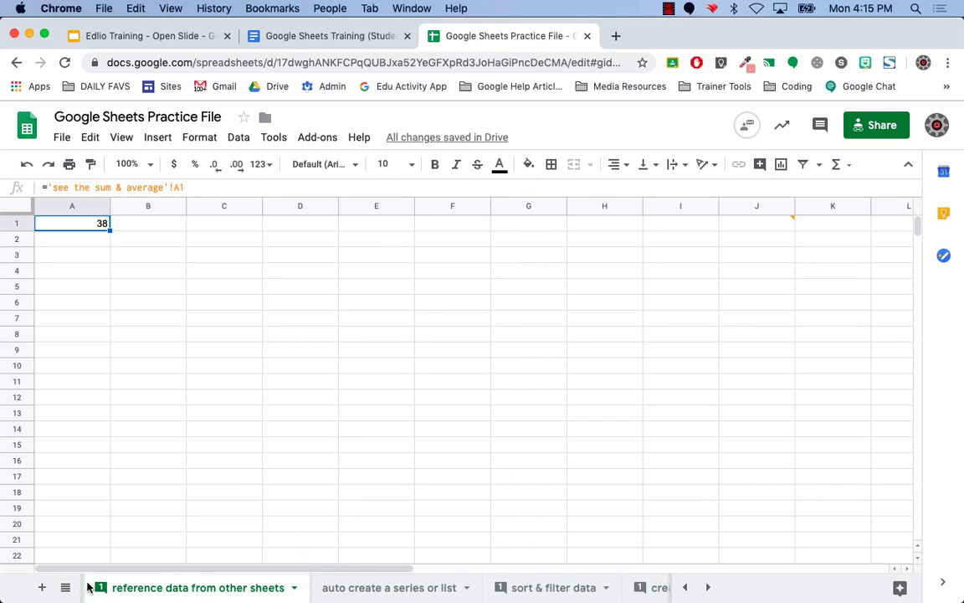
Set cell A1 of the "see the sum & average" sheet to 50.
click(684, 587)
click(685, 587)
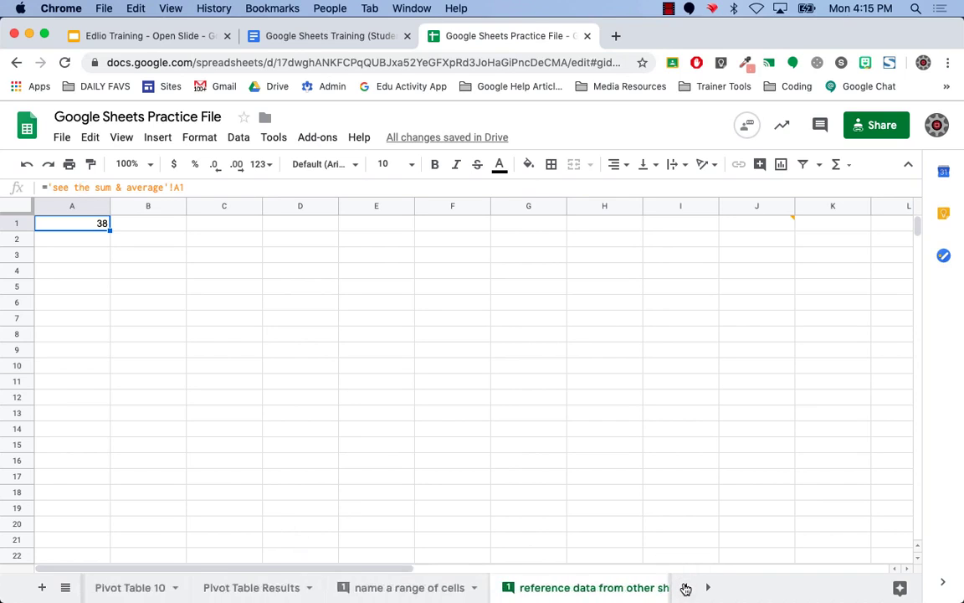
click(685, 587)
click(684, 587)
click(685, 586)
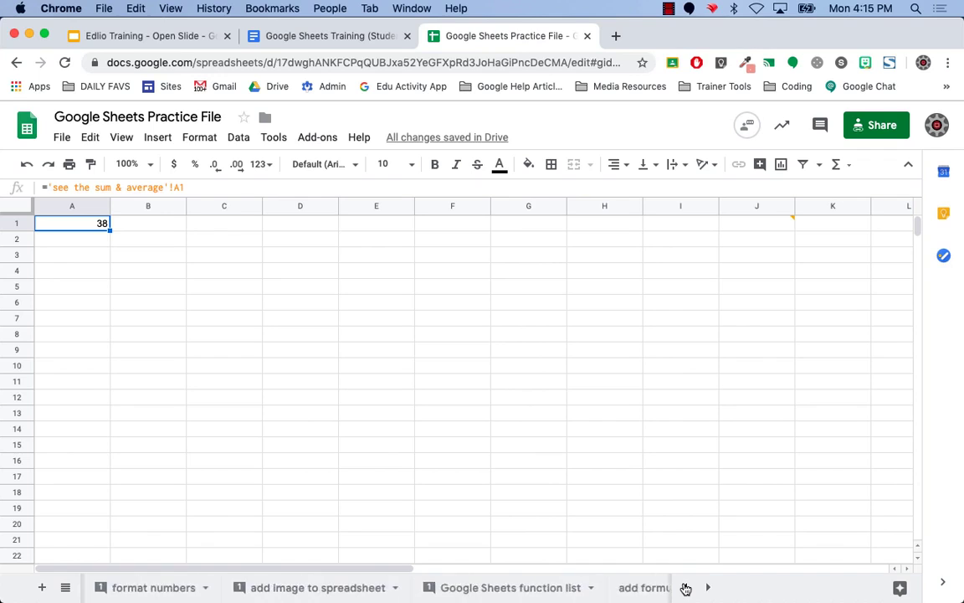
click(709, 590)
click(709, 589)
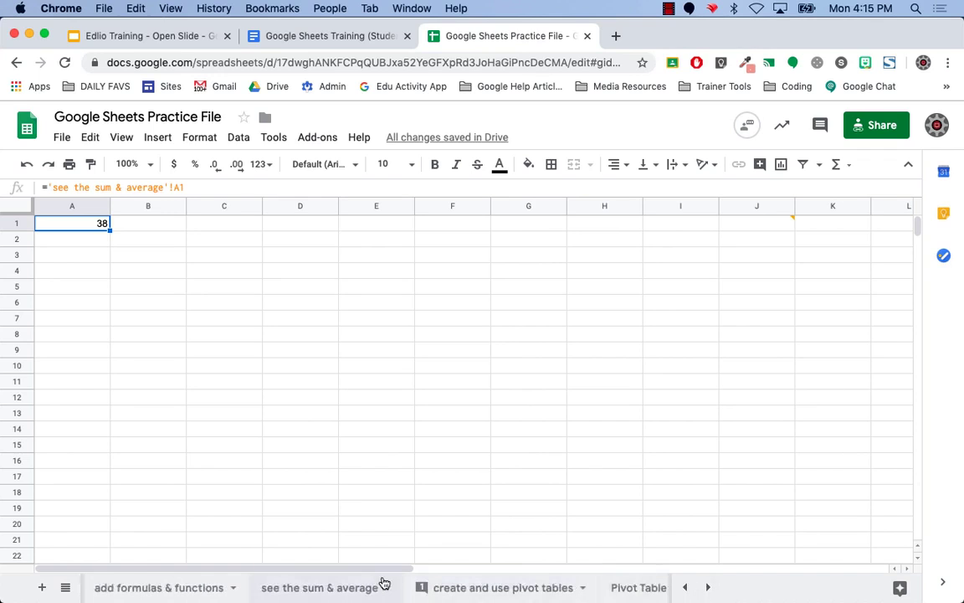
click(342, 591)
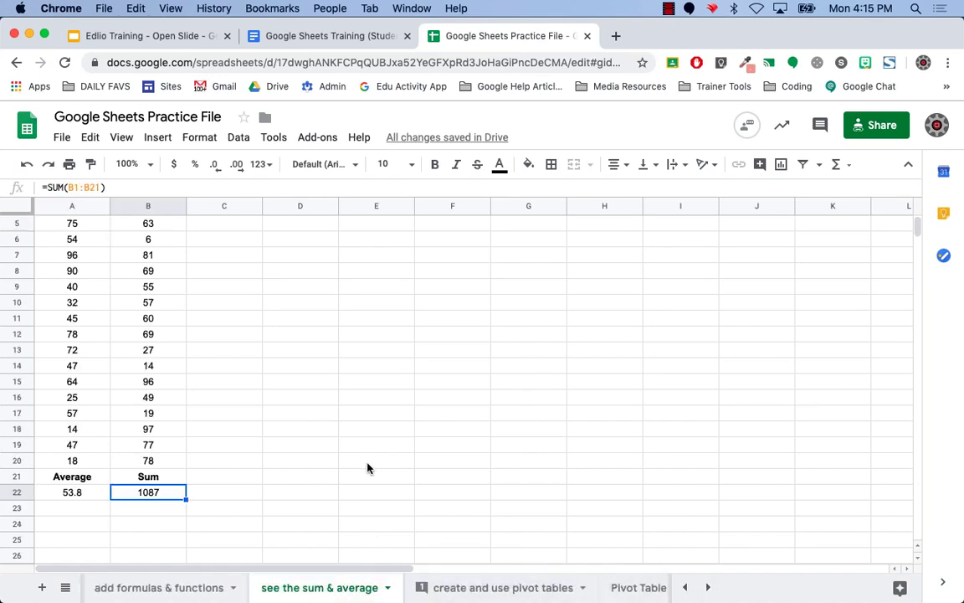
scroll(915, 222, up, 2)
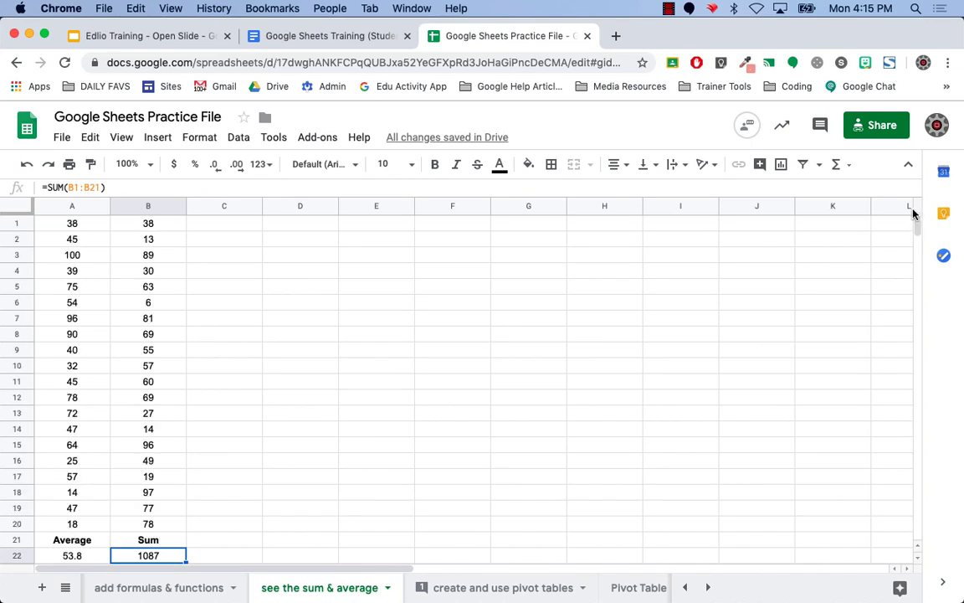
click(74, 226)
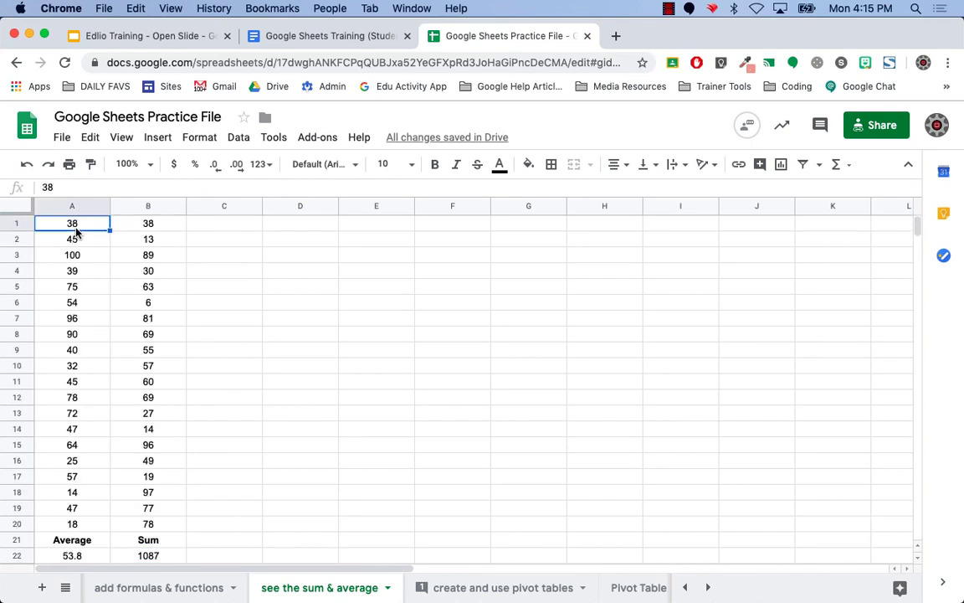
text(50)
key(Return)
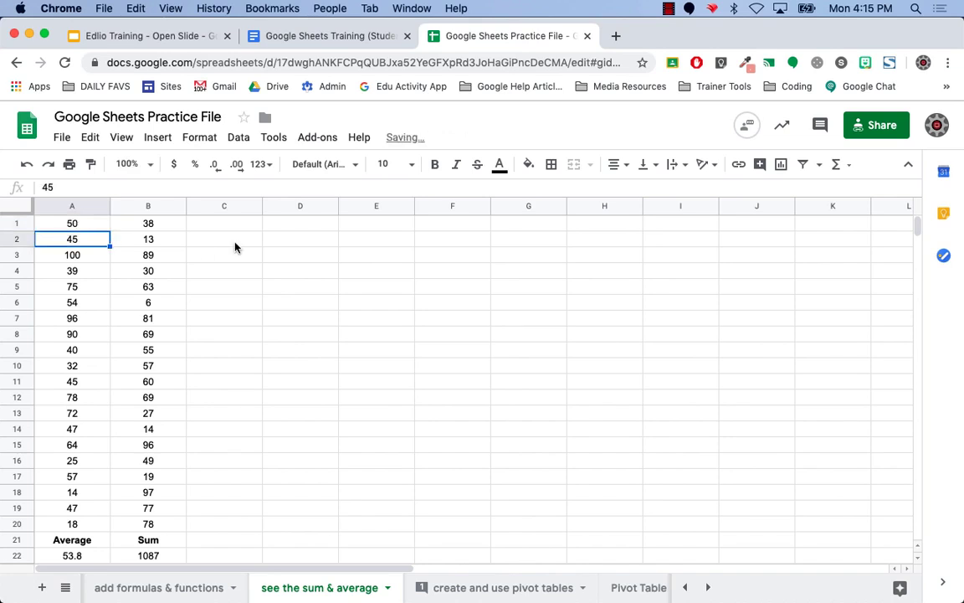
Return to the "reference data from other sheets" sheet and inspect the cross-sheet reference formula in A1.
click(707, 587)
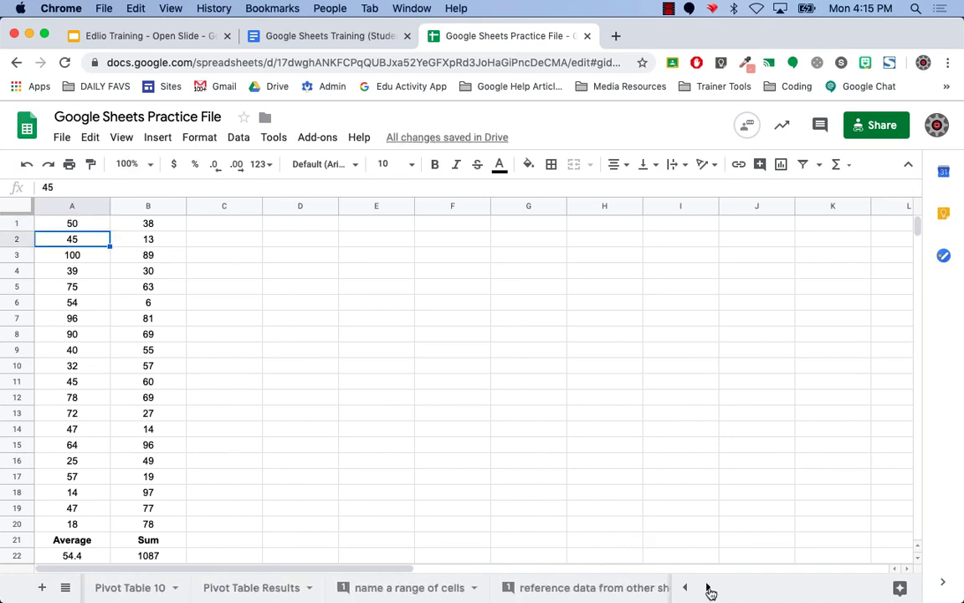
click(596, 589)
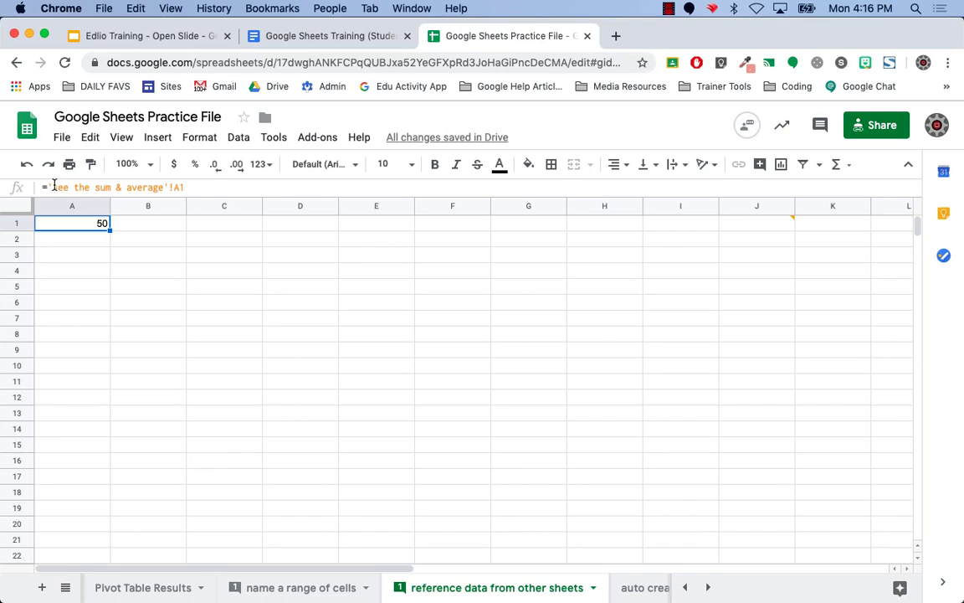
click(54, 185)
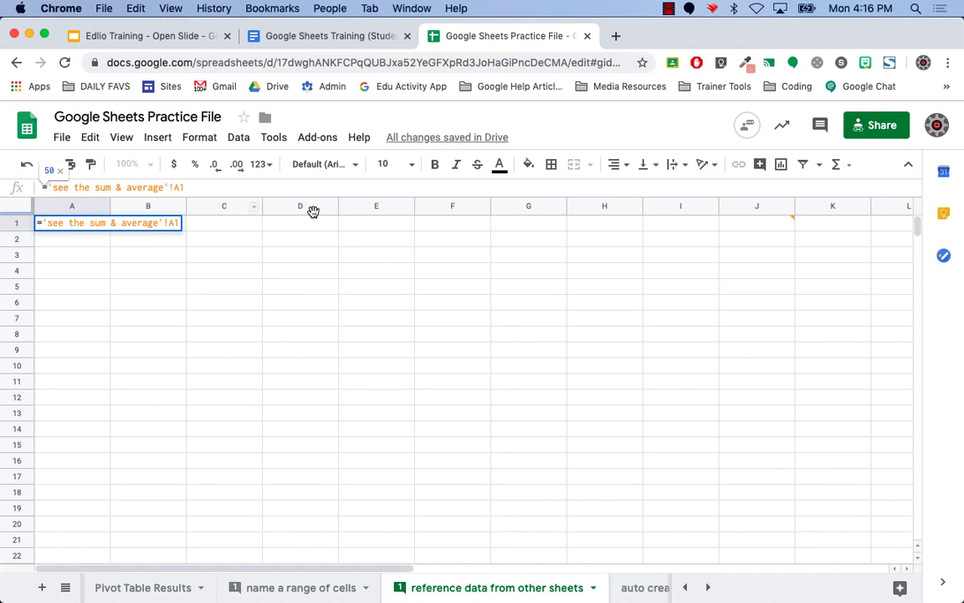
Open the "auto create a series or list" sheet.
click(708, 589)
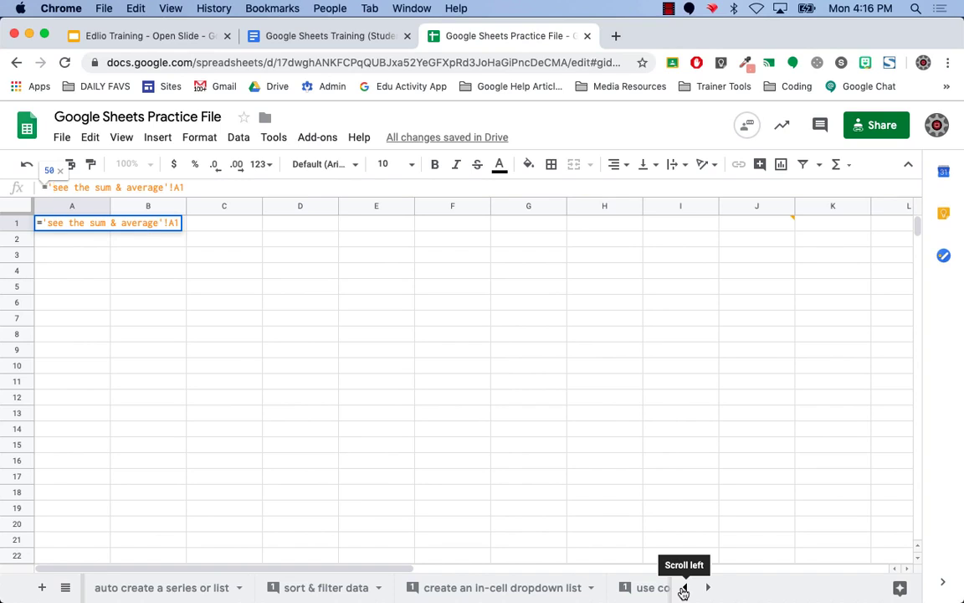
click(164, 590)
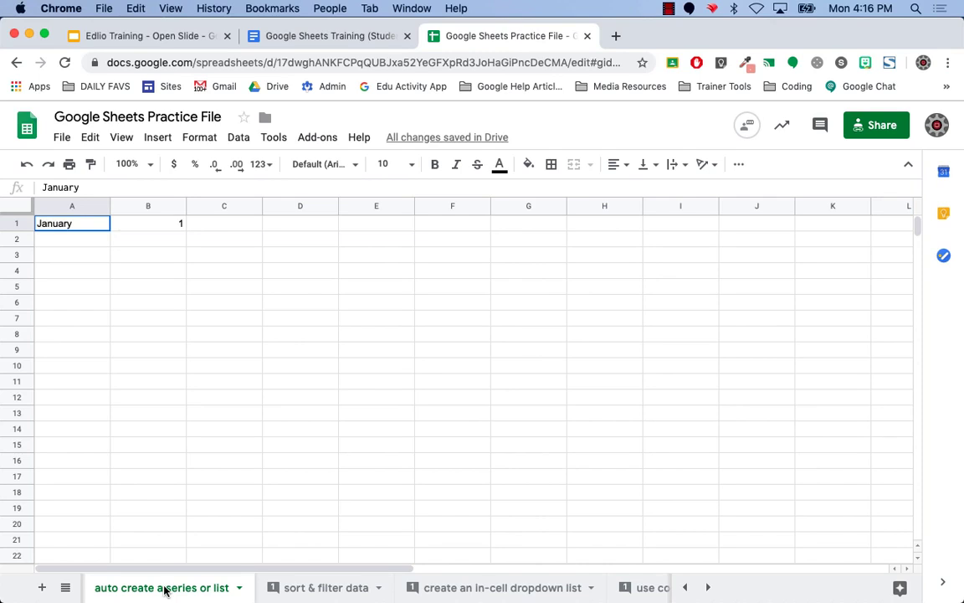
Try extending January in A1 into a month series down to A12, and undo the fill.
click(162, 270)
click(95, 225)
click(178, 275)
click(94, 226)
drag(111, 228, 99, 399)
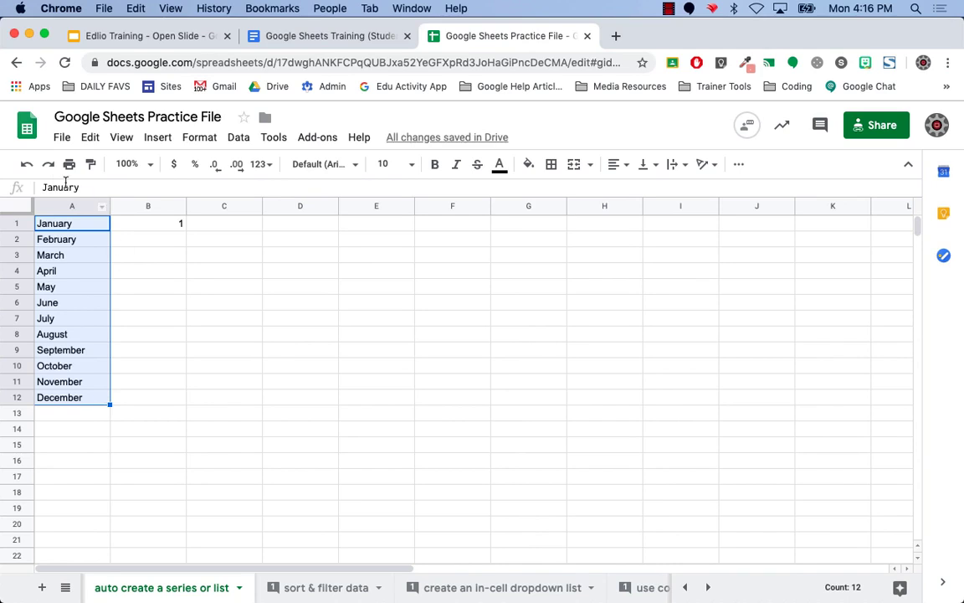
click(26, 164)
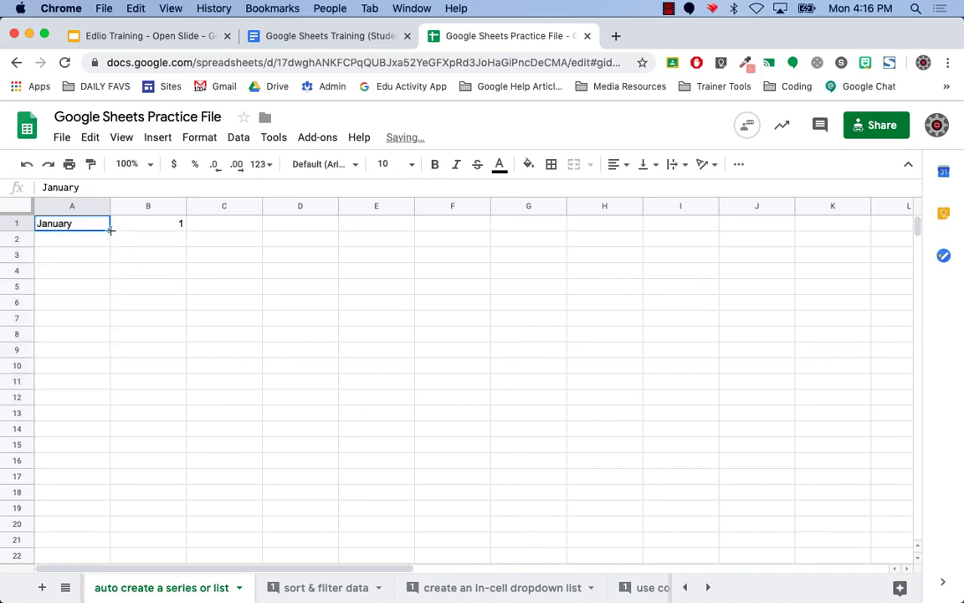
Autofill the month series from January in A1 down to December in A12.
drag(111, 229, 94, 398)
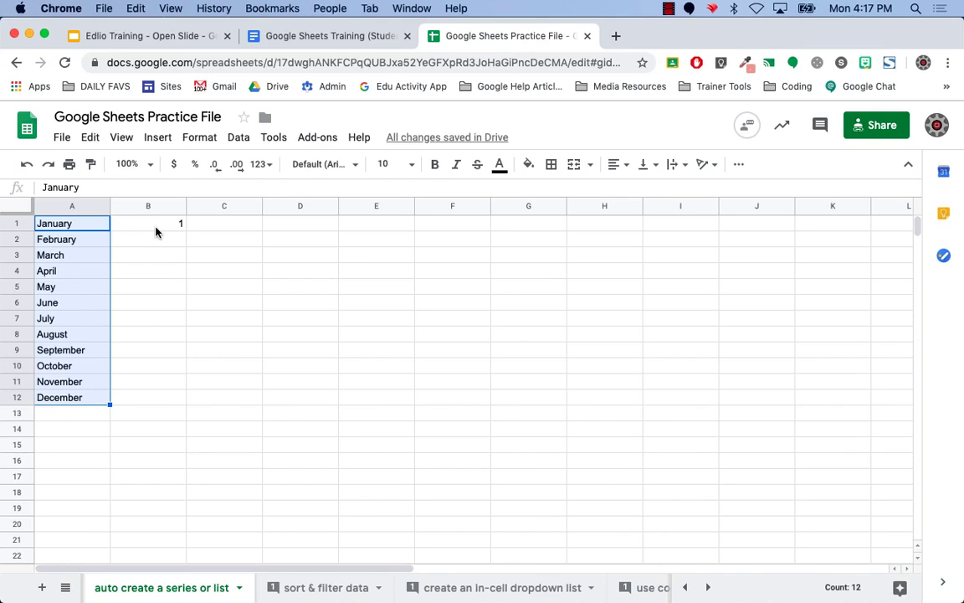
click(237, 244)
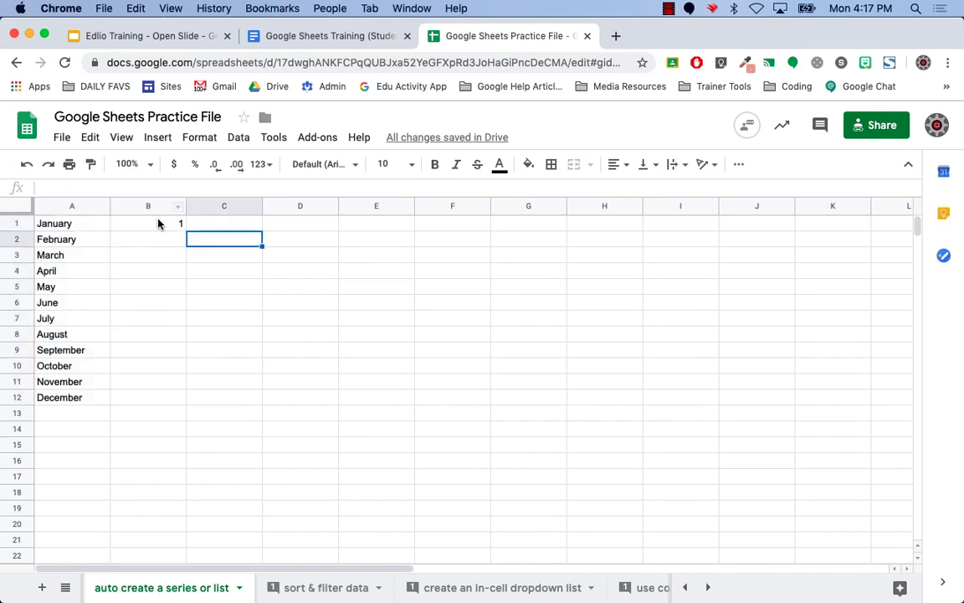
Try filling the single value 1 from B1 down to B12, and undo the fill.
click(181, 228)
drag(184, 228, 177, 402)
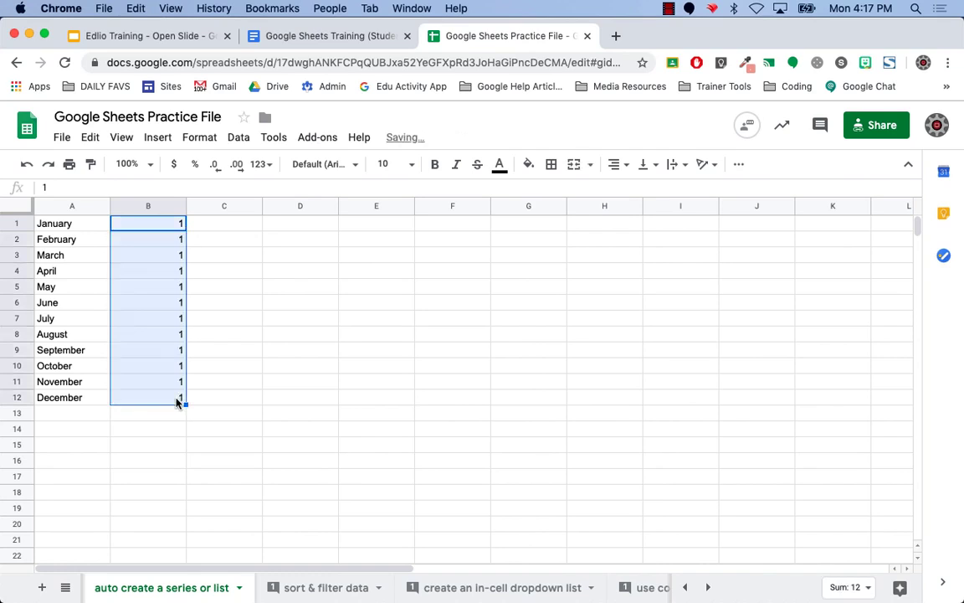
click(26, 165)
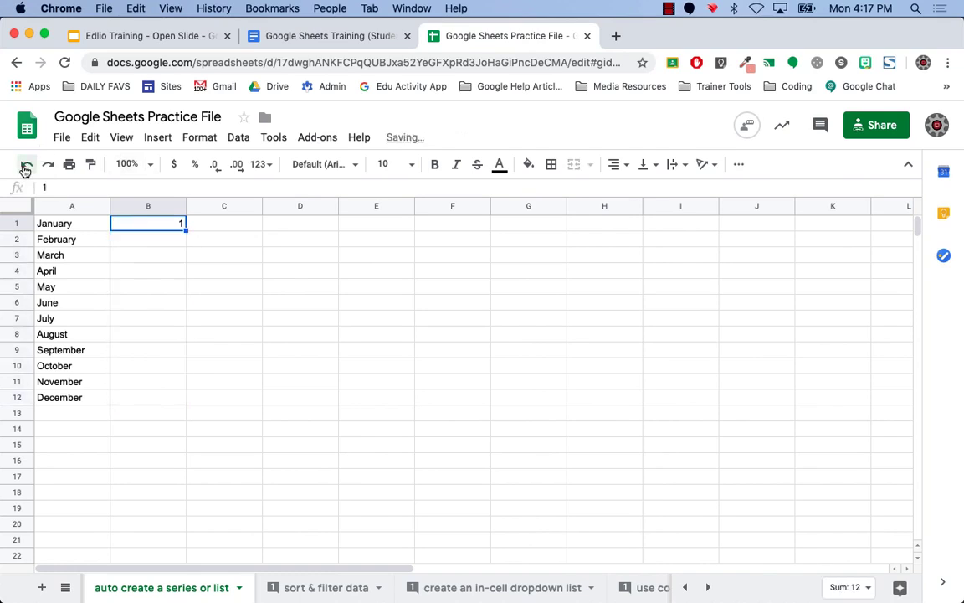
Enter 2 in B2 and autofill the number series from B1:B2 down to 12 in B12.
key(Down)
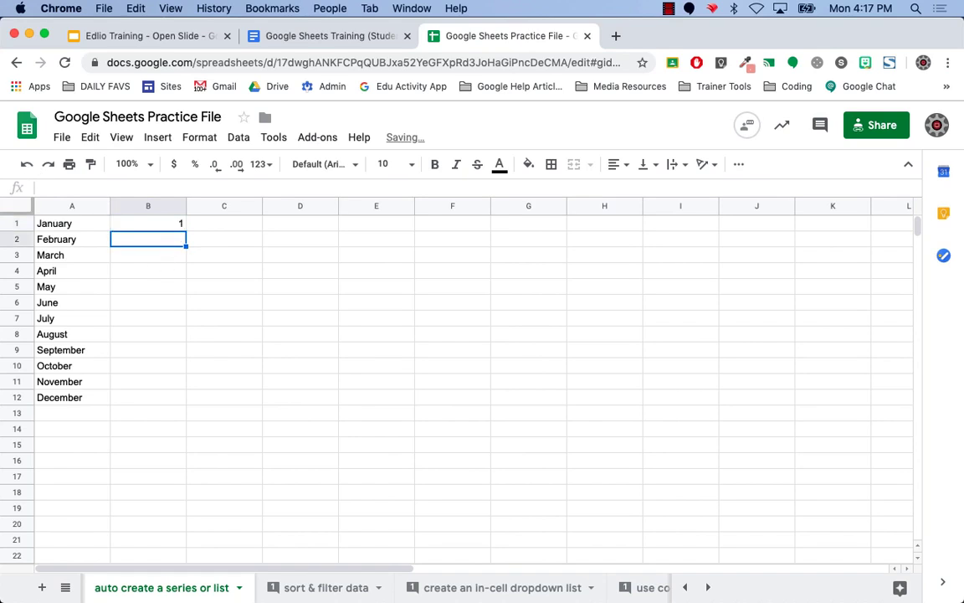
text(2)
drag(164, 222, 188, 398)
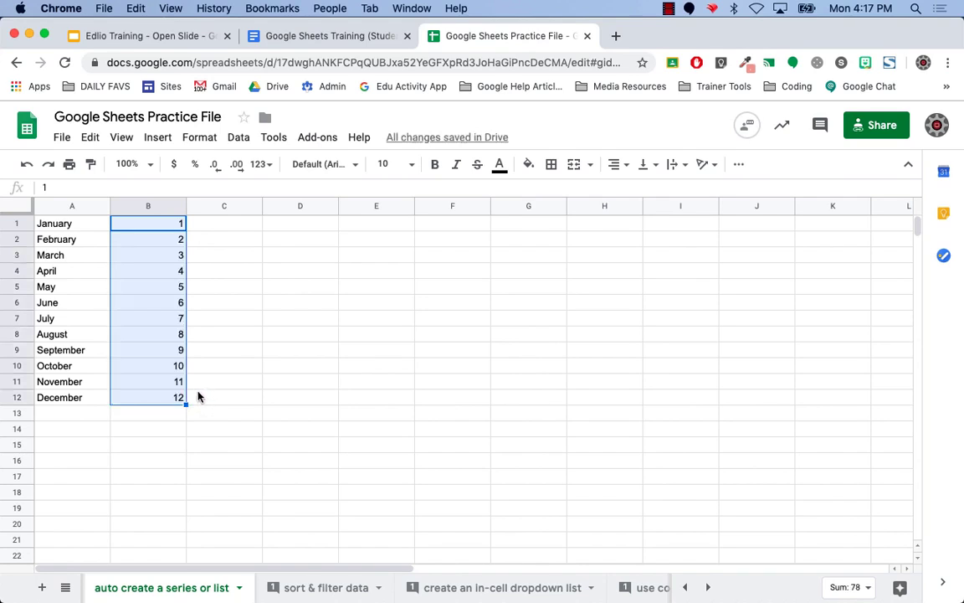
click(213, 351)
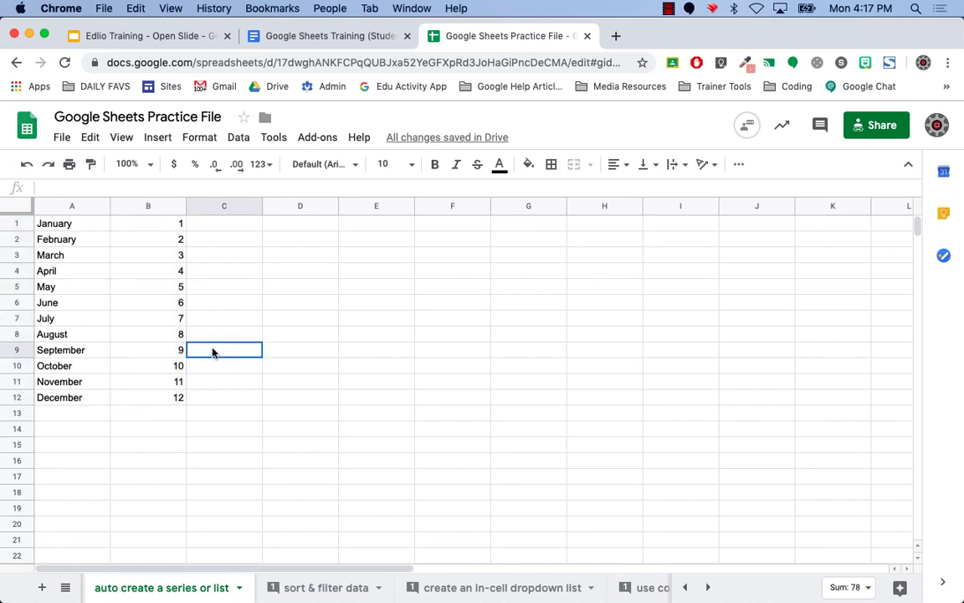
Check the first and last cells of the column B number series and select its starting pair B1:B2.
click(165, 224)
click(168, 399)
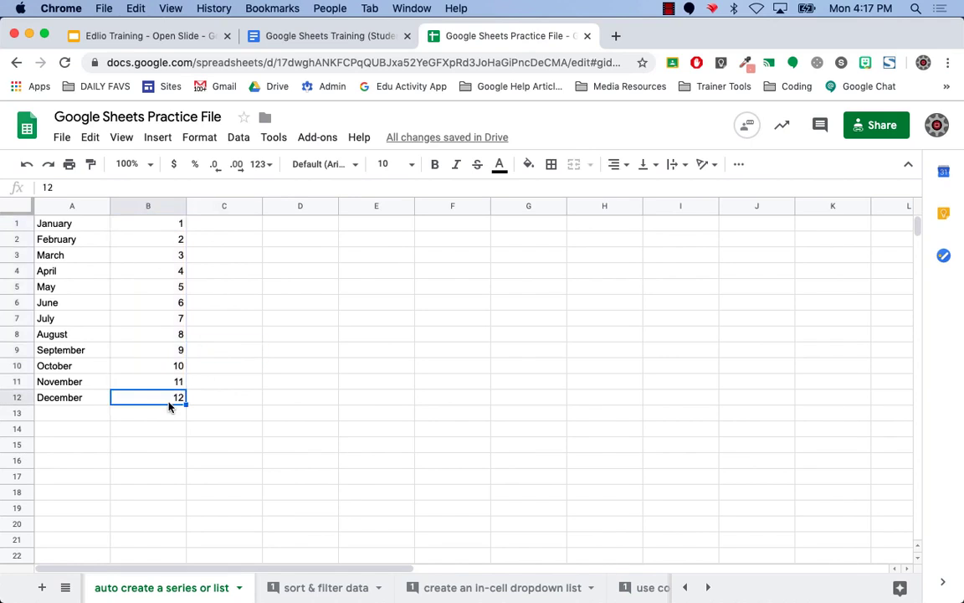
click(156, 225)
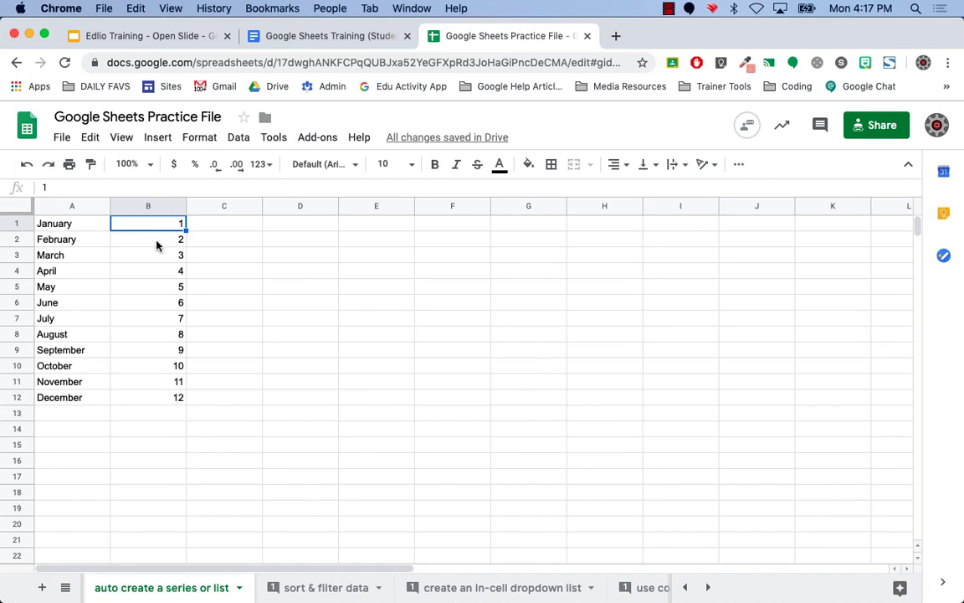
shift+click(156, 242)
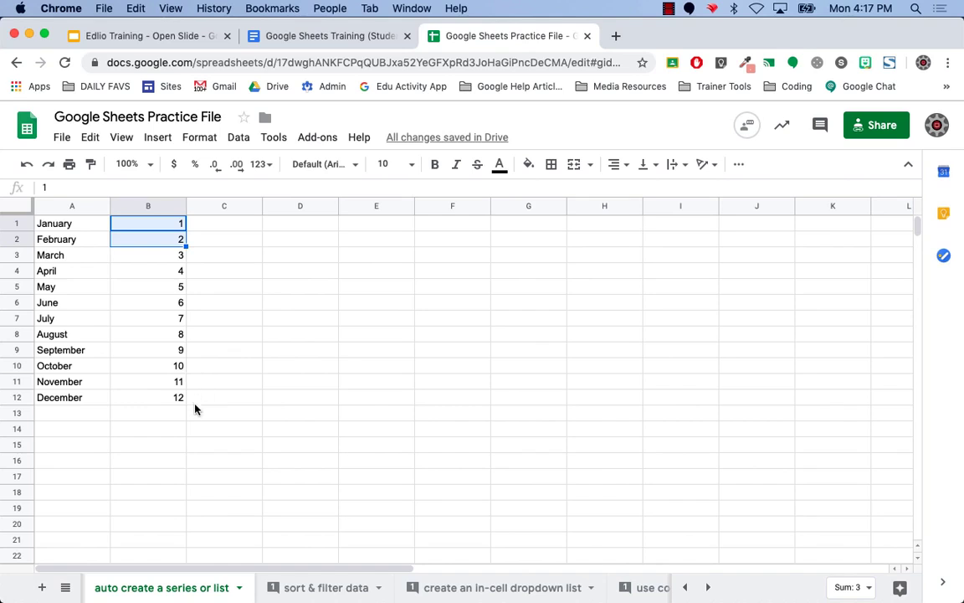
On the "sort & filter data" sheet, create a new filter view for the extra credit values in D2:D12 and close it.
click(316, 592)
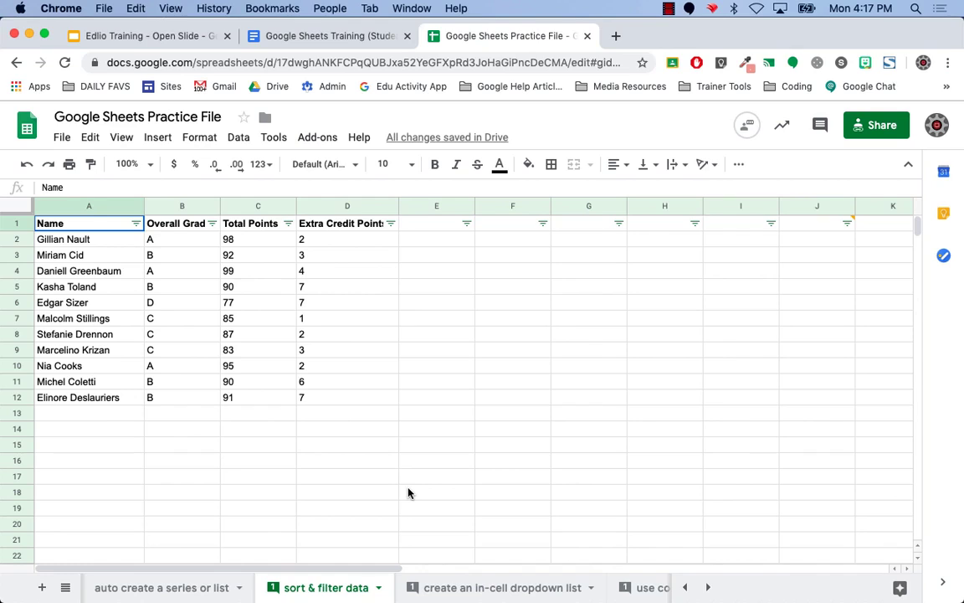
mouse_move(833, 224)
click(329, 241)
drag(329, 241, 347, 401)
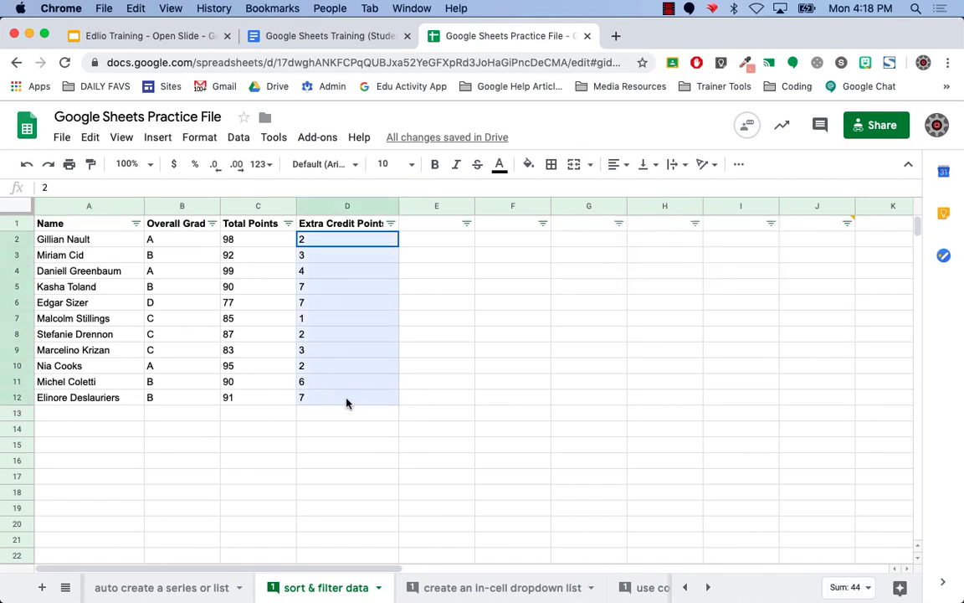
click(239, 137)
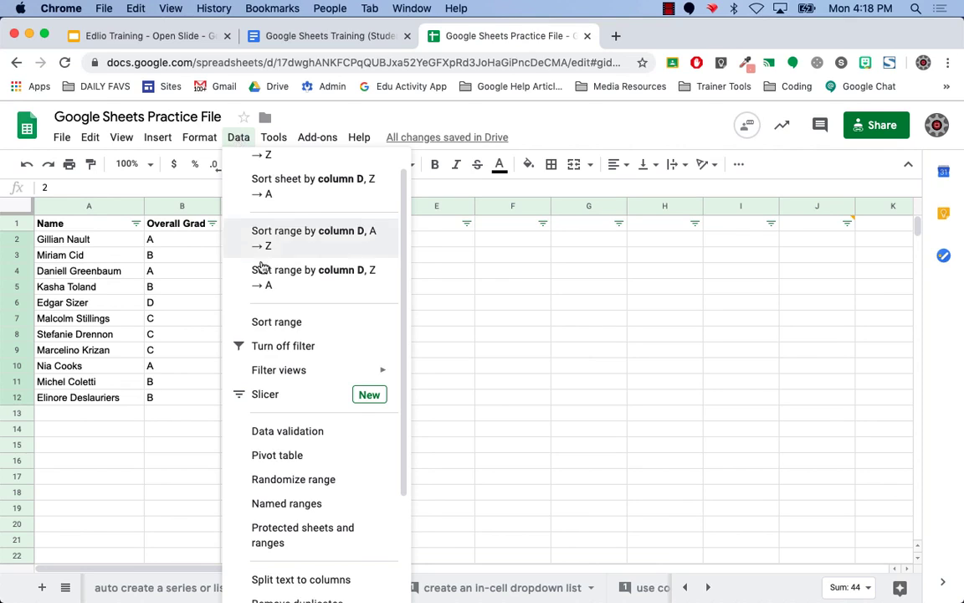
mouse_move(333, 310)
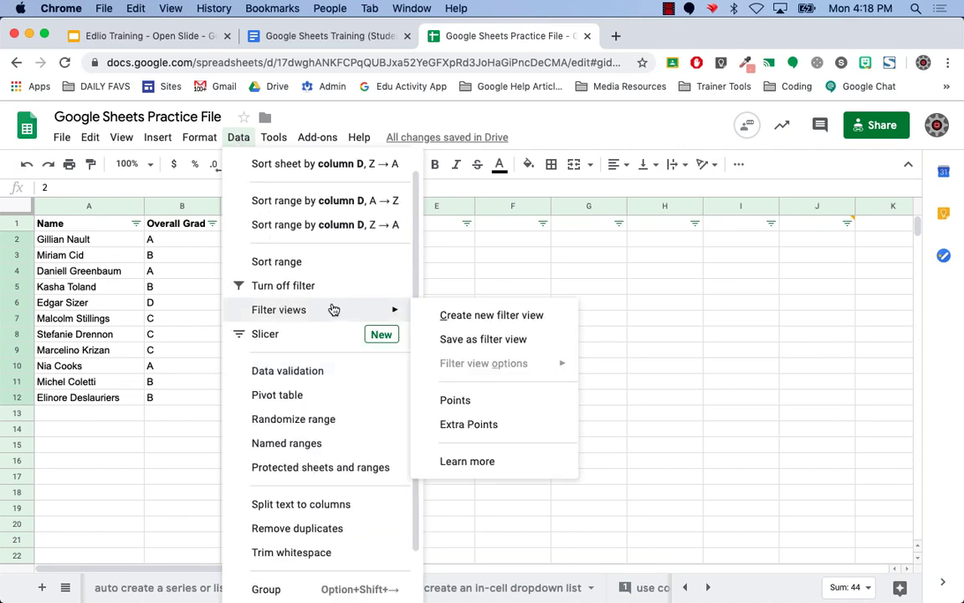
click(492, 316)
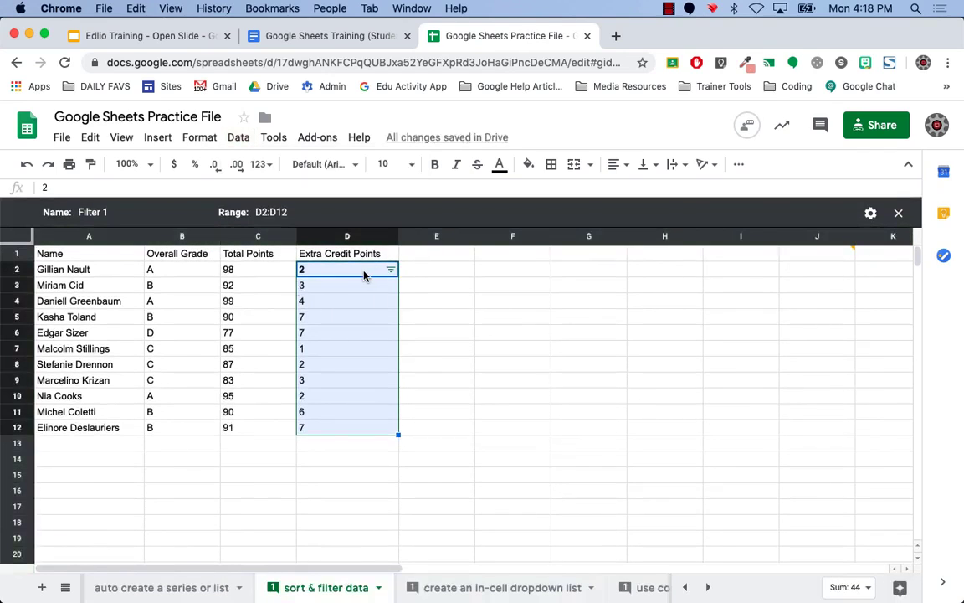
click(898, 216)
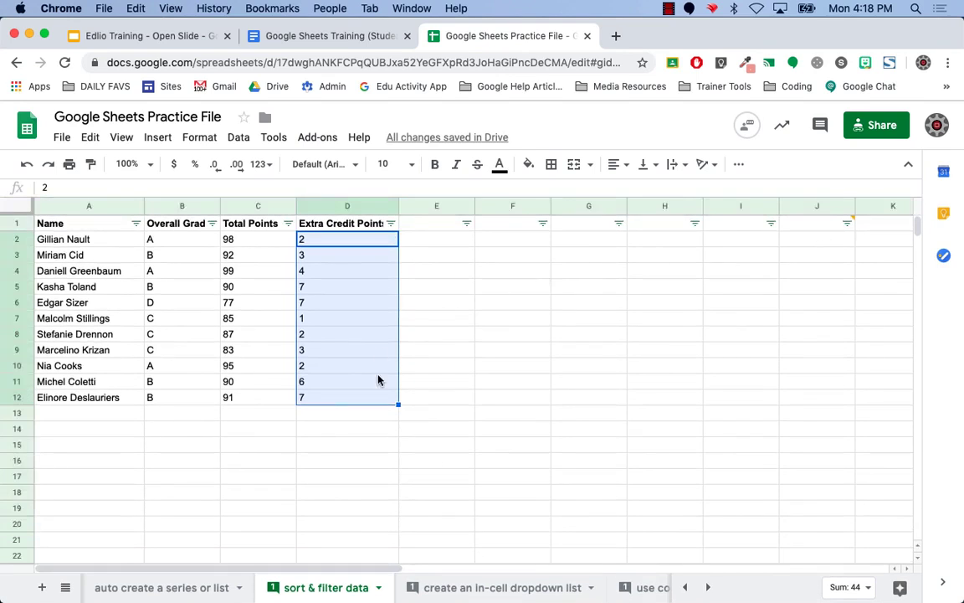
On the "create an in-cell dropdown list" sheet, examine the Order Status options offered in D2 without choosing one.
click(480, 593)
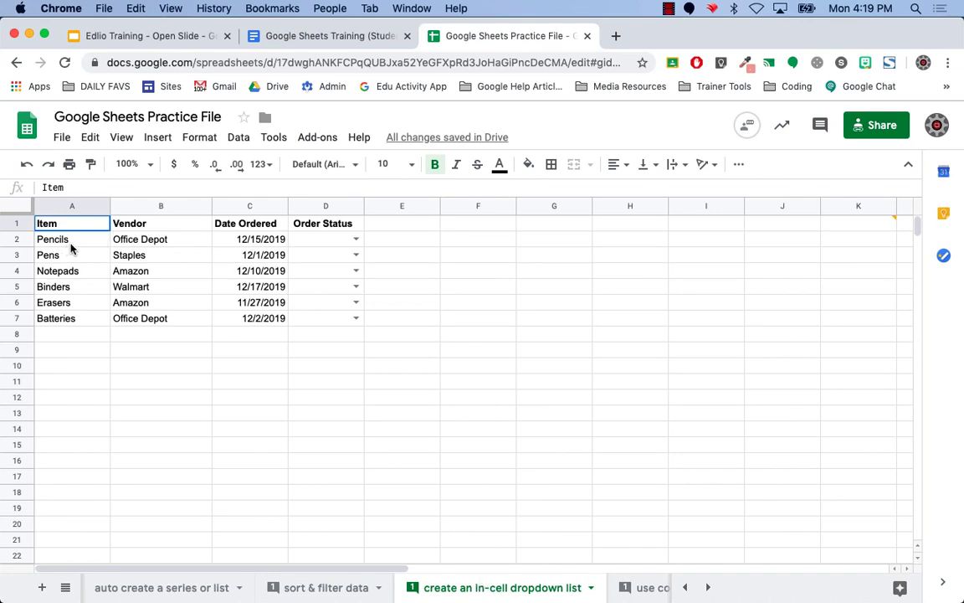
click(357, 240)
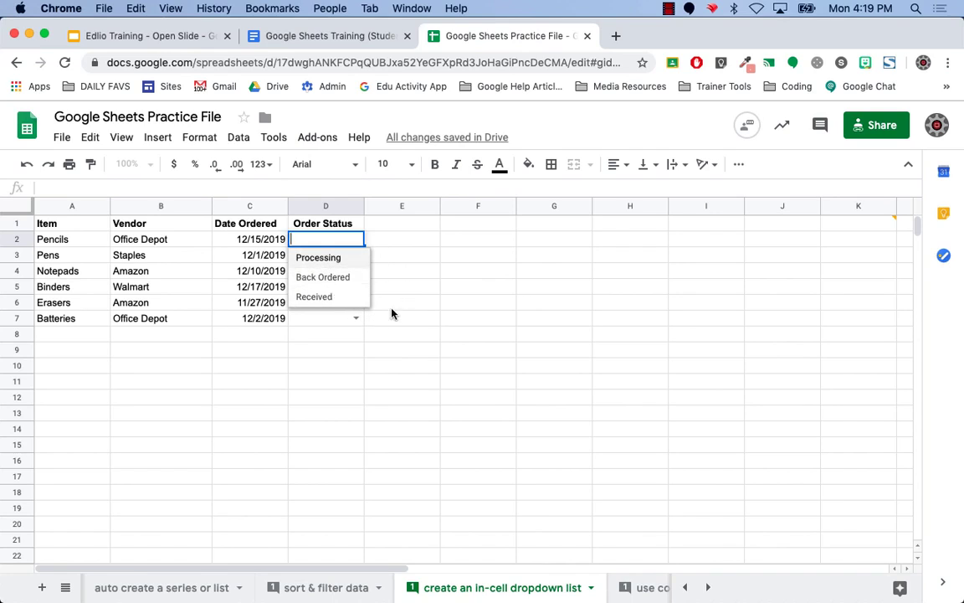
click(404, 286)
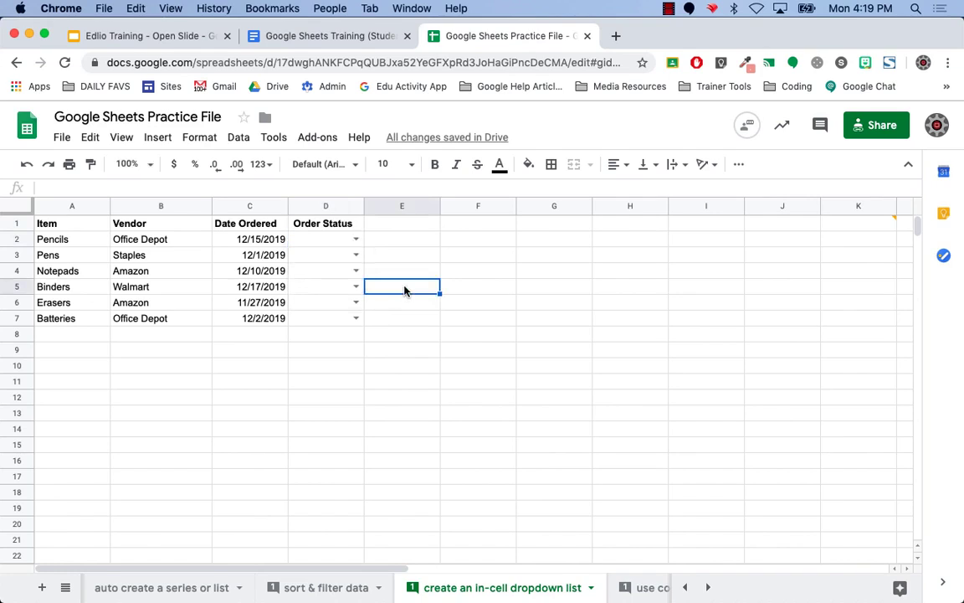
click(318, 241)
click(355, 239)
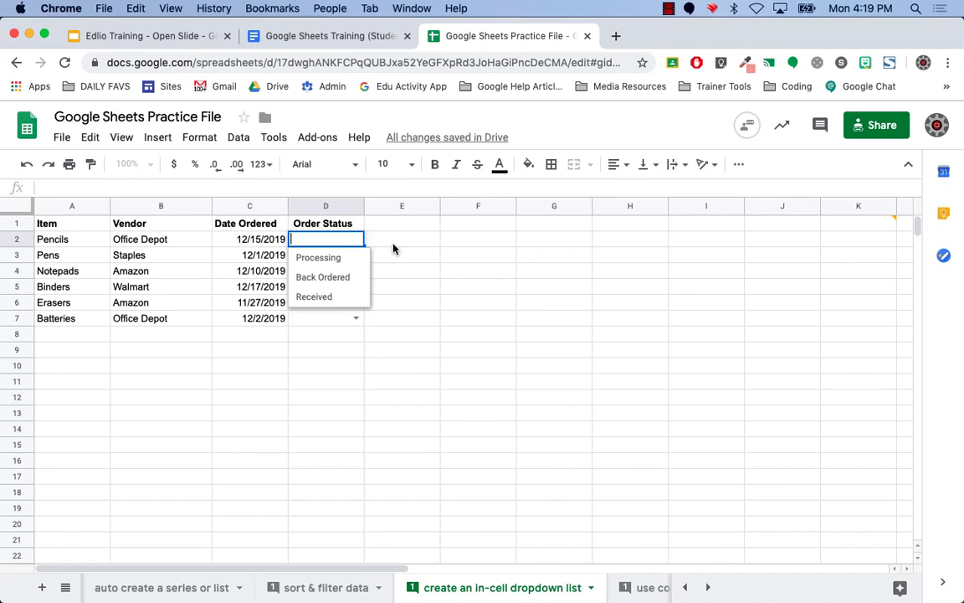
click(393, 245)
Delete the Order Status dropdown cells D2:D7, shifting the cells below up.
click(323, 247)
shift+click(311, 320)
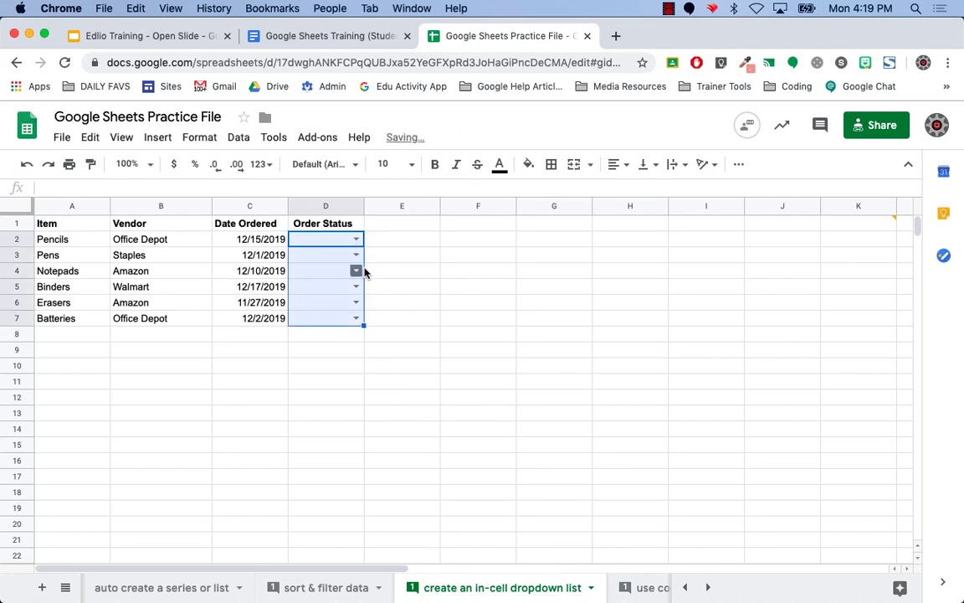
right_click(332, 245)
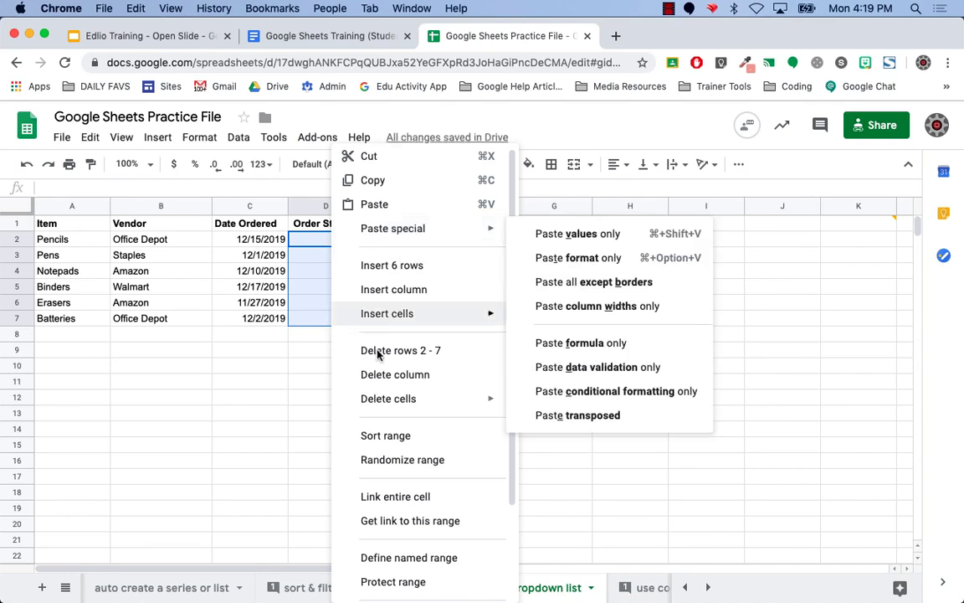
mouse_move(396, 402)
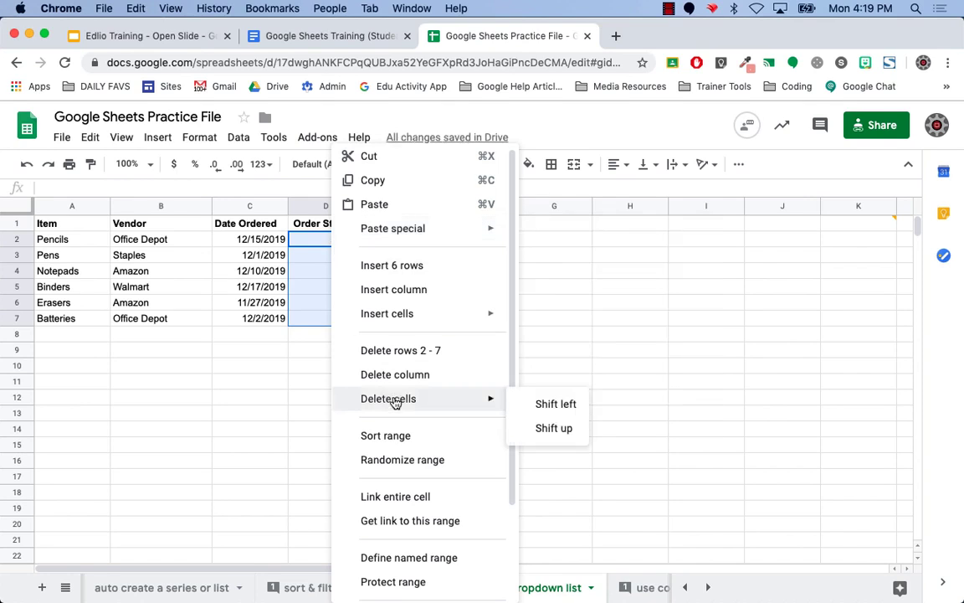
click(559, 425)
click(526, 384)
click(329, 241)
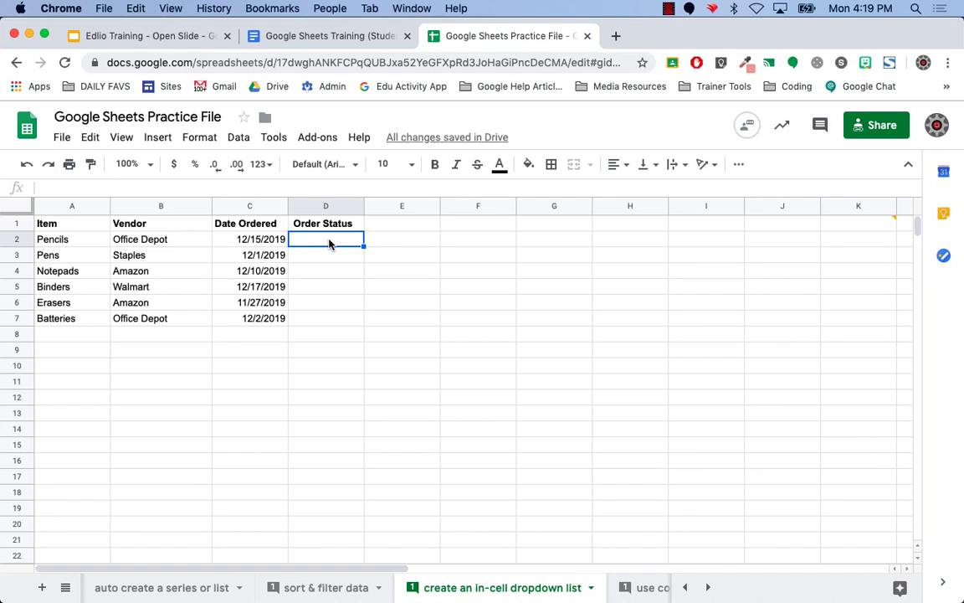
Read the comment in K1 about creating a list of items, and return to cell D2.
click(873, 227)
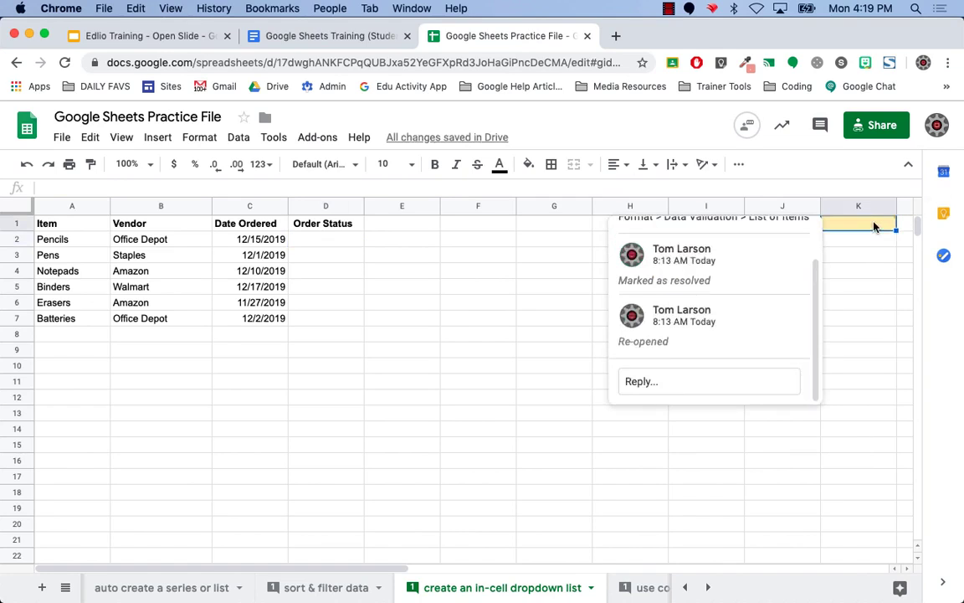
drag(816, 308, 819, 270)
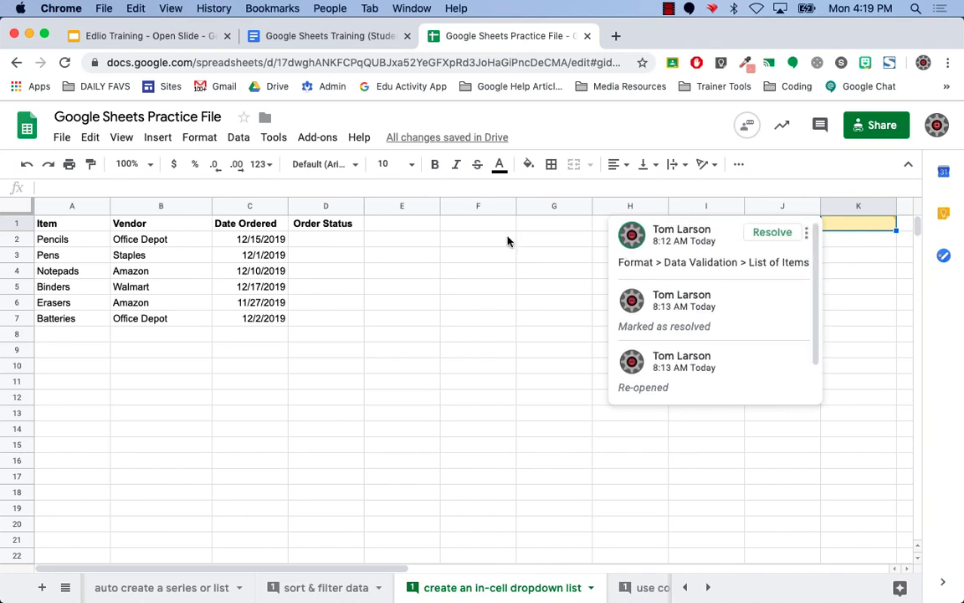
click(339, 241)
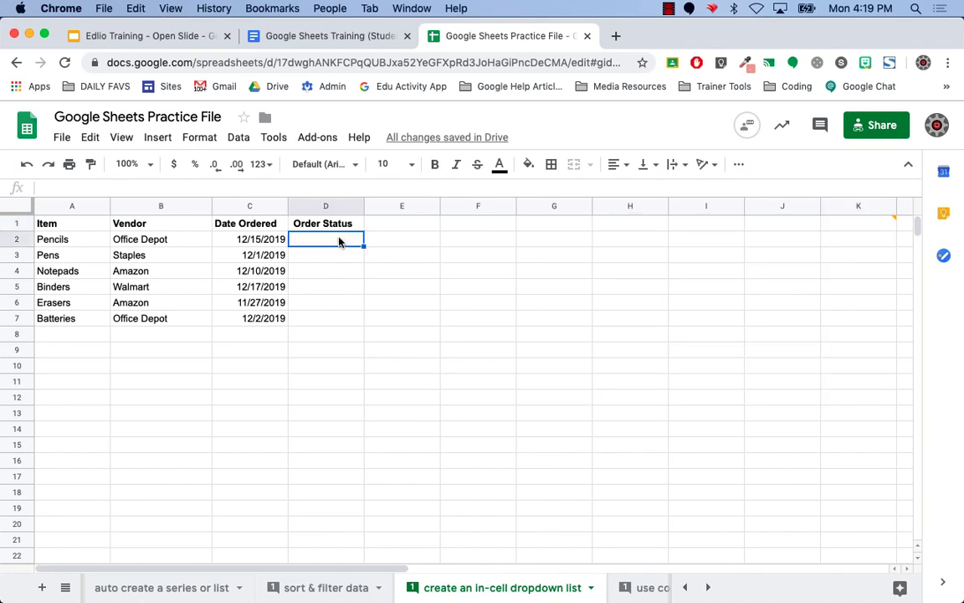
Add data validation to D2 as an in-cell dropdown with the list of items Processing,Back Ordered,Received.
click(201, 139)
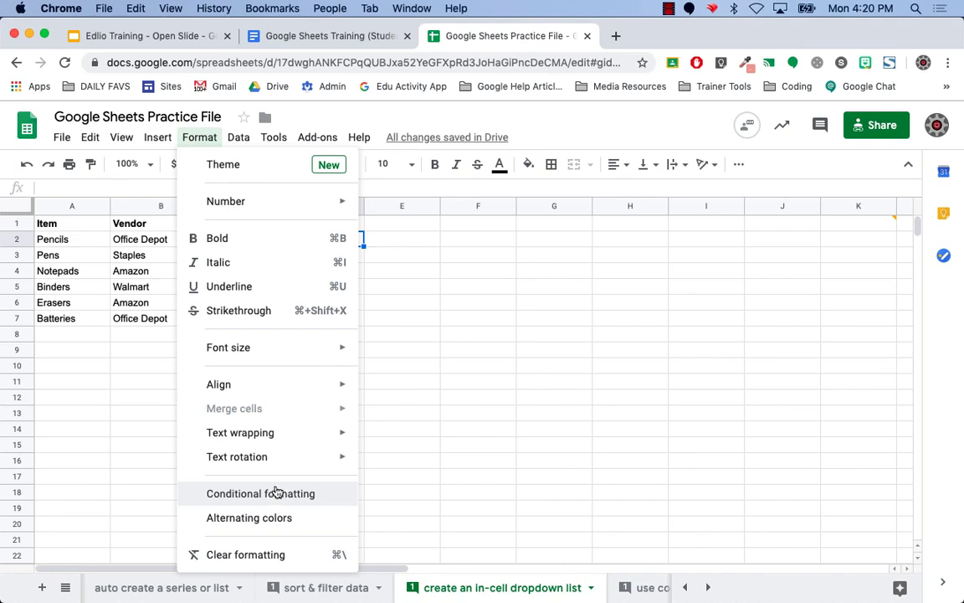
mouse_move(239, 137)
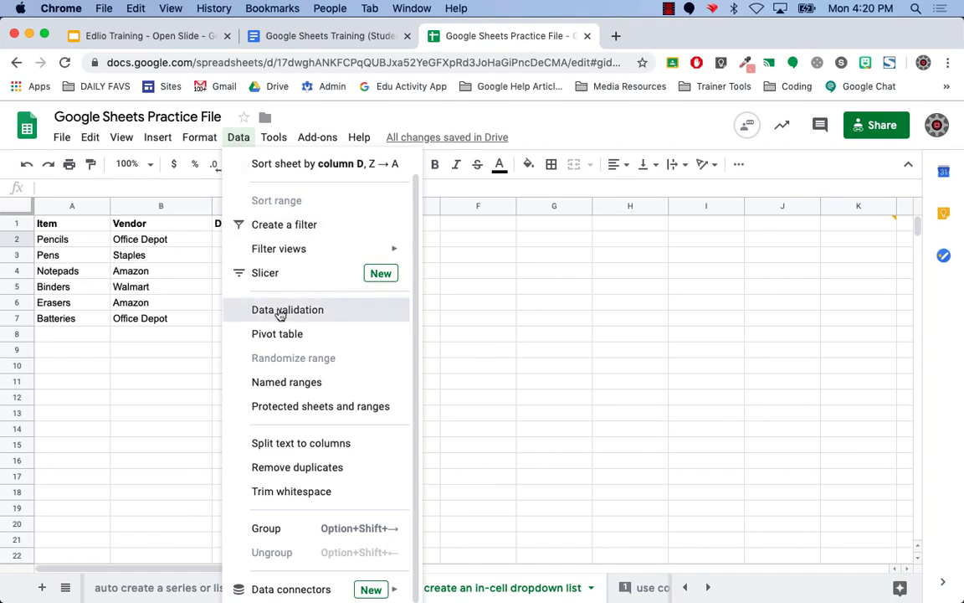
click(252, 311)
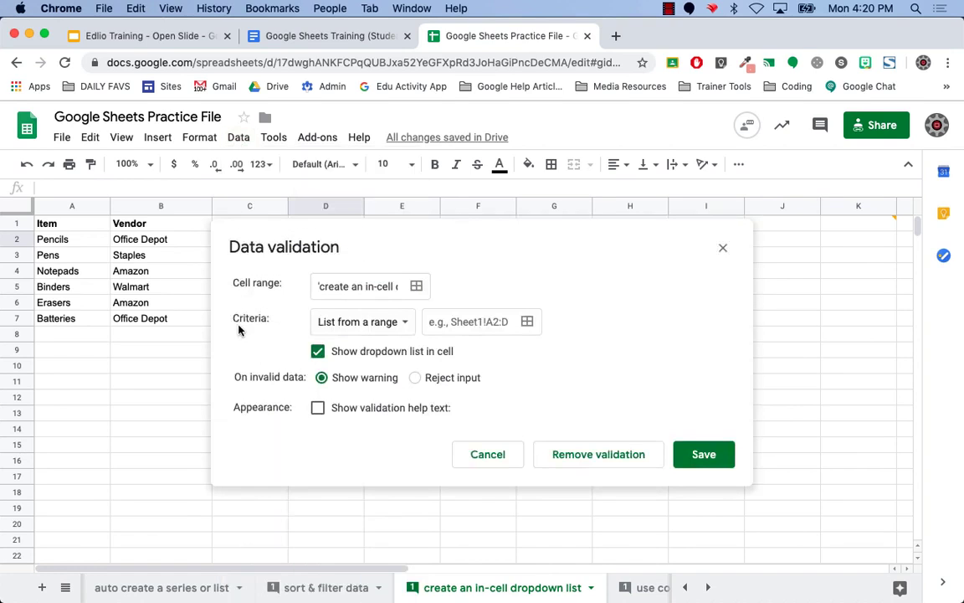
click(403, 323)
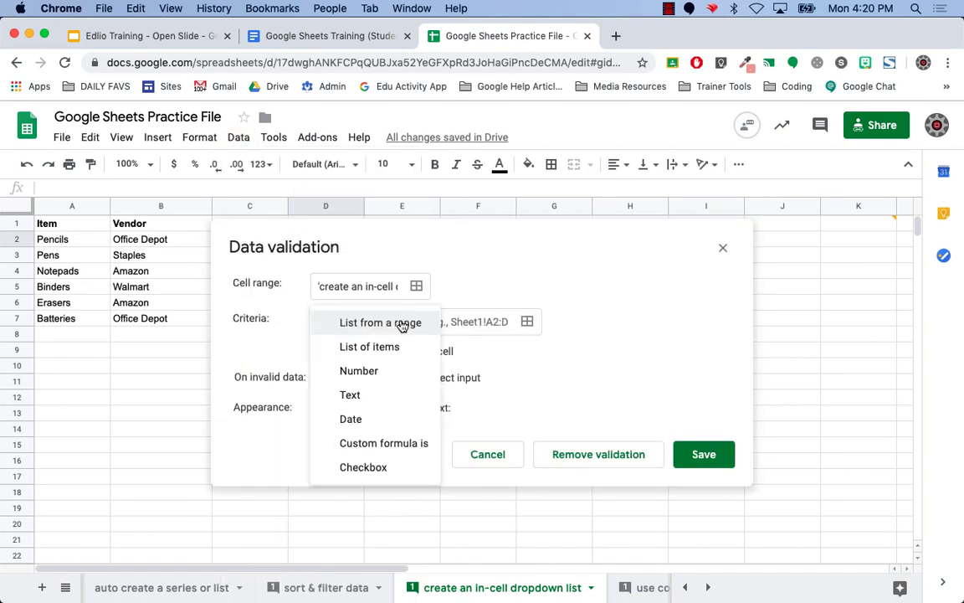
click(390, 347)
click(430, 323)
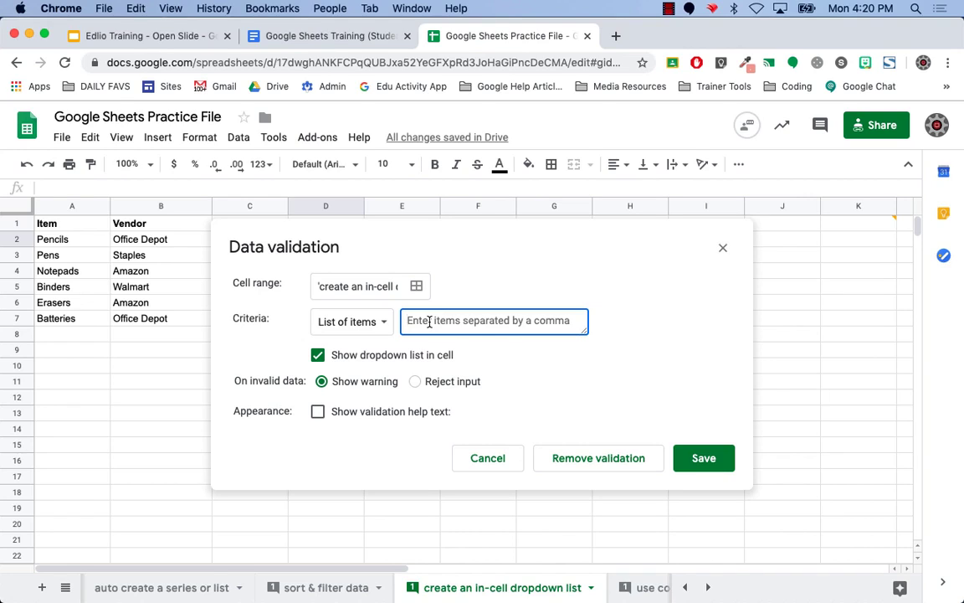
text(Processing)
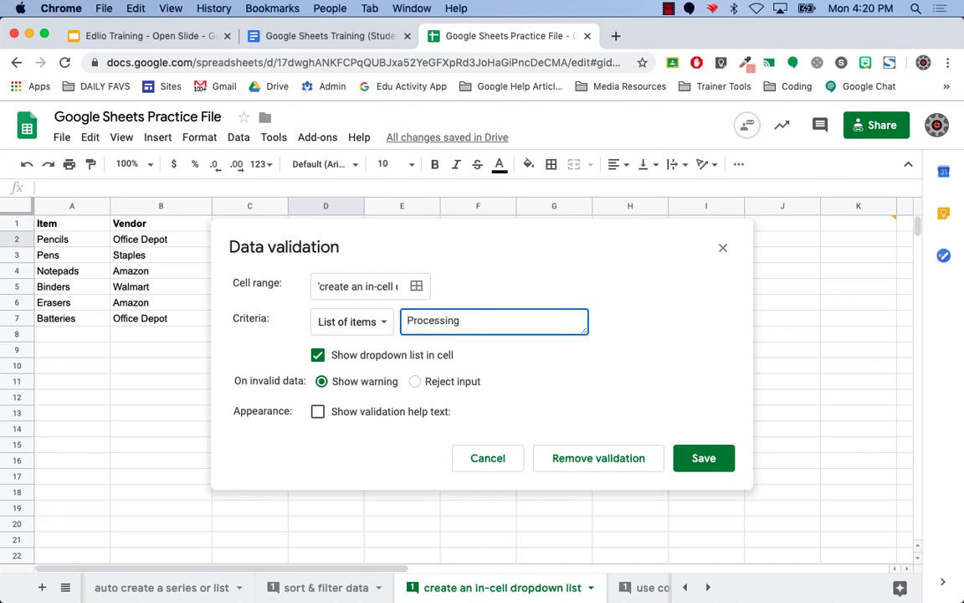
text(,Back Ordered,)
text(Received)
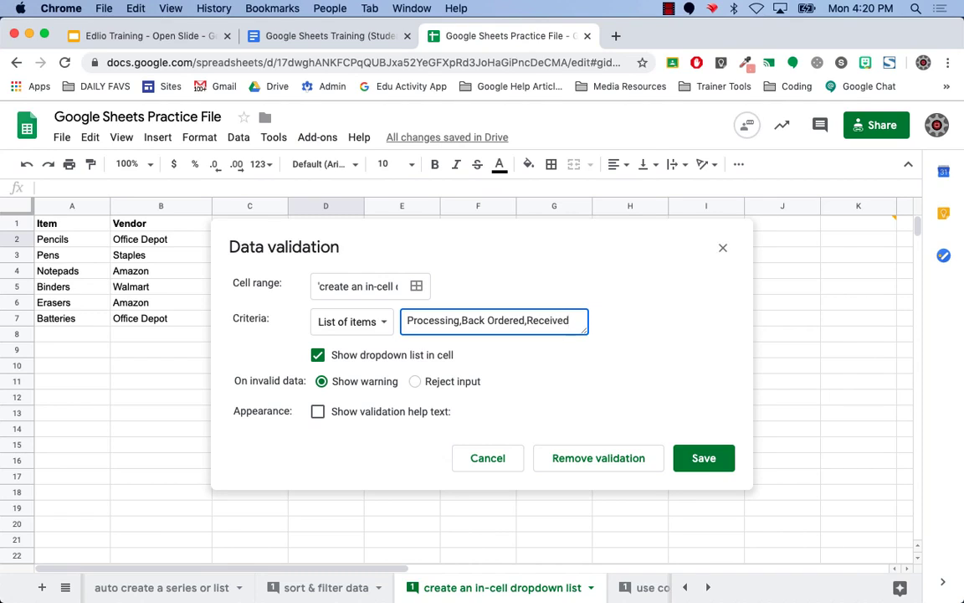
click(700, 458)
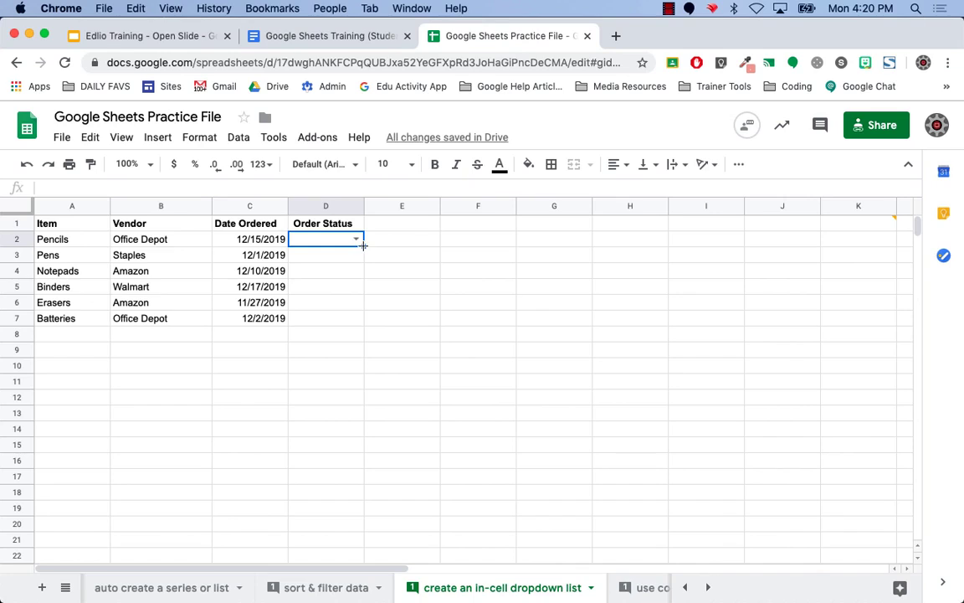
Copy the D2 dropdown down through D7 and set the Order Status for Pens in D3 to Processing.
drag(362, 244, 358, 320)
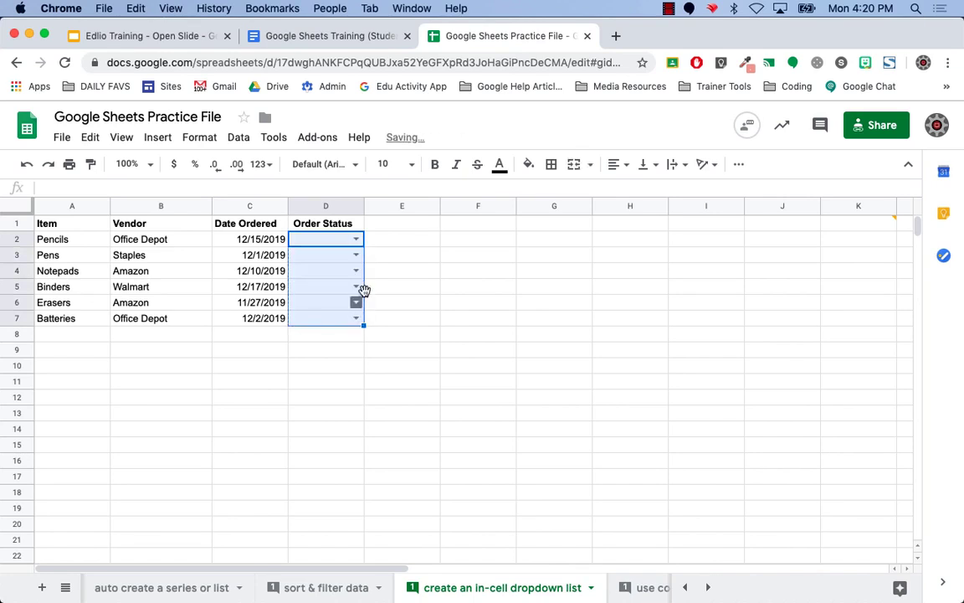
click(356, 254)
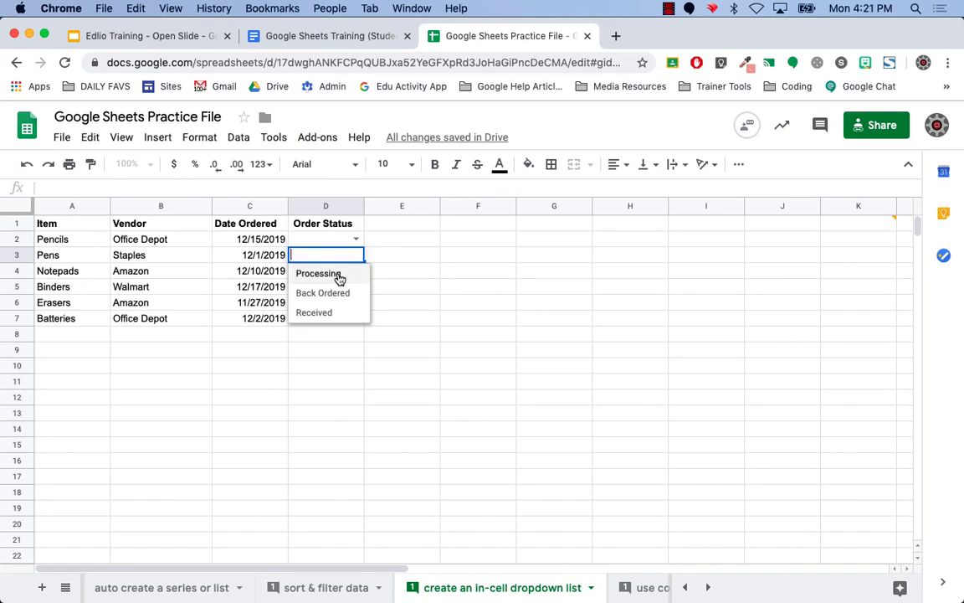
click(338, 275)
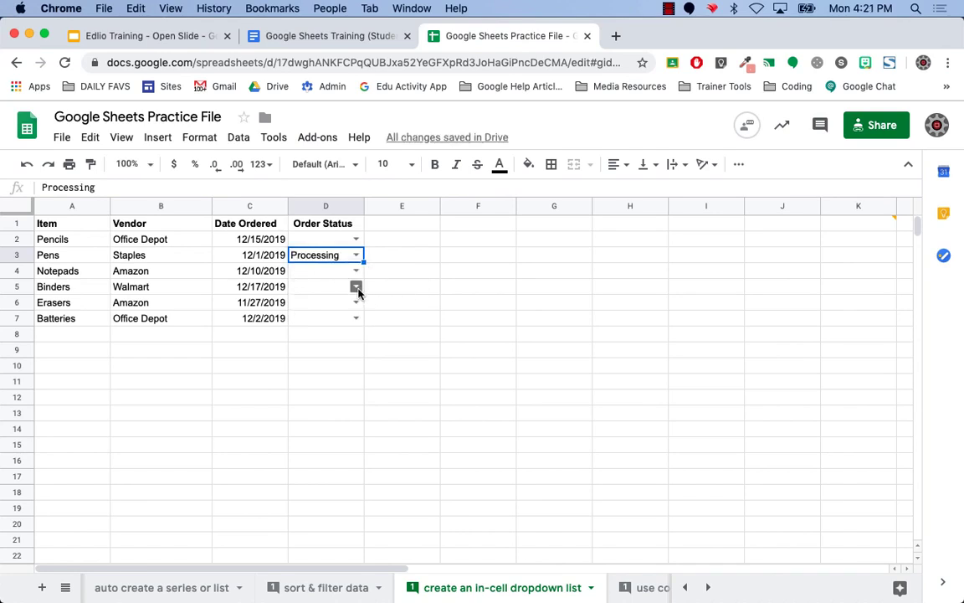
click(355, 286)
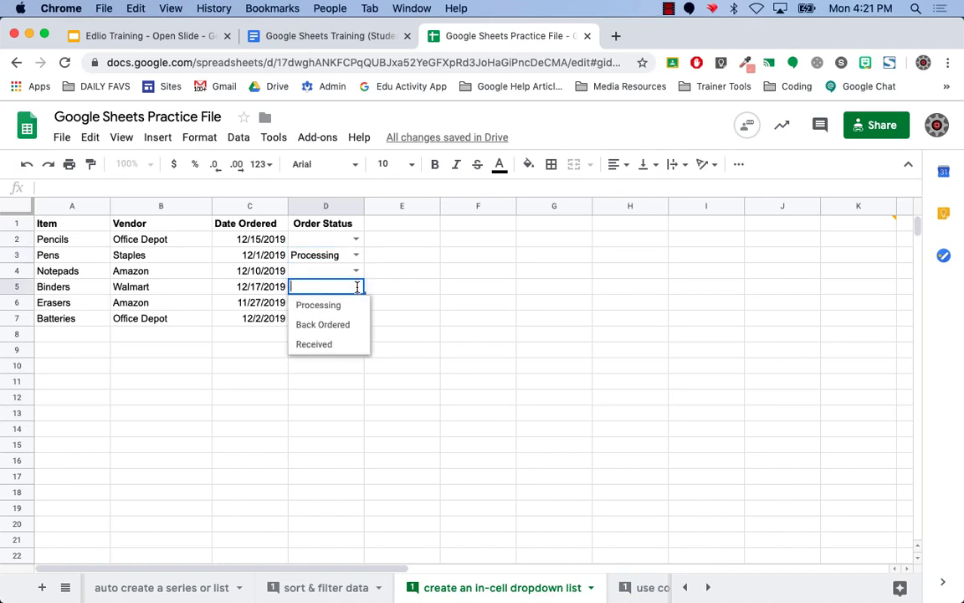
click(402, 290)
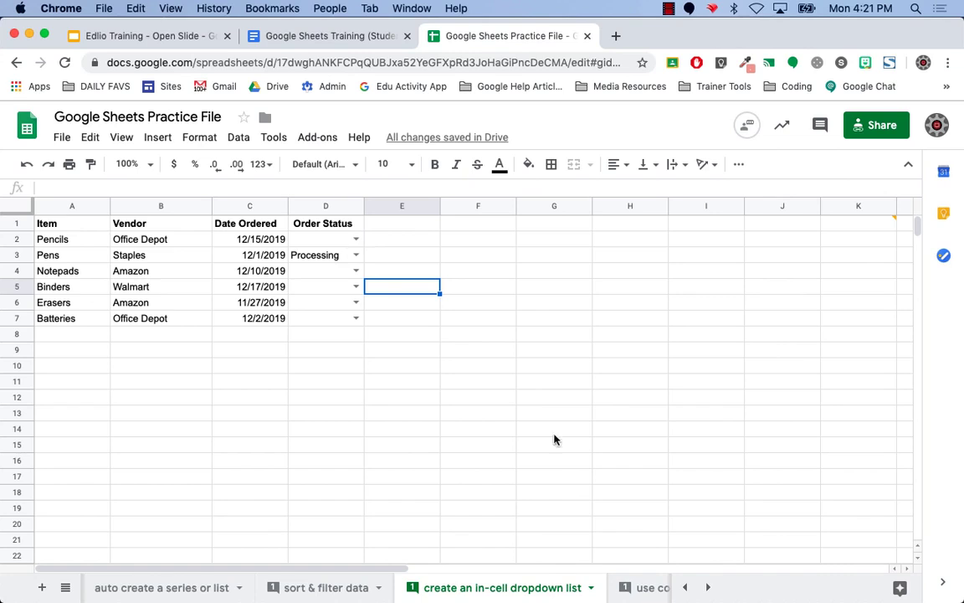
Open the "use conditional formatting" sheet and read the comment in K1, returning to the tardies data.
click(708, 587)
click(708, 587)
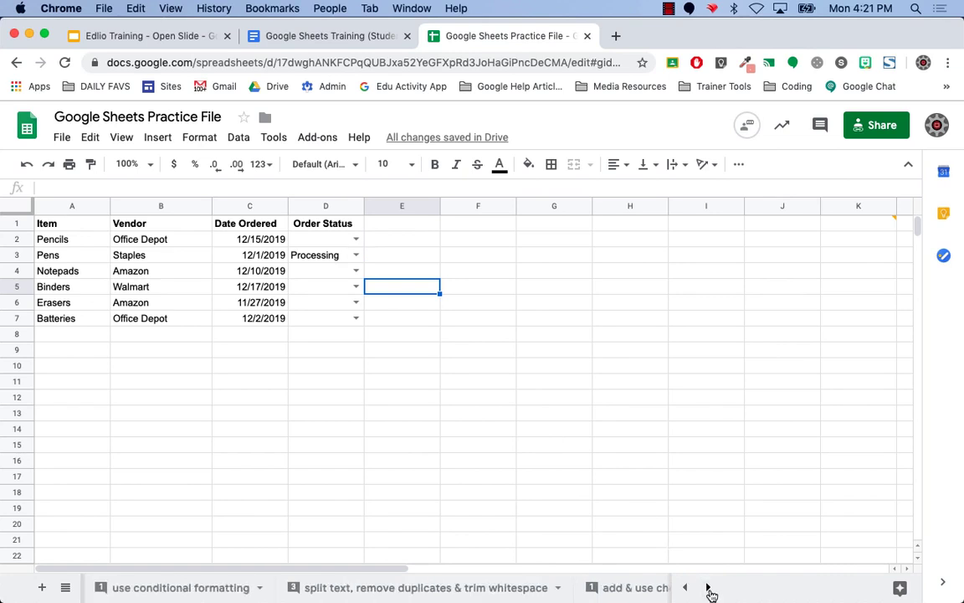
click(156, 589)
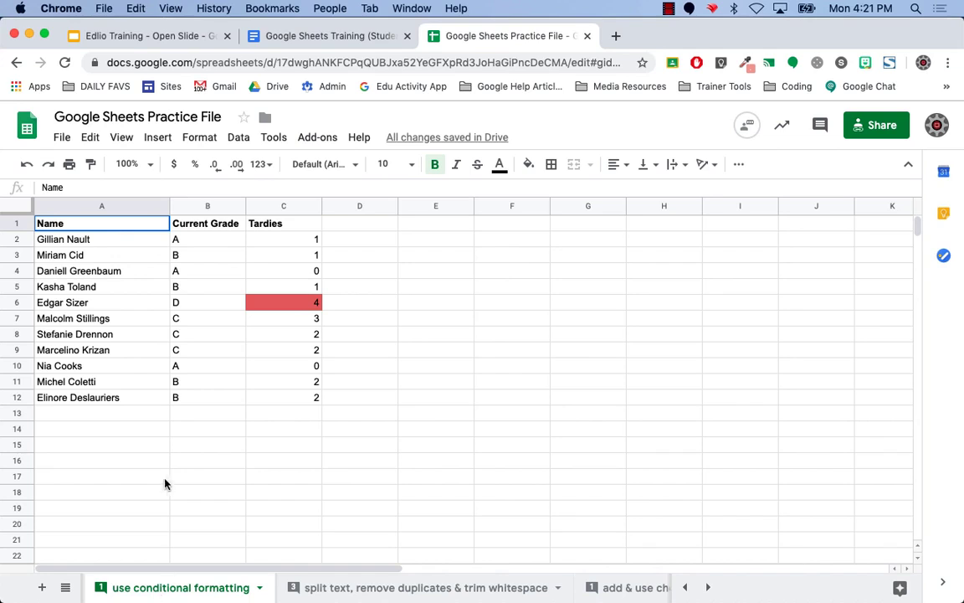
mouse_move(230, 568)
mouse_down()
mouse_move(359, 560)
mouse_move(215, 581)
mouse_up()
drag(378, 572, 503, 572)
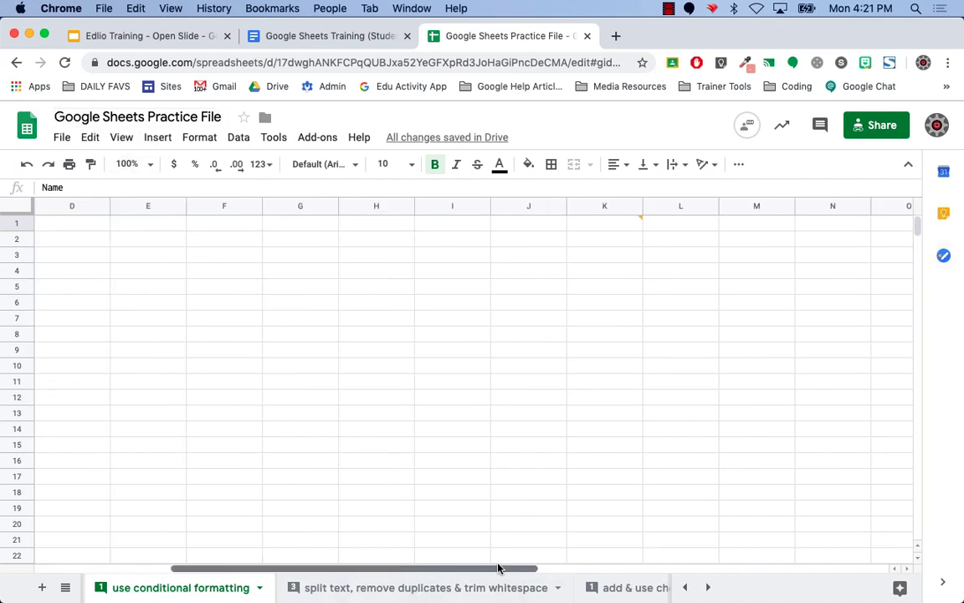
click(612, 230)
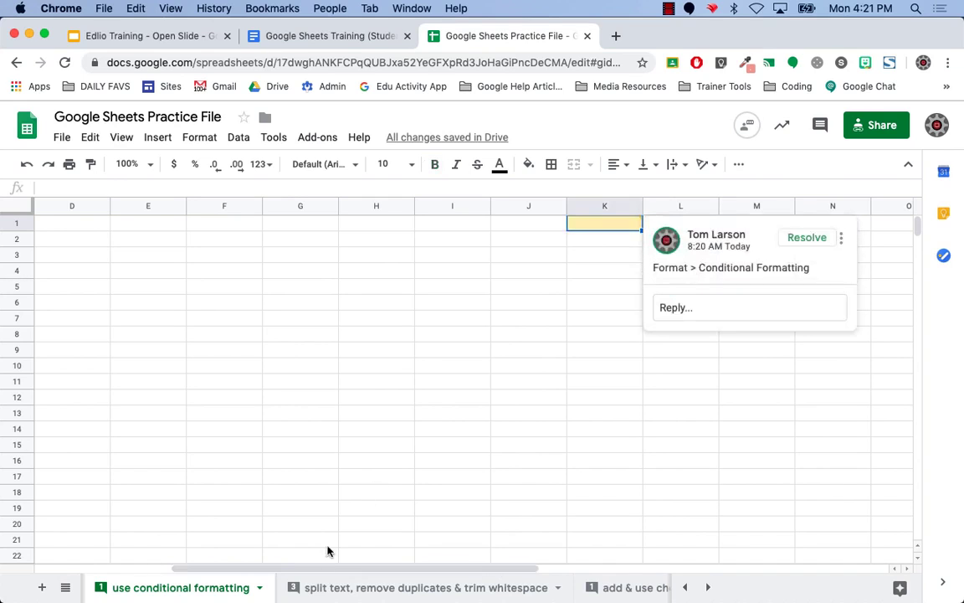
drag(275, 569, 163, 568)
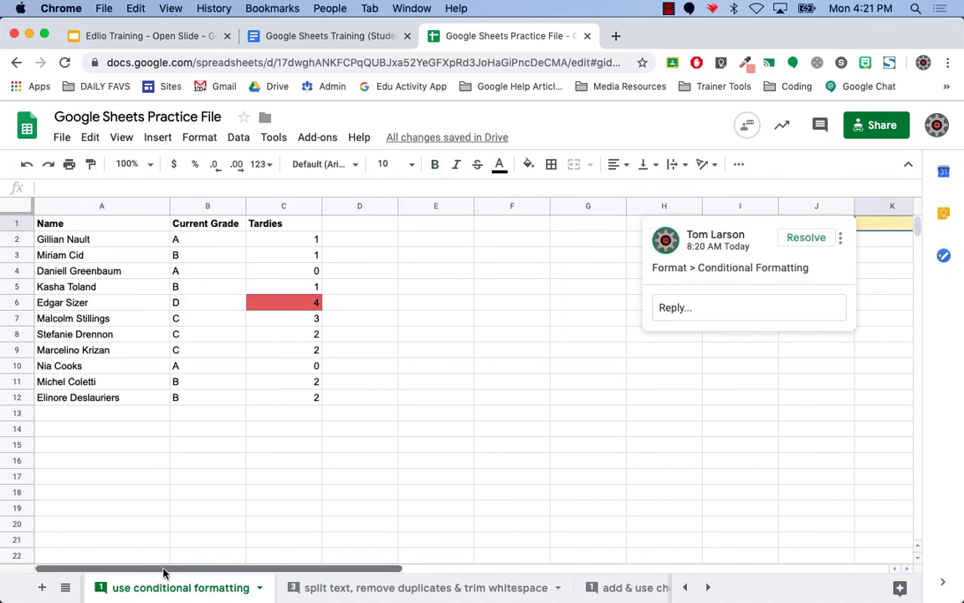
Set up a single-color conditional formatting rule that fills cells with a value greater than 2 in blue.
click(201, 140)
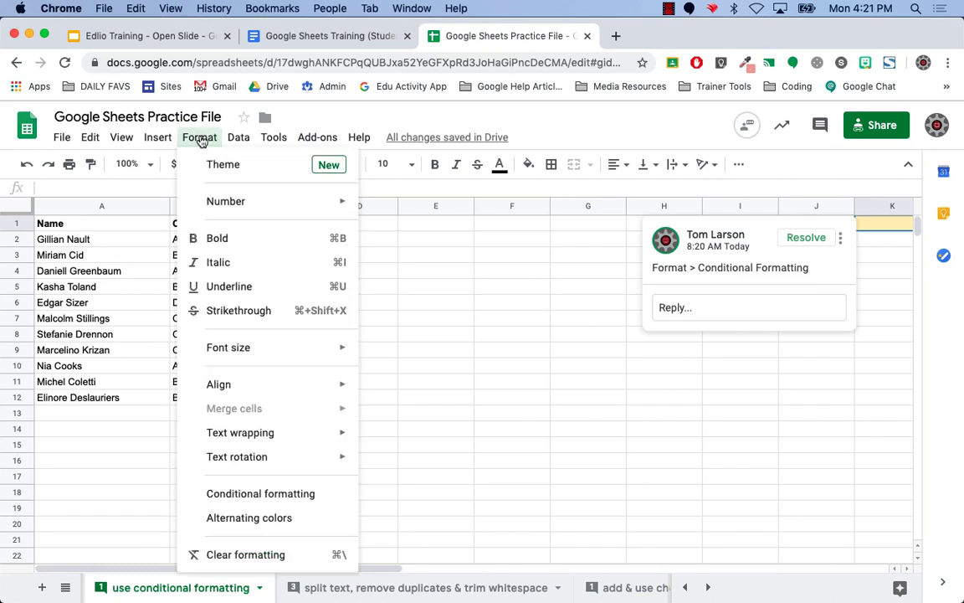
click(278, 497)
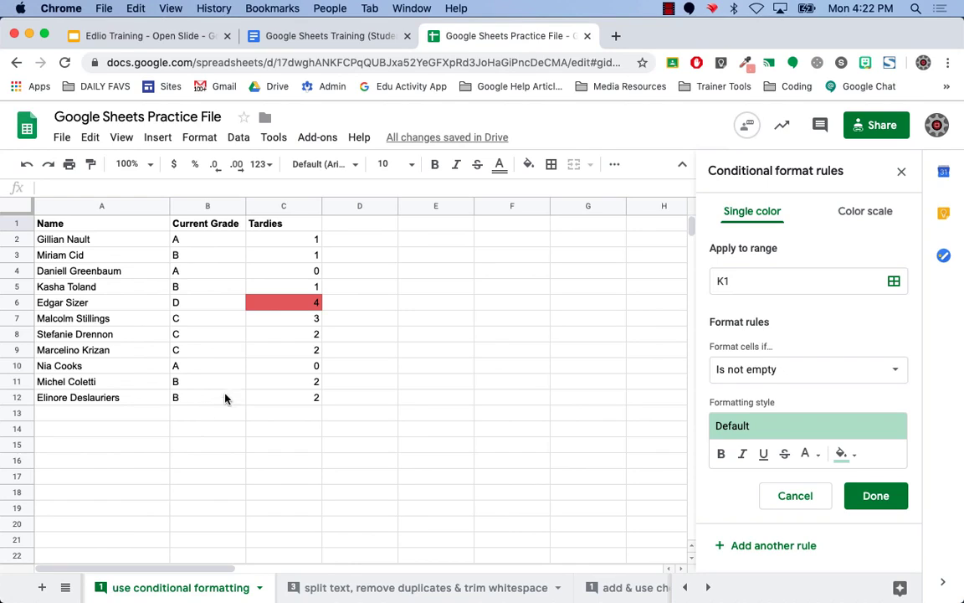
click(305, 307)
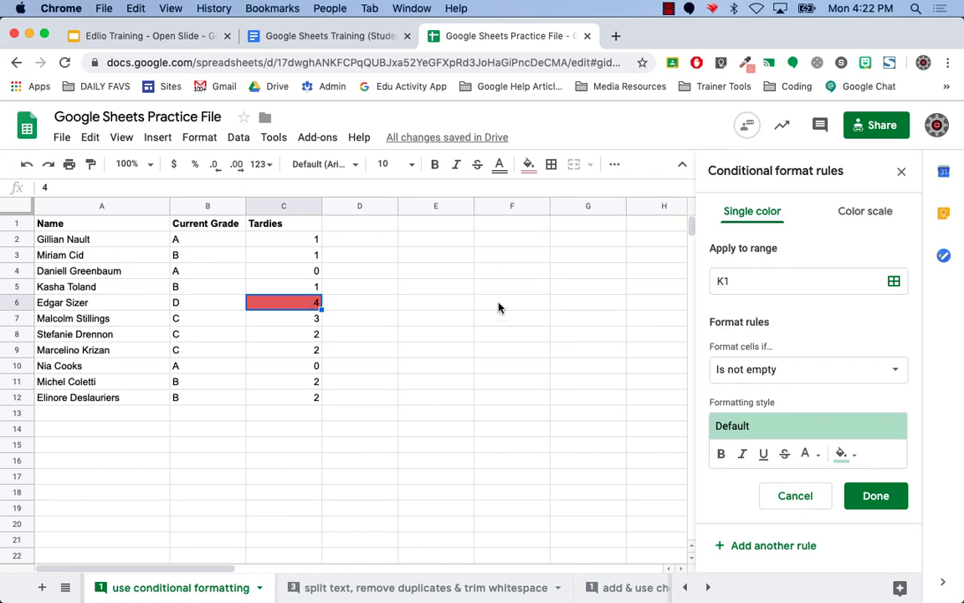
click(890, 371)
drag(858, 397, 811, 487)
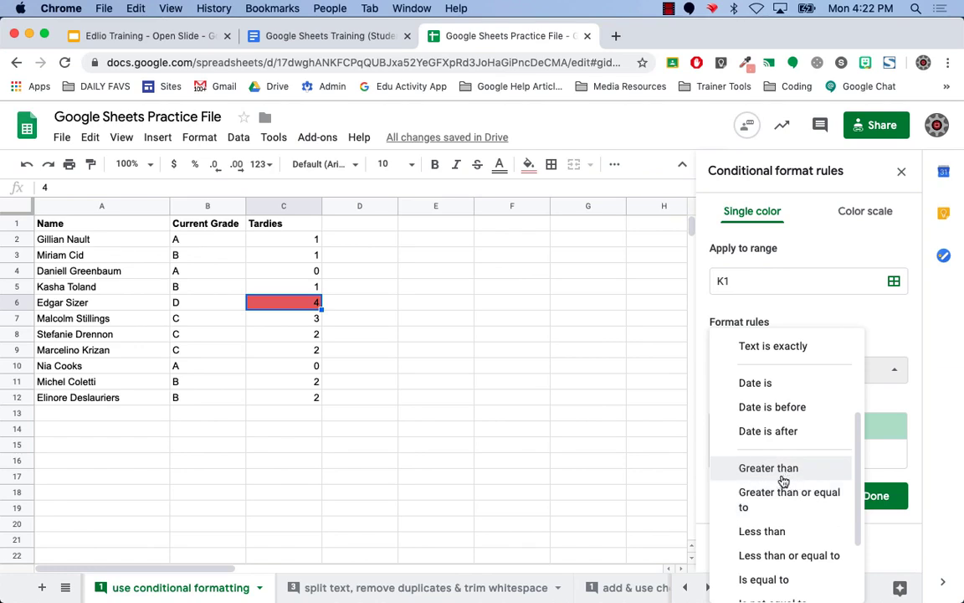
click(775, 476)
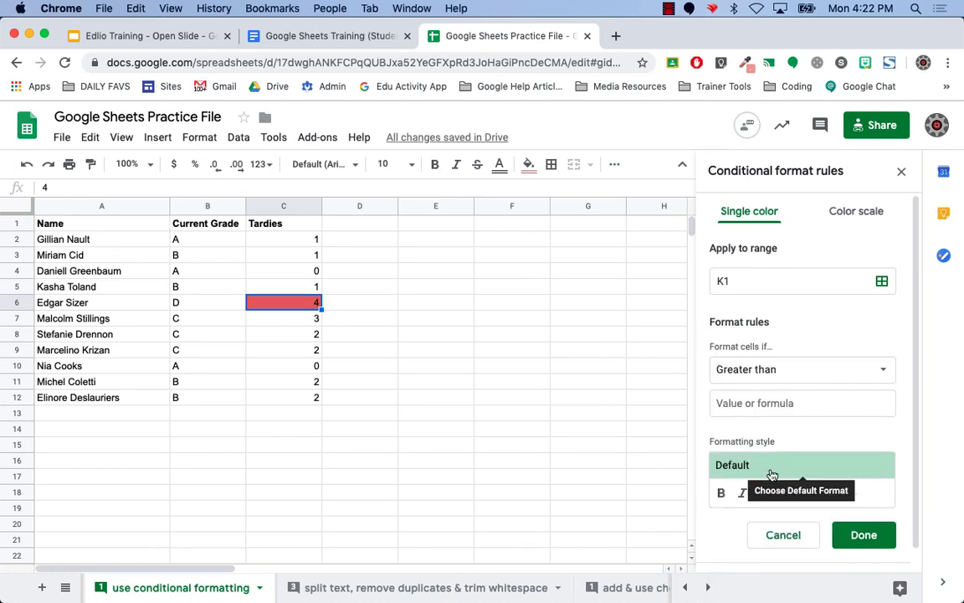
click(778, 404)
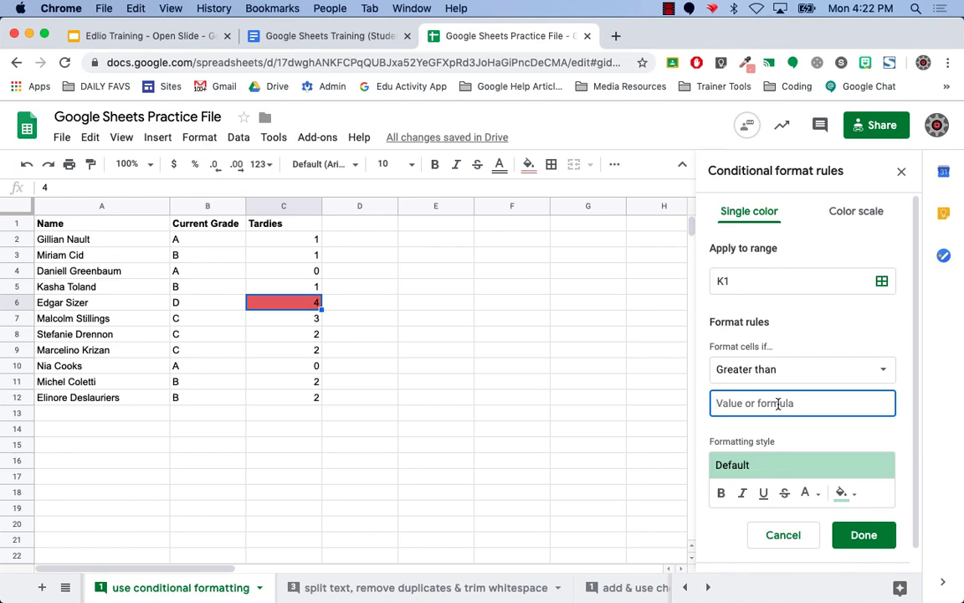
text(3)
click(853, 496)
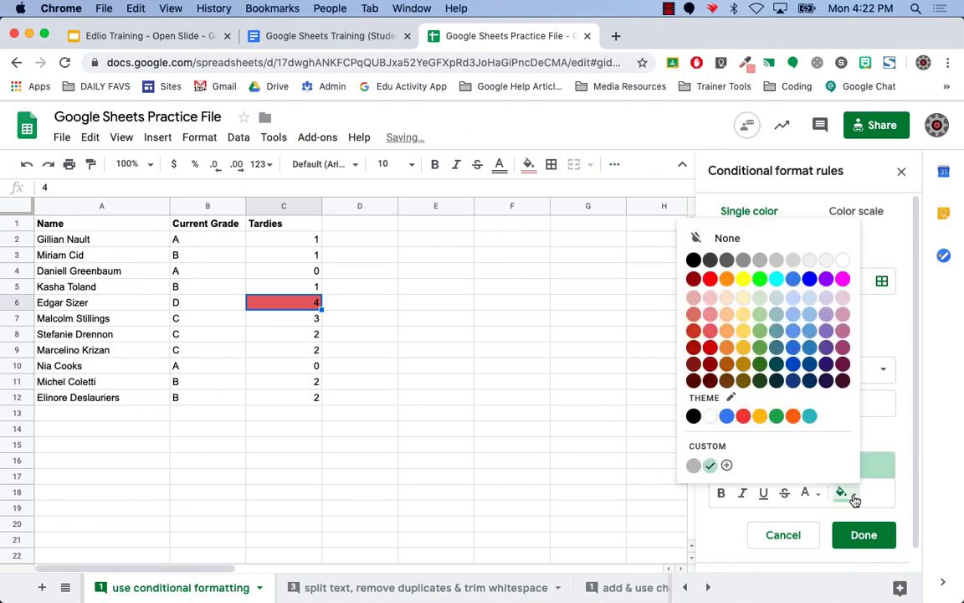
click(811, 334)
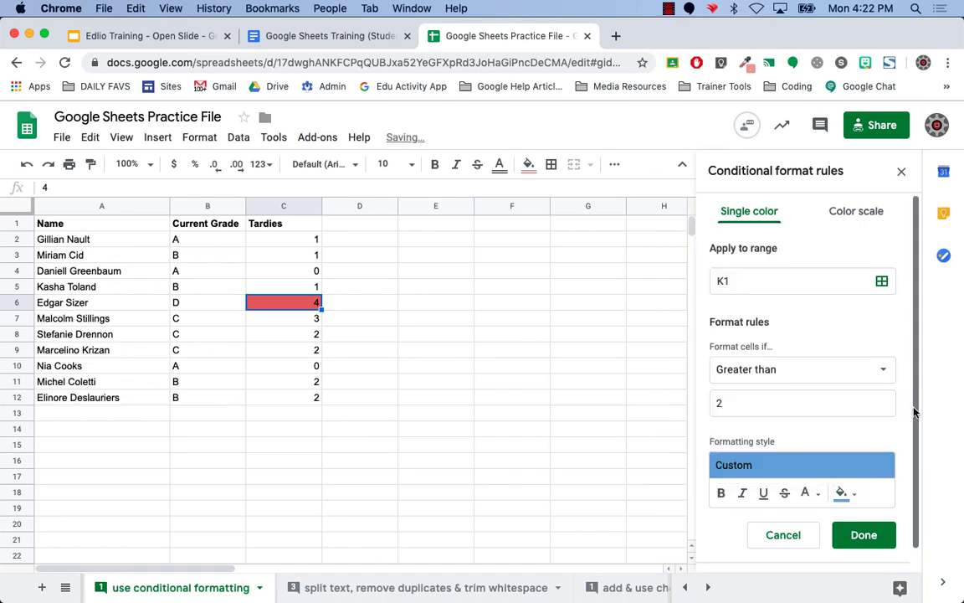
Apply the greater-than-2 rule to the tardies in C2:C12 and save it.
scroll(915, 412, down, 1)
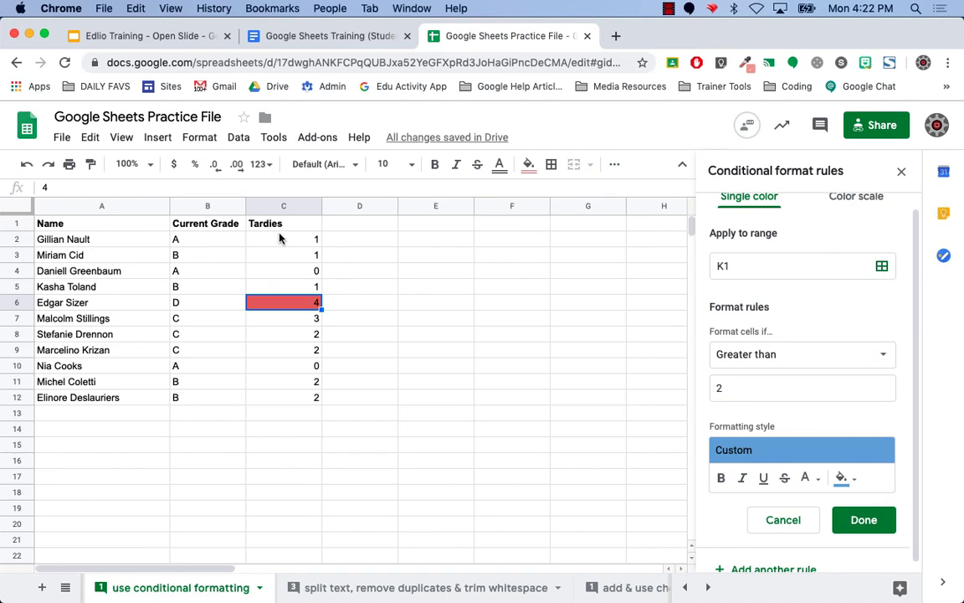
click(882, 266)
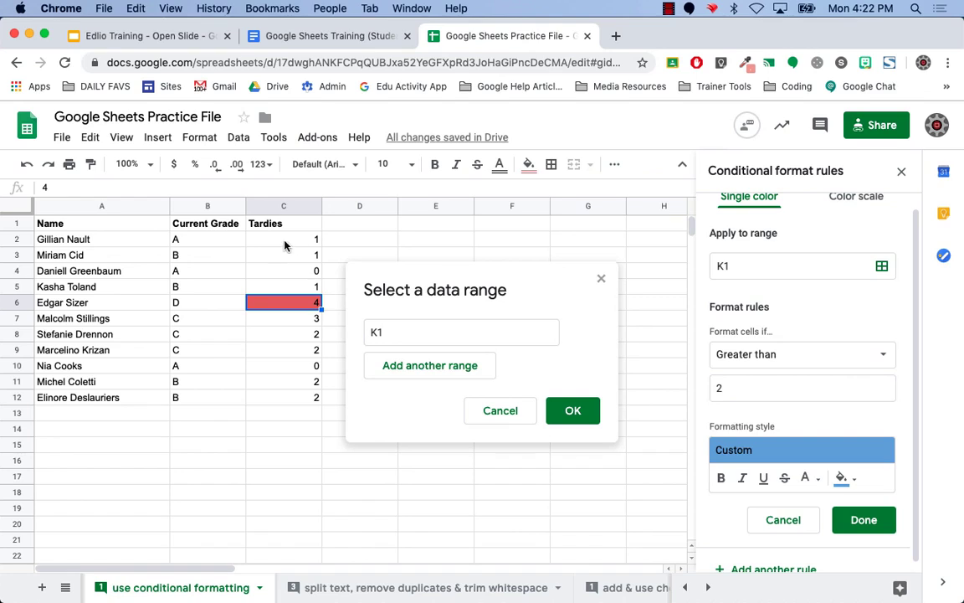
drag(285, 245, 299, 399)
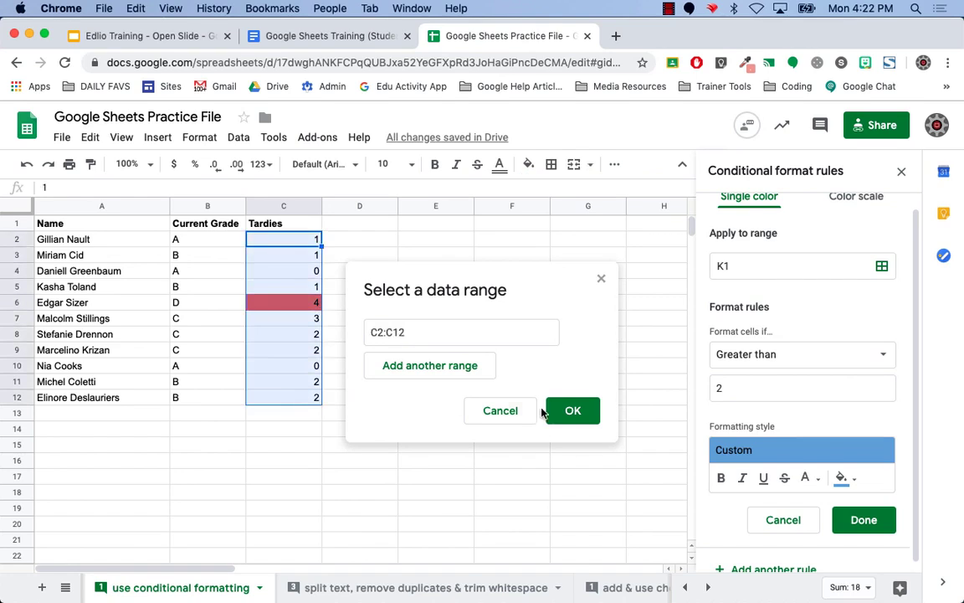
click(572, 410)
click(863, 519)
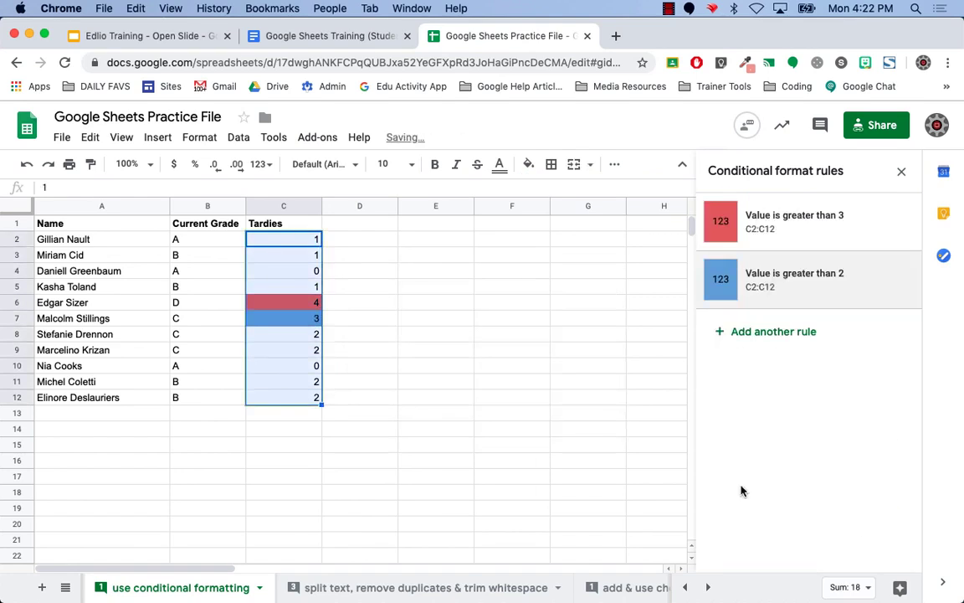
click(372, 370)
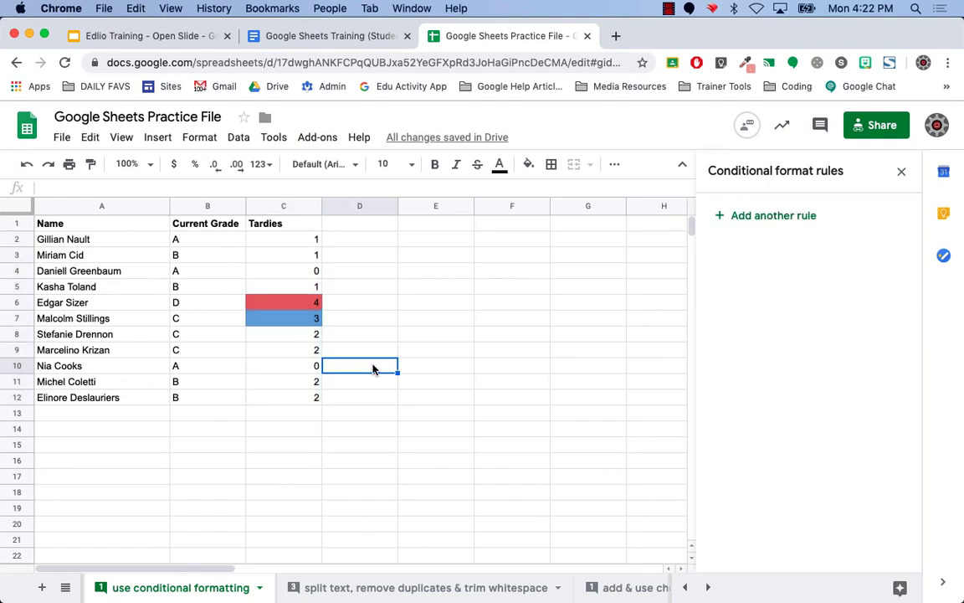
Set the tardies value in C10 to 3 to test the conditional formatting.
click(298, 323)
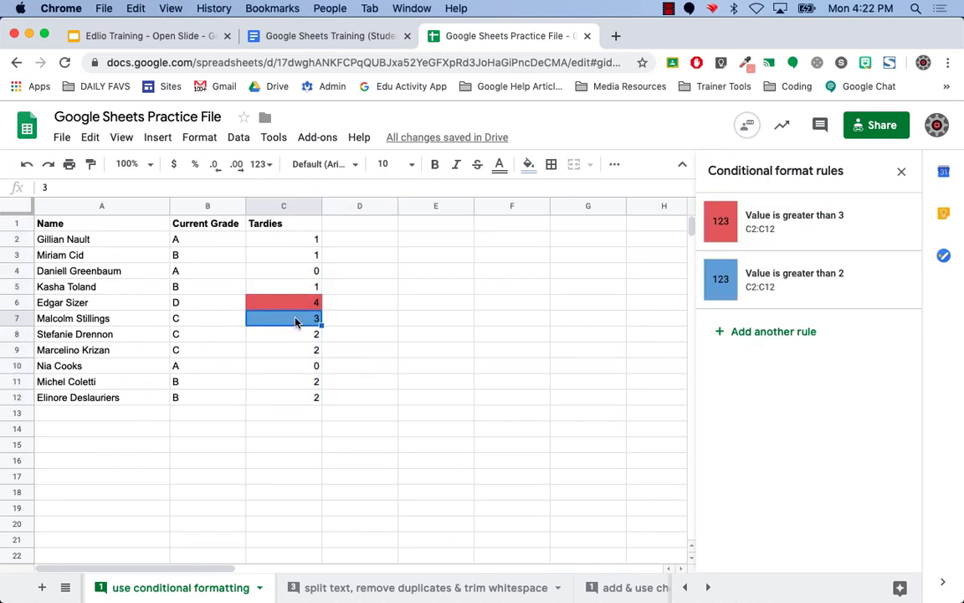
click(291, 372)
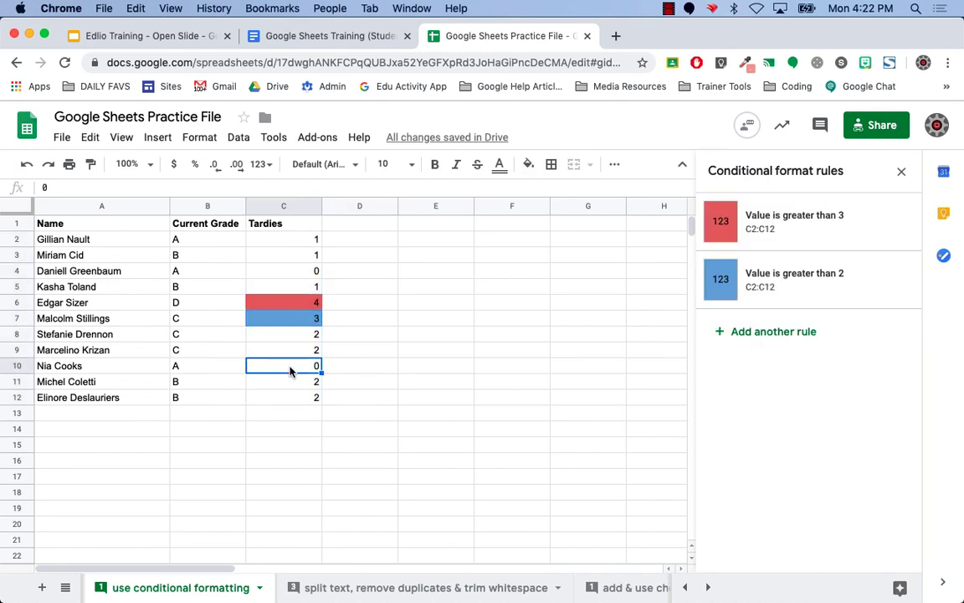
text(3)
key(Return)
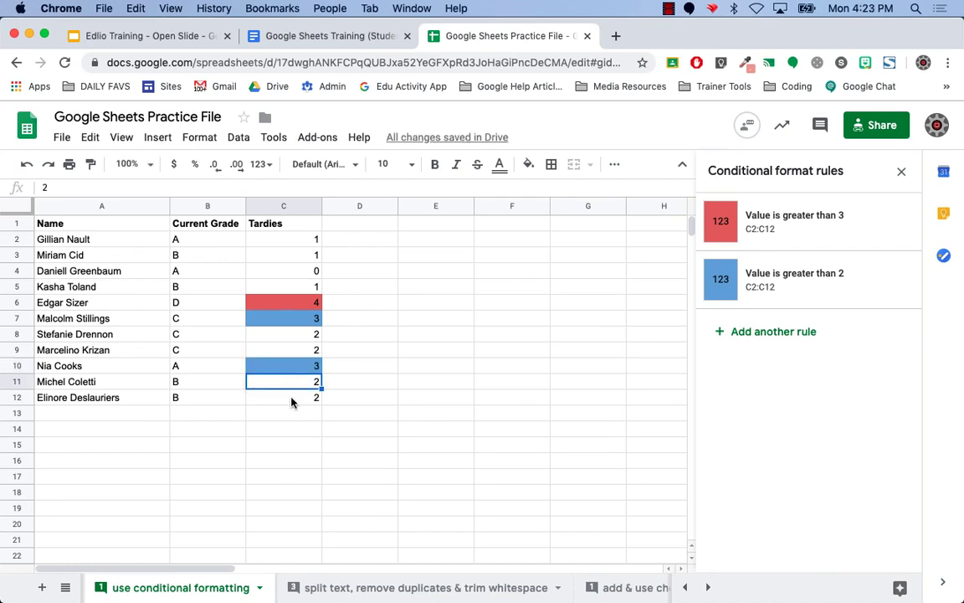
click(291, 400)
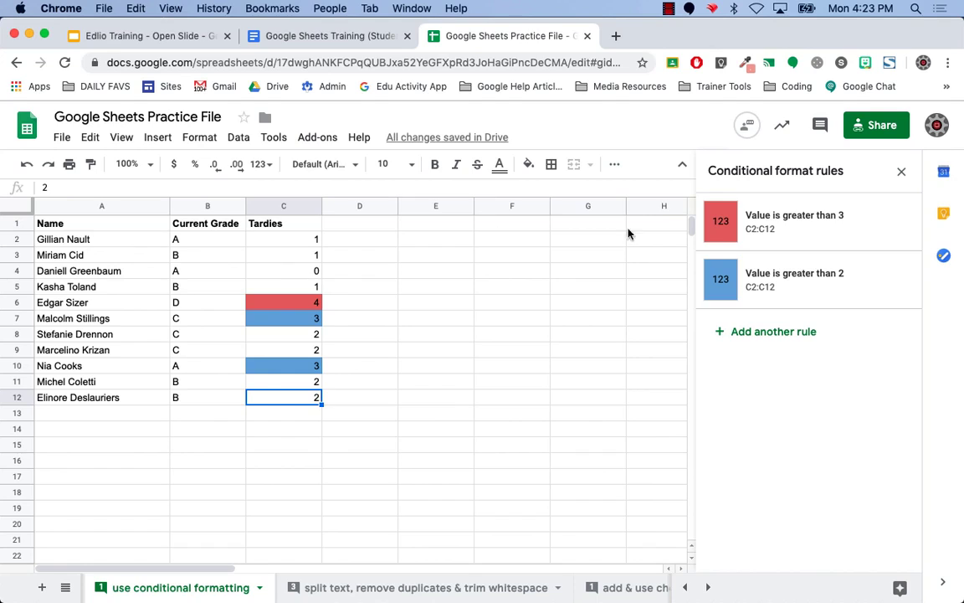
Delete both conditional formatting rules, greater than 2 and greater than 3, from C2:C12.
click(281, 241)
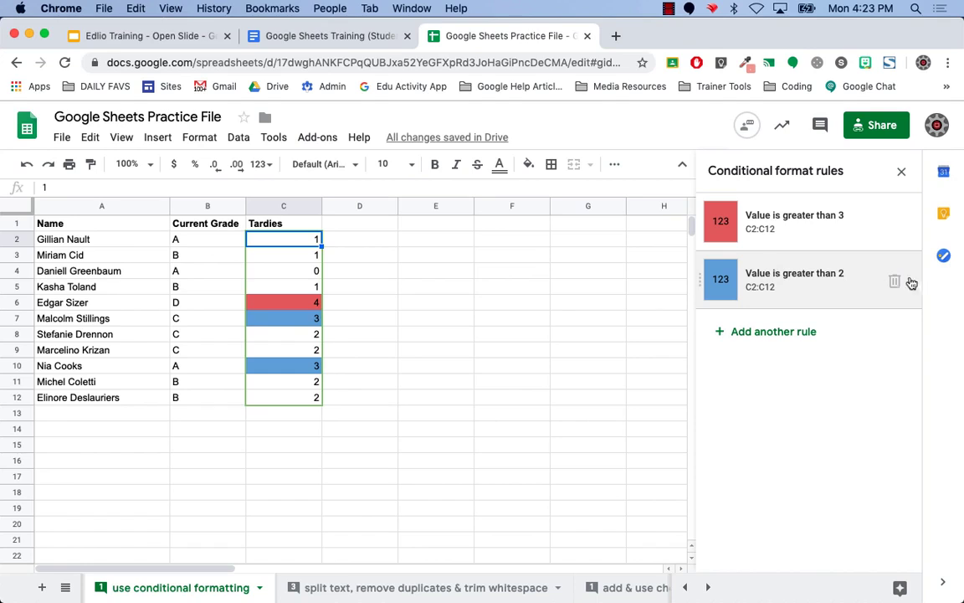
click(894, 282)
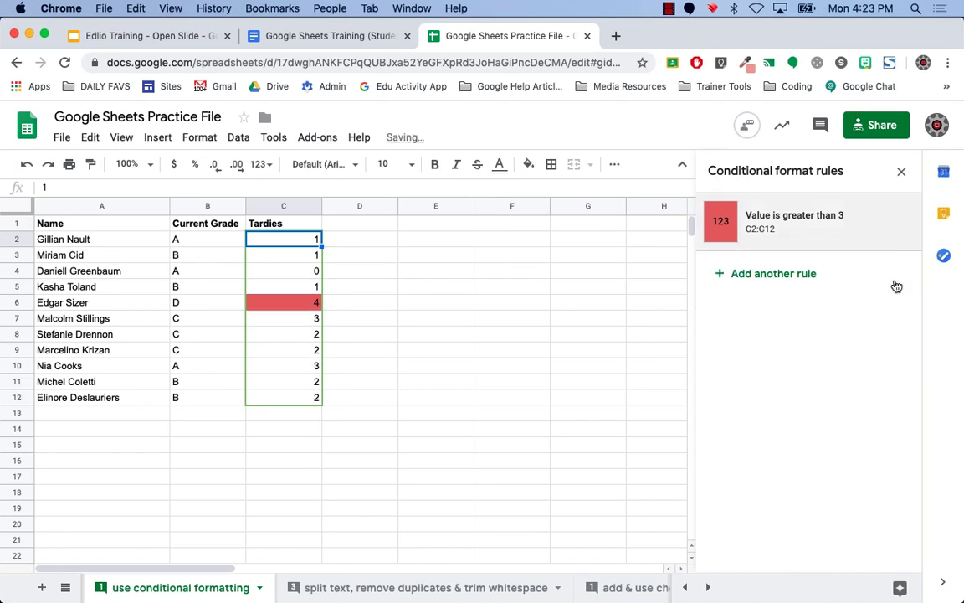
click(892, 222)
click(378, 320)
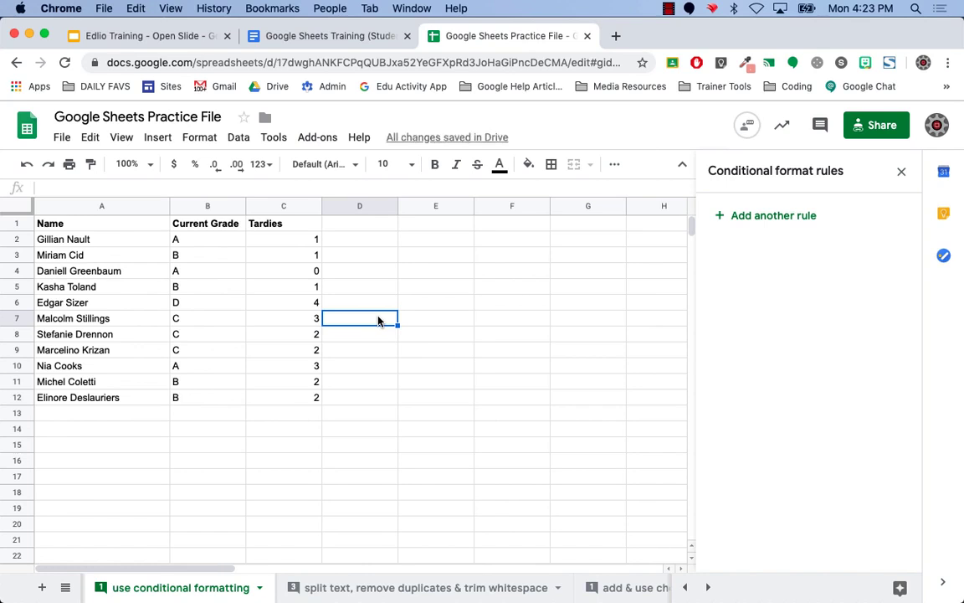
Open the "split text, remove duplicates & trim whitespace" sheet, select the names in A2:A21 and close the conditional format rules.
click(392, 590)
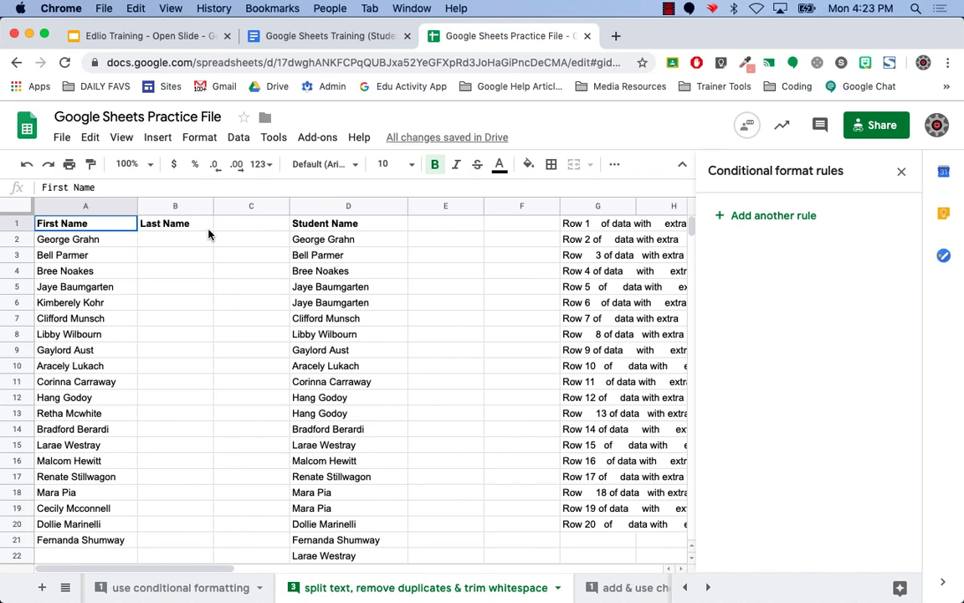
click(112, 241)
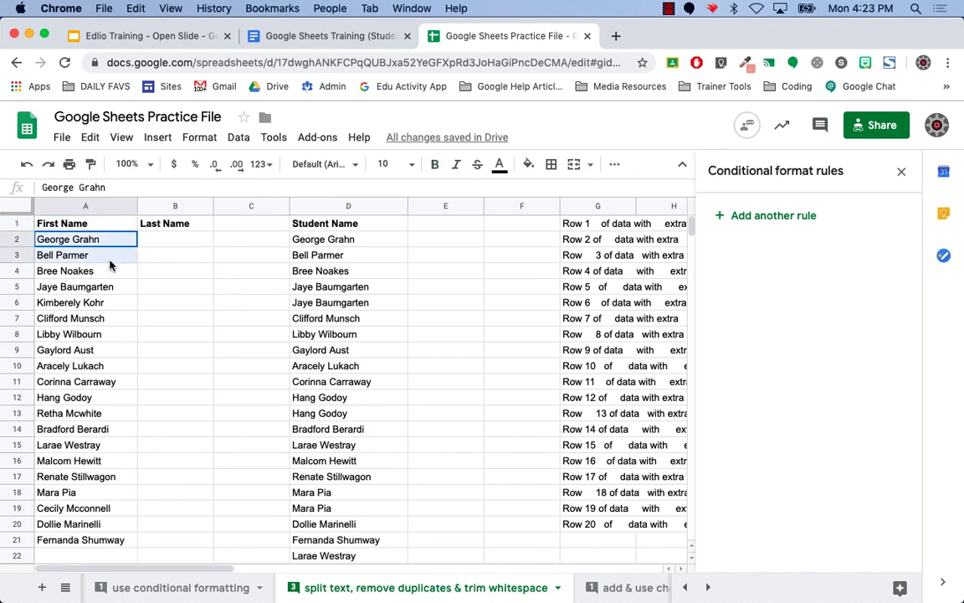
drag(110, 264, 114, 544)
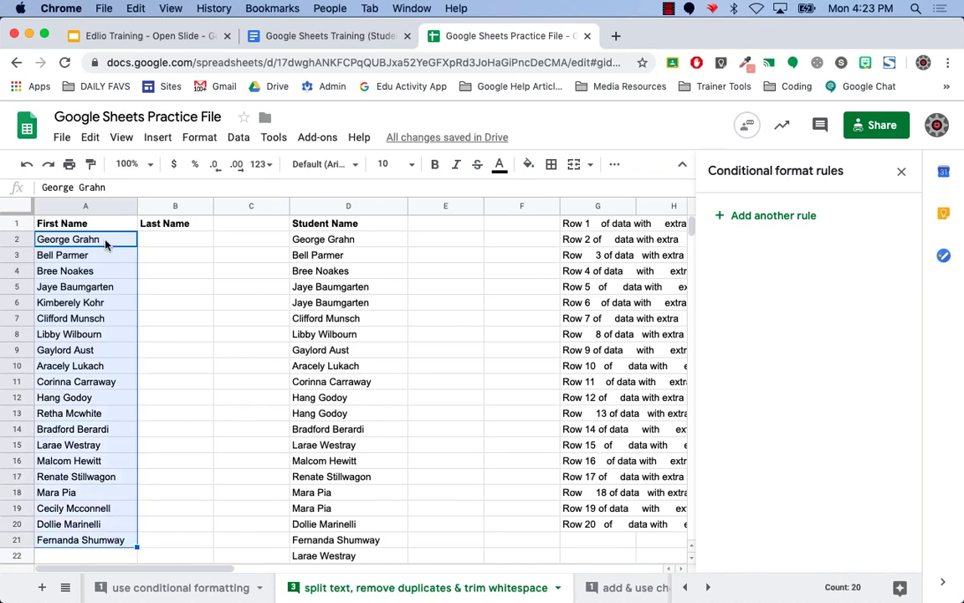
click(198, 141)
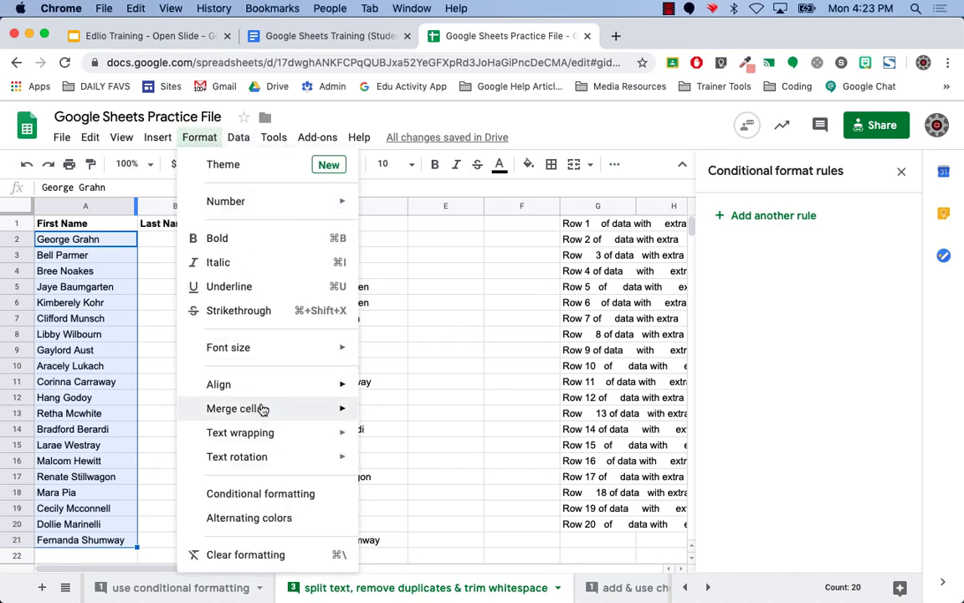
mouse_move(241, 136)
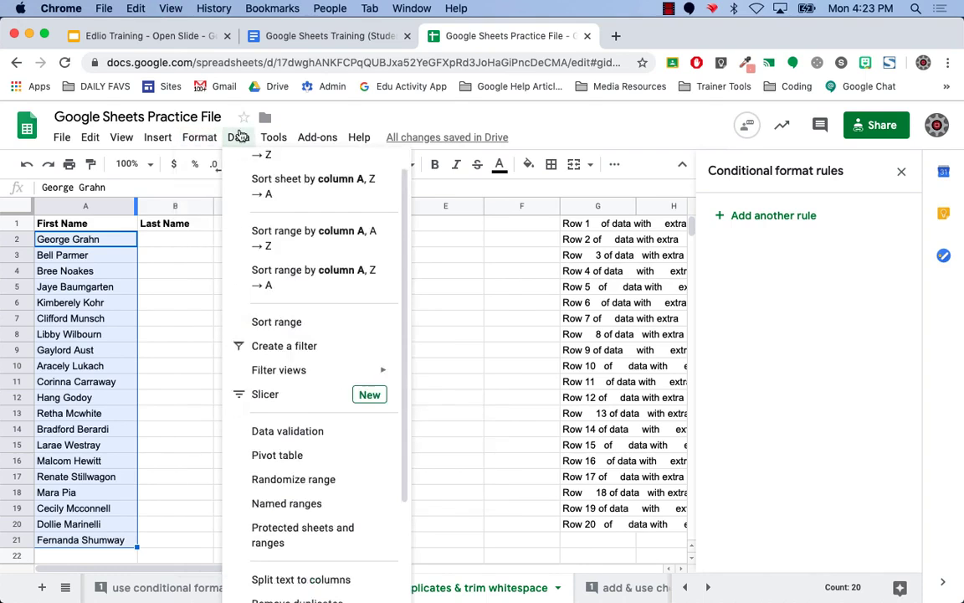
click(902, 172)
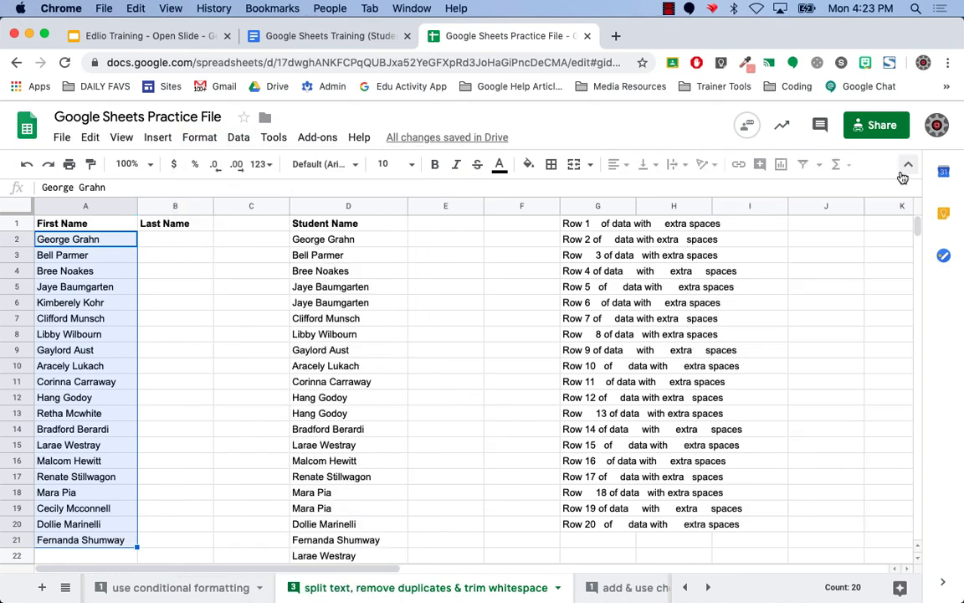
Read the comment in K1 about splitting text to columns, and return to the names in column A.
drag(372, 569, 435, 570)
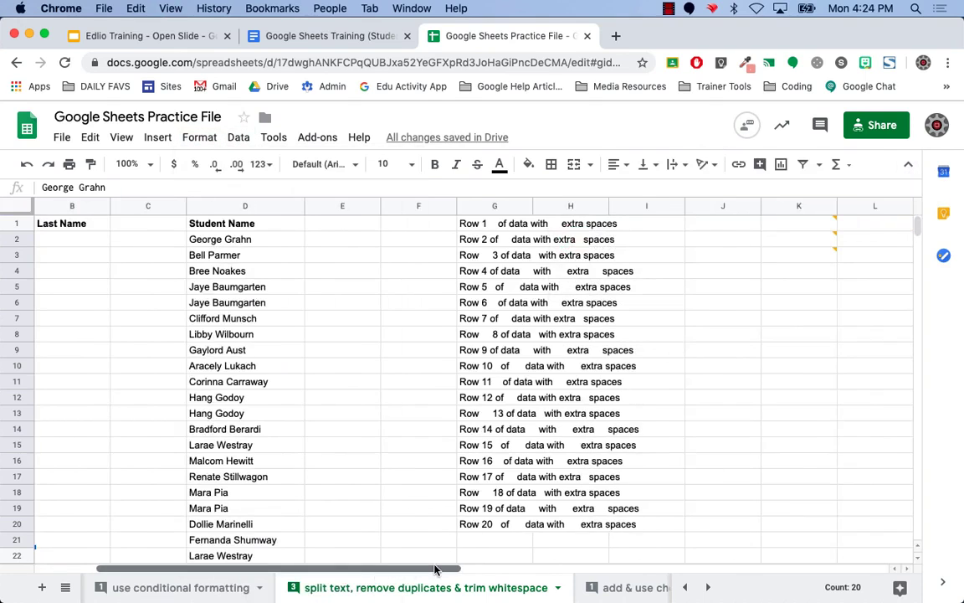
click(809, 222)
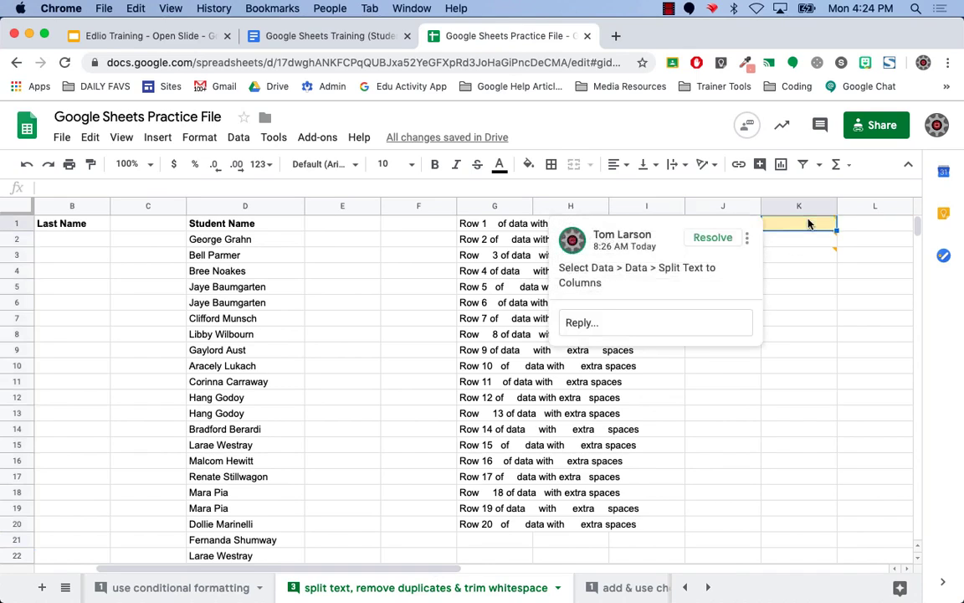
drag(372, 570, 312, 570)
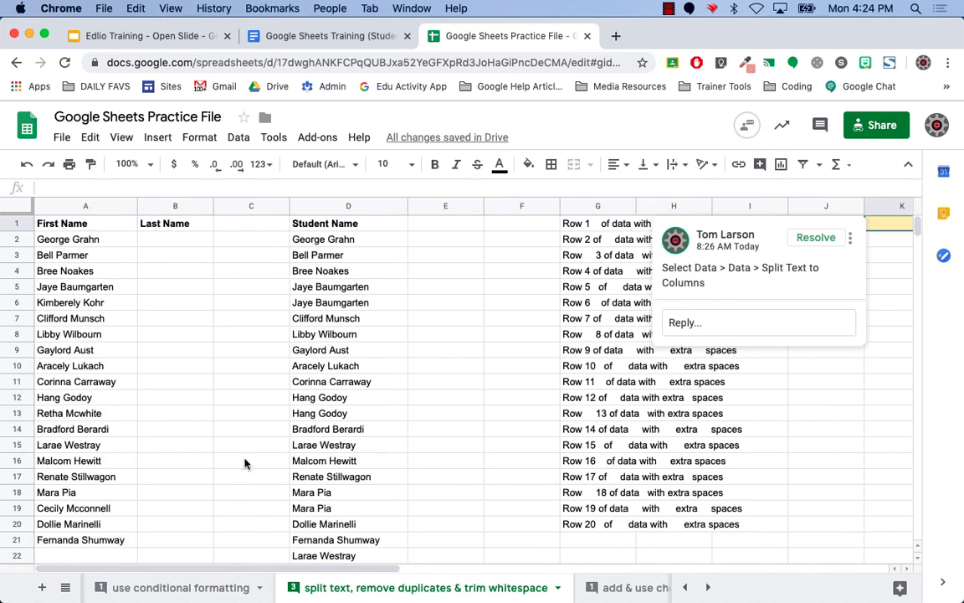
Split the full names in A2:A21 into columns using Space as the separator, and review the other separator options.
drag(109, 240, 108, 547)
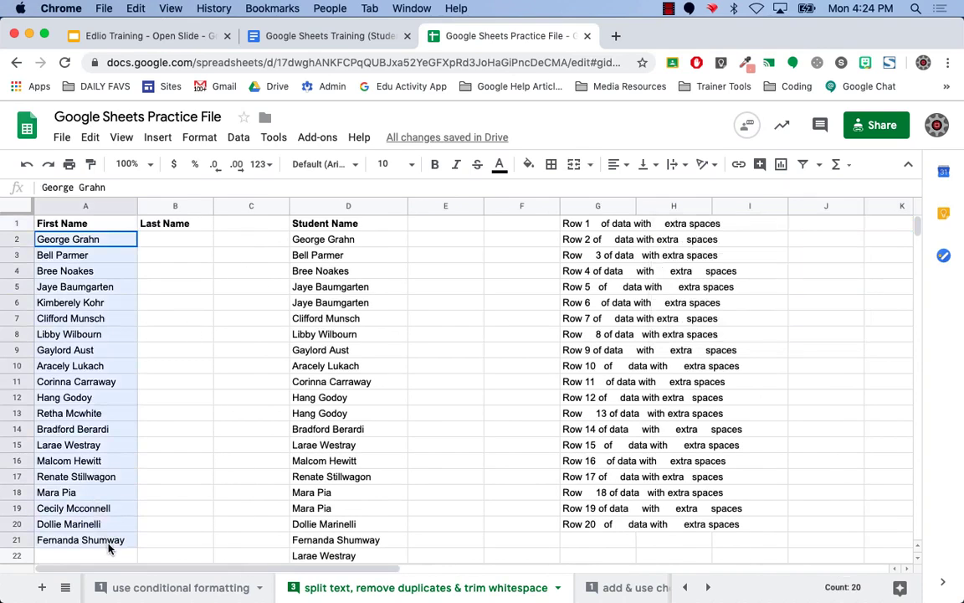
click(238, 137)
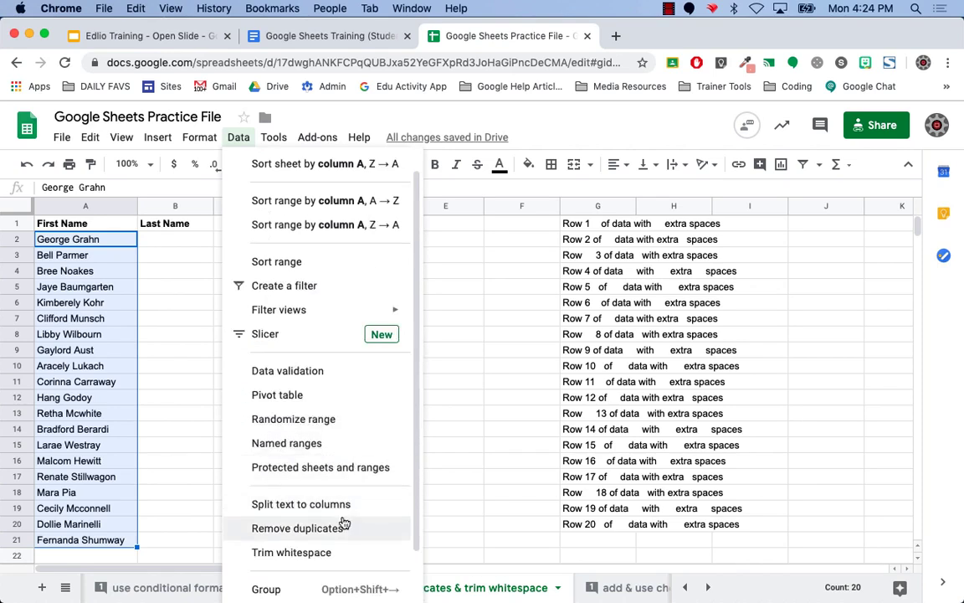
click(333, 505)
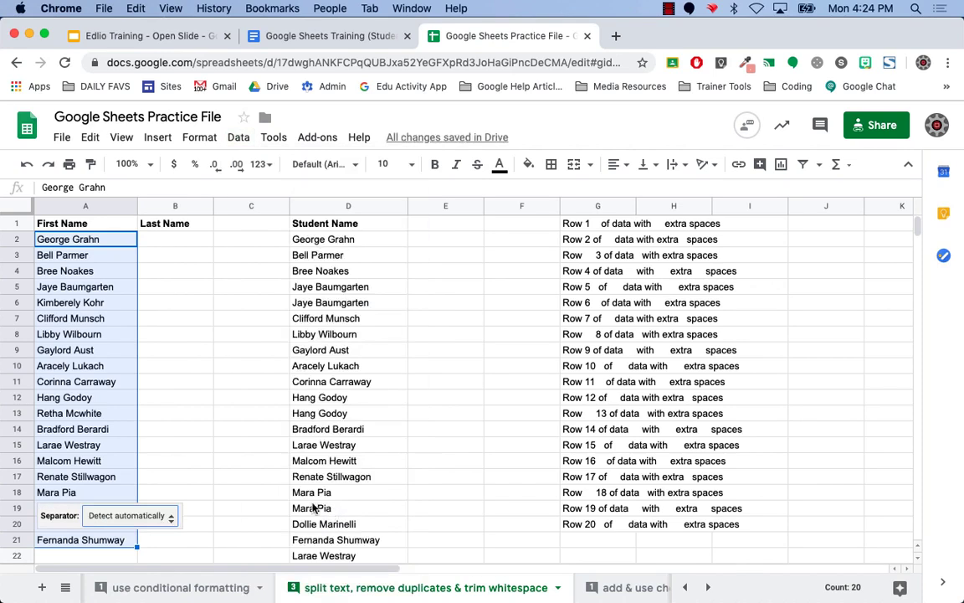
click(170, 518)
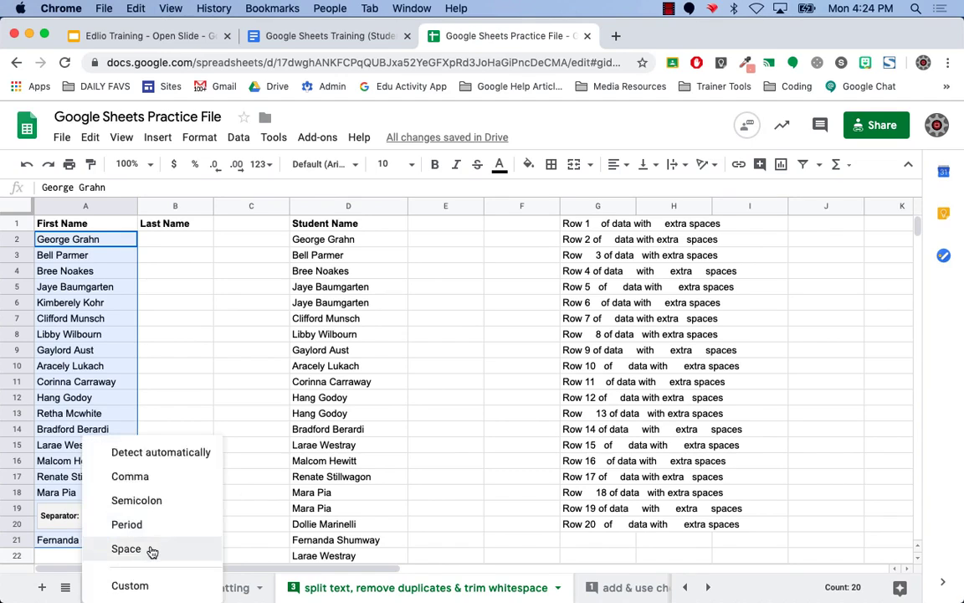
click(151, 548)
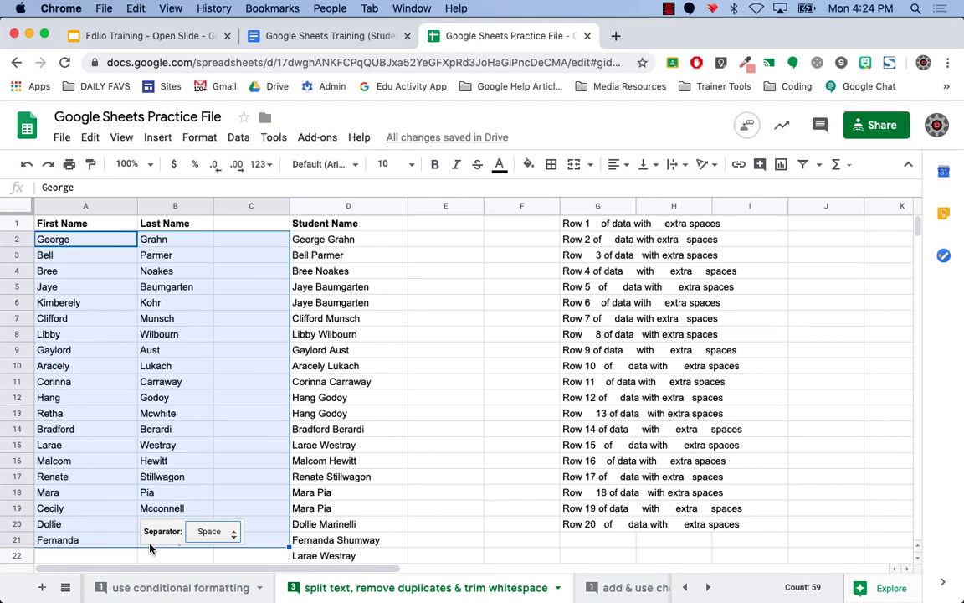
click(234, 535)
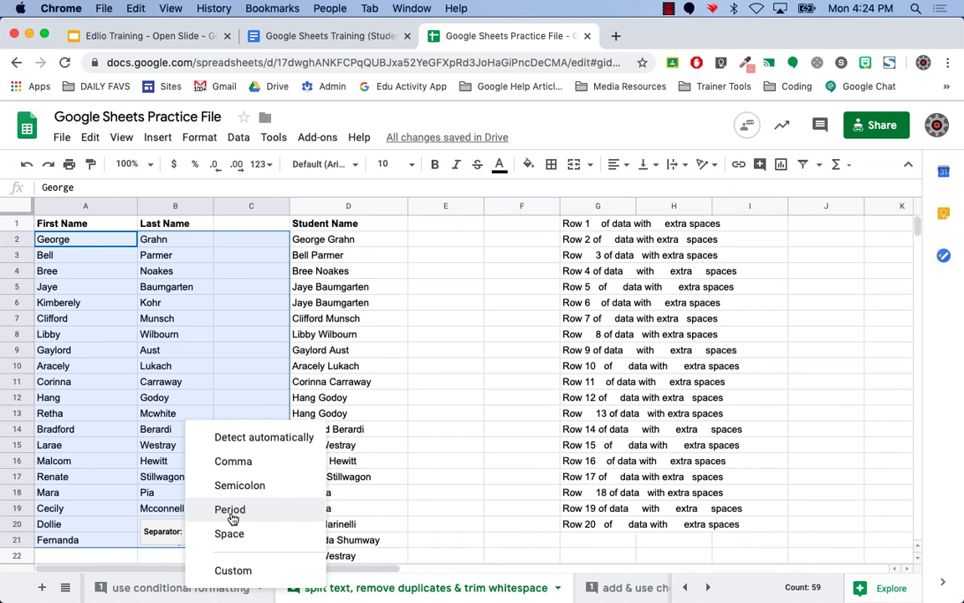
Read the comment in K2 about removing duplicates, and return to the student names in column D.
drag(367, 570, 421, 570)
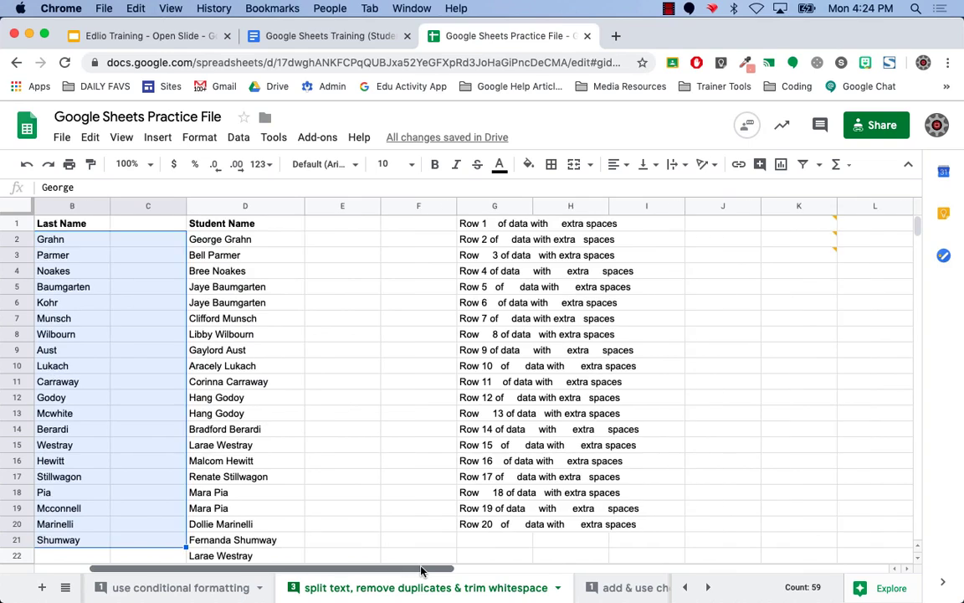
click(804, 243)
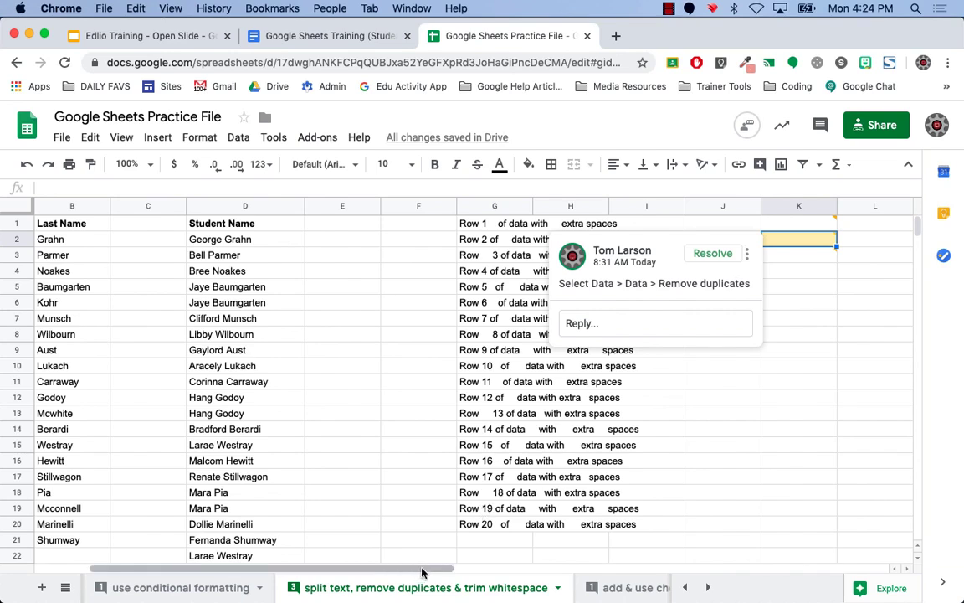
drag(396, 568, 340, 566)
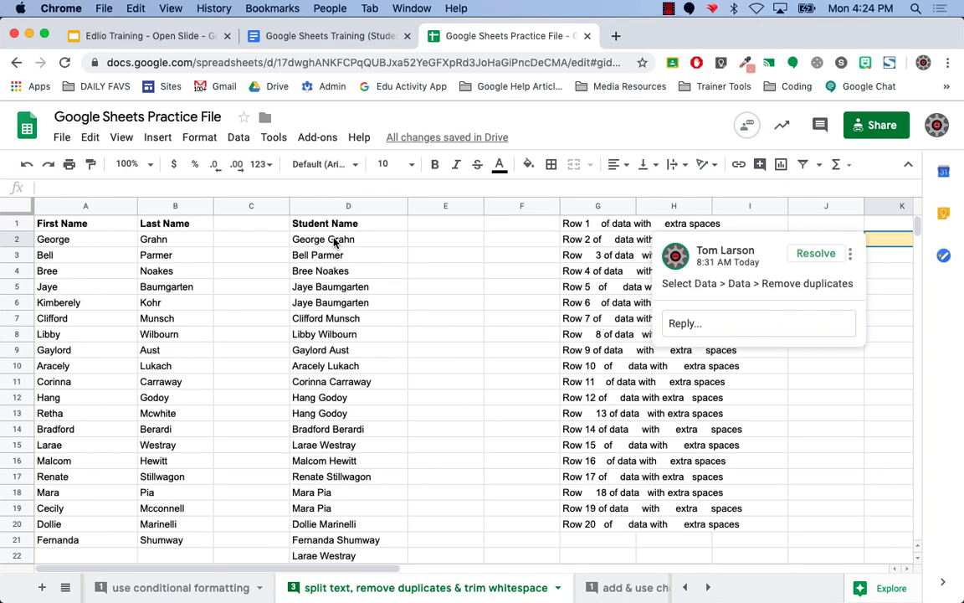
Remove the duplicate student names from D2:D28 and review the shortened list.
drag(333, 242, 323, 492)
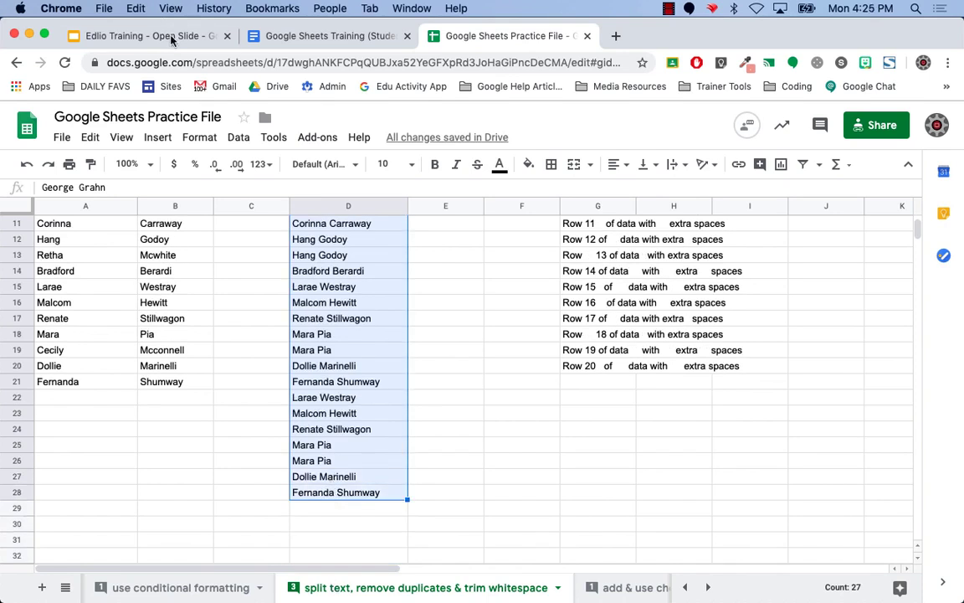
click(240, 136)
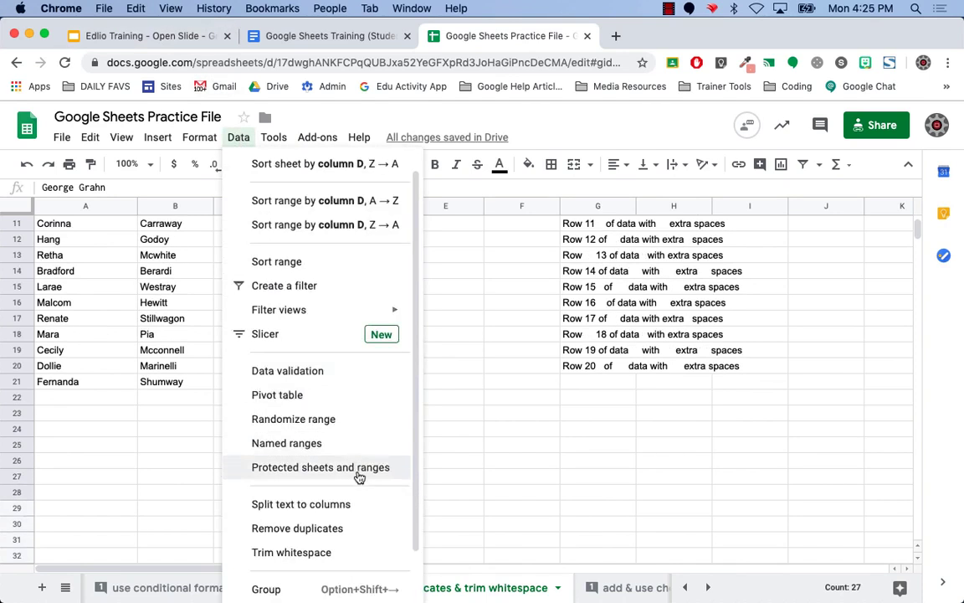
click(324, 529)
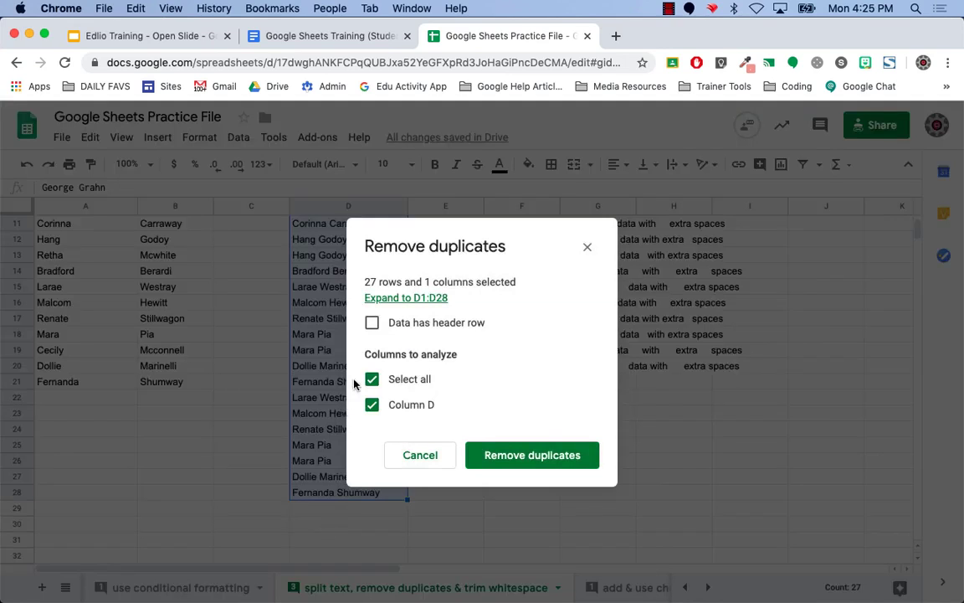
click(549, 454)
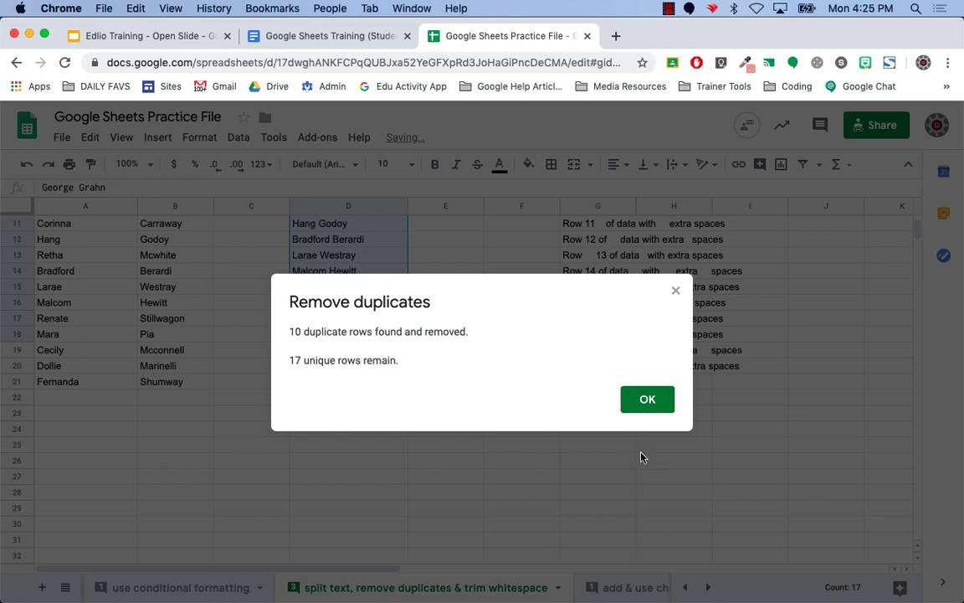
click(647, 399)
click(370, 428)
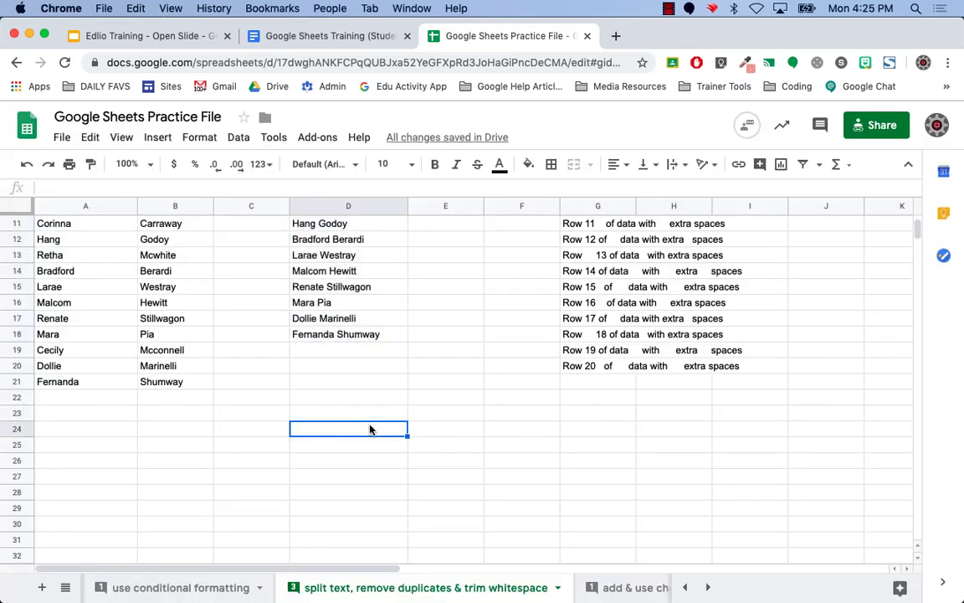
scroll(372, 429, down, 1)
scroll(372, 429, up, 6)
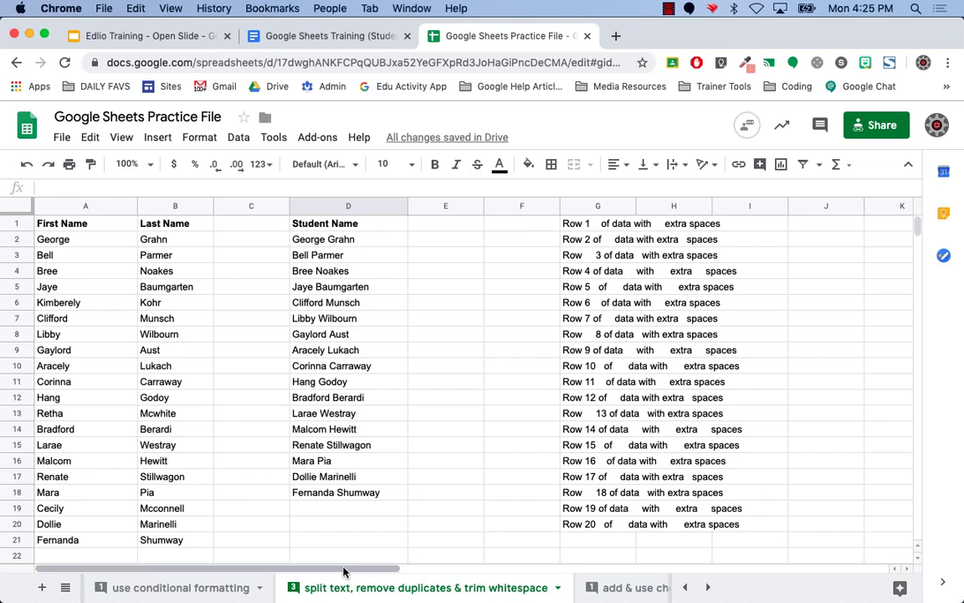
Read the comment in K3 about trimming whitespace, and close it.
drag(344, 570, 421, 573)
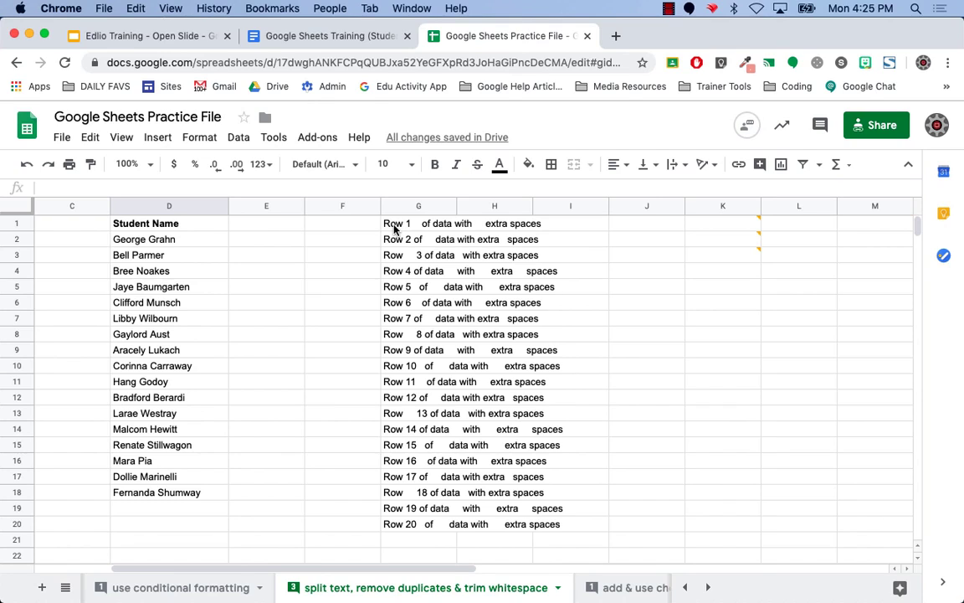
click(751, 257)
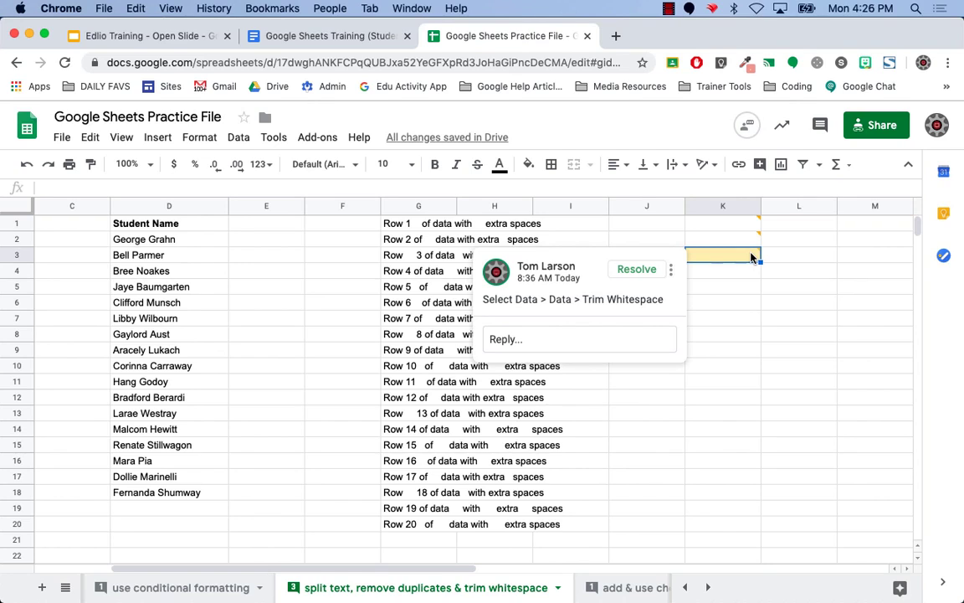
click(805, 241)
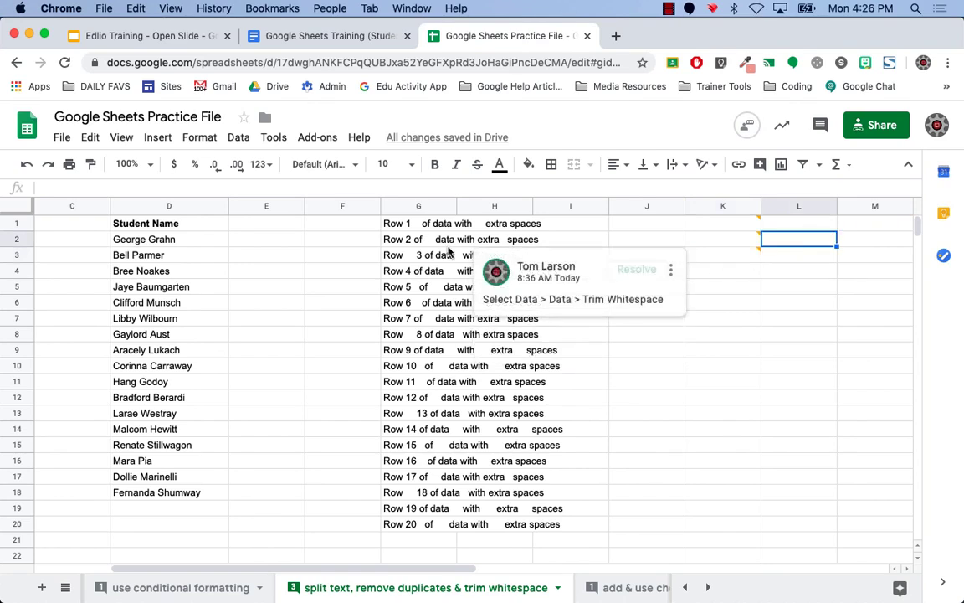
Try trimming the whitespace from the text in G1:G20, and undo the trim.
drag(401, 227, 448, 525)
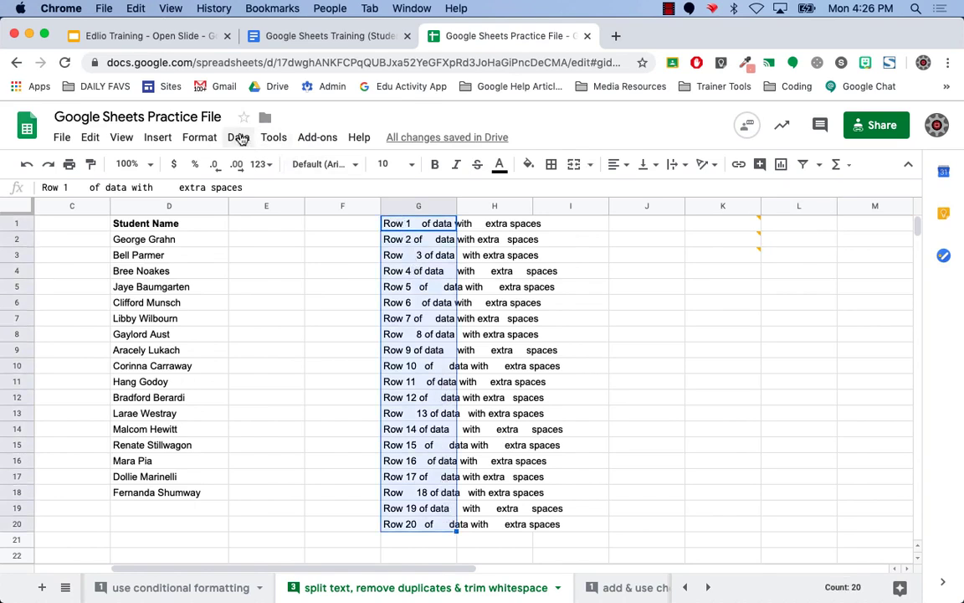
click(239, 137)
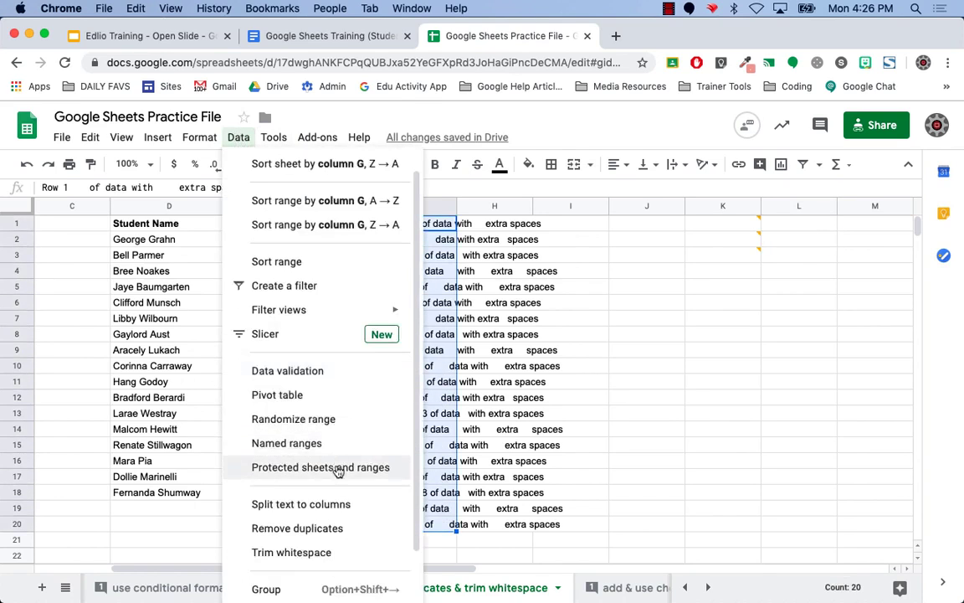
click(327, 552)
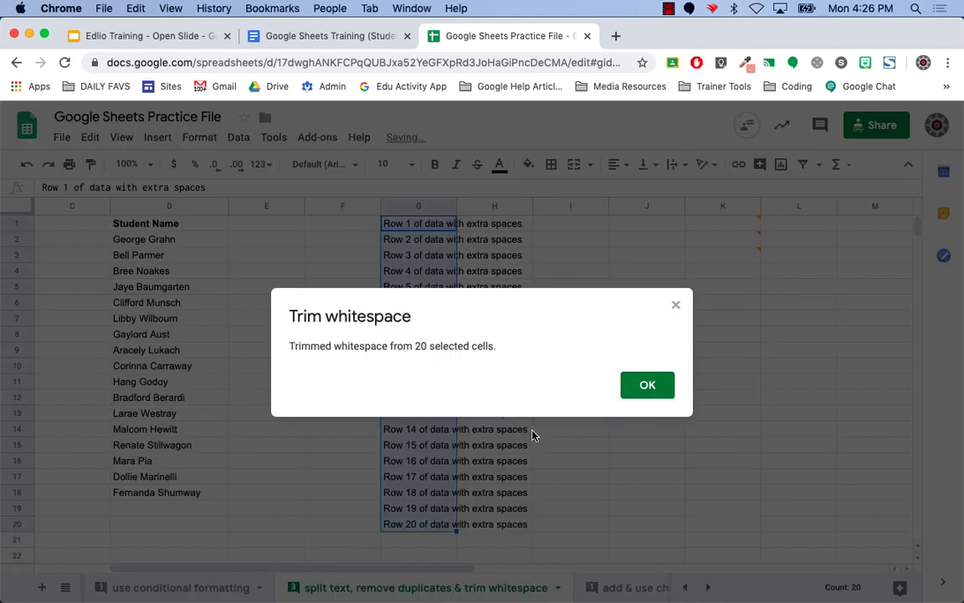
click(646, 384)
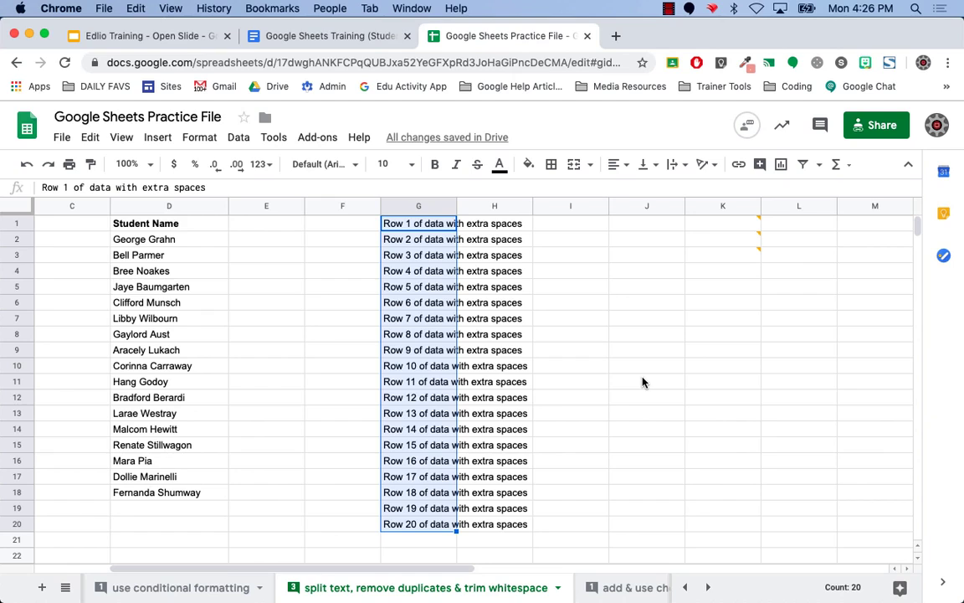
click(23, 164)
click(723, 460)
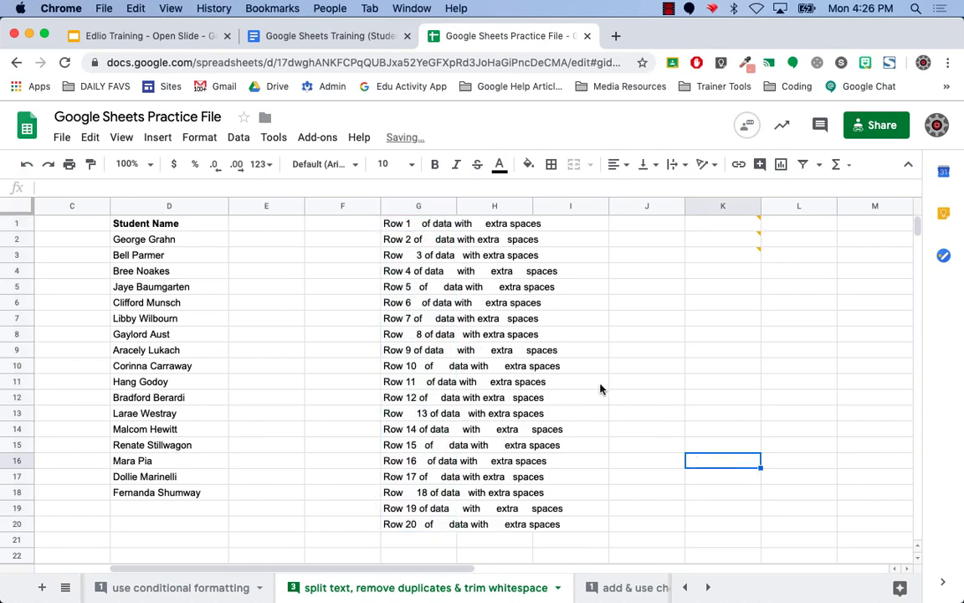
Select the text rows in G1:G20 again and trim their extra whitespace.
click(414, 219)
drag(414, 220, 415, 527)
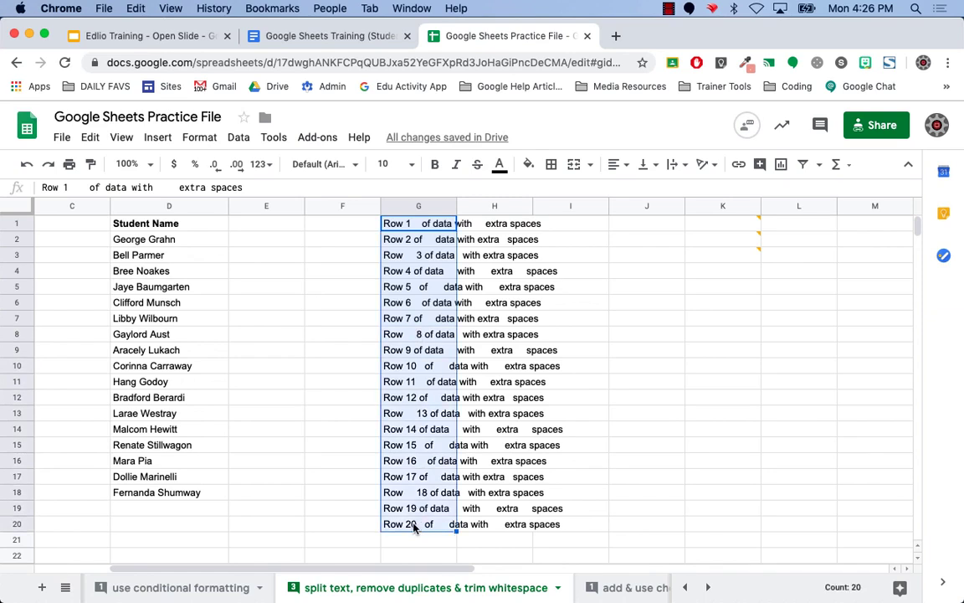
click(237, 139)
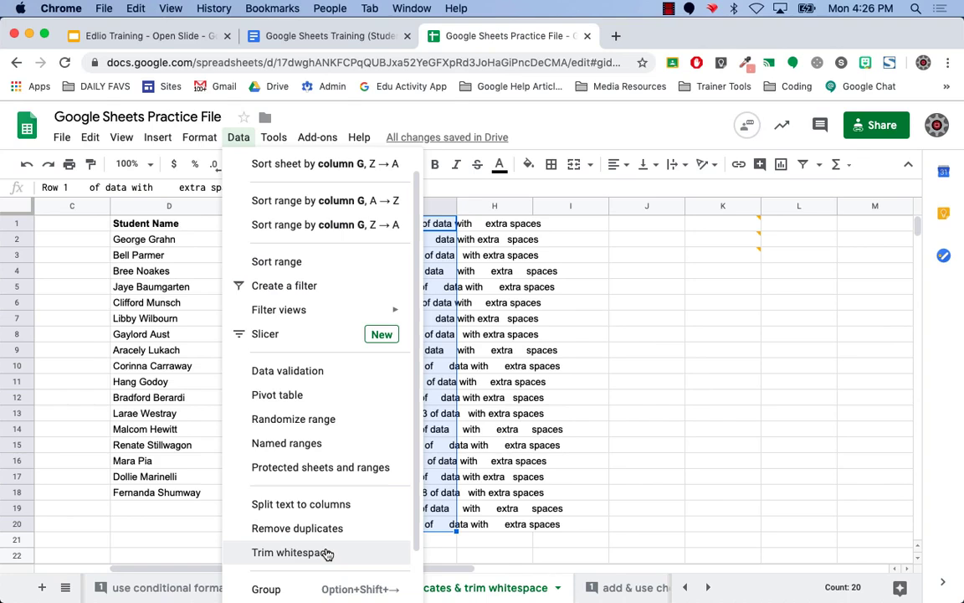
click(327, 553)
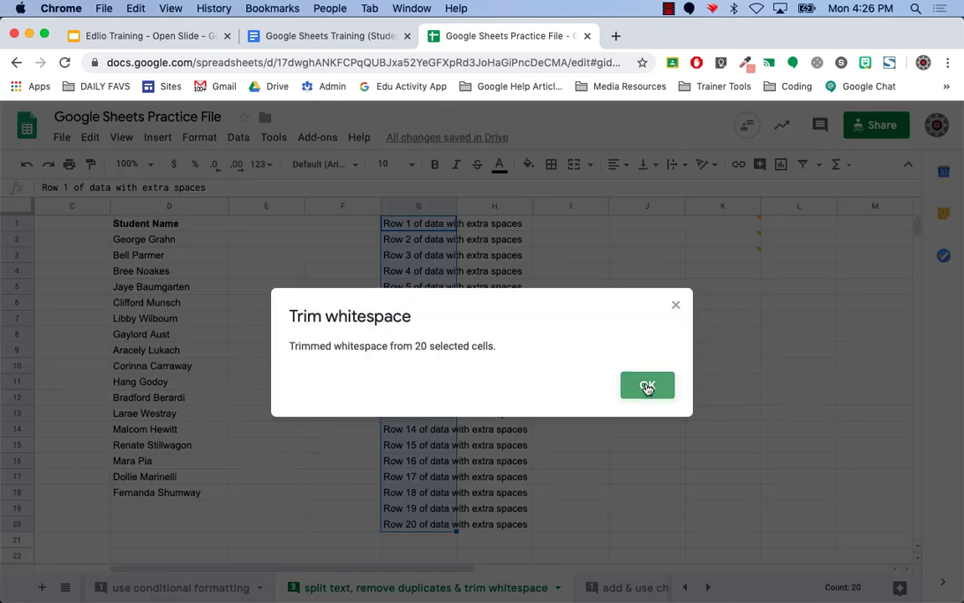
click(647, 385)
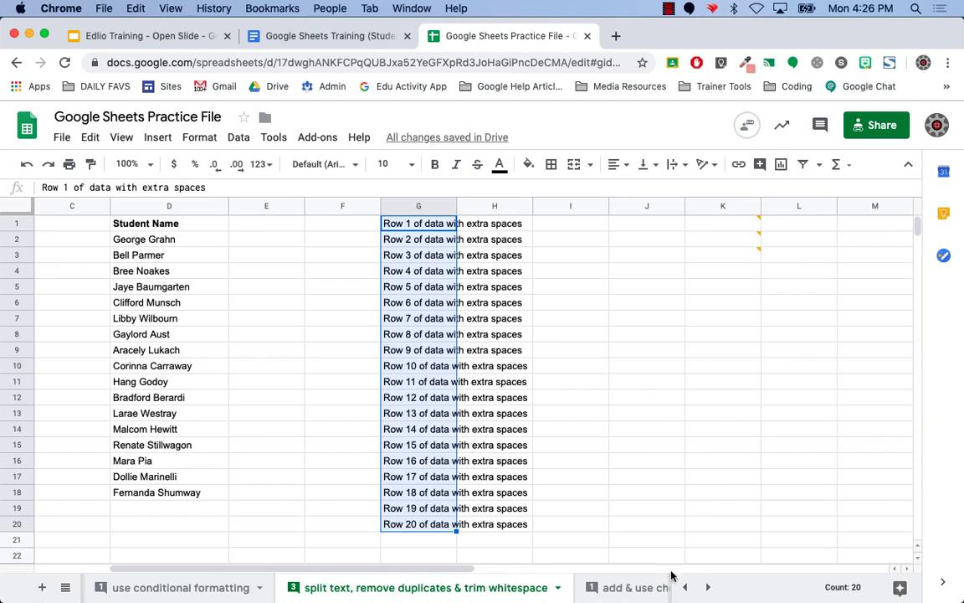
Open the "add & use checkboxes" sheet.
click(707, 587)
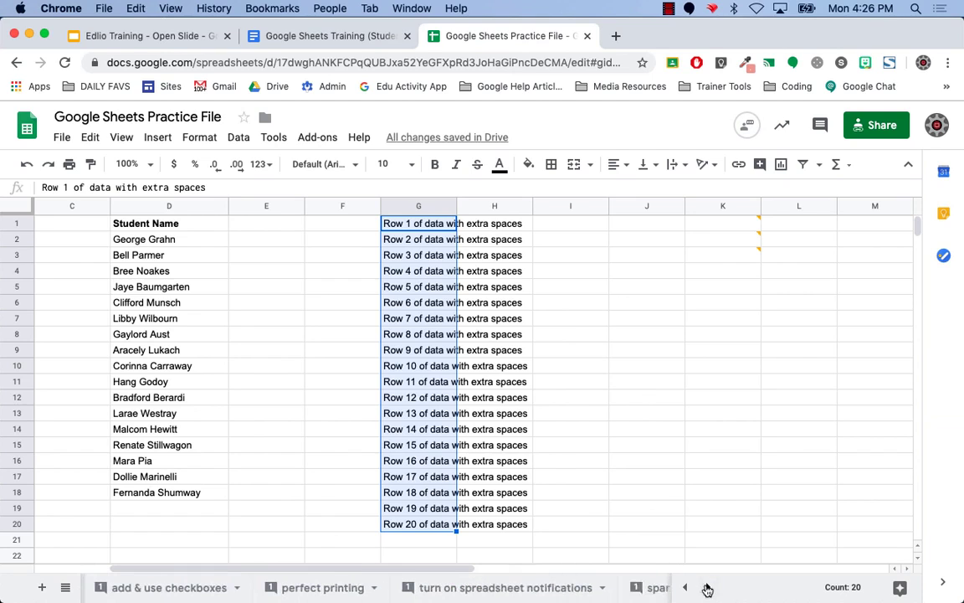
click(164, 587)
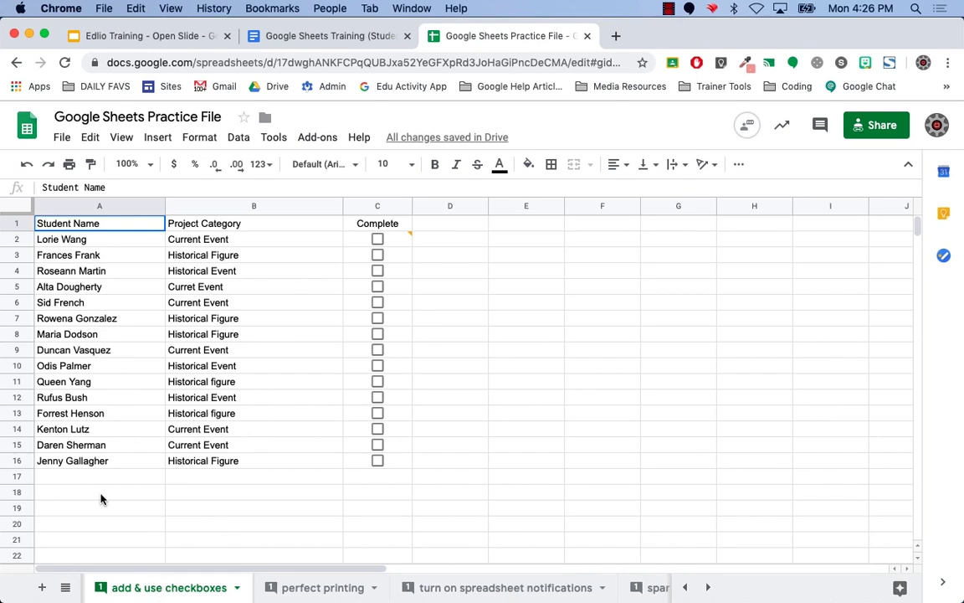
Try out the Complete checkboxes in C2, C4 and C6 by ticking and clearing each one.
mouse_move(380, 241)
click(378, 240)
click(379, 240)
click(376, 271)
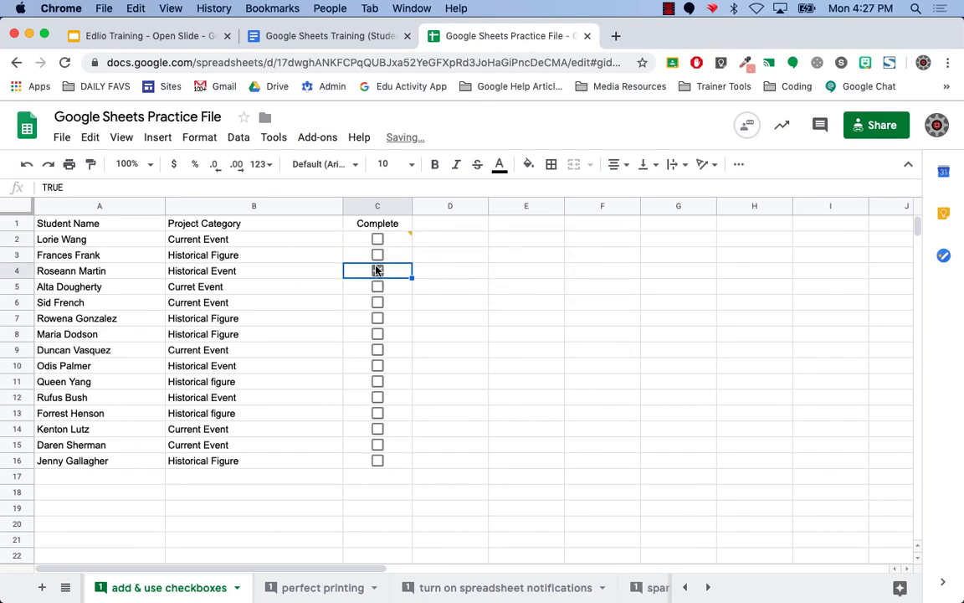
click(378, 302)
click(378, 302)
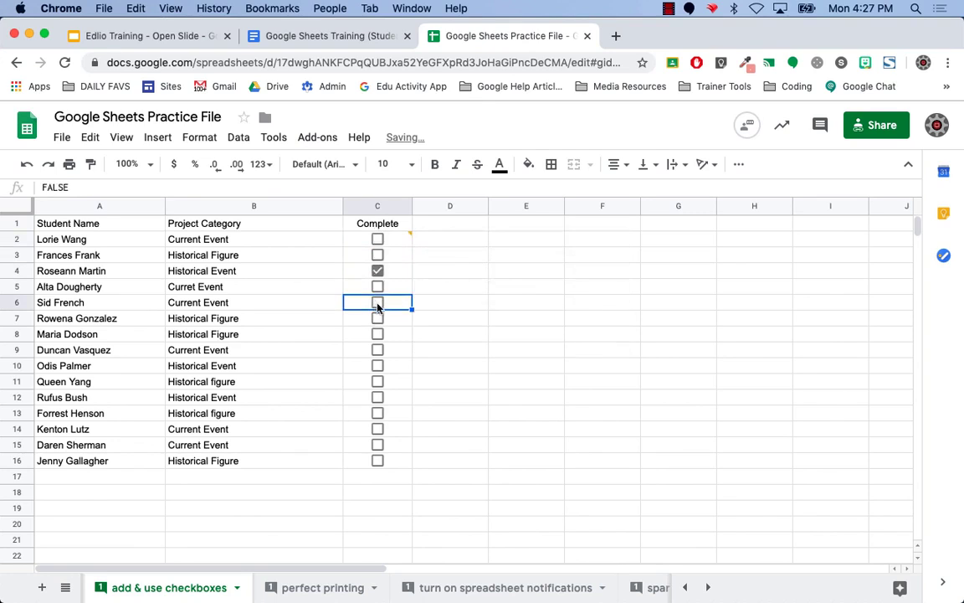
click(377, 271)
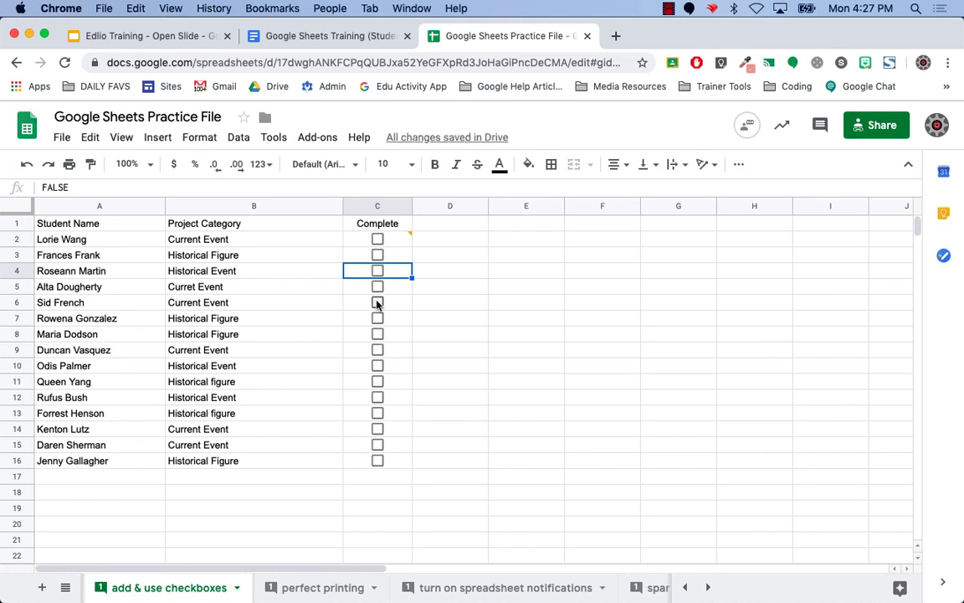
Tick the Complete checkboxes of the Current Event rows in C2, C6 and C9, and clear them again.
click(377, 239)
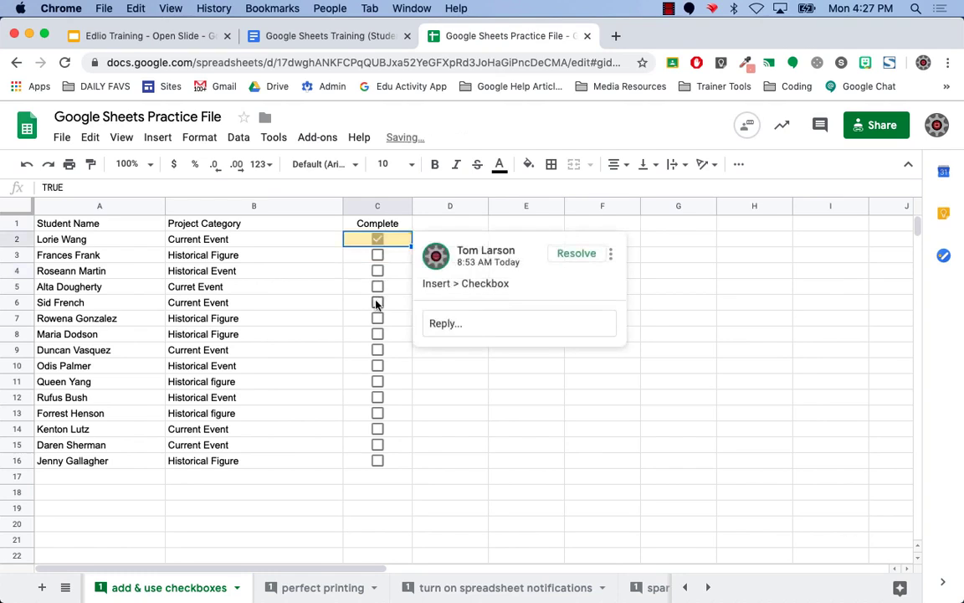
click(377, 303)
click(378, 350)
click(378, 350)
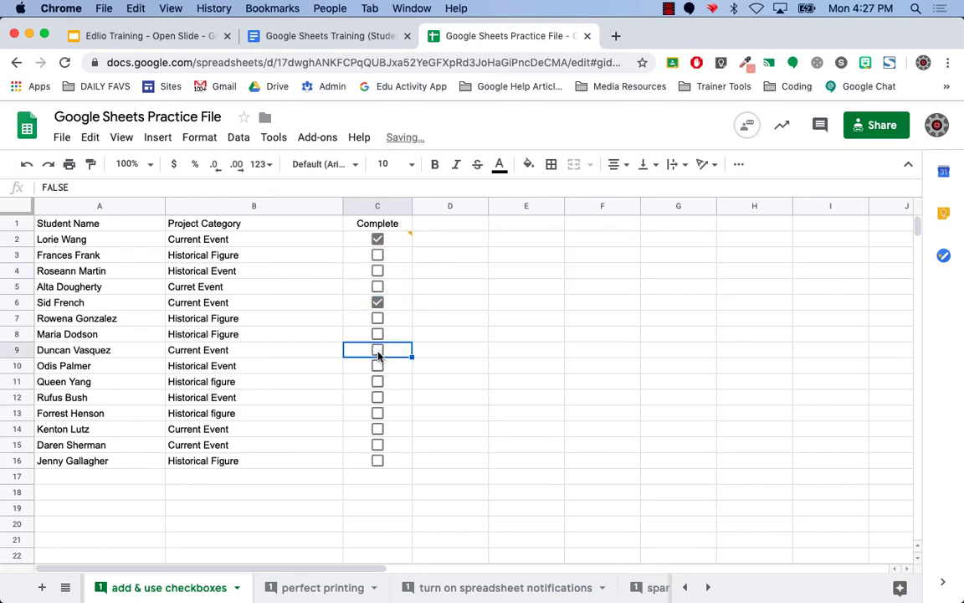
click(377, 302)
click(378, 240)
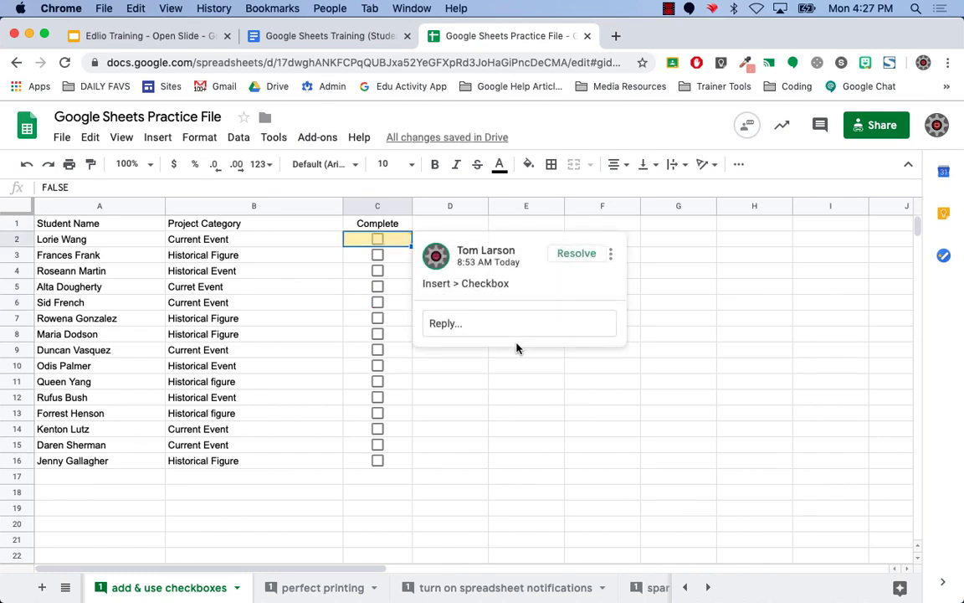
Open the "perfect printing" sheet and select the whole student table, A1:F31.
click(307, 587)
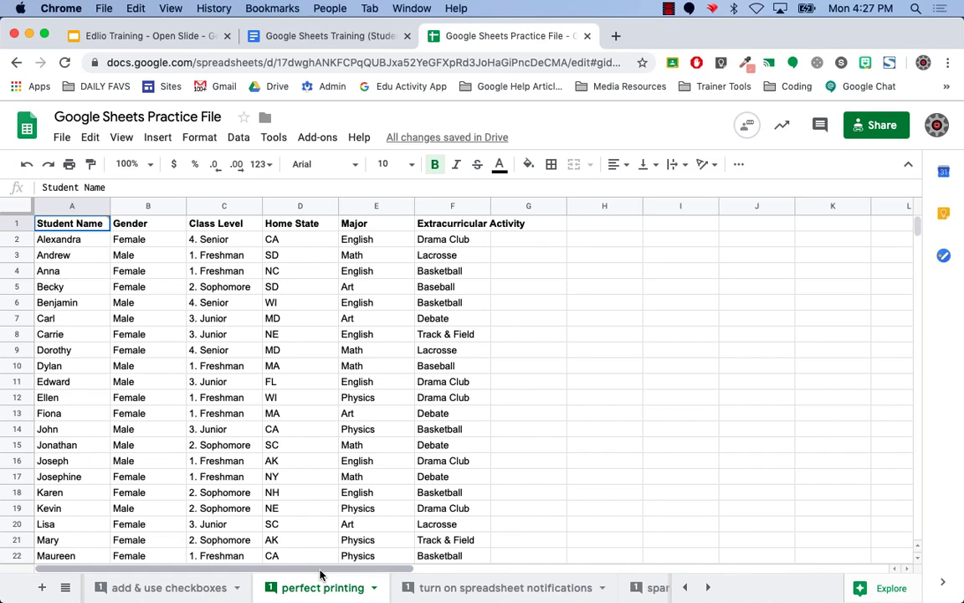
click(667, 383)
click(52, 222)
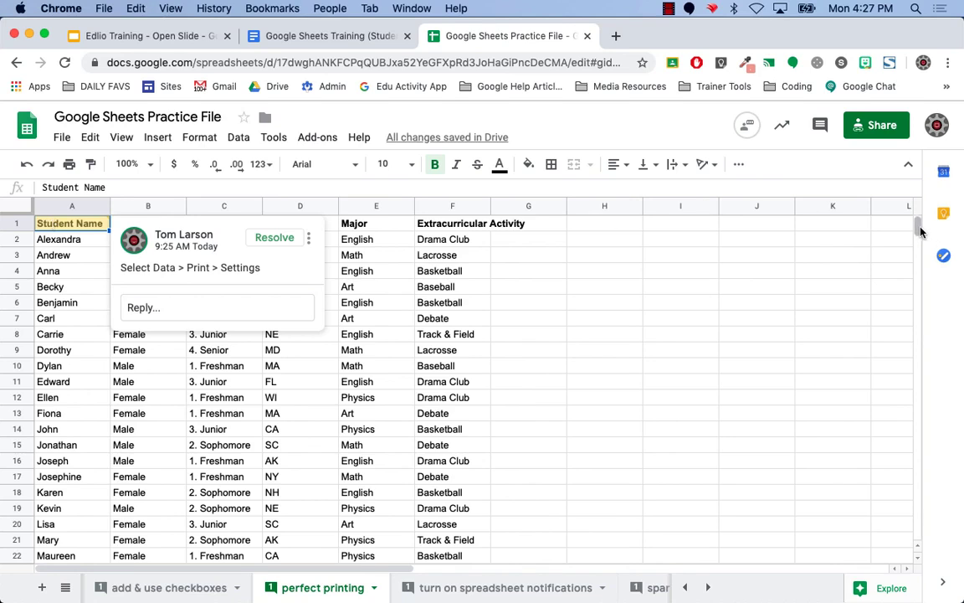
drag(918, 223, 918, 231)
scroll(854, 267, down, 5)
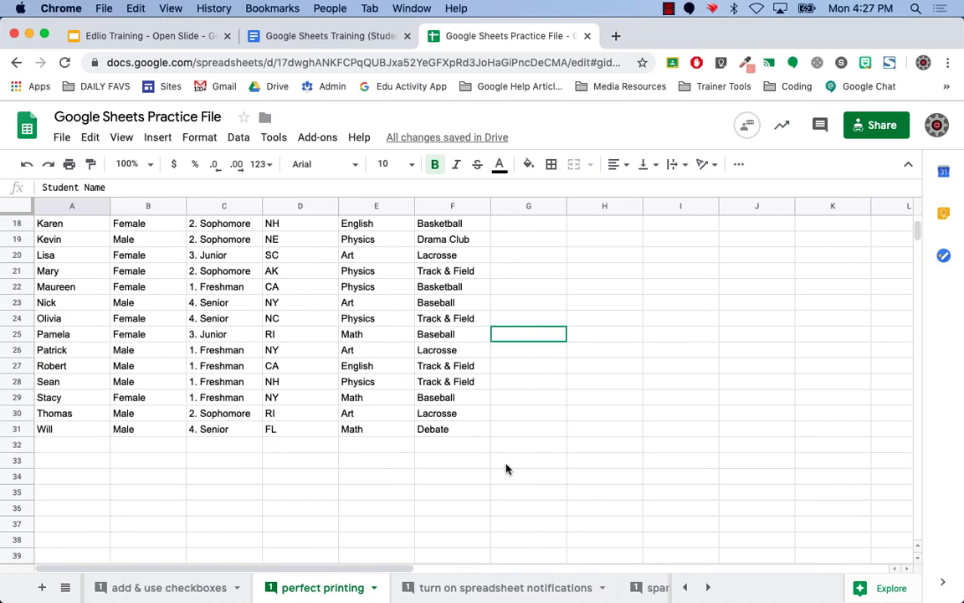
shift+click(450, 430)
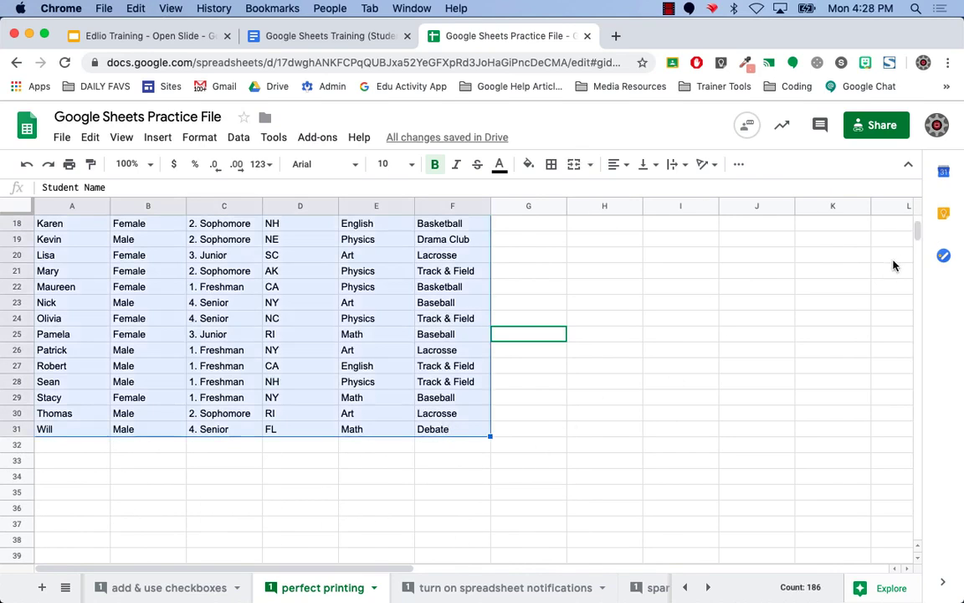
drag(917, 233, 918, 226)
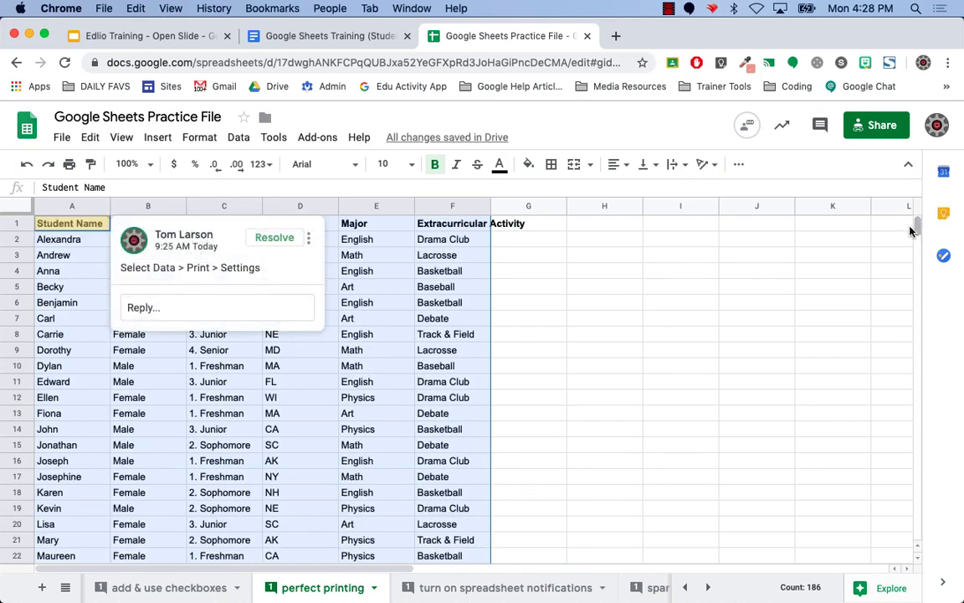
Open the print settings, limit the printout to the selected cells A1:F31 and set the page orientation to portrait.
click(71, 165)
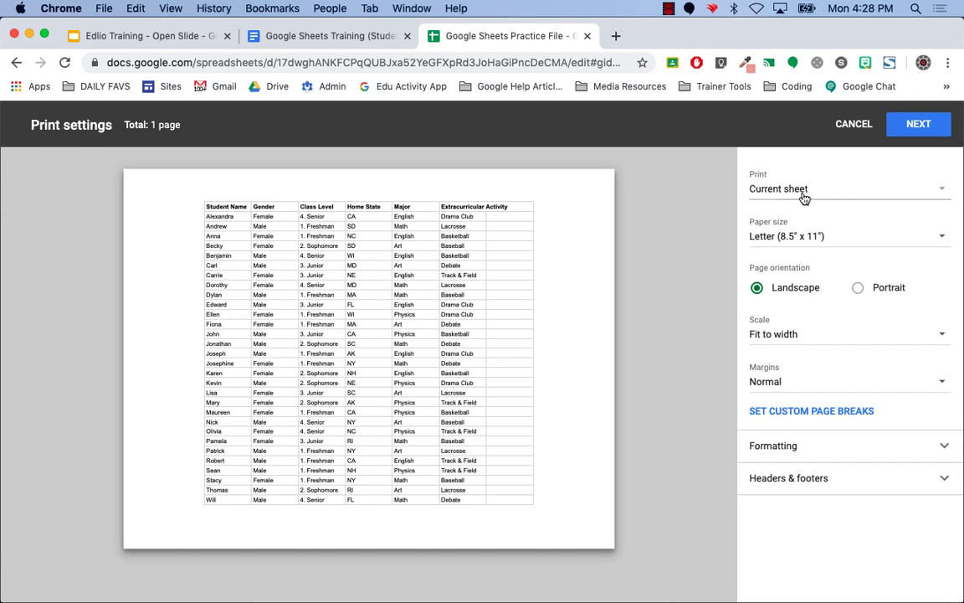
click(943, 185)
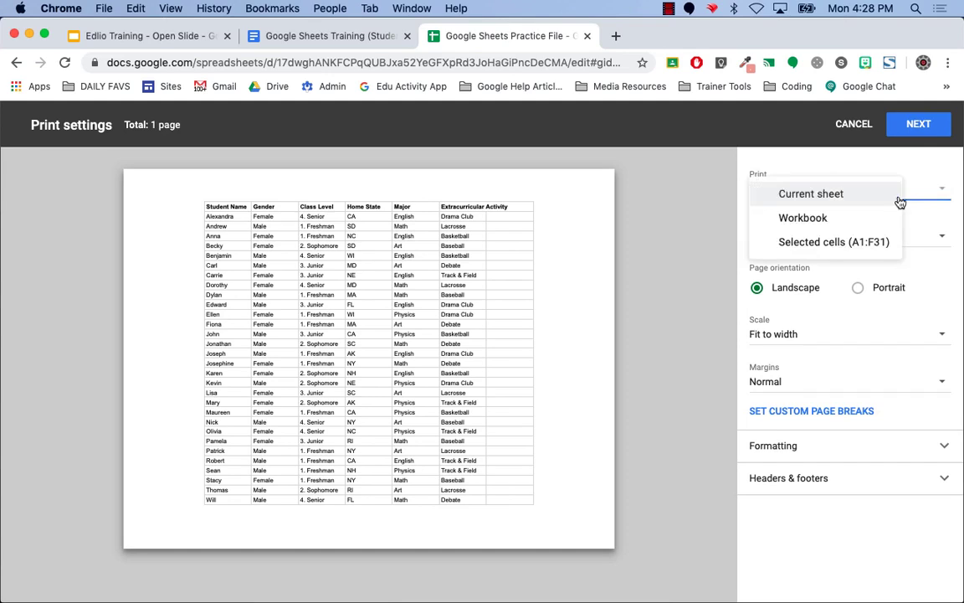
click(839, 244)
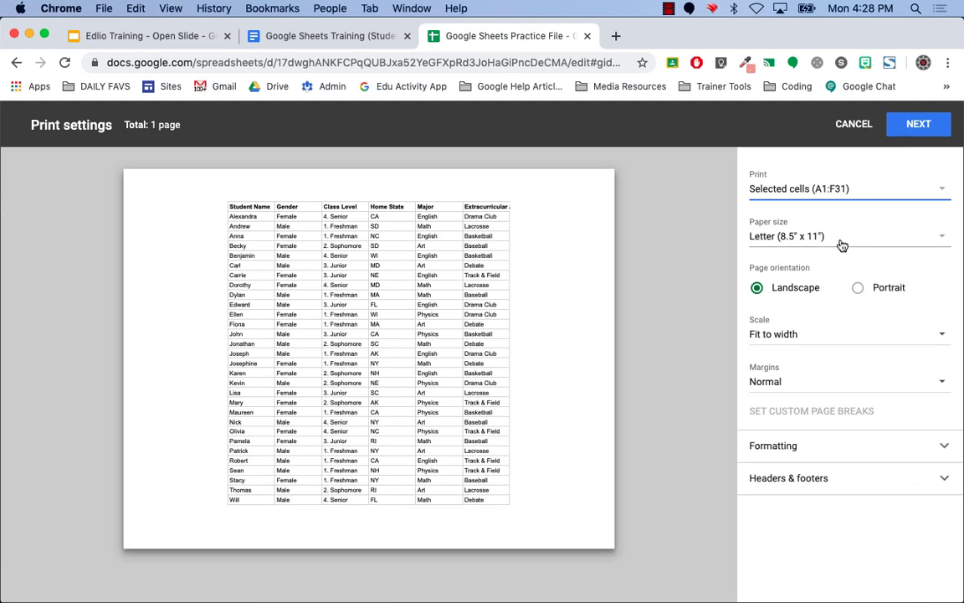
click(858, 289)
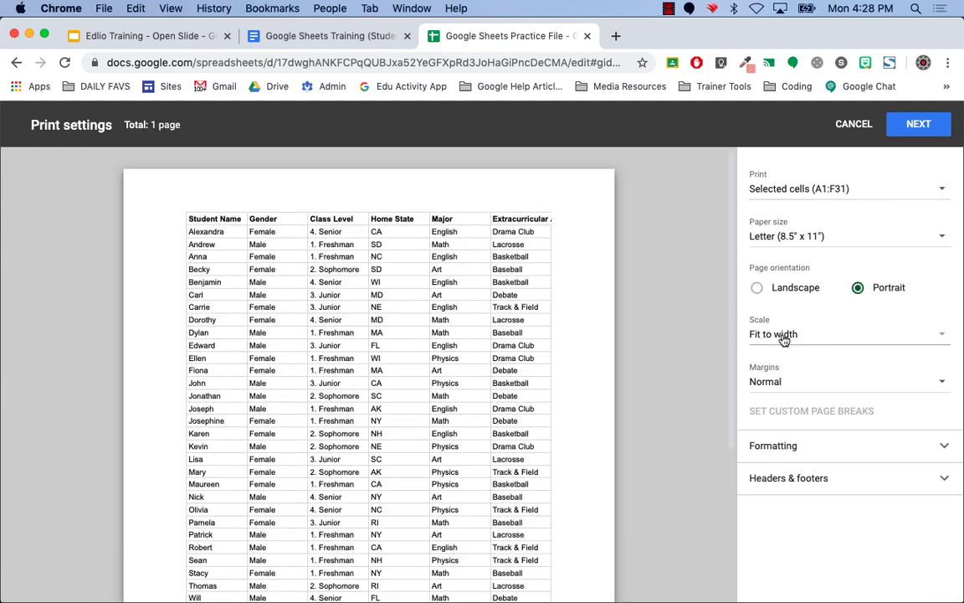
click(945, 339)
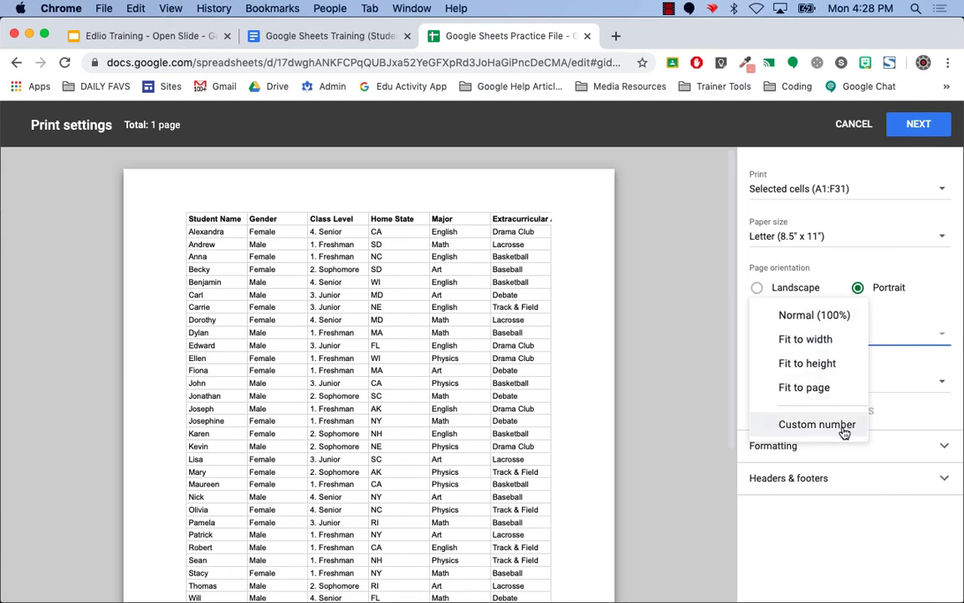
click(923, 259)
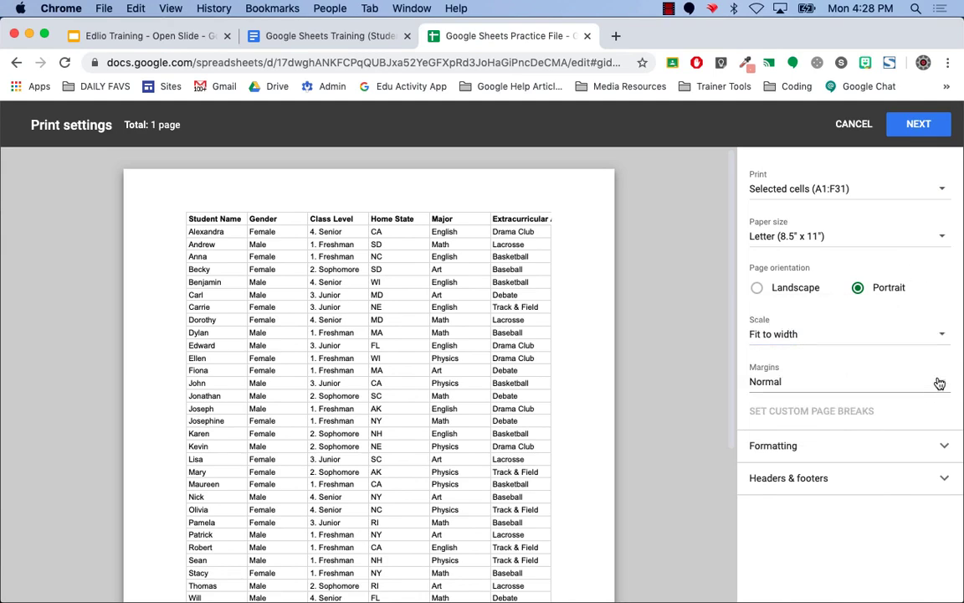
Try out the gridlines option in the print formatting settings by turning it off and back on.
click(938, 446)
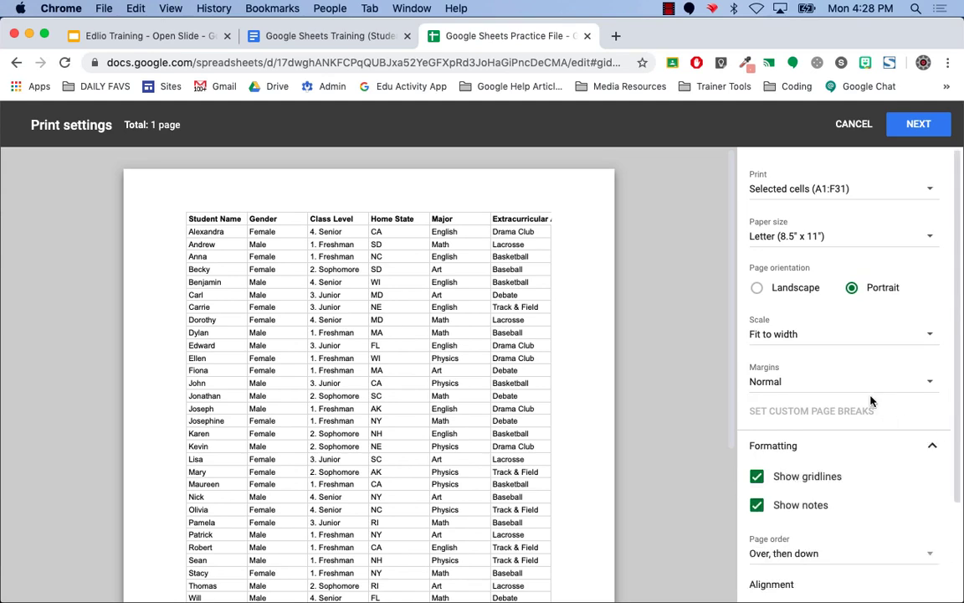
scroll(871, 398, down, 2)
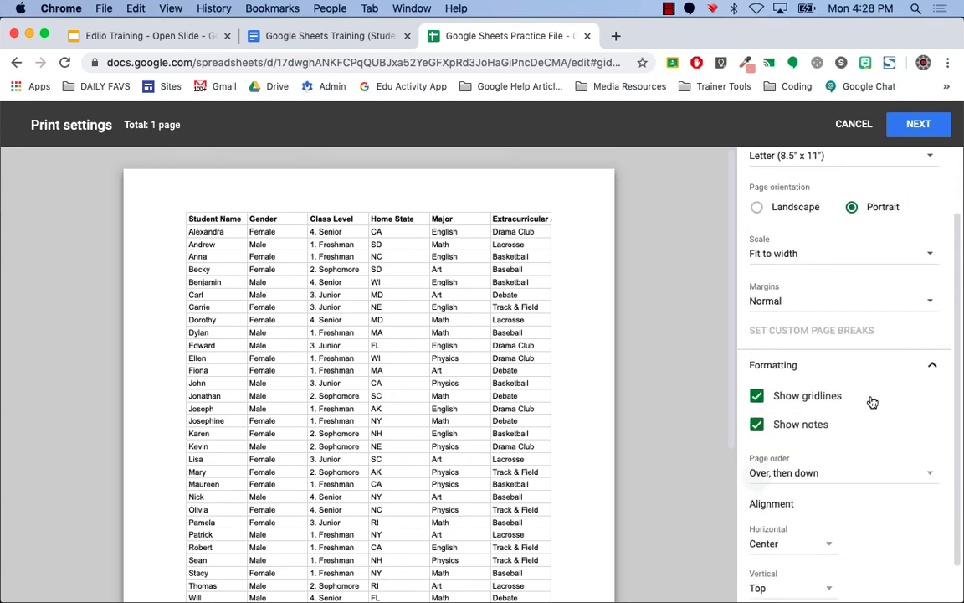
click(756, 390)
click(757, 390)
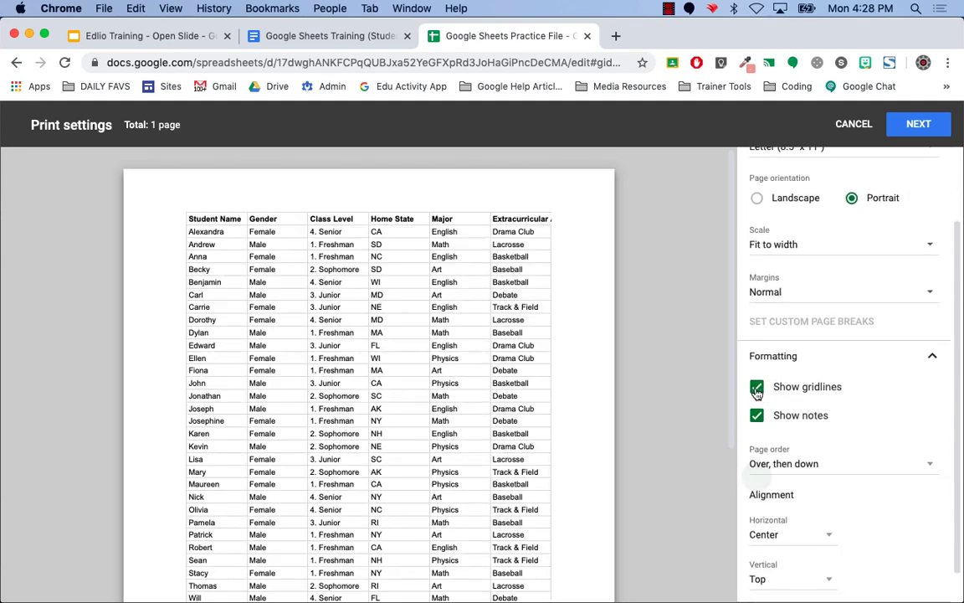
click(757, 390)
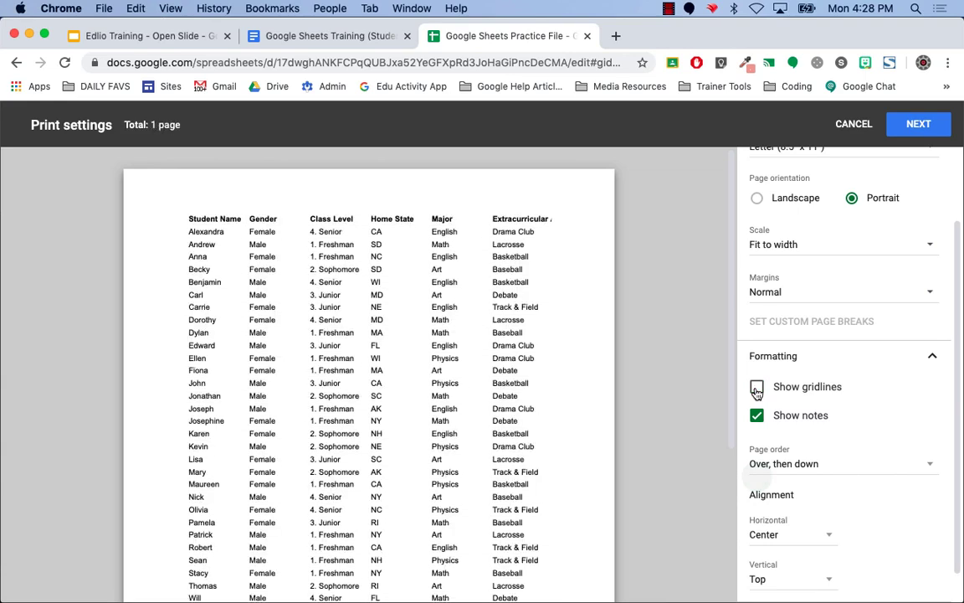
click(757, 390)
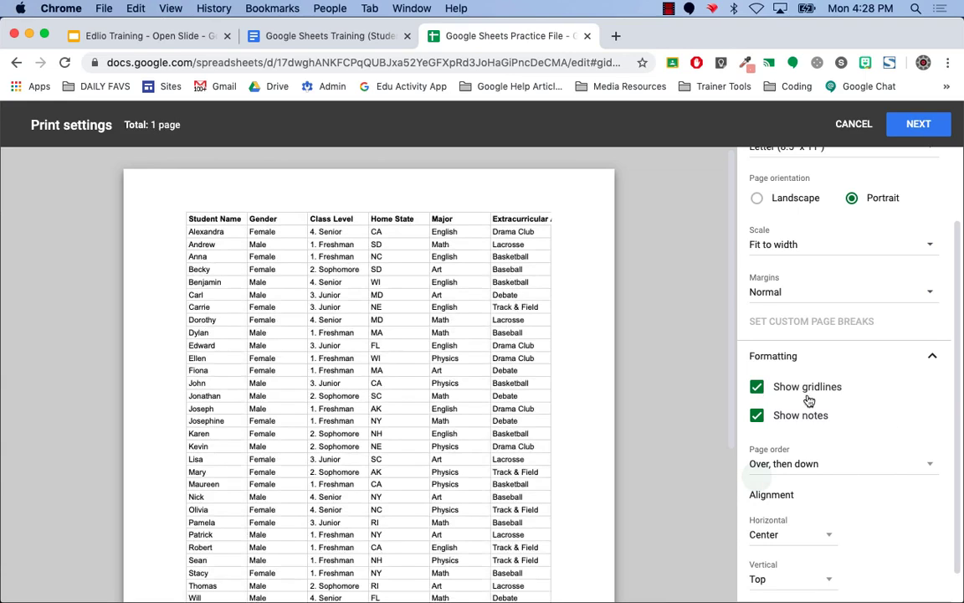
Add the current date and current time to the printout's headers and footers, check the preview and cancel printing.
drag(959, 429, 962, 473)
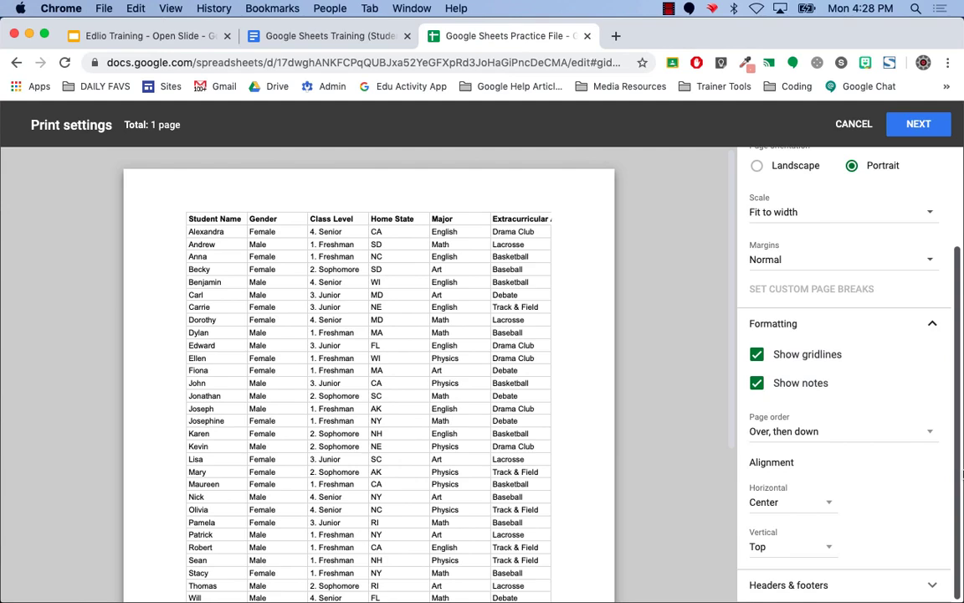
click(840, 588)
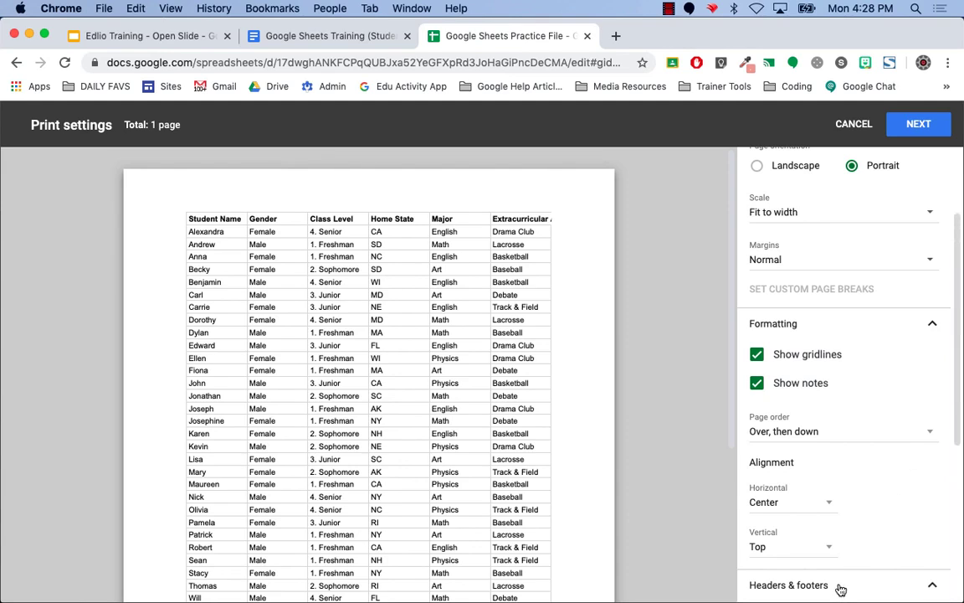
drag(958, 432, 961, 574)
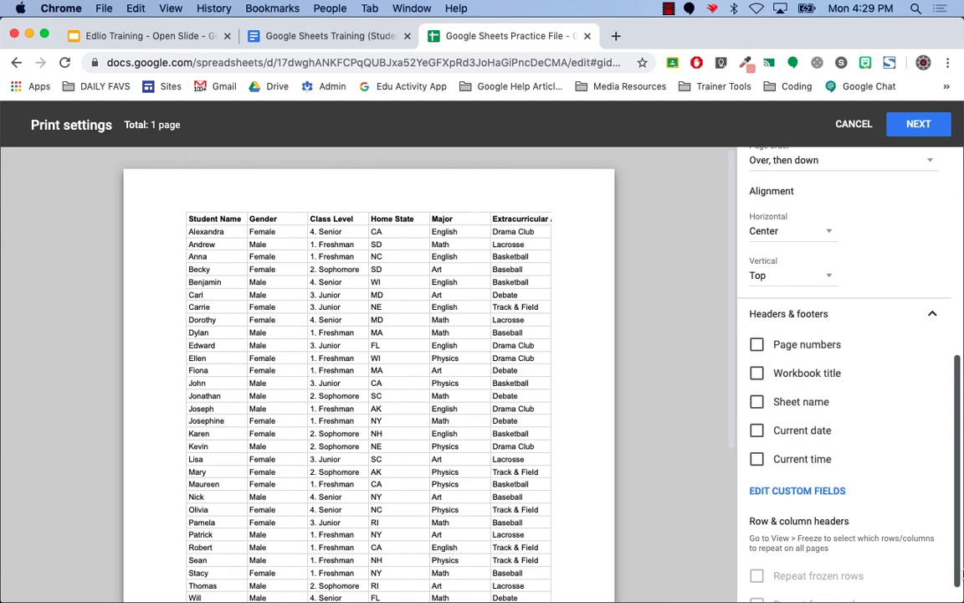
click(760, 432)
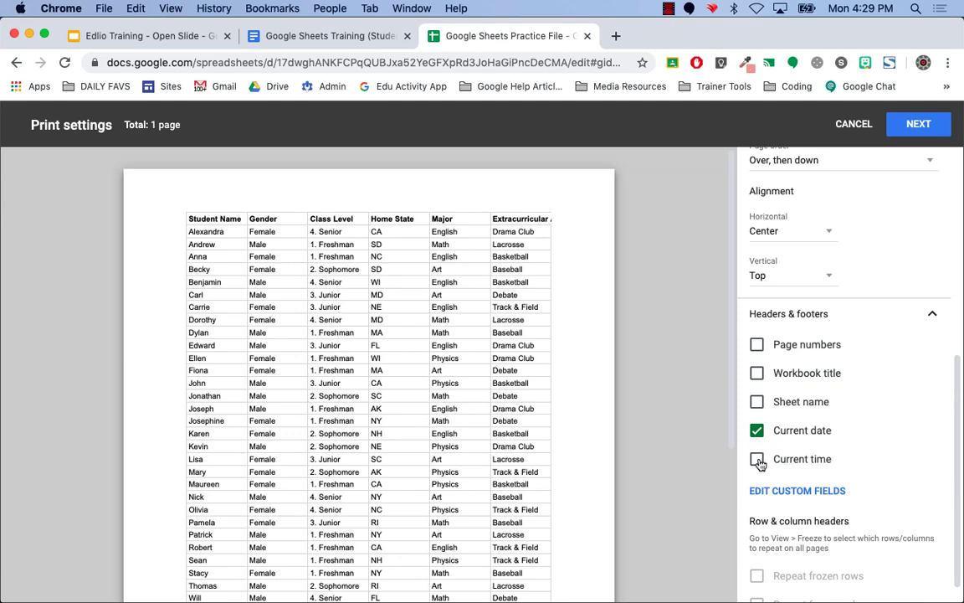
click(758, 460)
scroll(956, 456, down, 1)
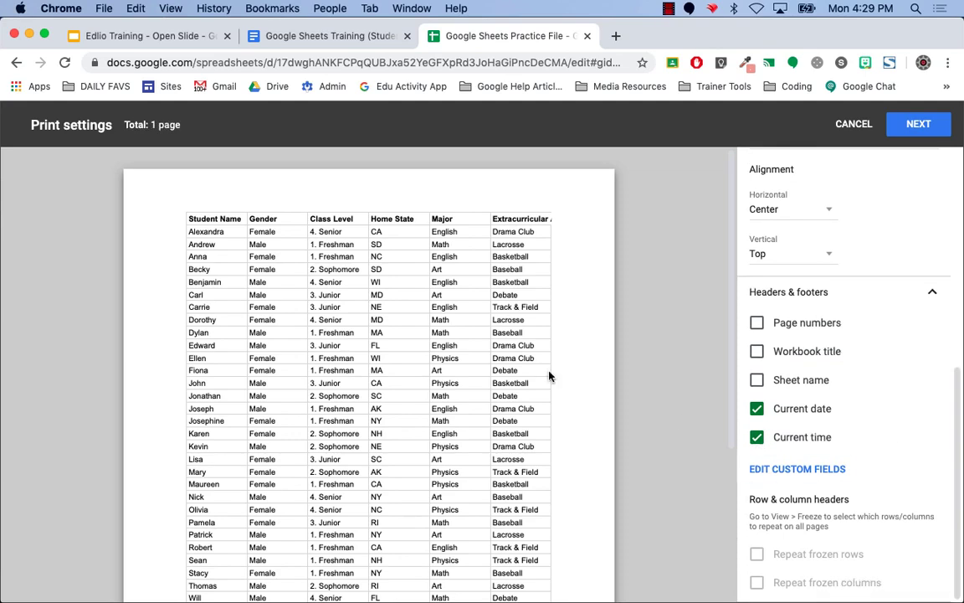
scroll(549, 376, down, 5)
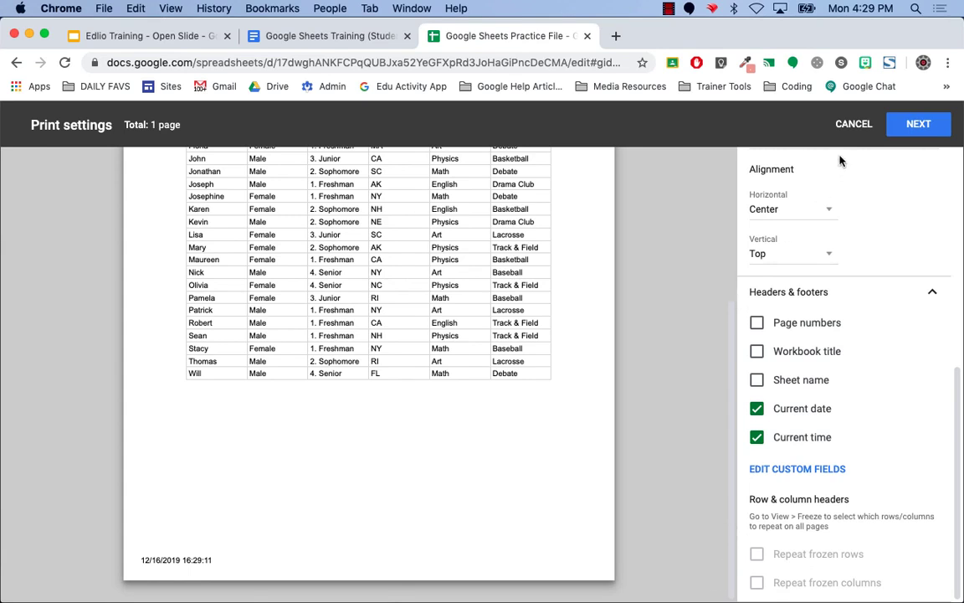
click(855, 127)
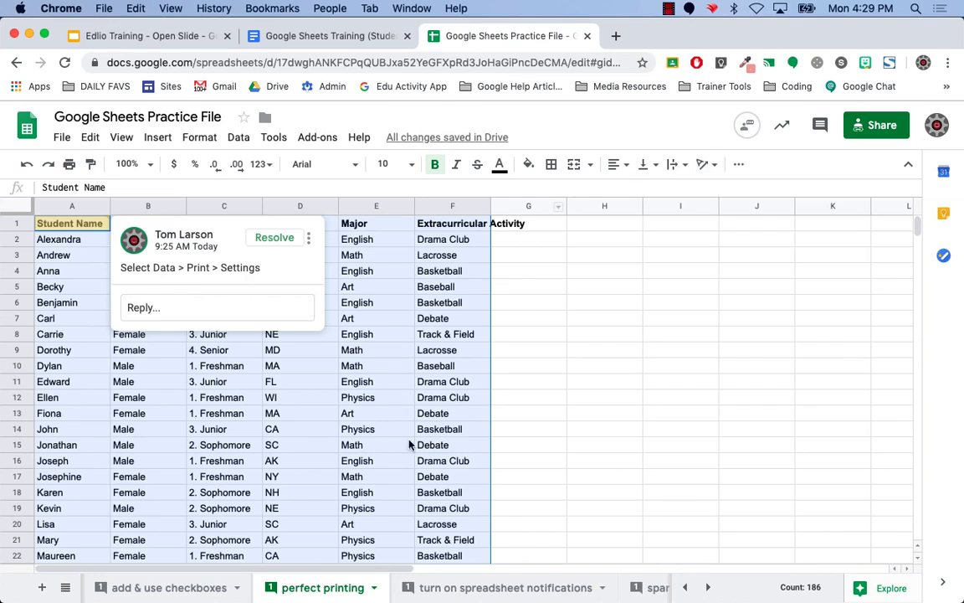
Open the "turn on spreadsheet notifications" sheet and view its notification rule options, leaving them without saving a rule.
click(497, 590)
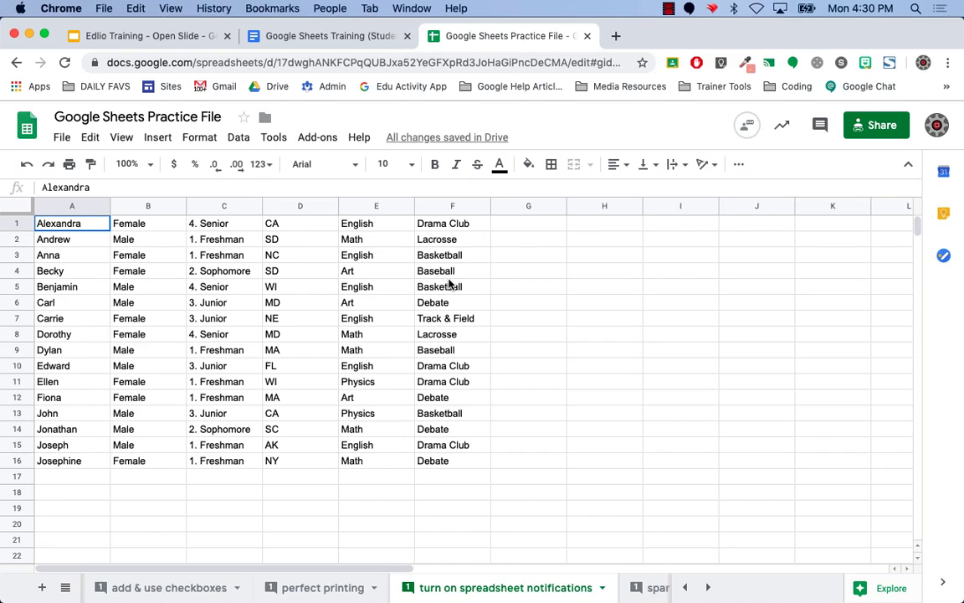
click(275, 138)
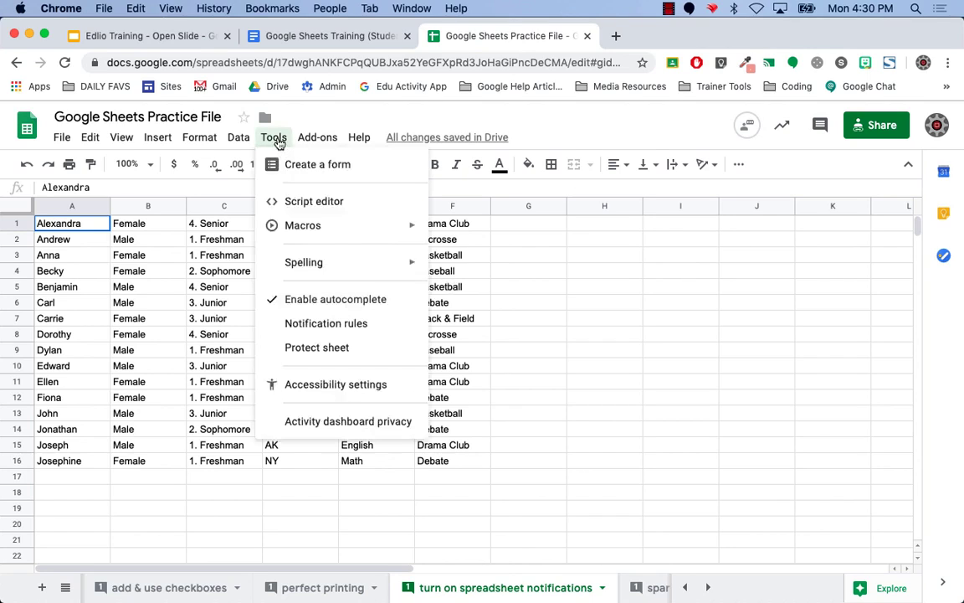
click(343, 329)
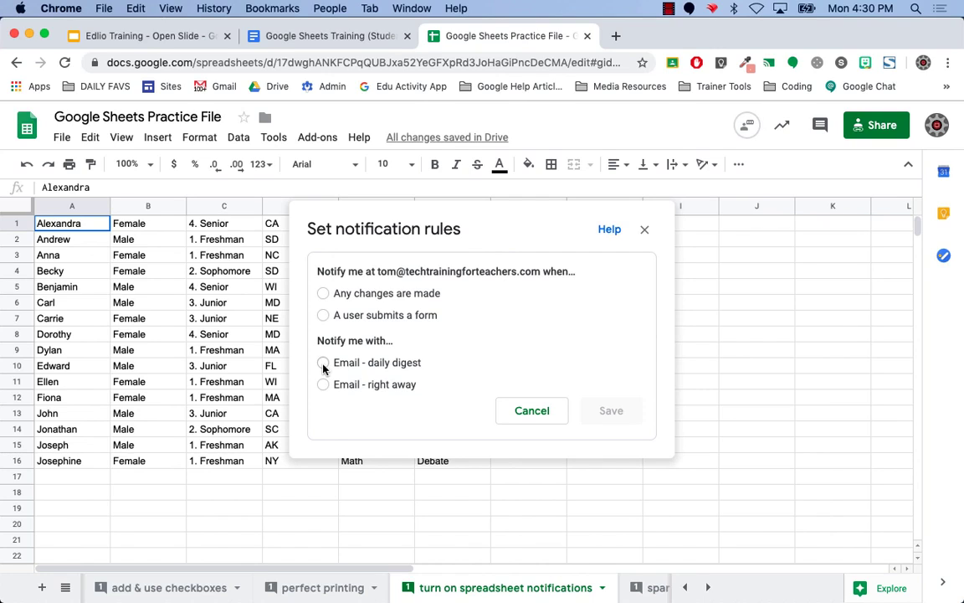
click(531, 411)
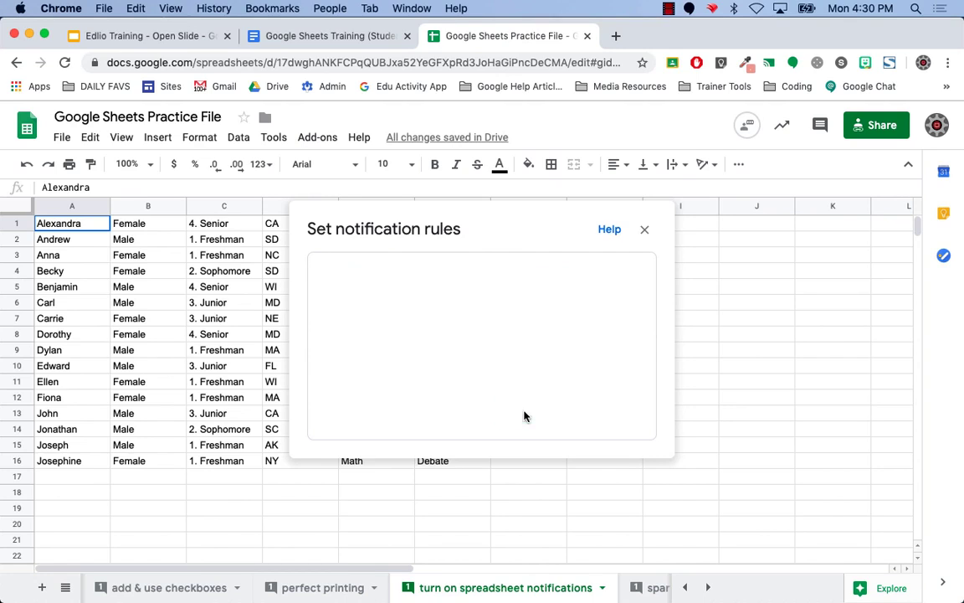
click(645, 229)
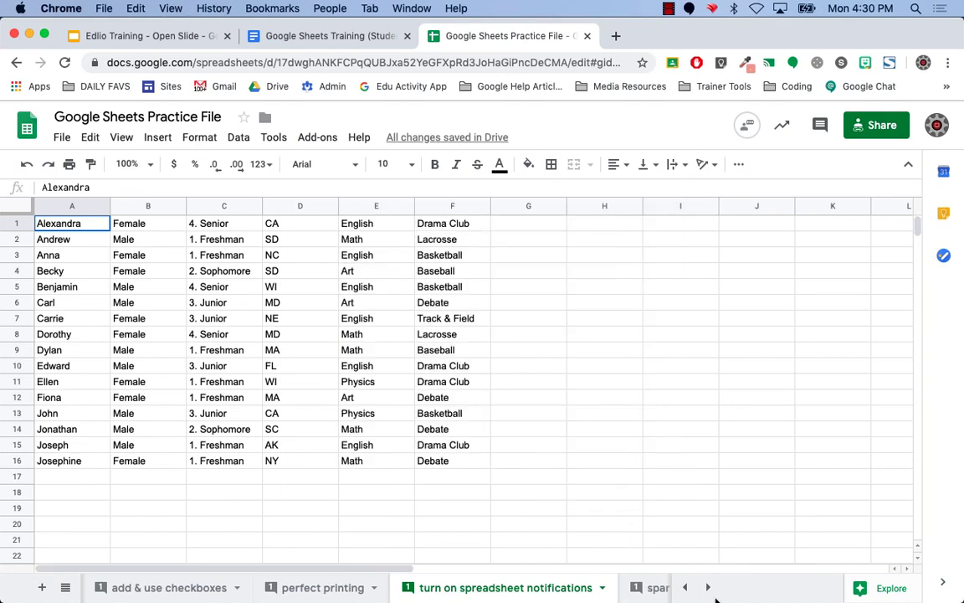
Open the "sparkline (mini charts in single cells)" sheet and view the line sparkline's formula in A6.
click(708, 587)
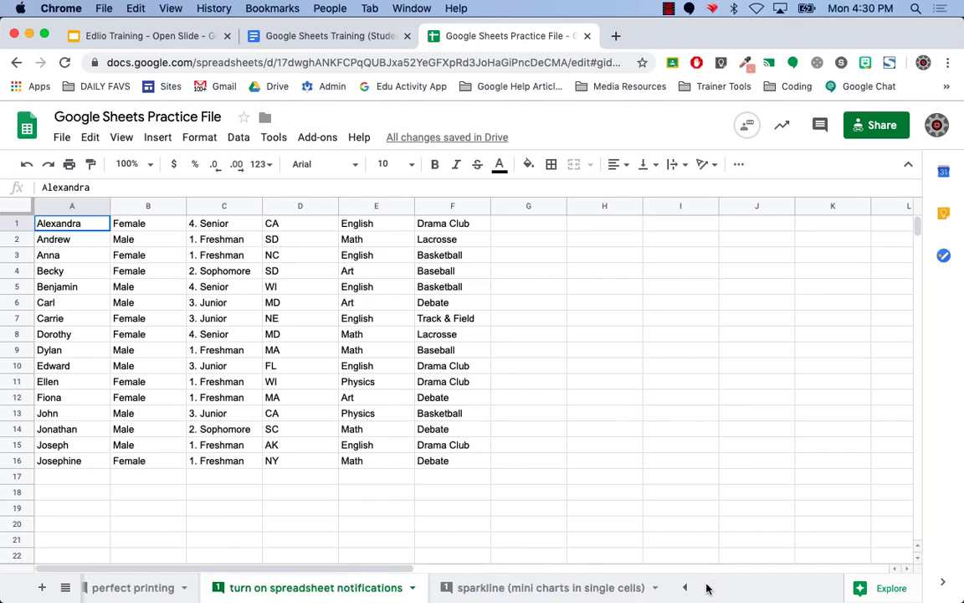
click(537, 589)
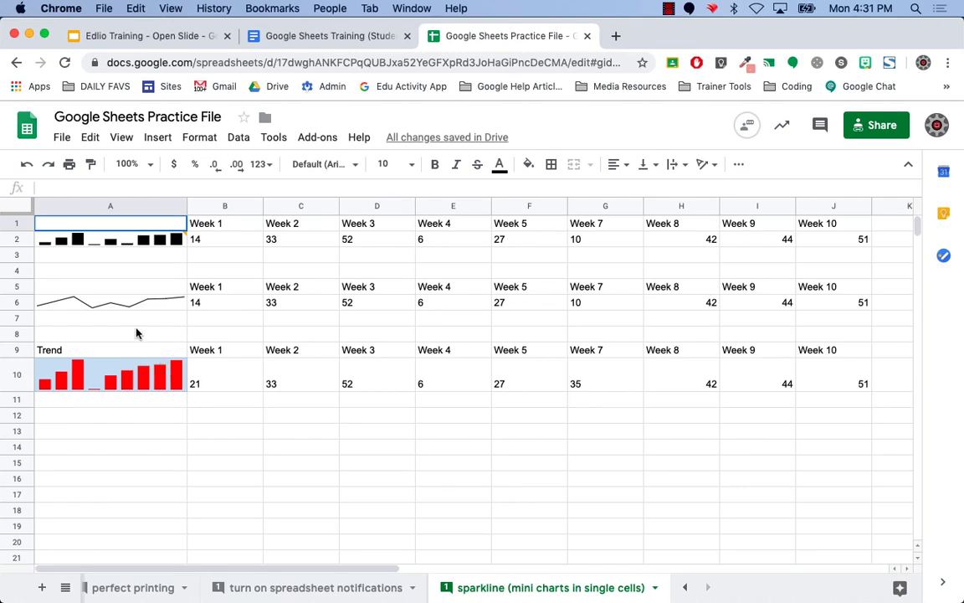
click(110, 305)
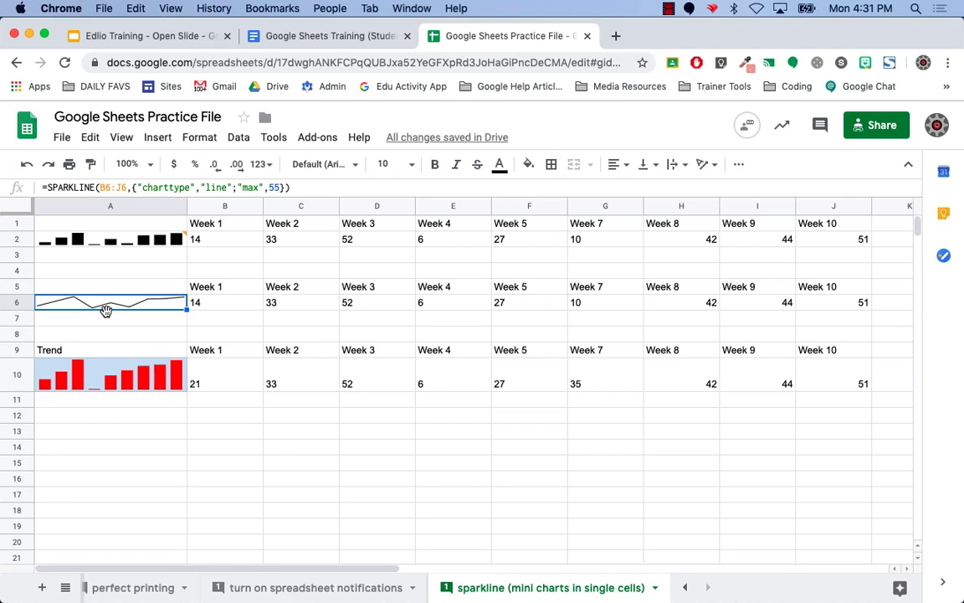
Change the column sparkline's color in the A10 formula to "green".
click(128, 383)
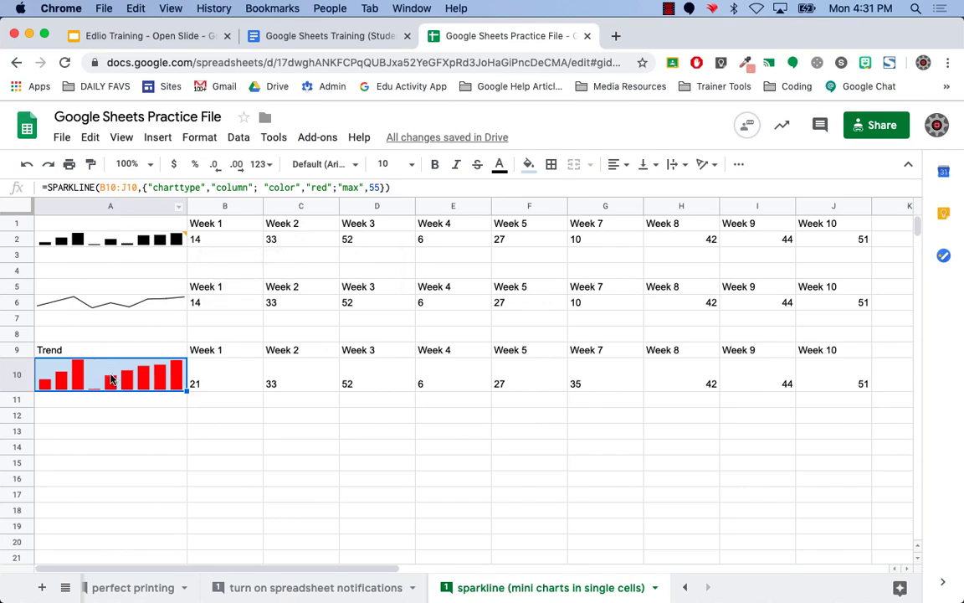
click(312, 188)
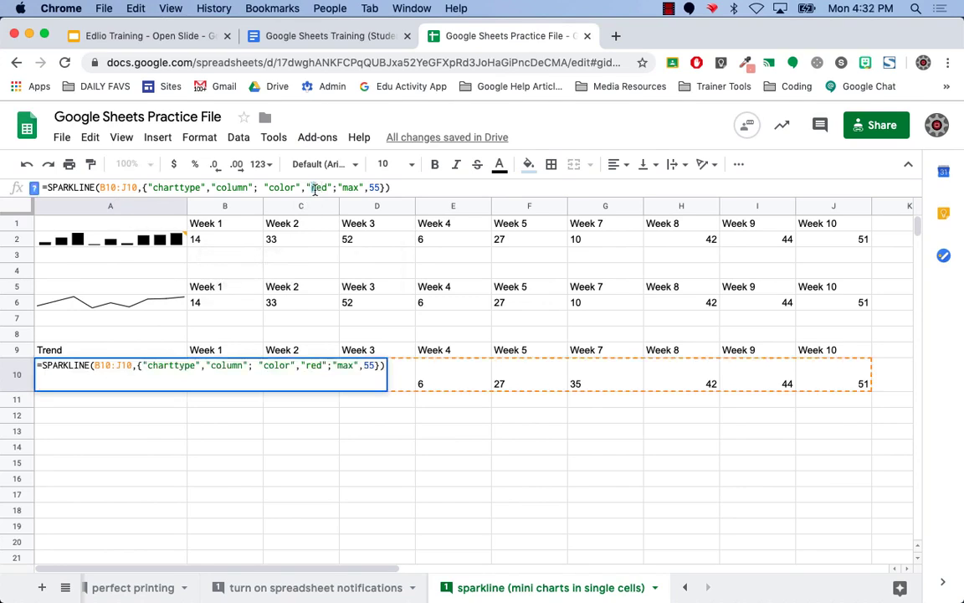
double_click(316, 188)
text(green)
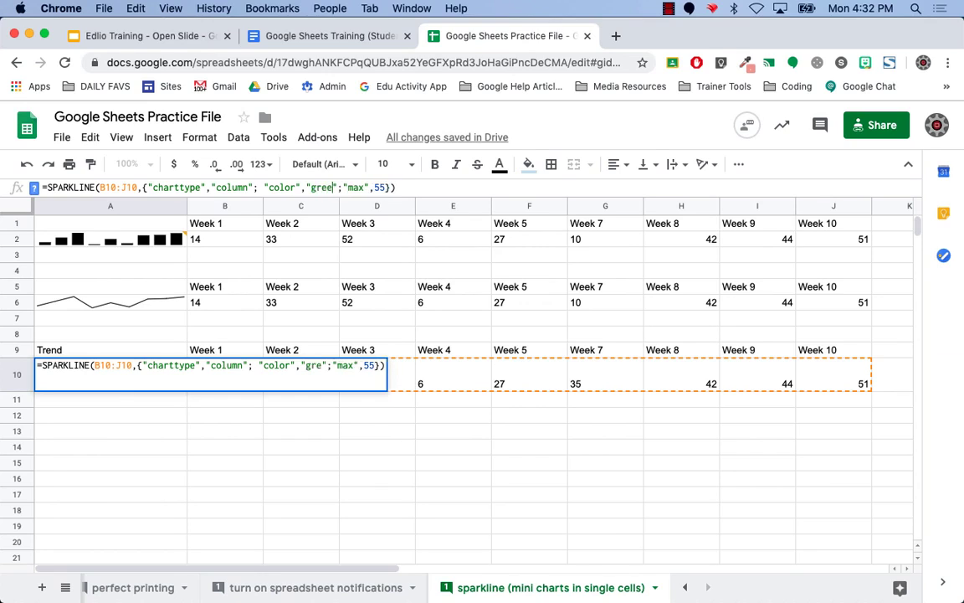
key(Return)
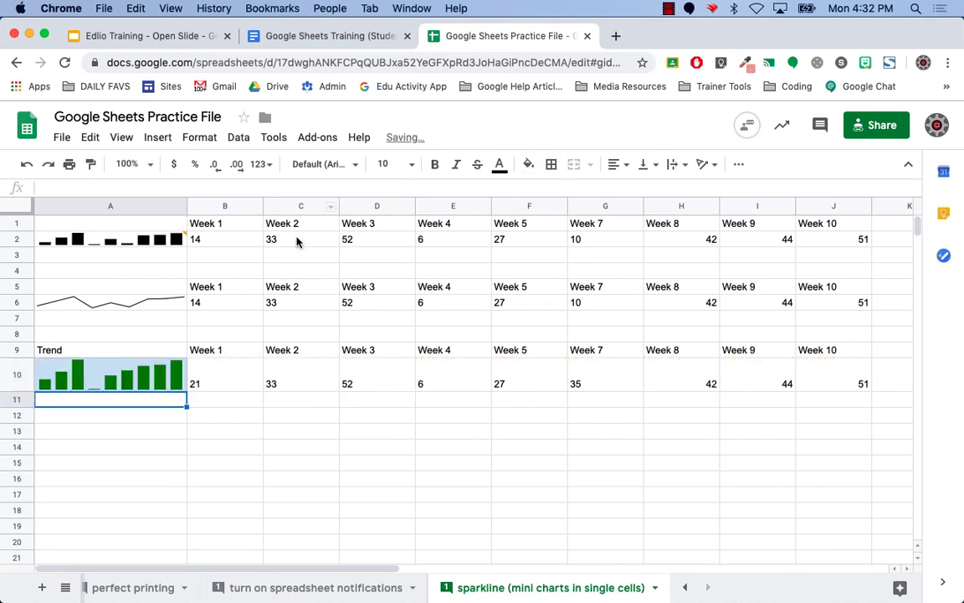
Compare the sparkline formulas in A10 and A2, and deselect them by selecting the empty cell B14.
click(131, 386)
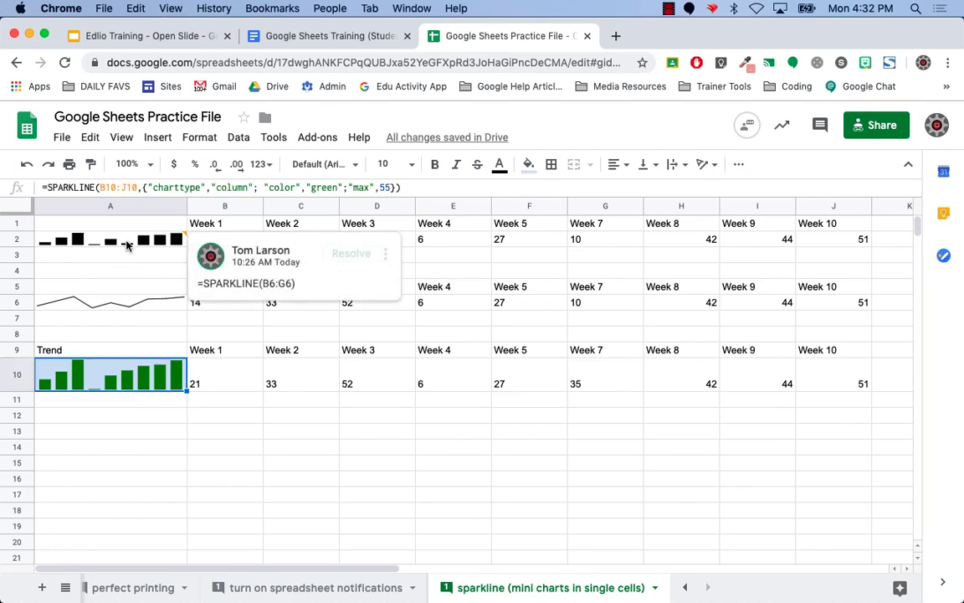
click(127, 242)
click(130, 385)
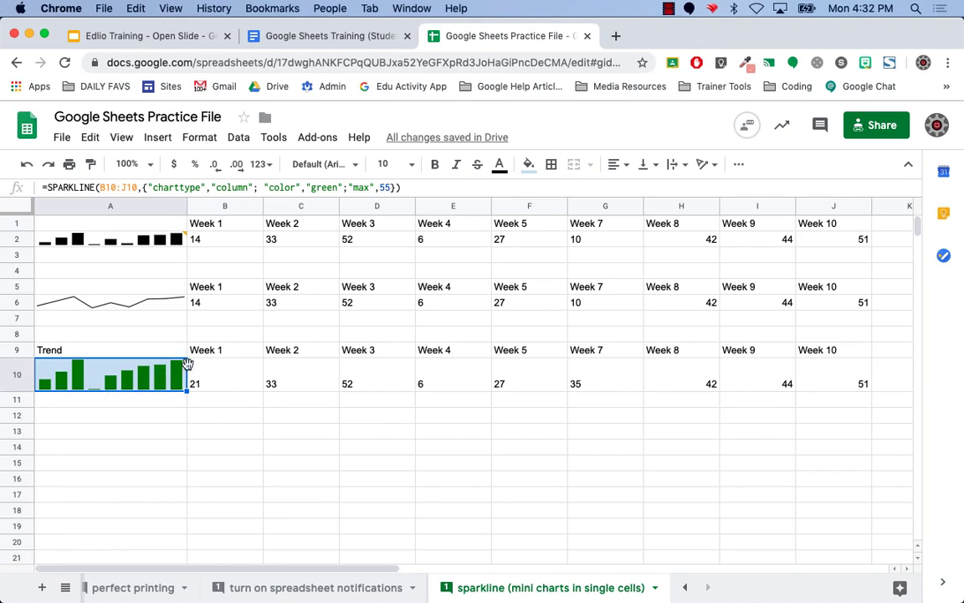
click(234, 449)
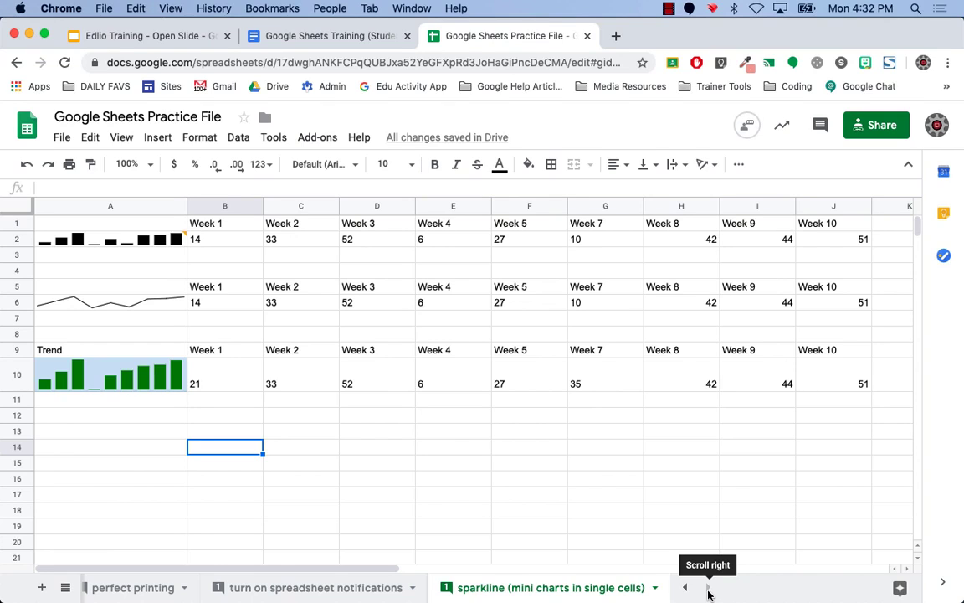
Switch to the "Google Sheets Training (Student Version)" document and view its Bonus Tips and Essential Add-ons links.
click(343, 35)
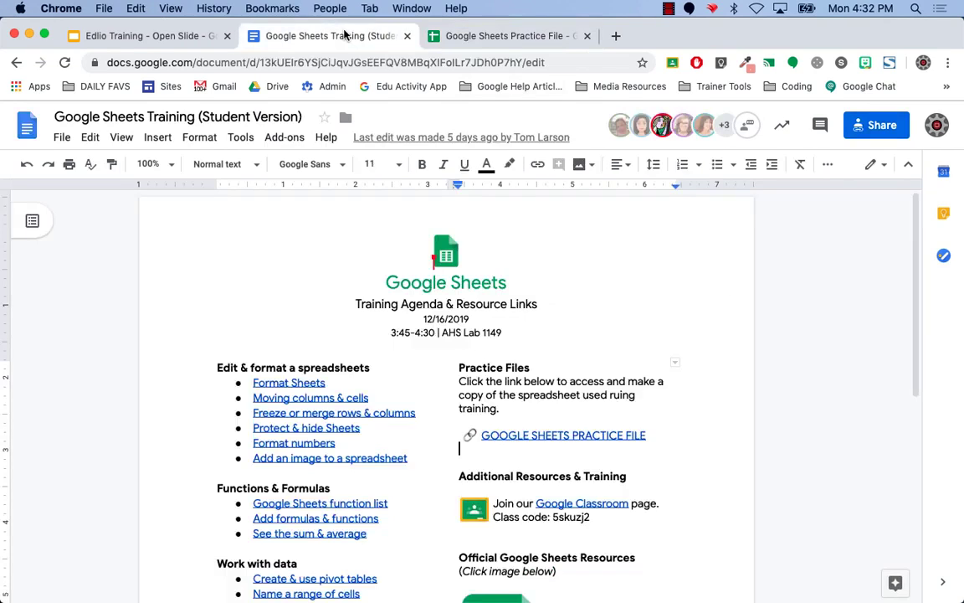
scroll(915, 312, down, 1)
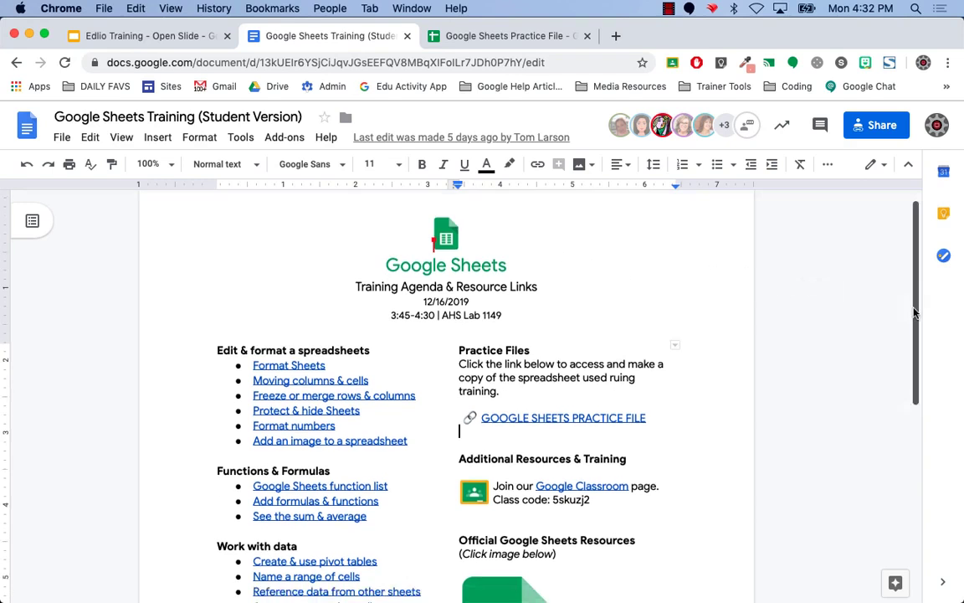
drag(915, 312, 925, 475)
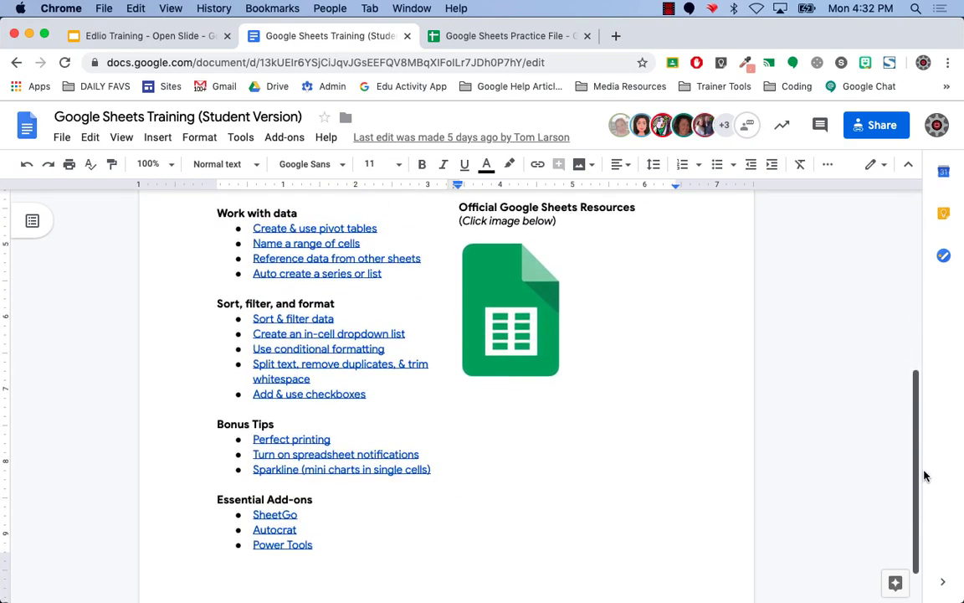